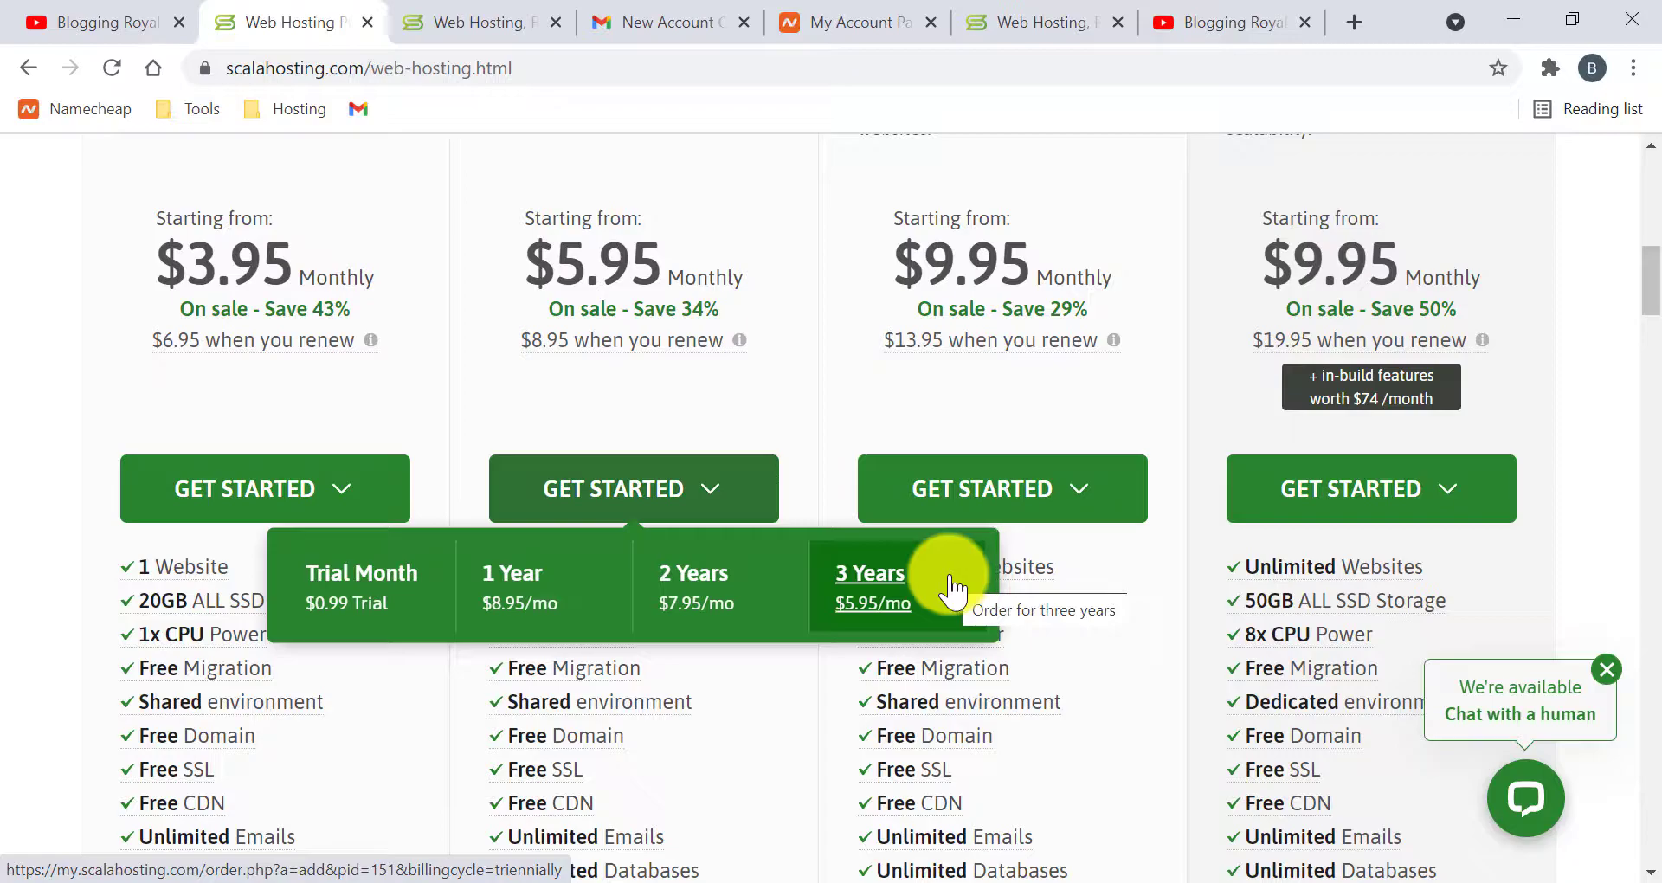
Step: Order the Start web hosting plan for 3 years with the USA, Dallas datacenter and continue to domain selection
click(933, 591)
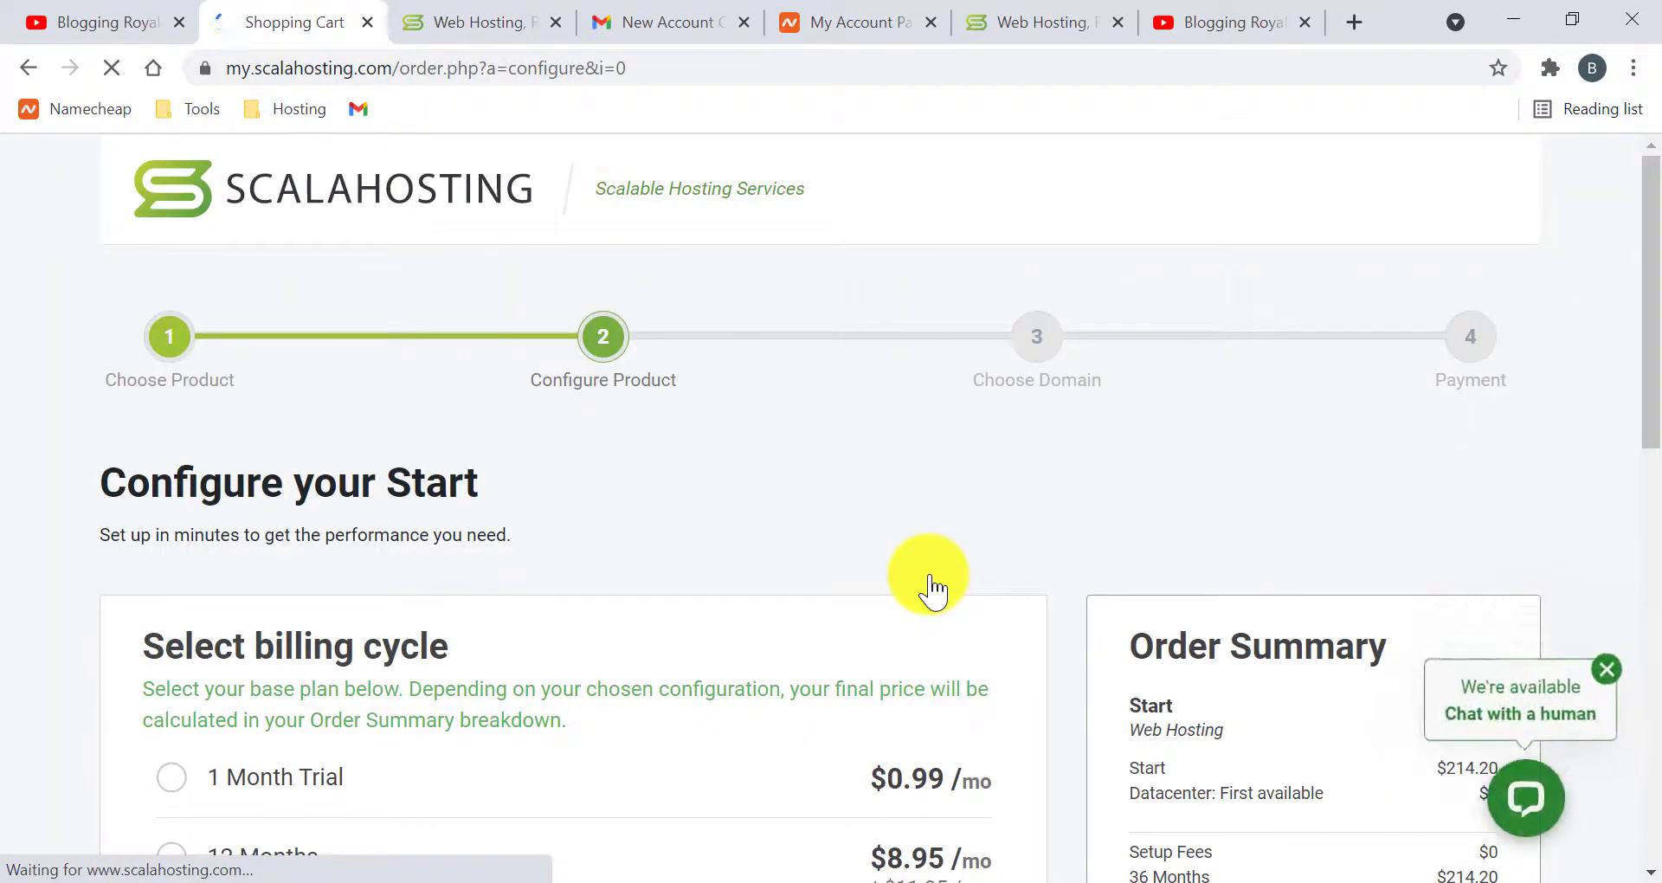
scroll(520, 649, down, 5)
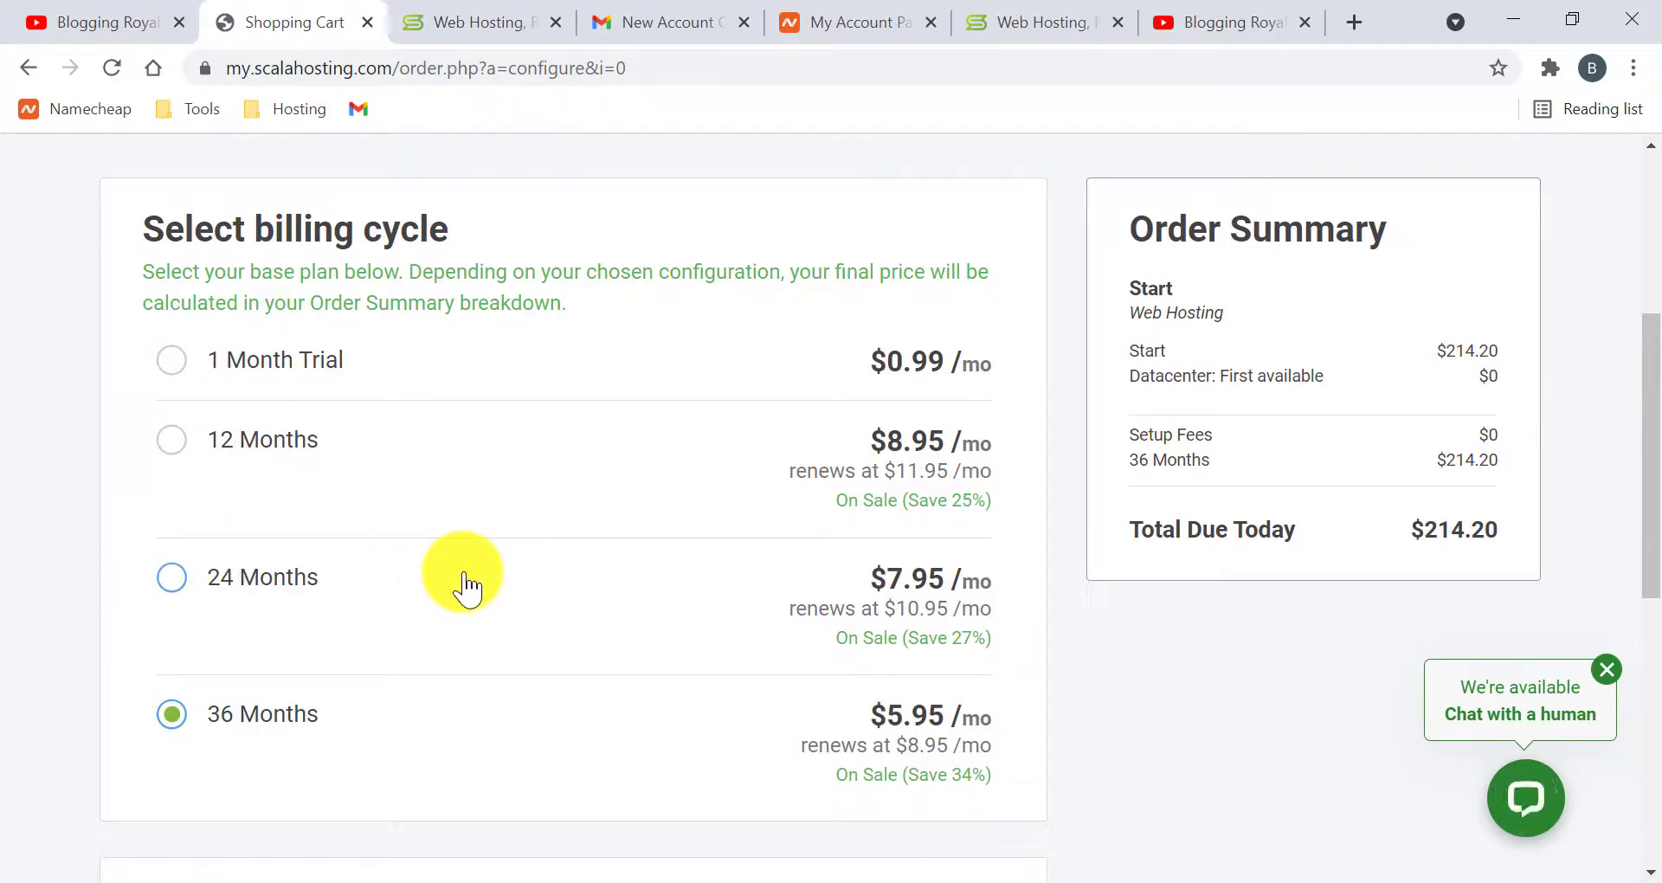
scroll(464, 580, down, 6)
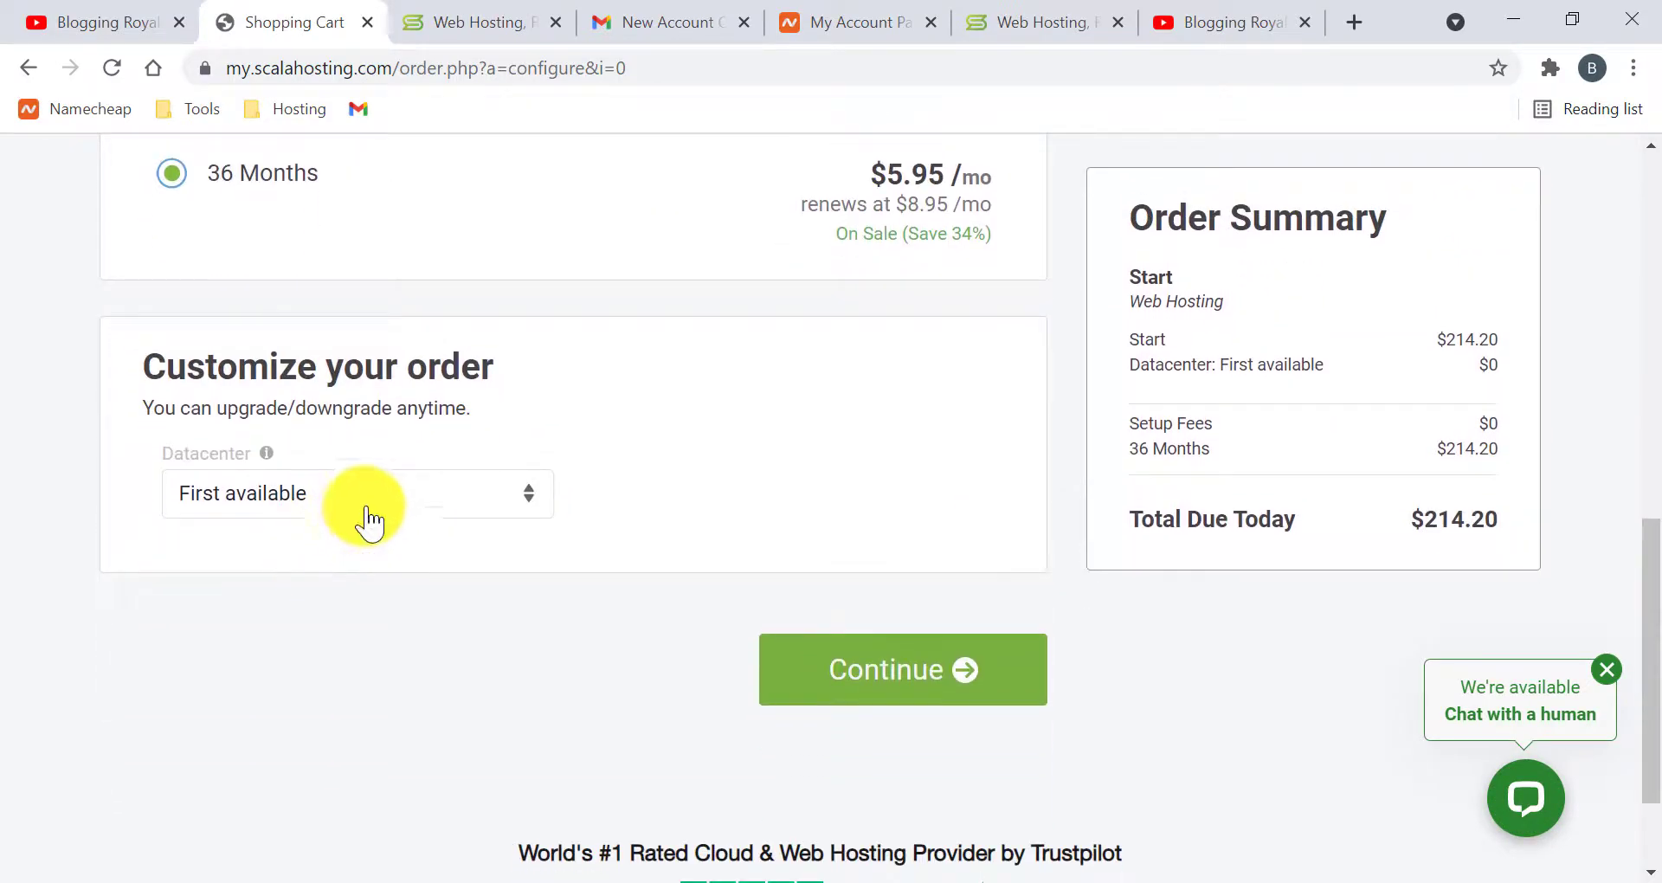
click(367, 512)
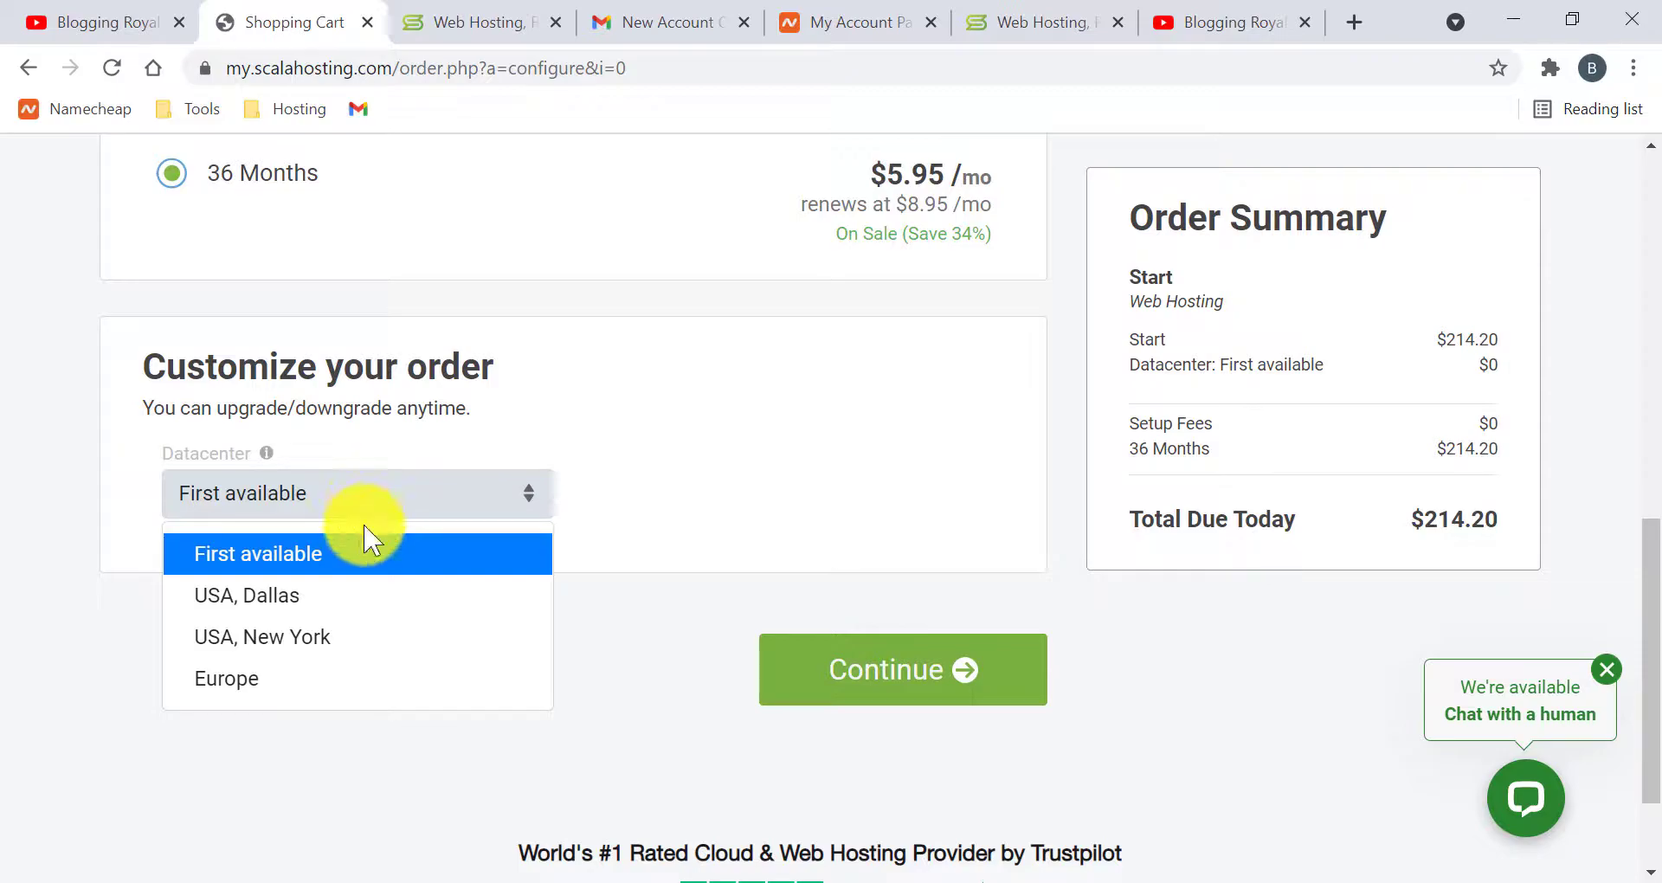
click(407, 601)
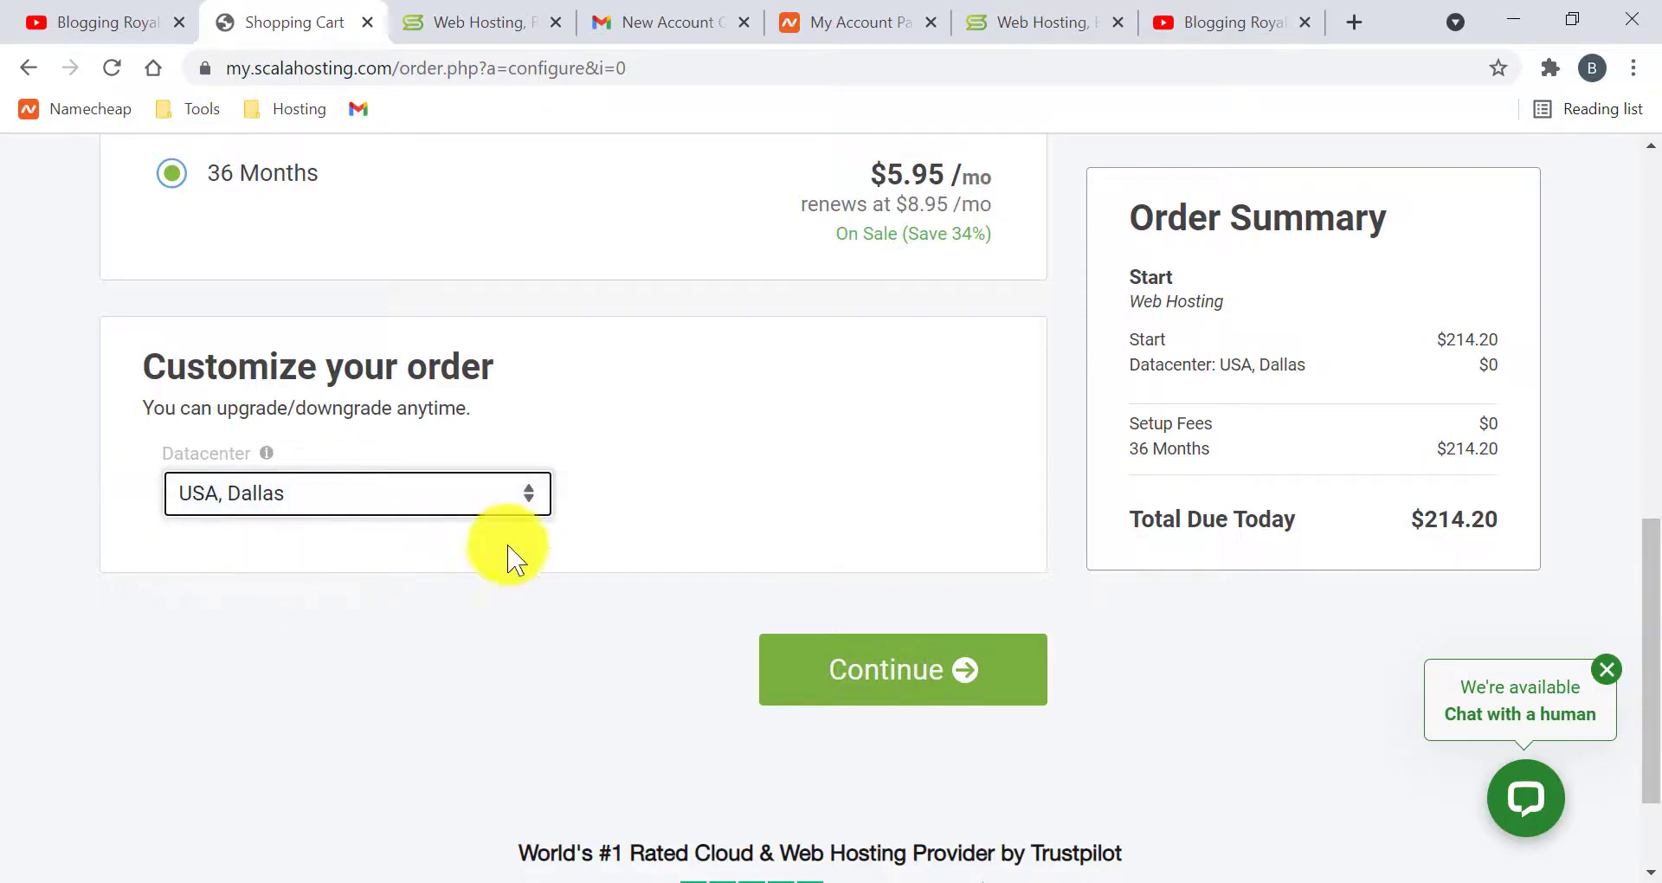
click(887, 675)
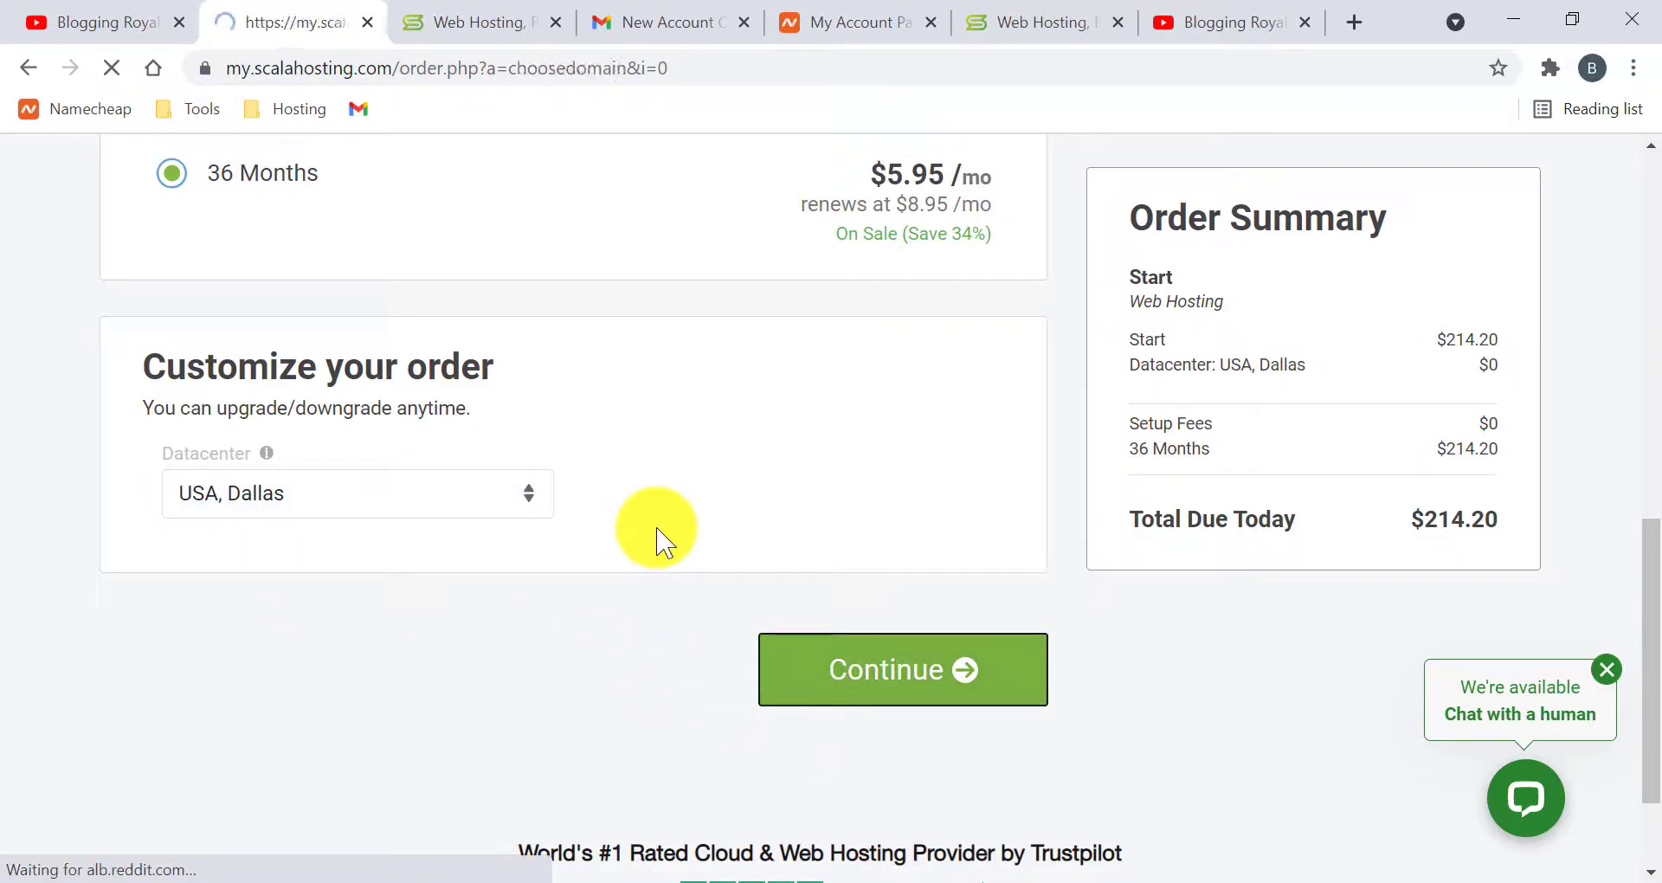
Step: Try the domain transfer and existing-domain options, returning to registering a new domain
scroll(443, 538, down, 2)
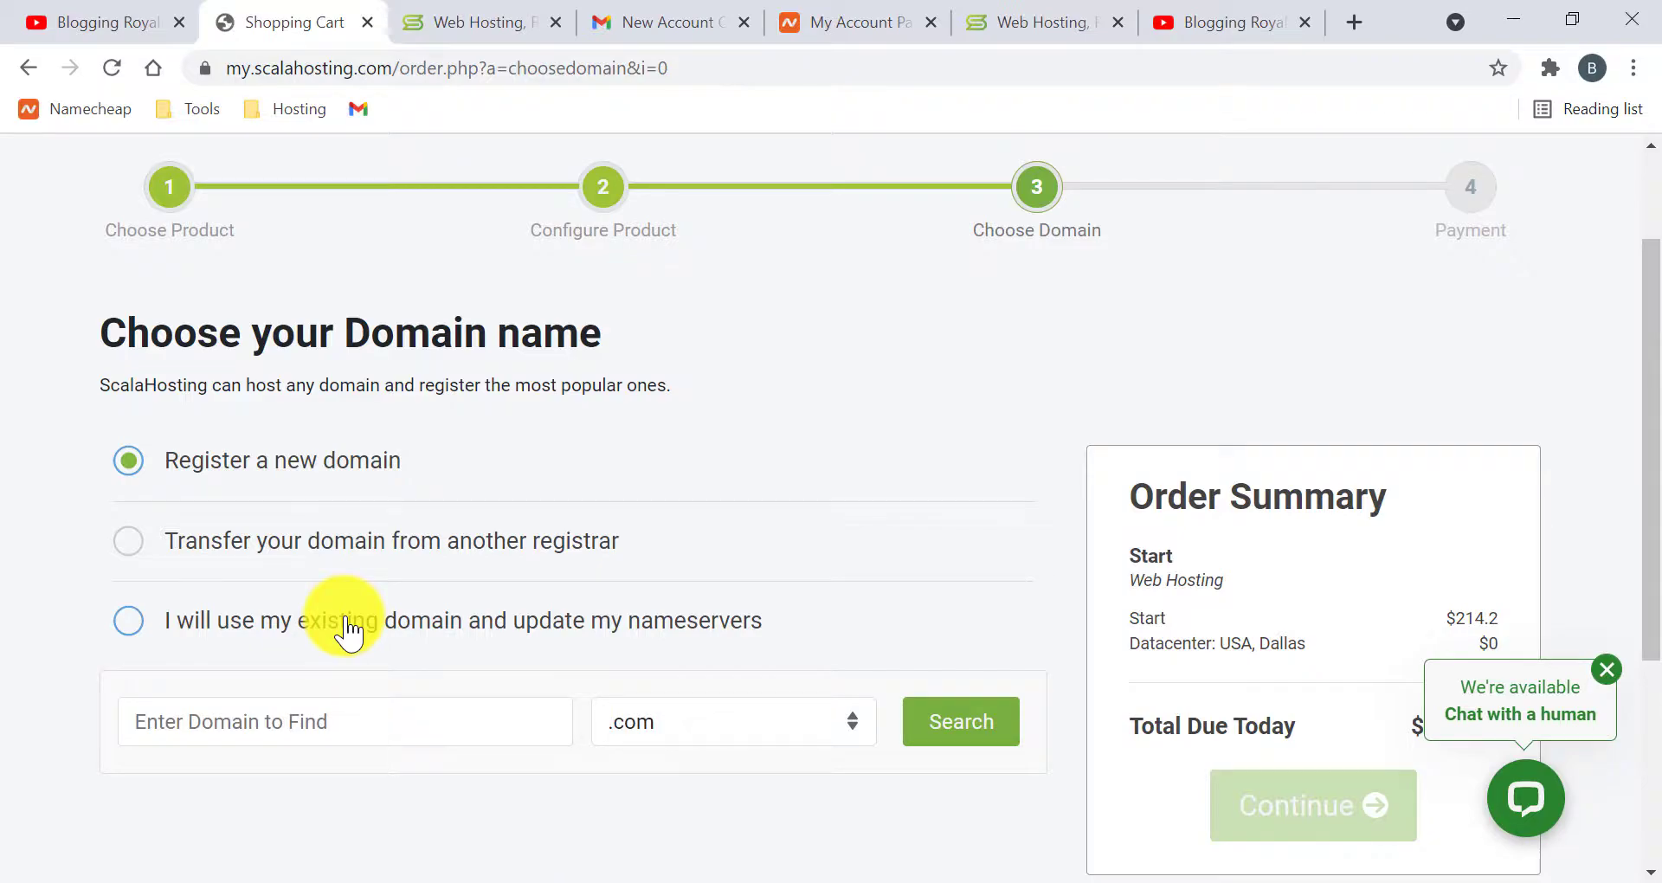
click(443, 715)
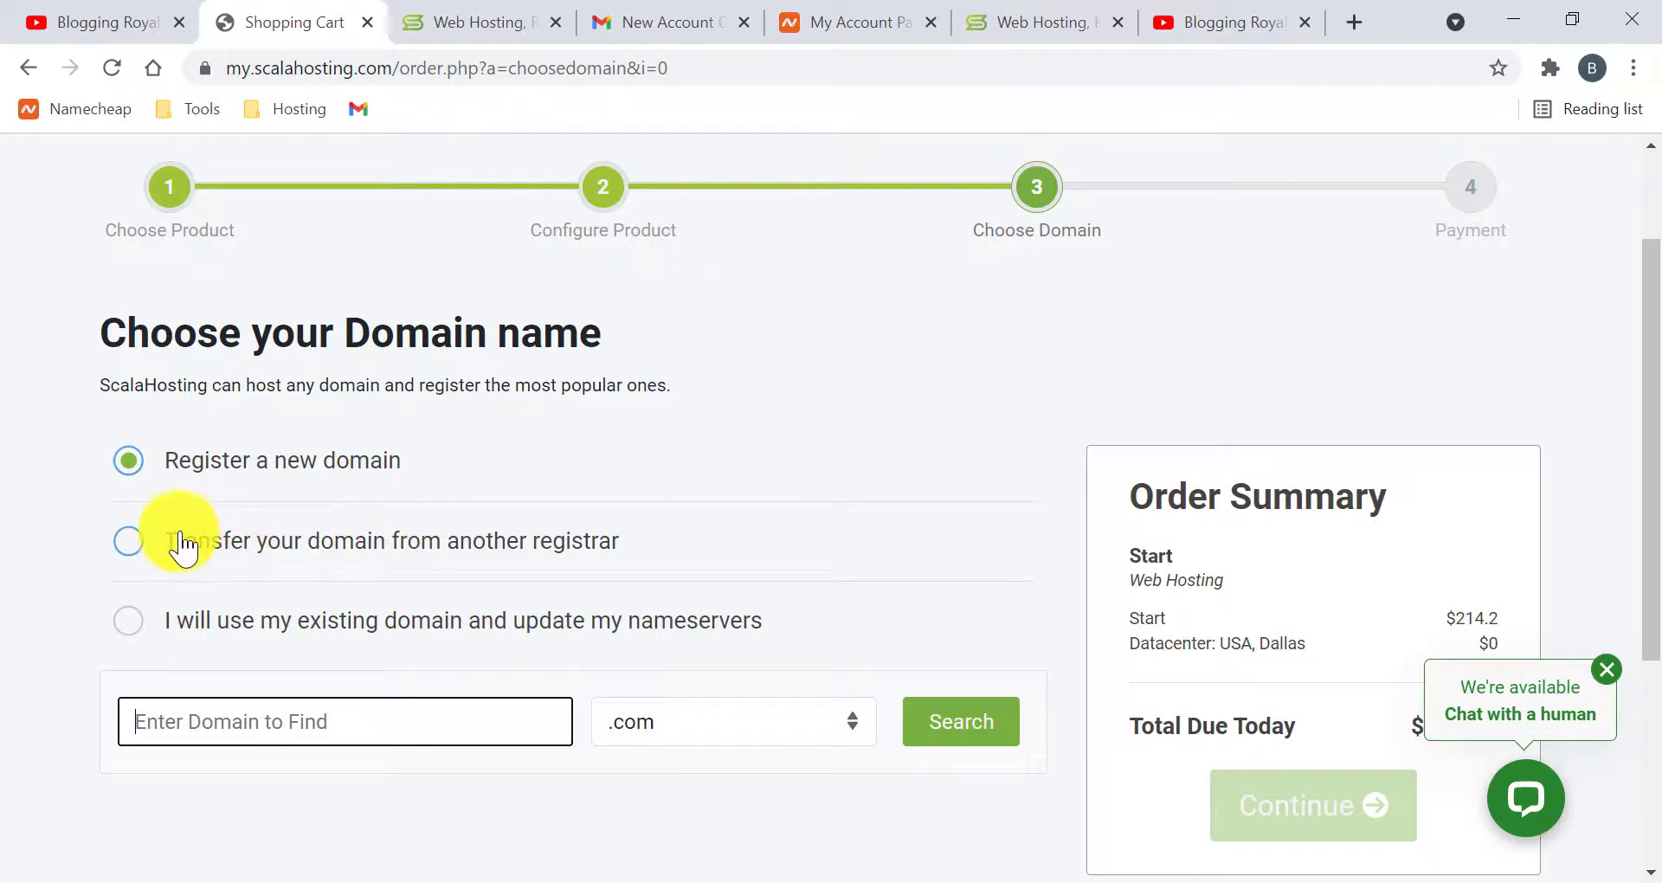
drag(196, 554, 561, 561)
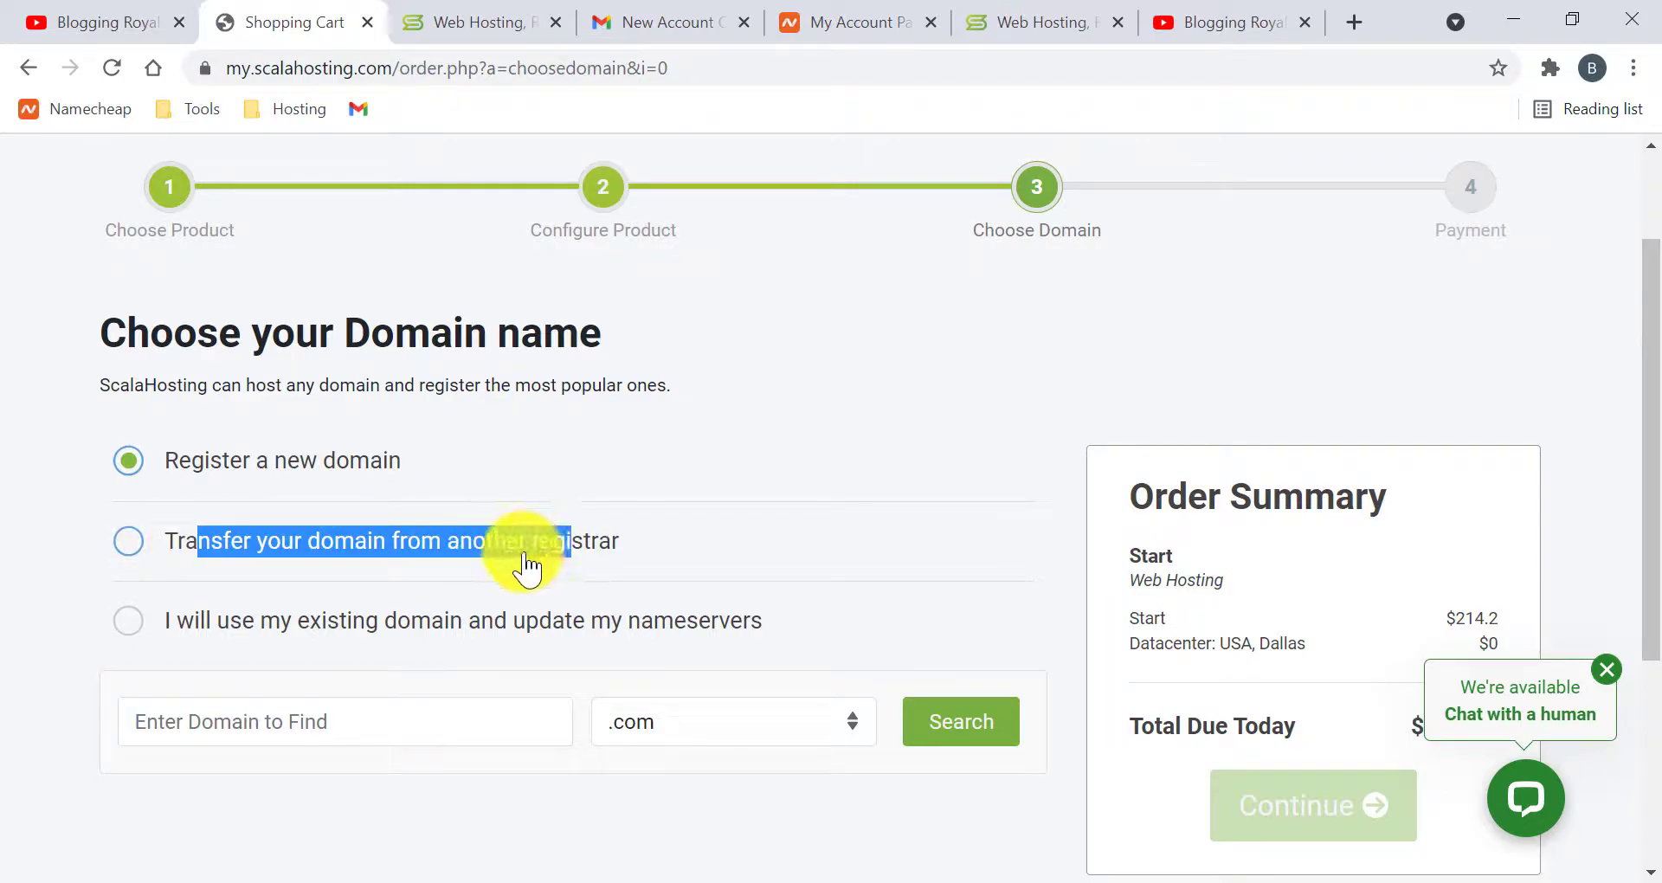
click(523, 563)
scroll(390, 601, down, 1)
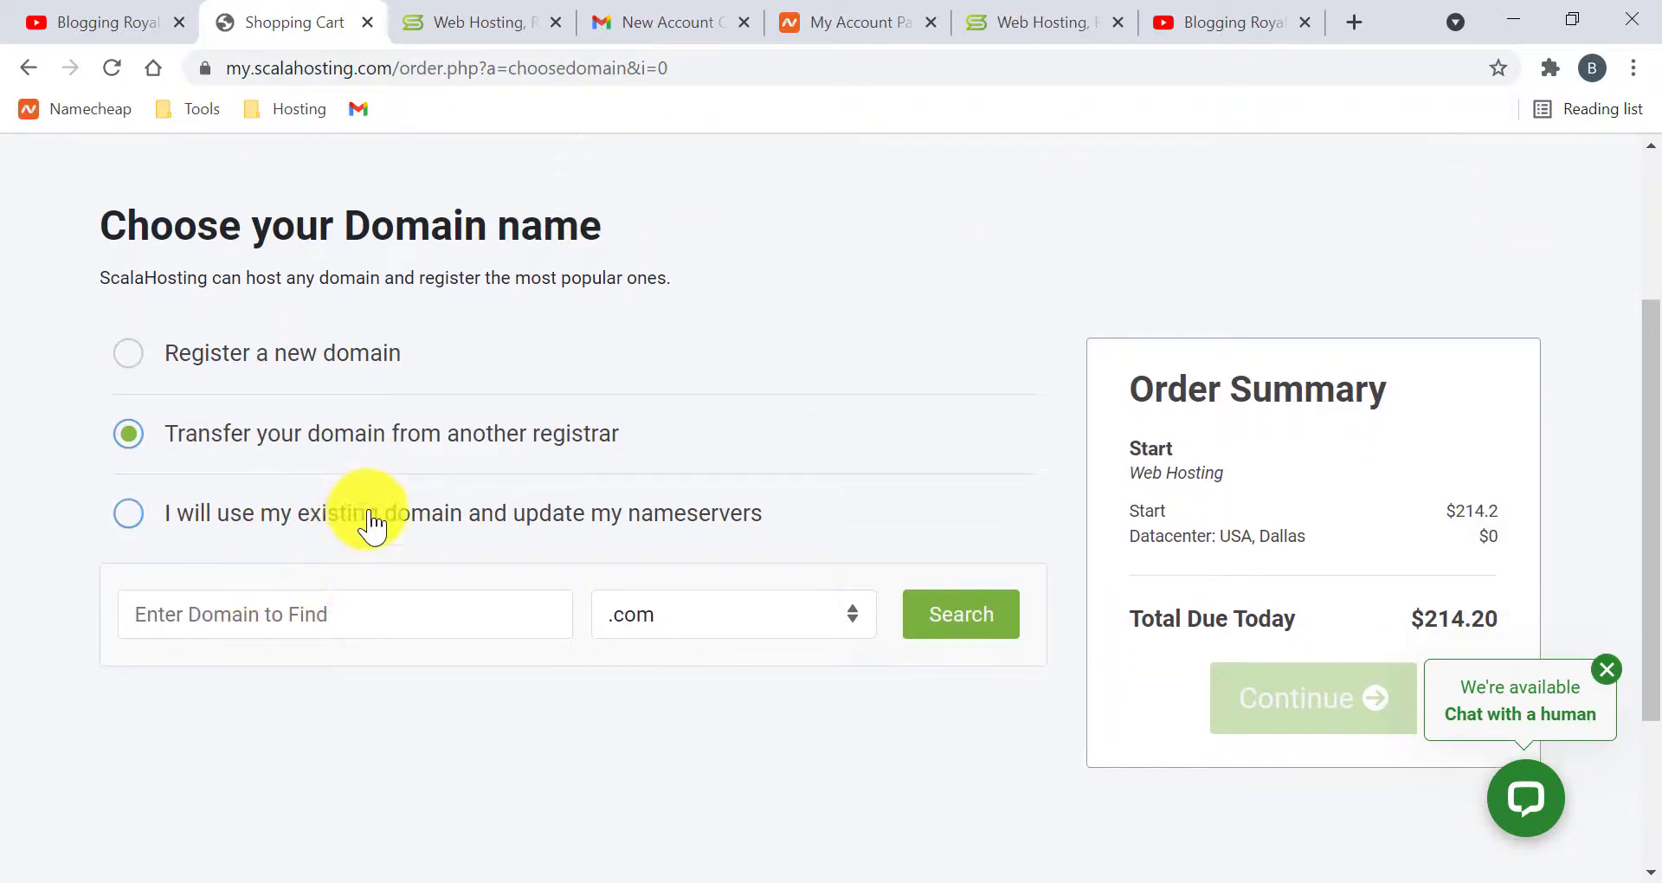
click(372, 523)
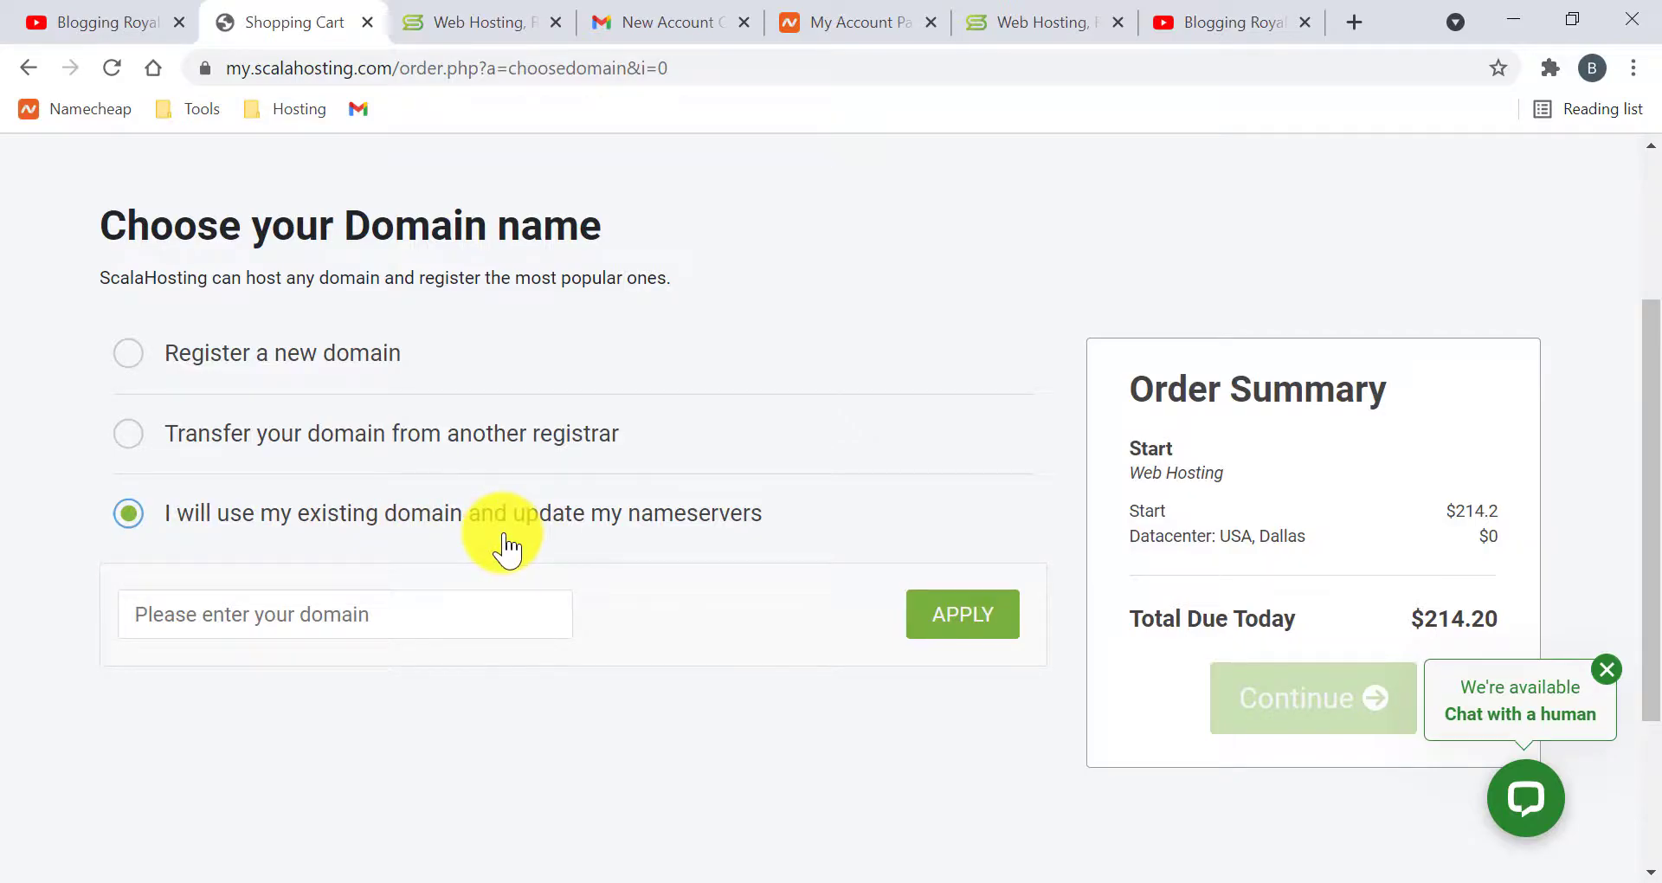
click(333, 355)
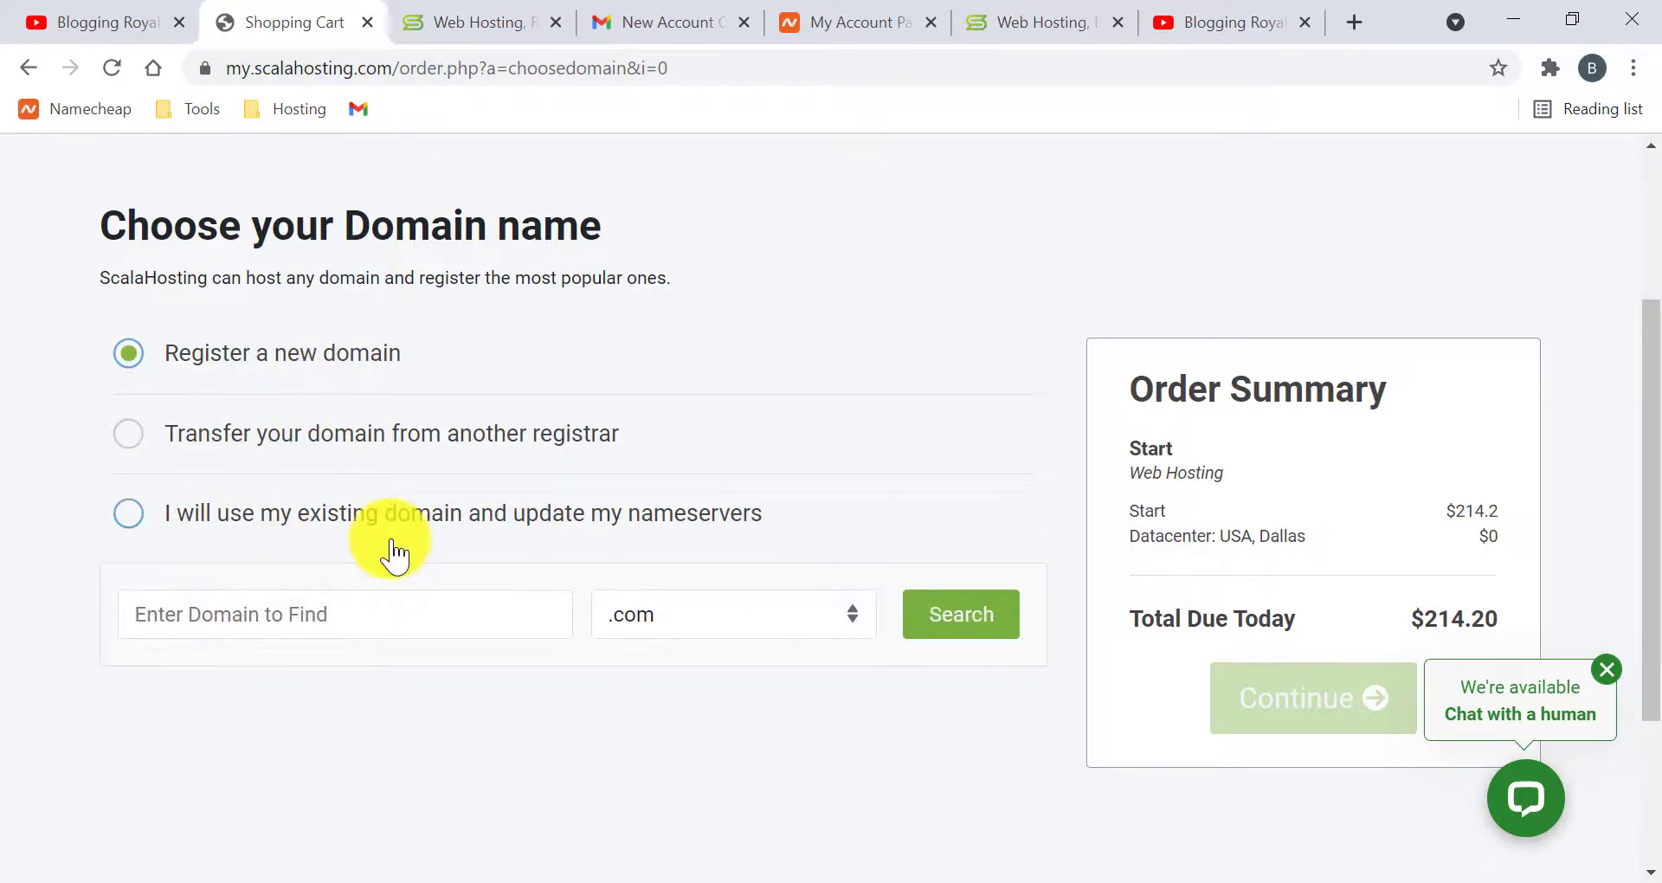
Step: Search for the availability of the new domain bloggingroyalessh with the .com extension
click(450, 615)
text(bloggingroyalessh)
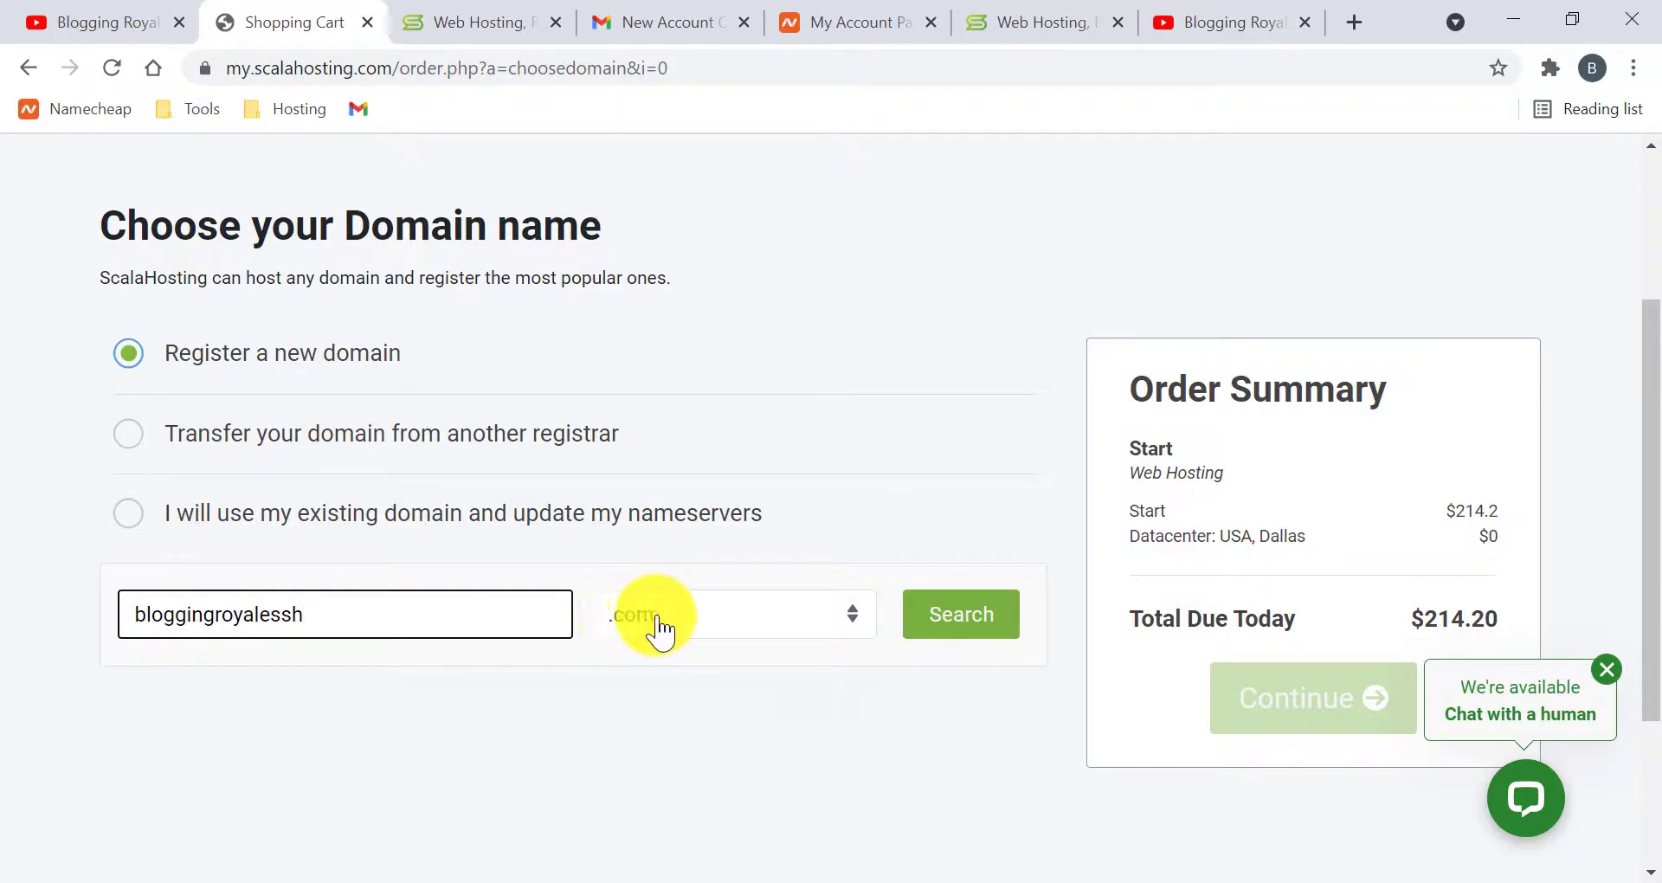
click(679, 618)
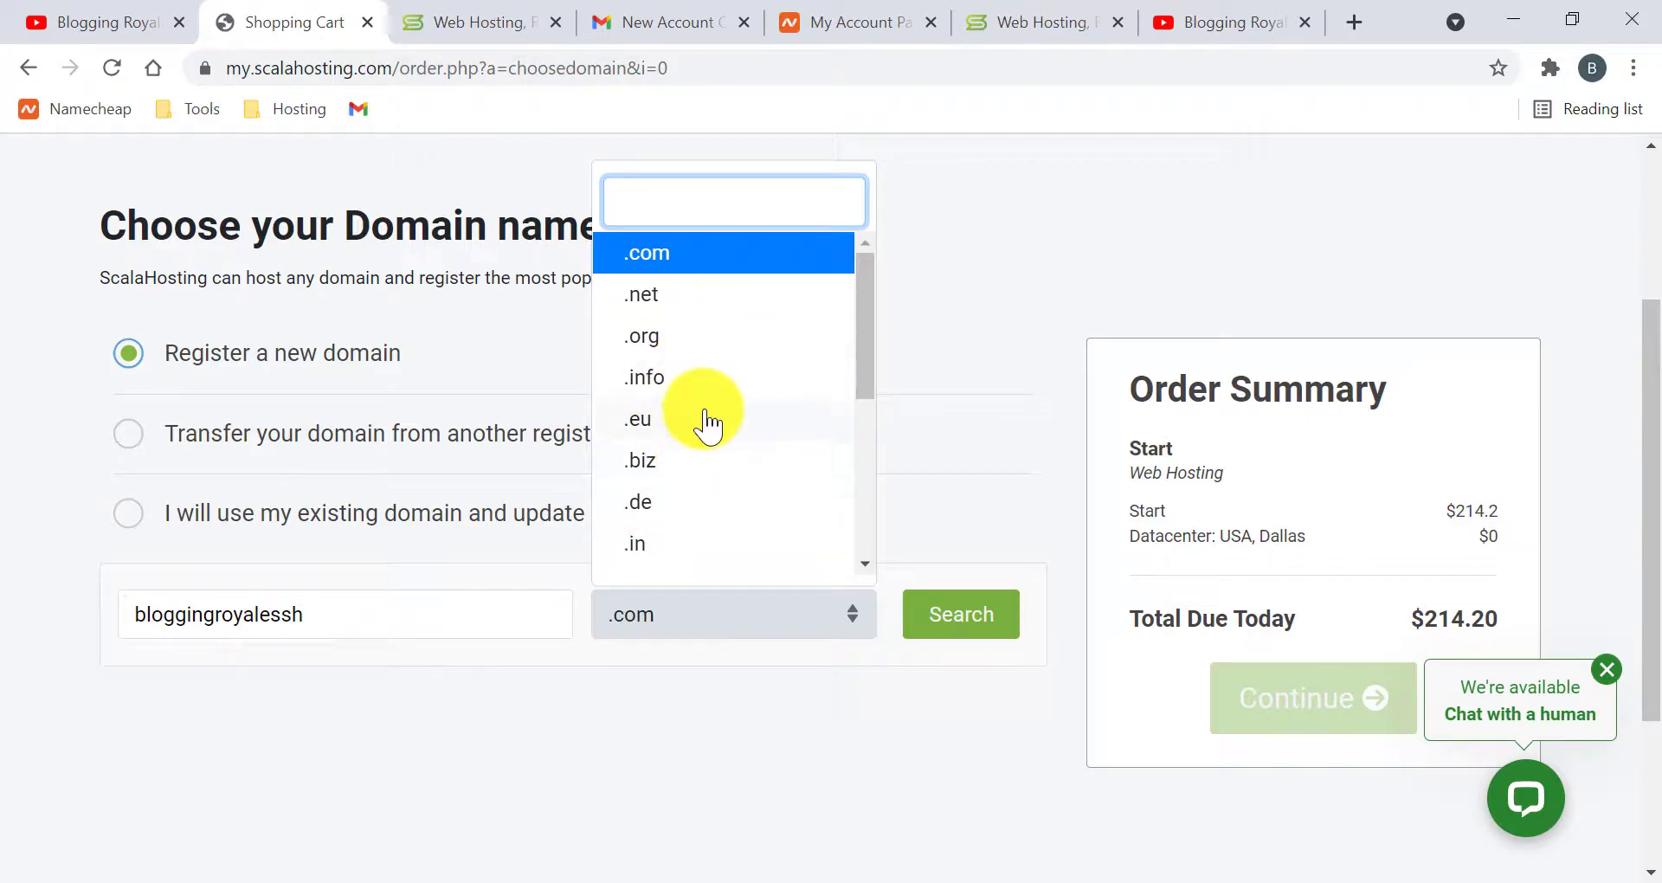
scroll(705, 423, down, 4)
scroll(694, 360, down, 2)
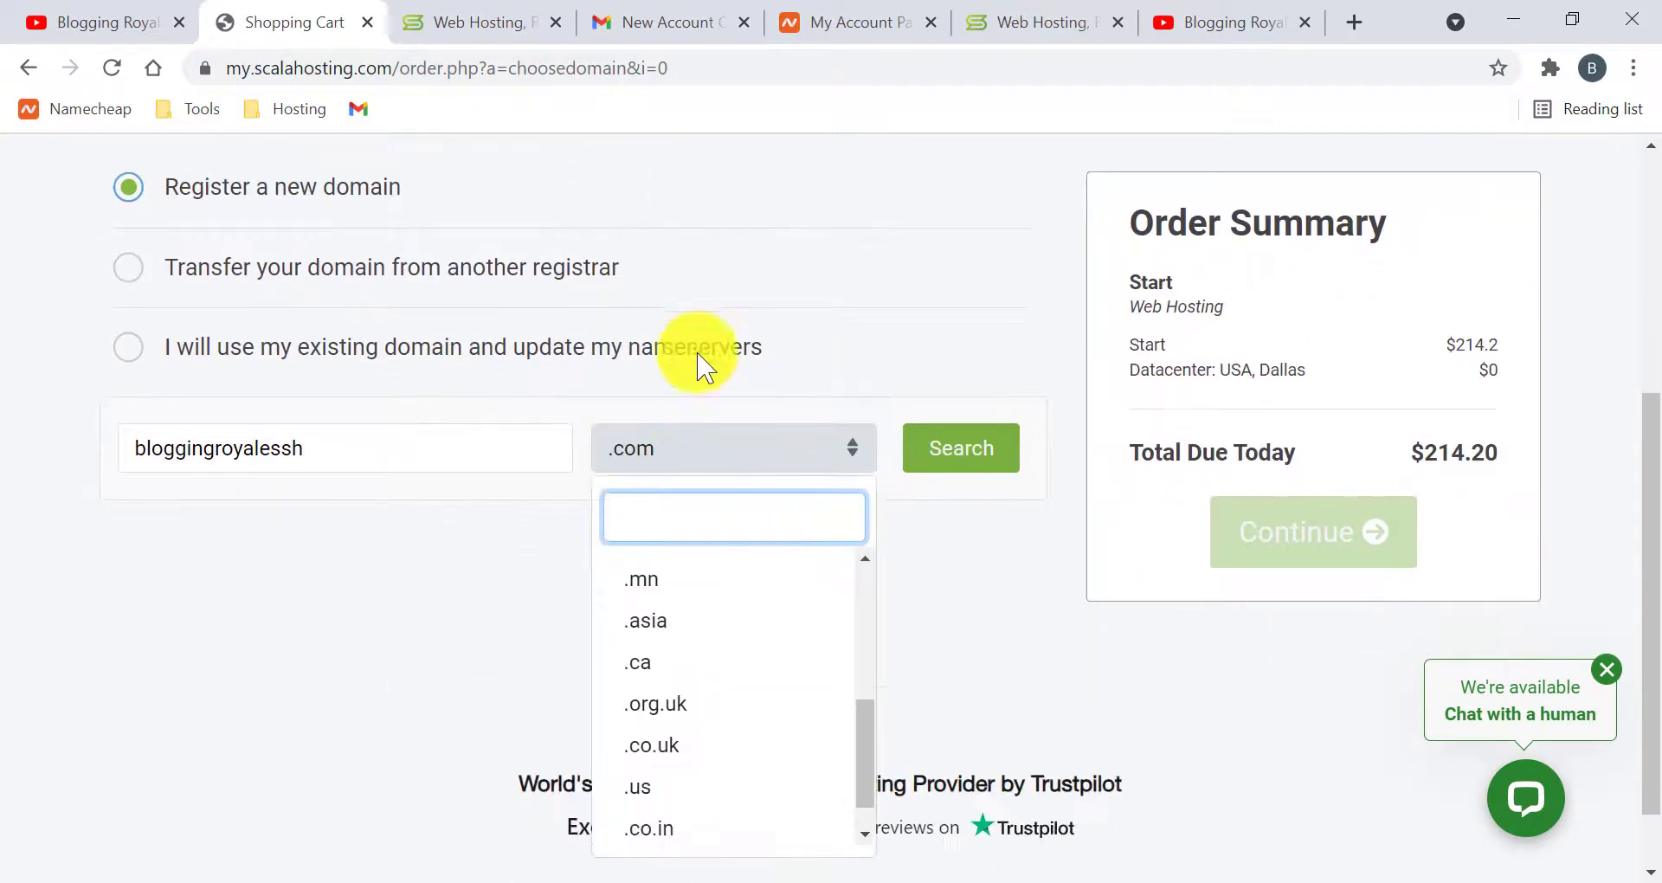
scroll(597, 705, up, 5)
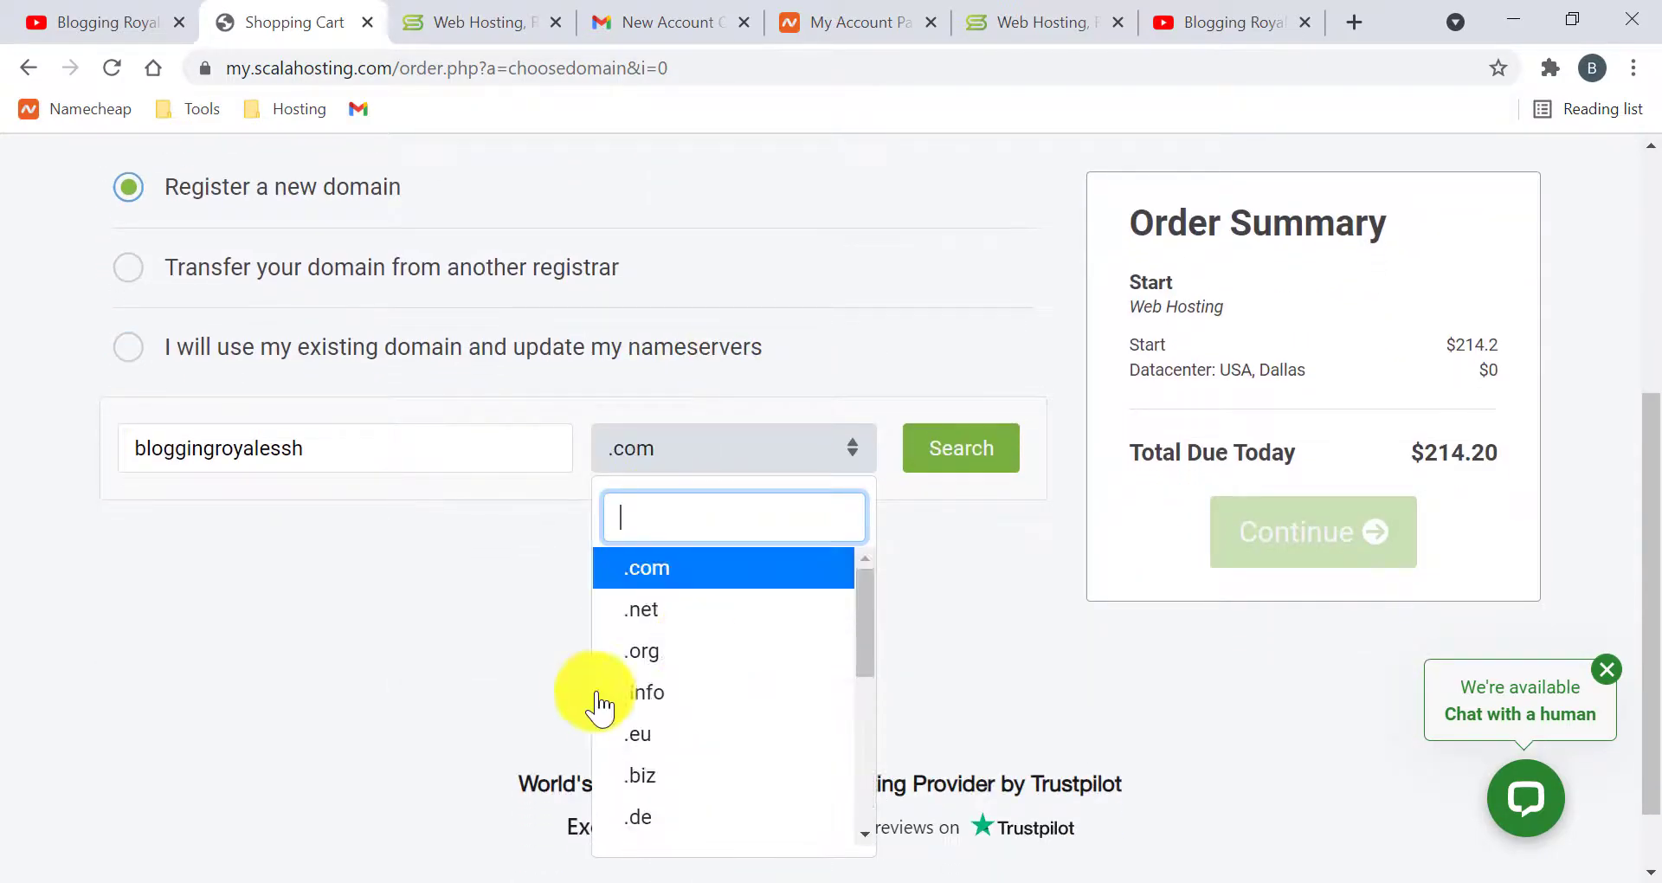
click(563, 599)
click(948, 475)
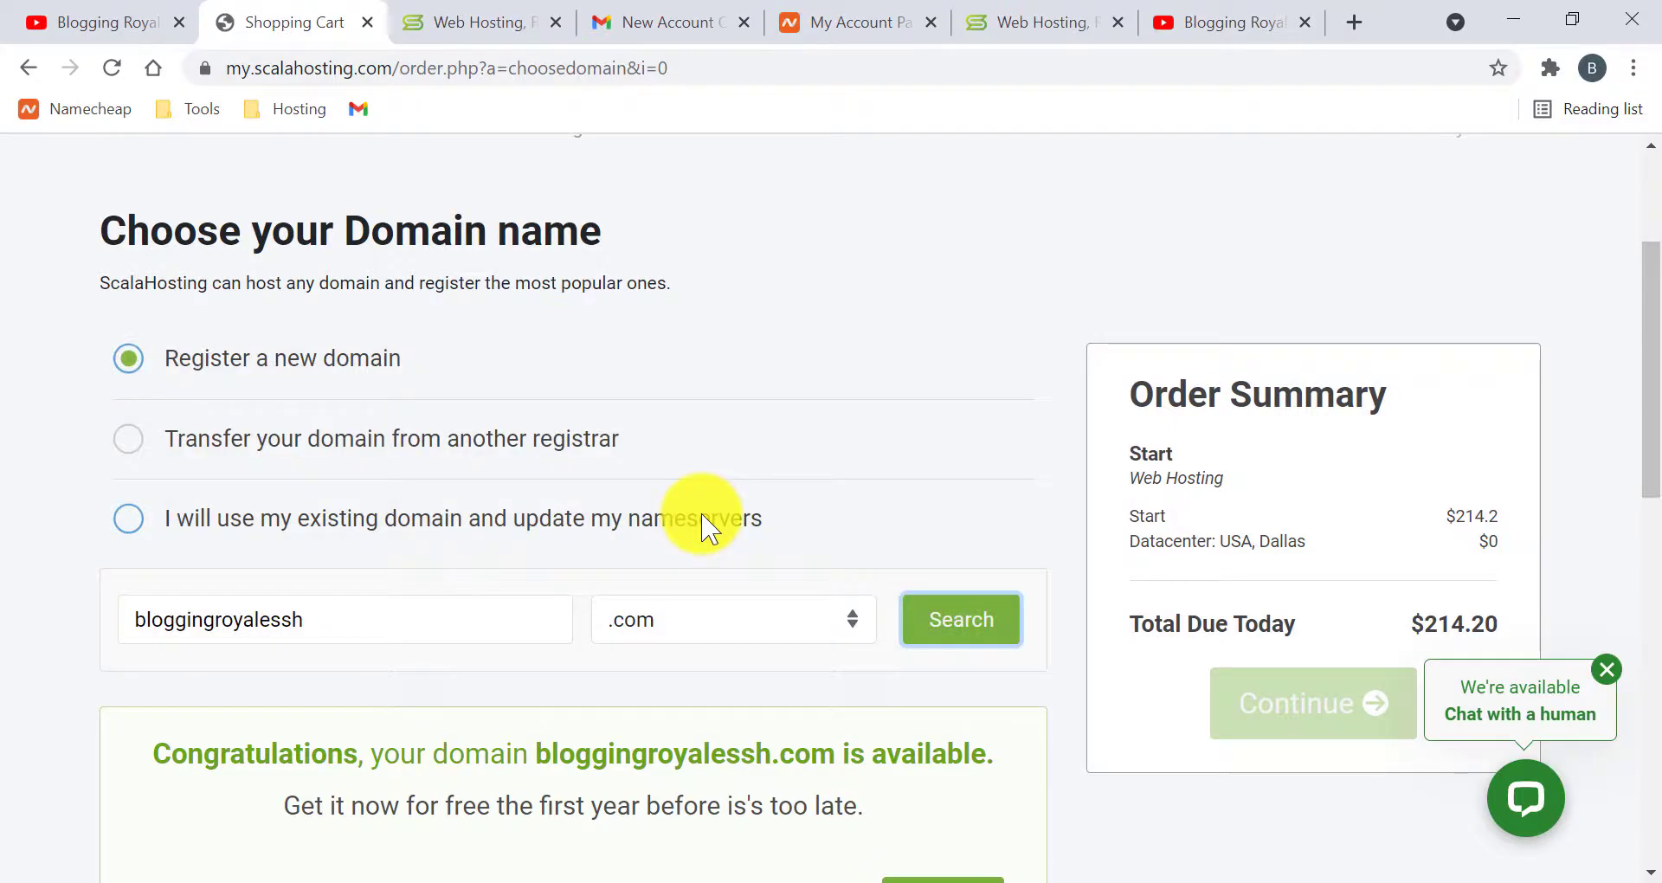
Step: Add bloggingroyalessh.com for 1 year to the cart and continue to the account stage
scroll(779, 562, down, 4)
scroll(666, 537, down, 1)
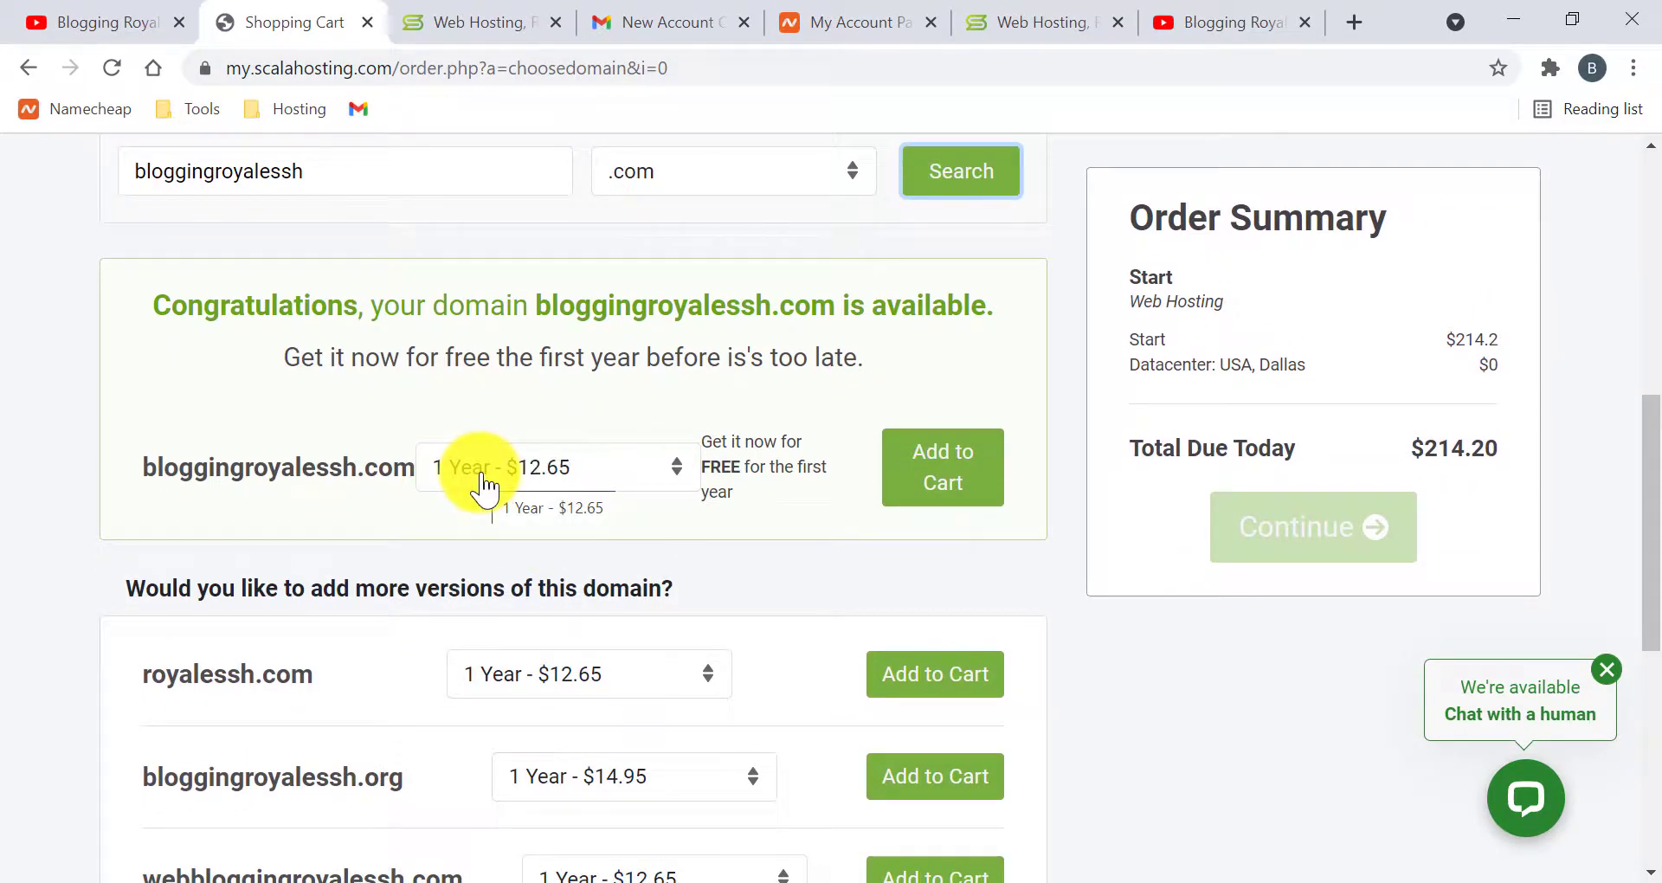
scroll(426, 475, up, 1)
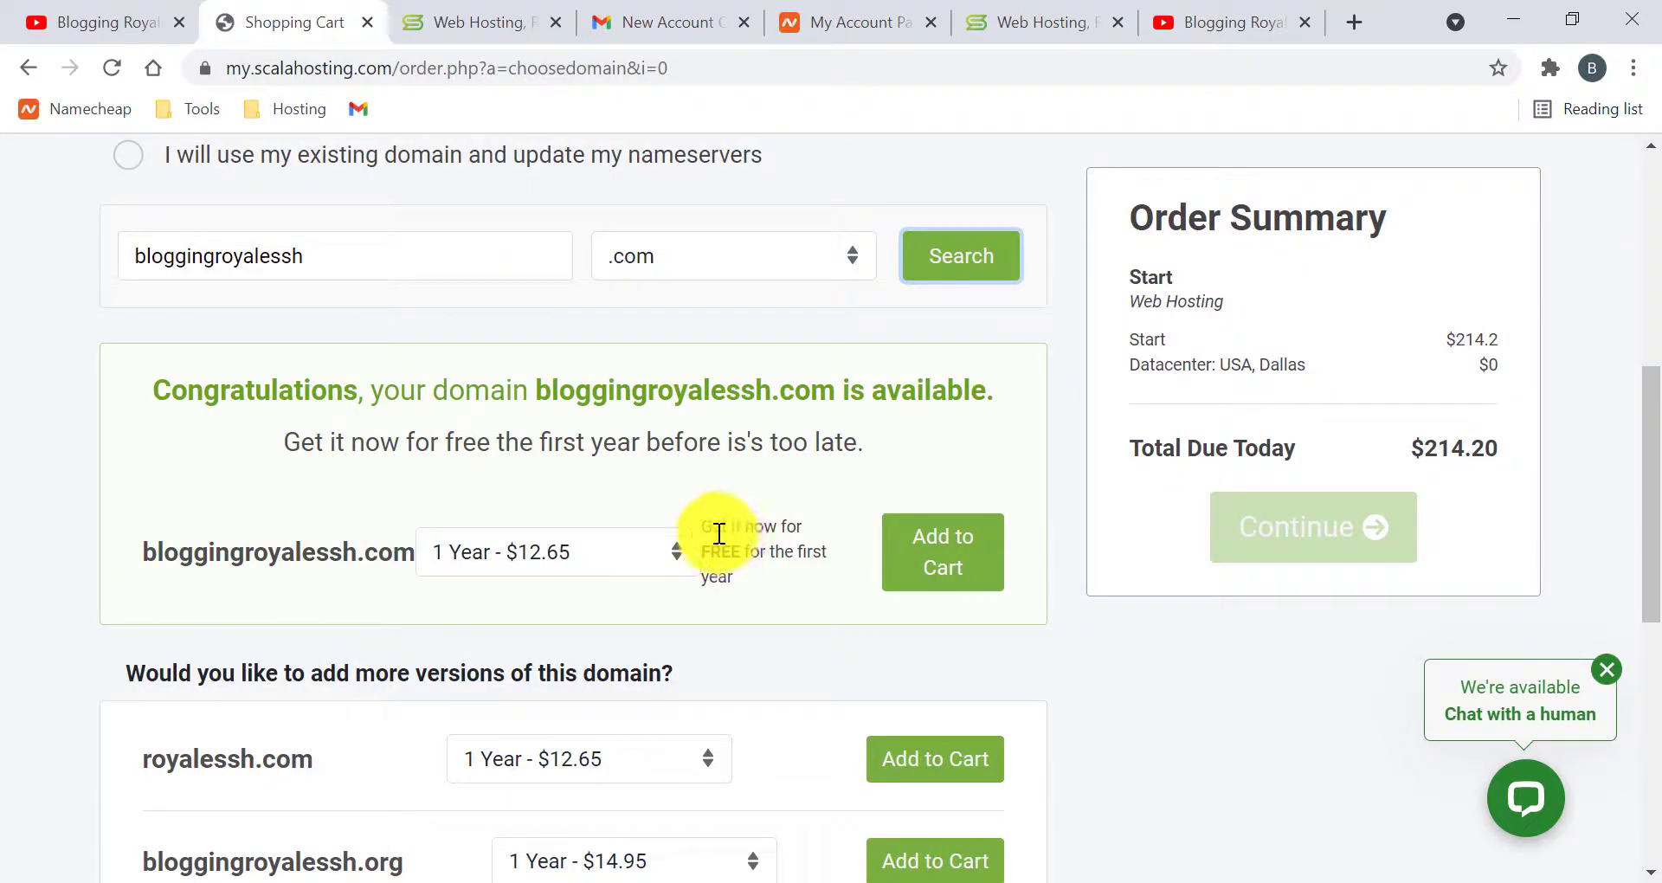
drag(718, 533, 764, 541)
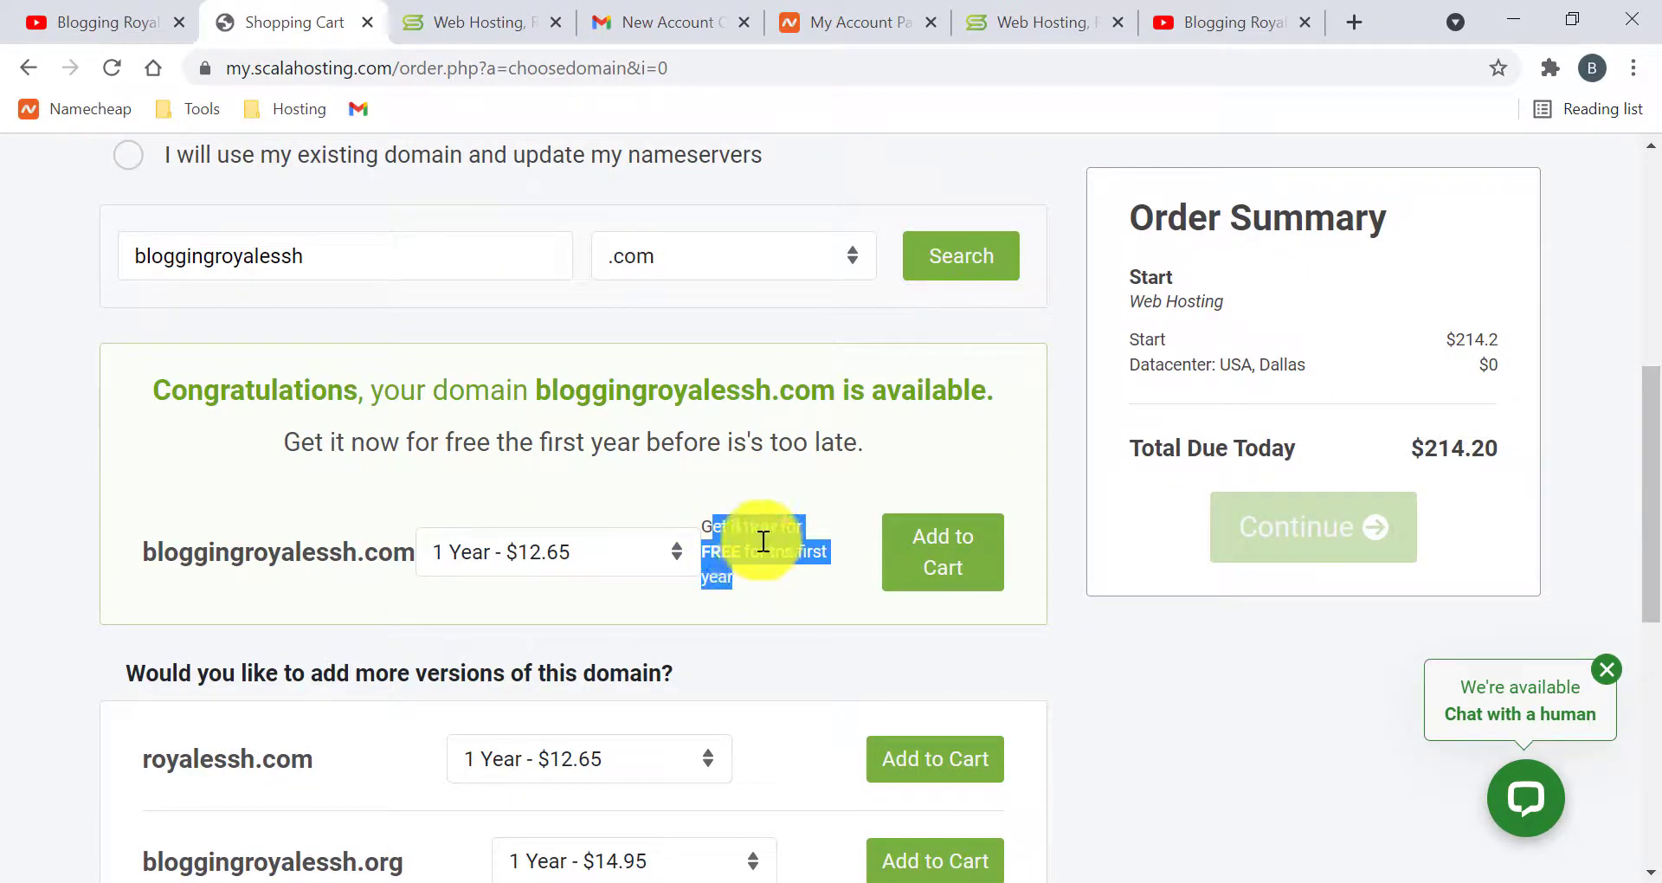
click(761, 544)
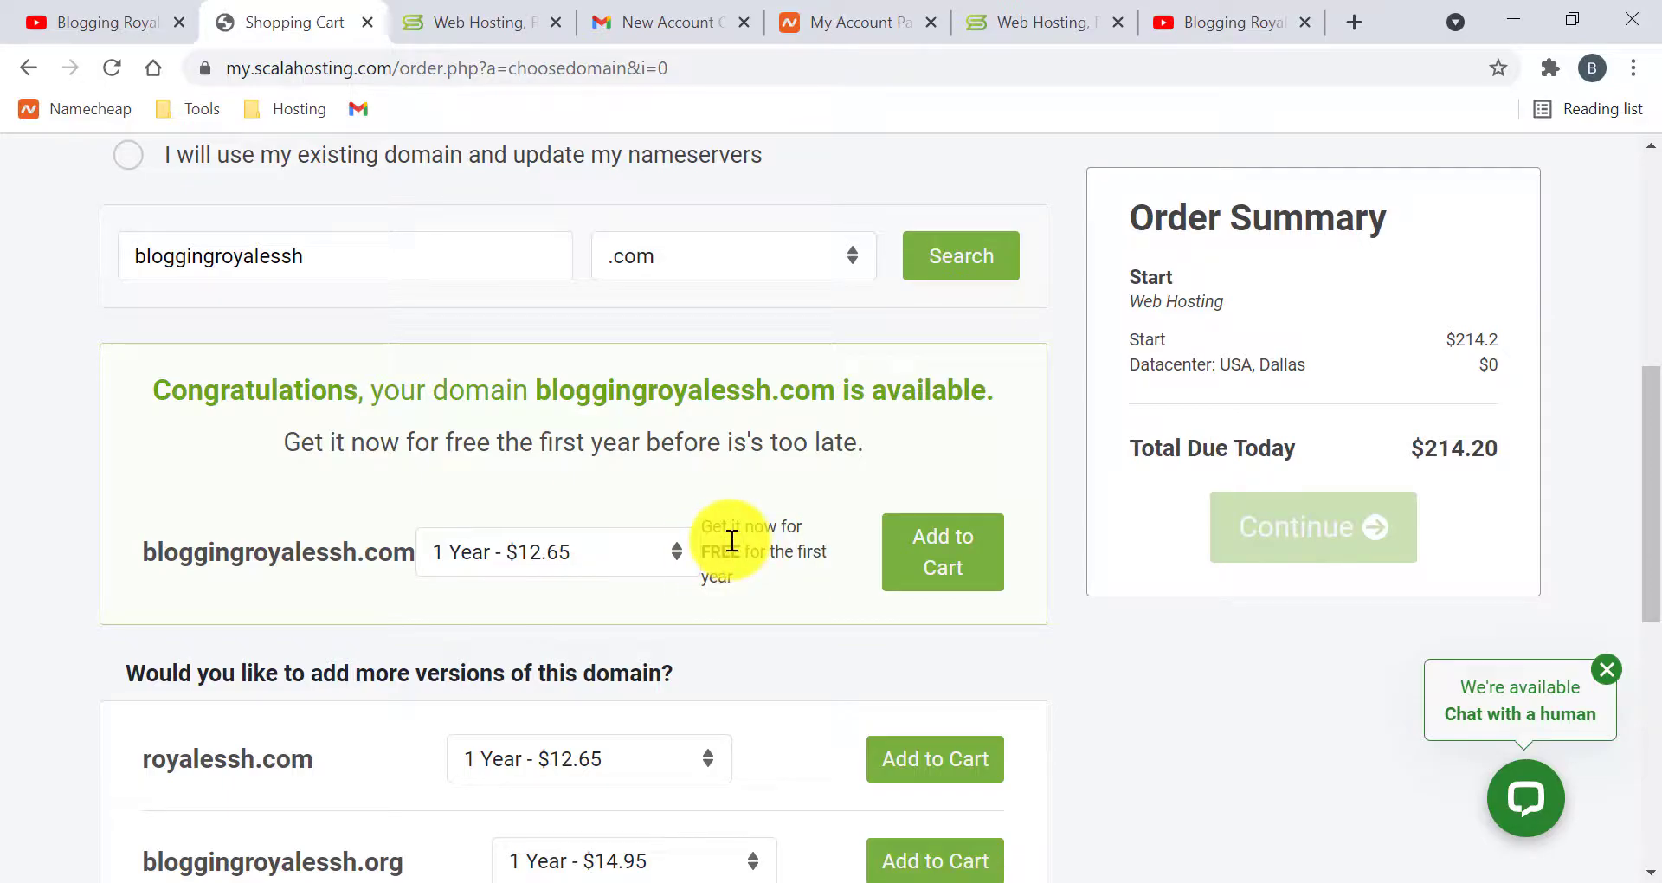
scroll(731, 541, down, 2)
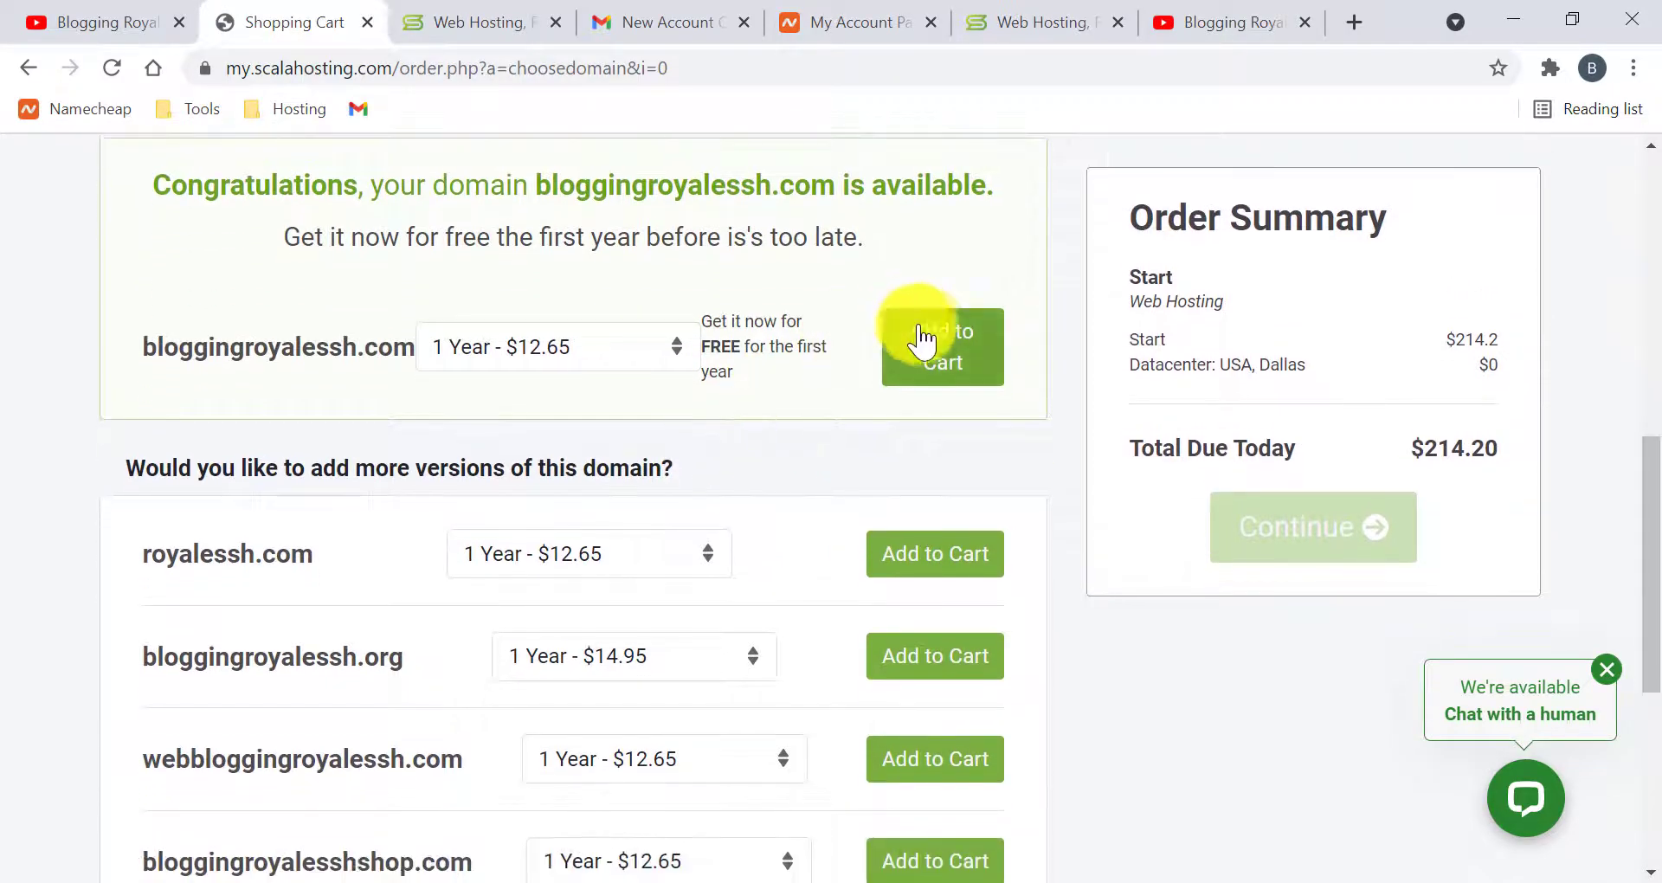
click(934, 343)
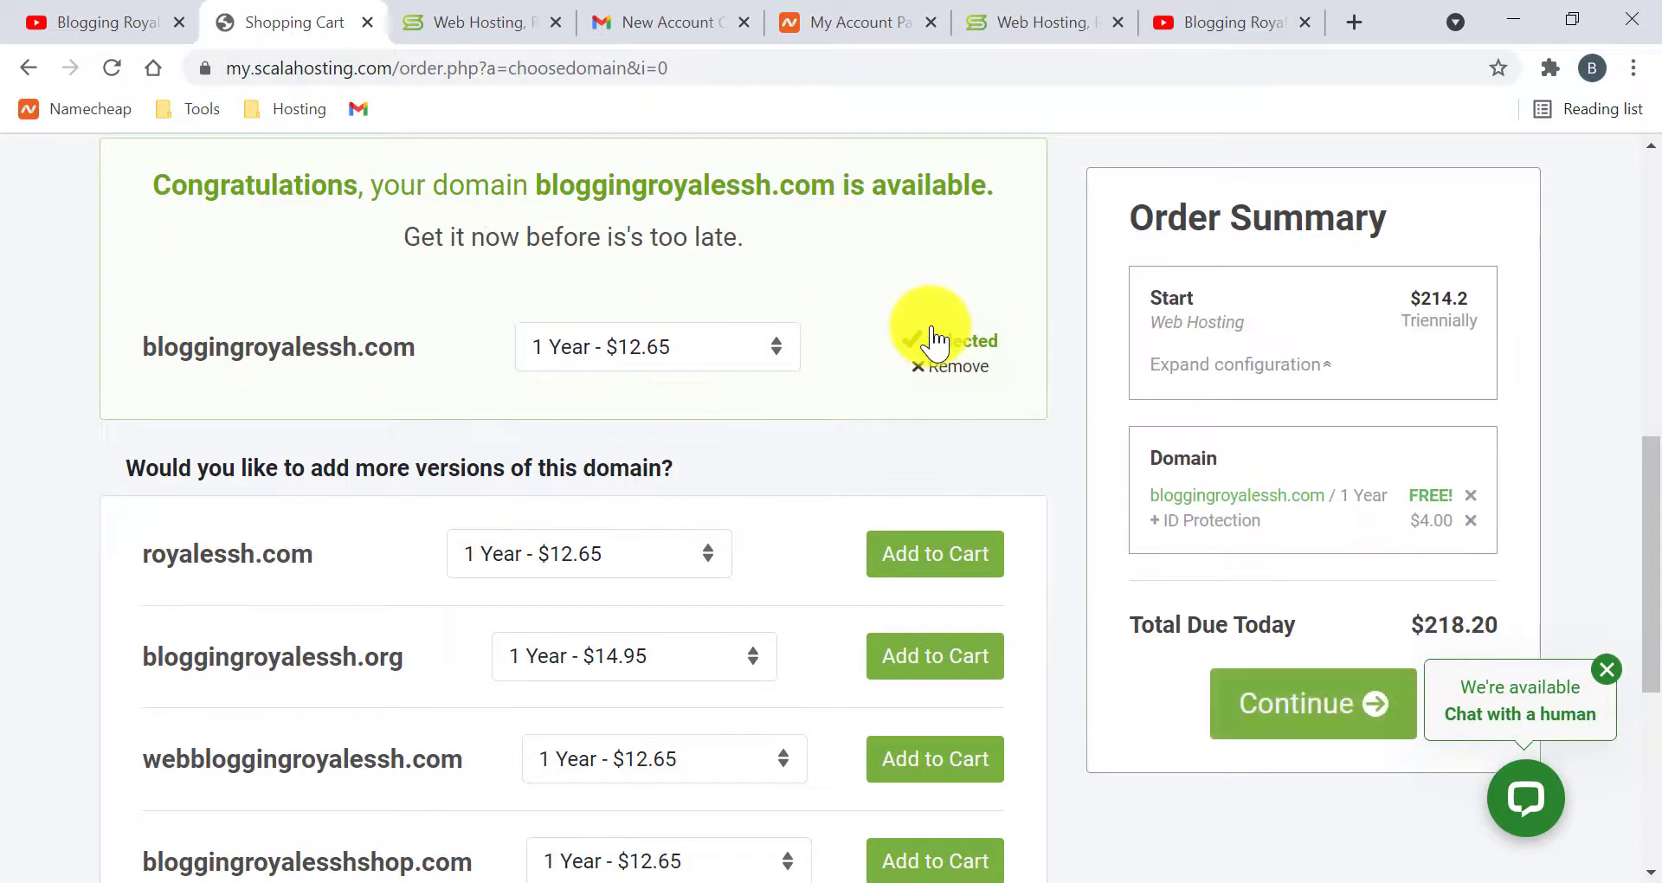
click(1281, 700)
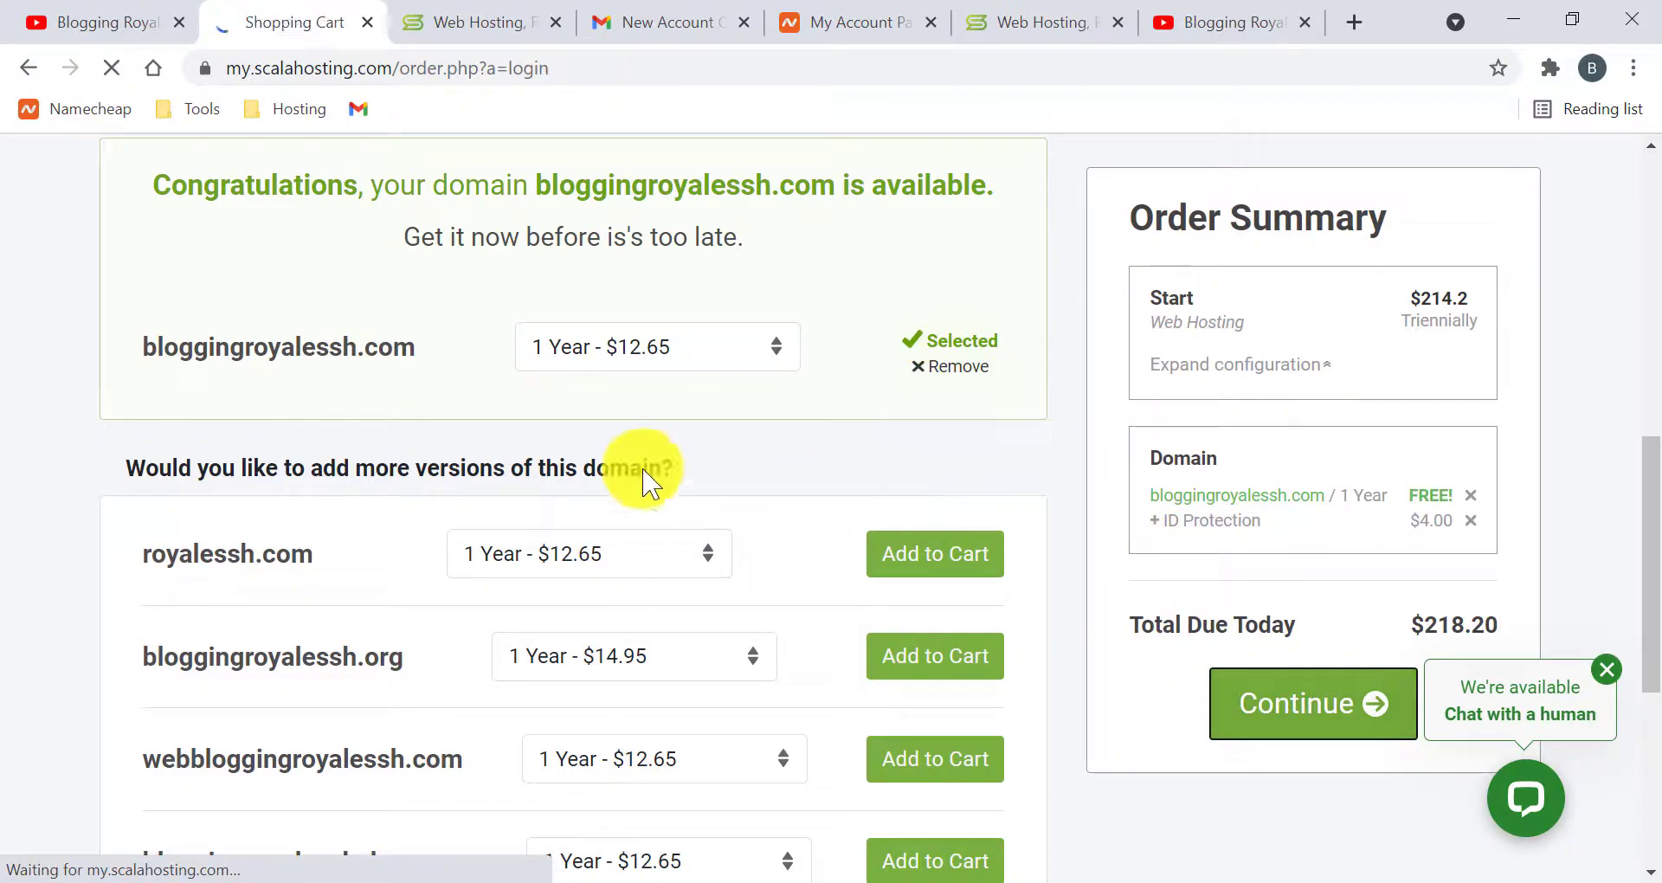
Step: Examine the account creation form, including its social sign-up options, credential fields and marketing consent choices
scroll(620, 450, down, 6)
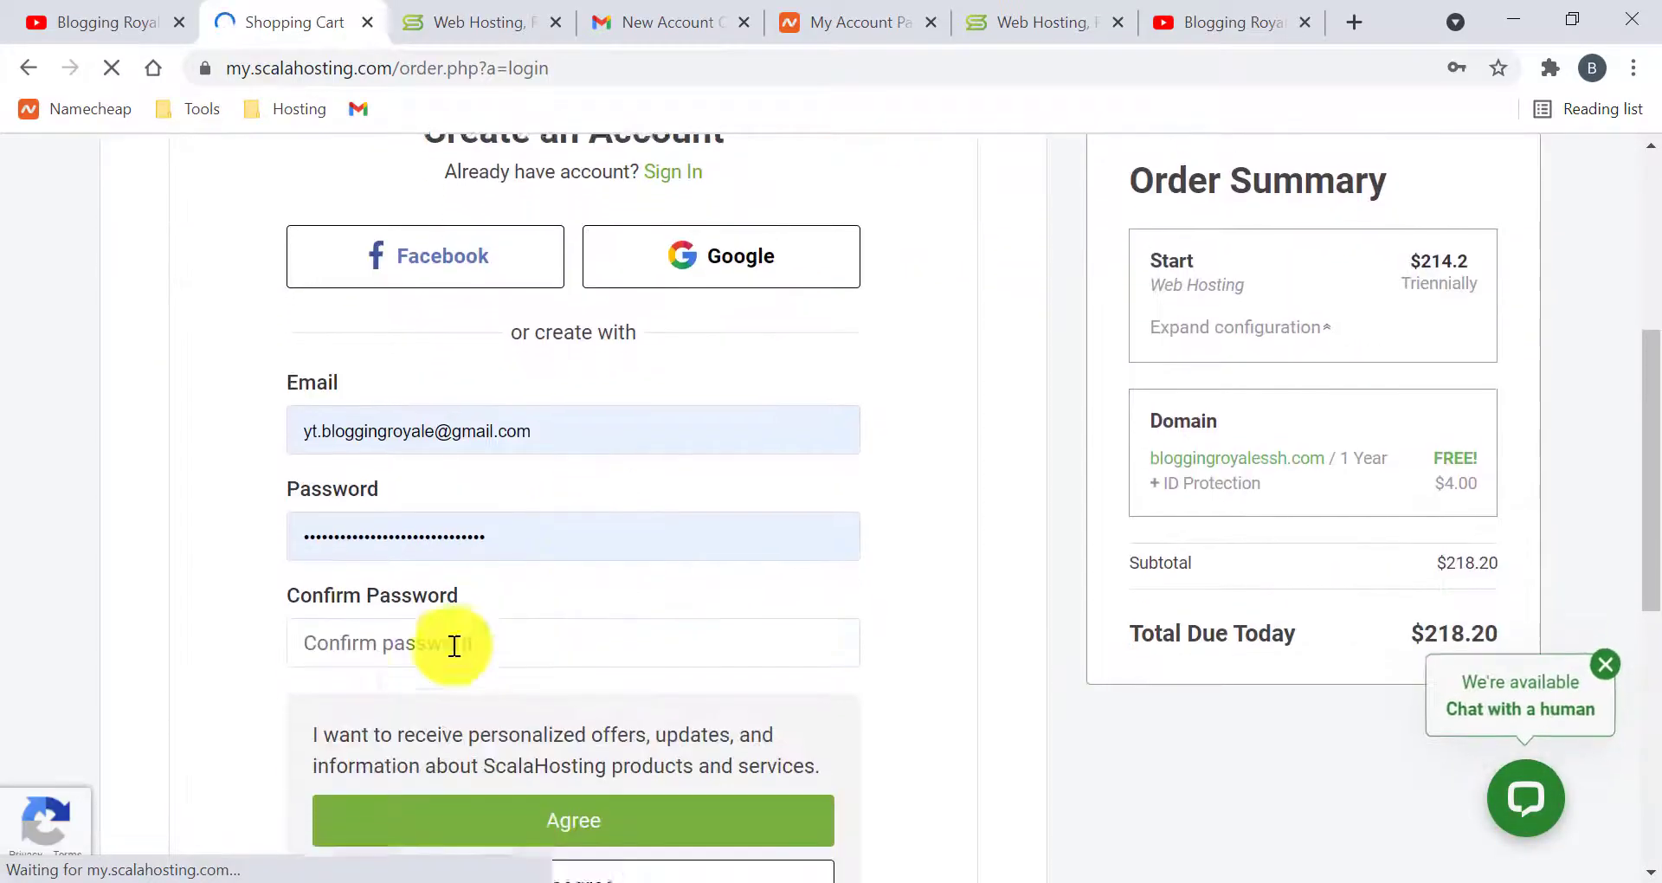
scroll(571, 458, up, 2)
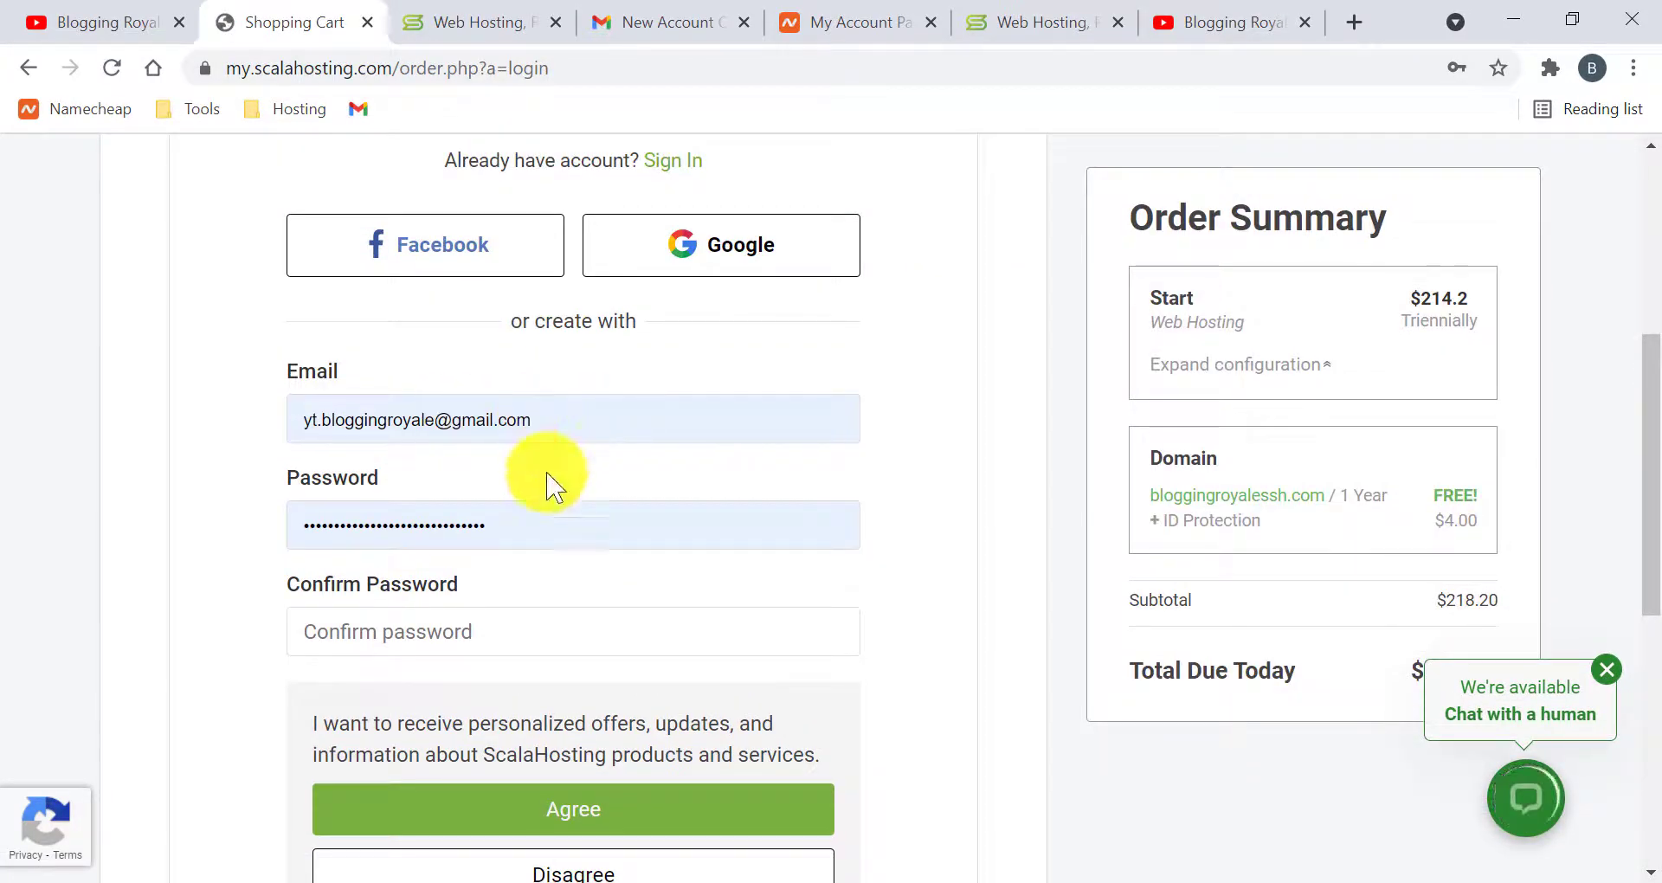
scroll(589, 503, down, 1)
scroll(684, 519, down, 5)
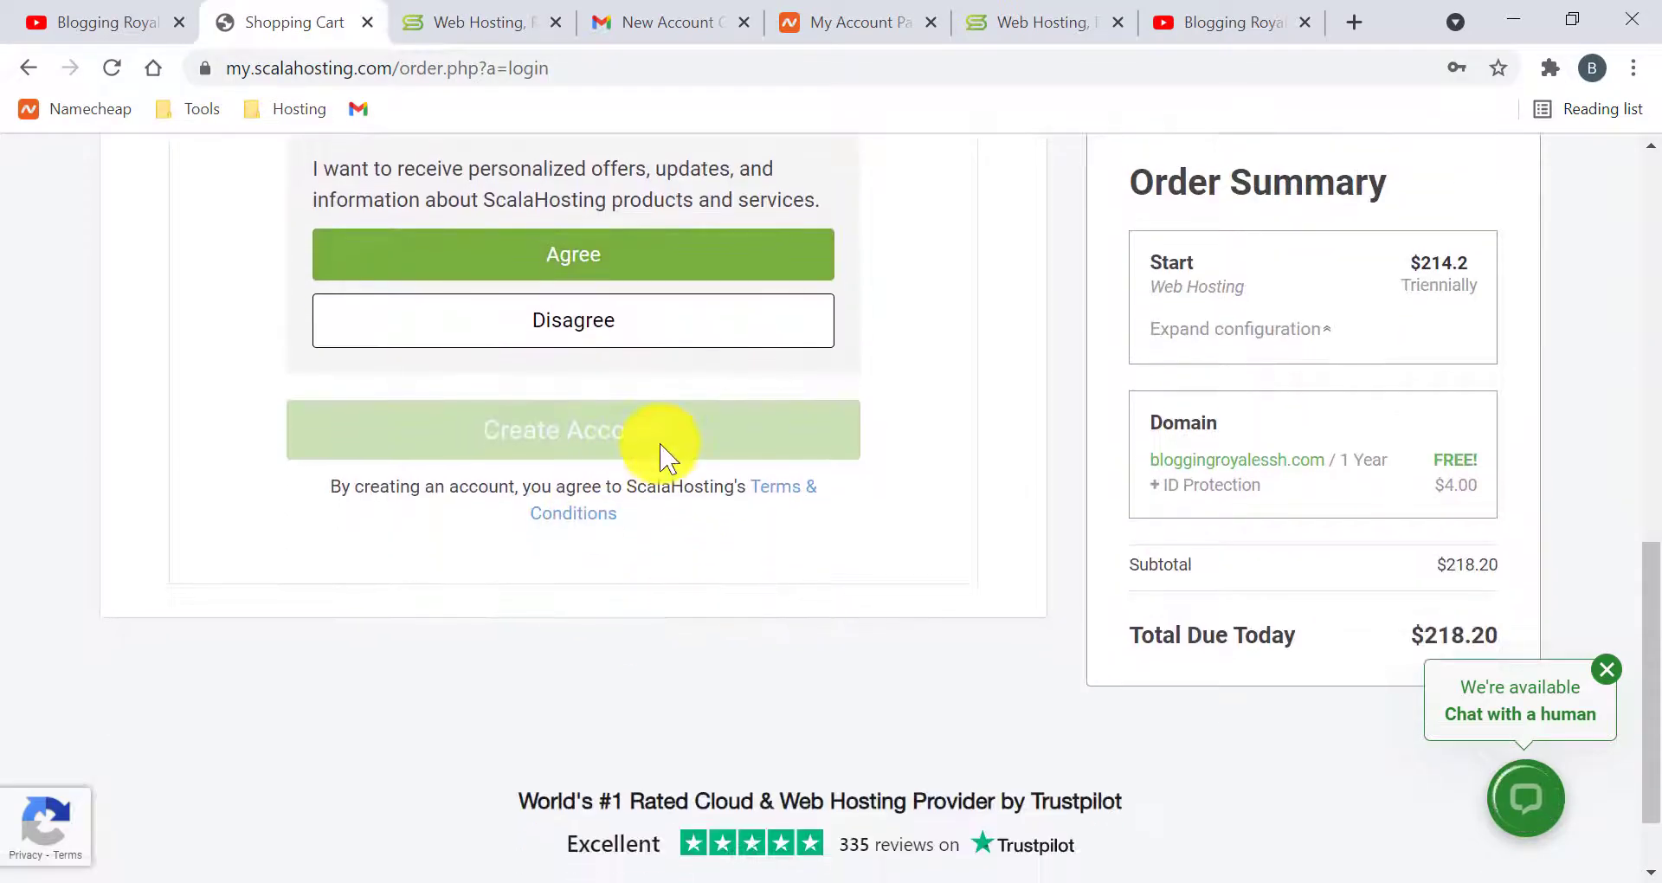
scroll(667, 459, up, 2)
scroll(671, 519, up, 6)
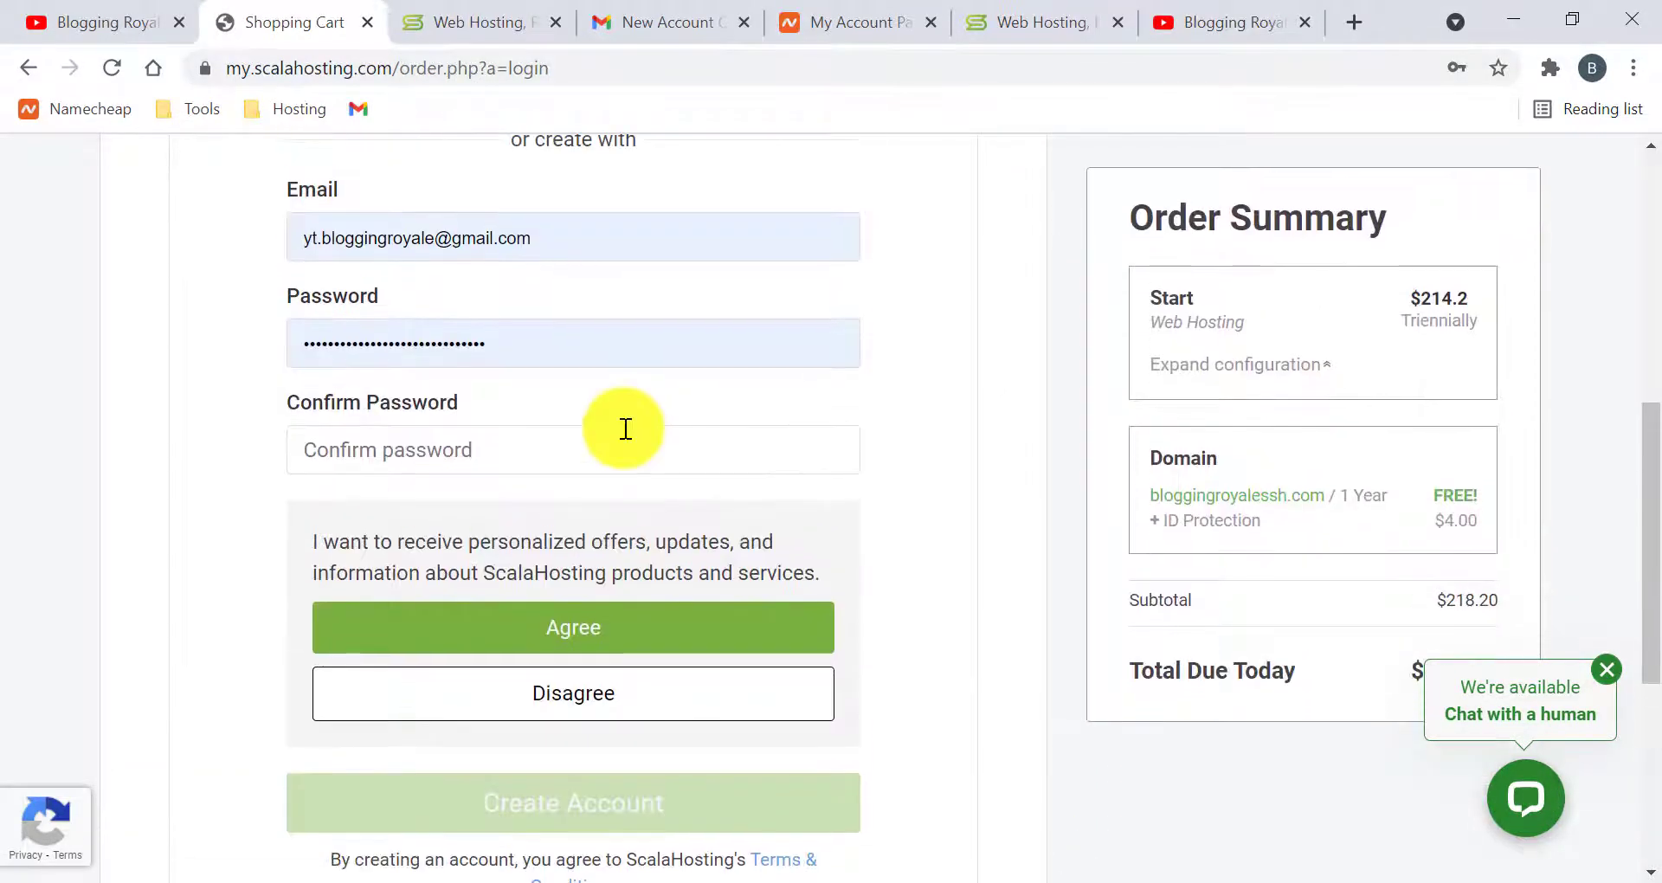
scroll(485, 554, down, 3)
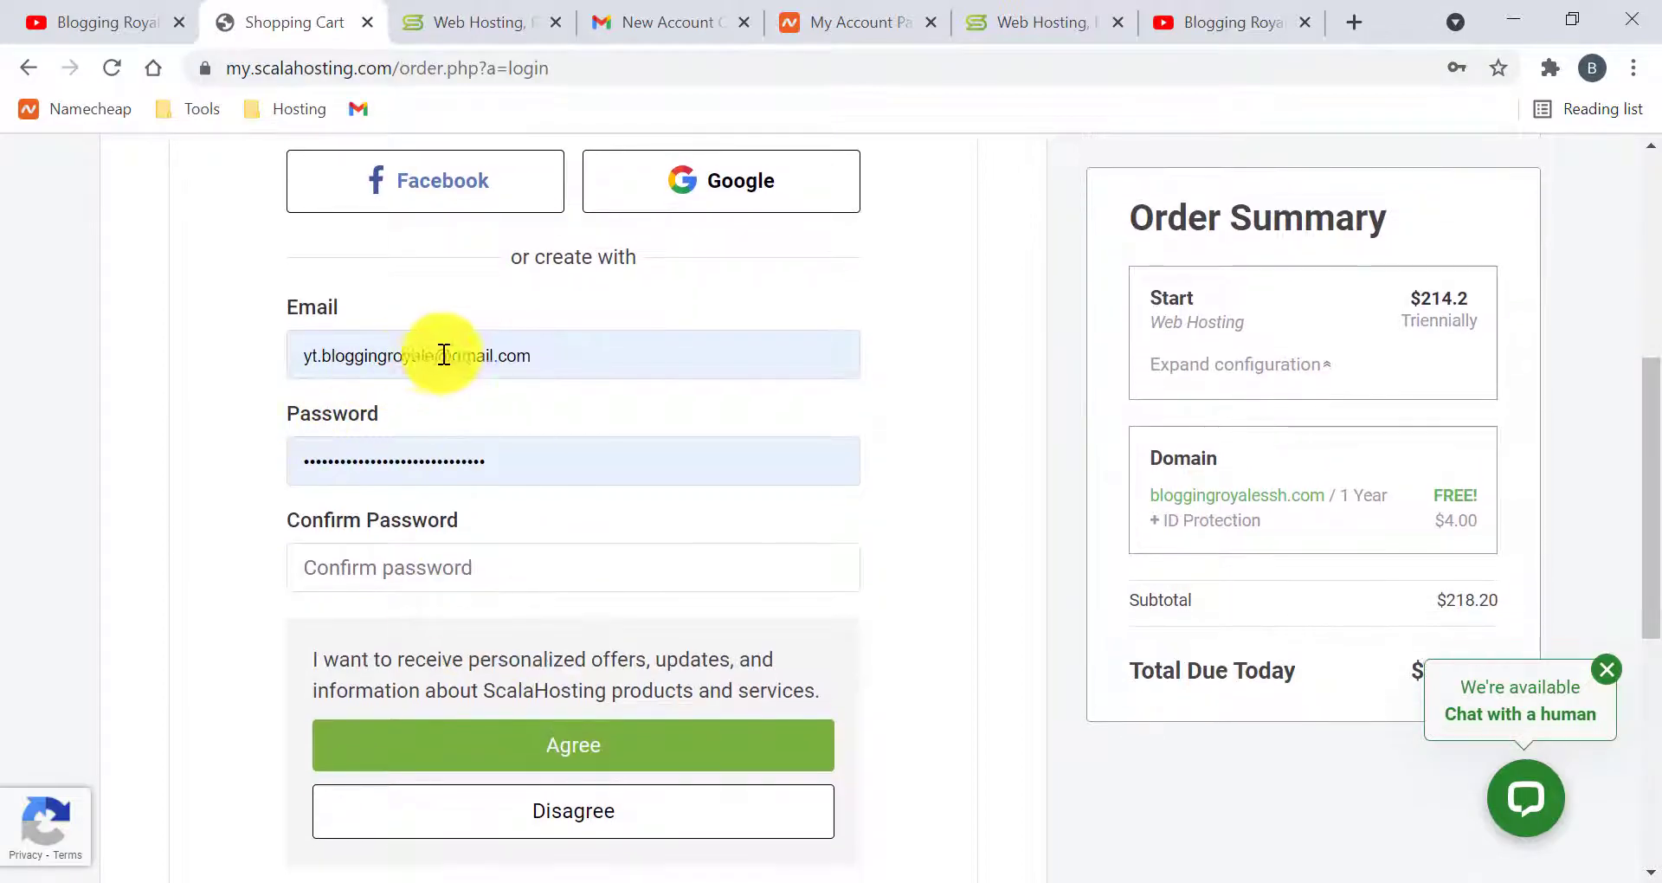
scroll(554, 519, down, 3)
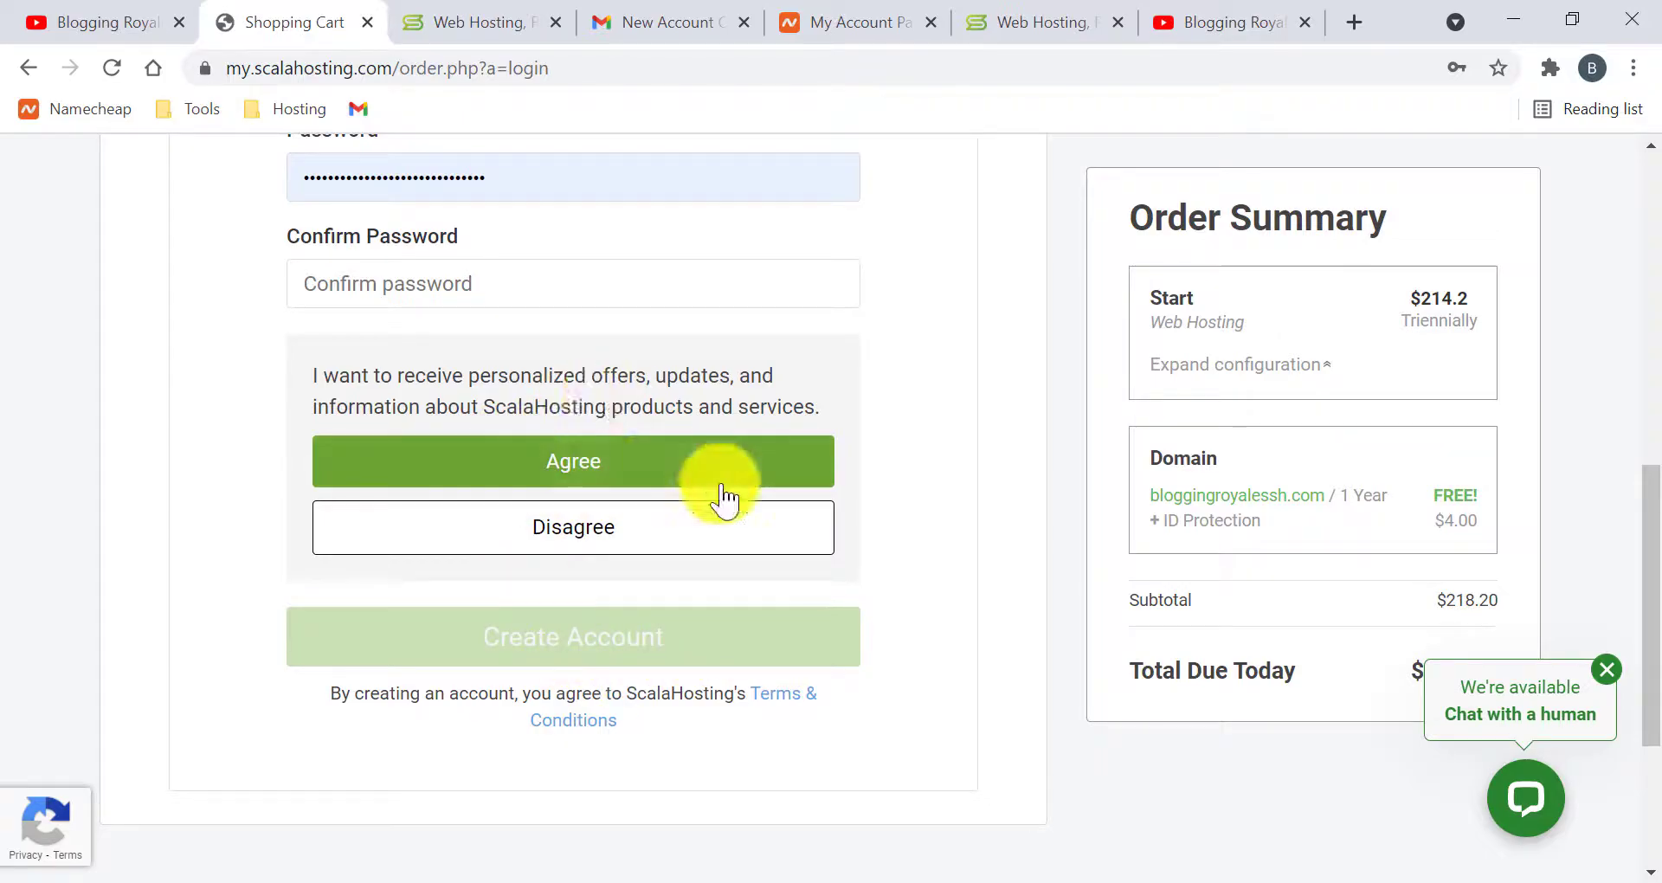
scroll(536, 390, up, 2)
scroll(572, 536, down, 3)
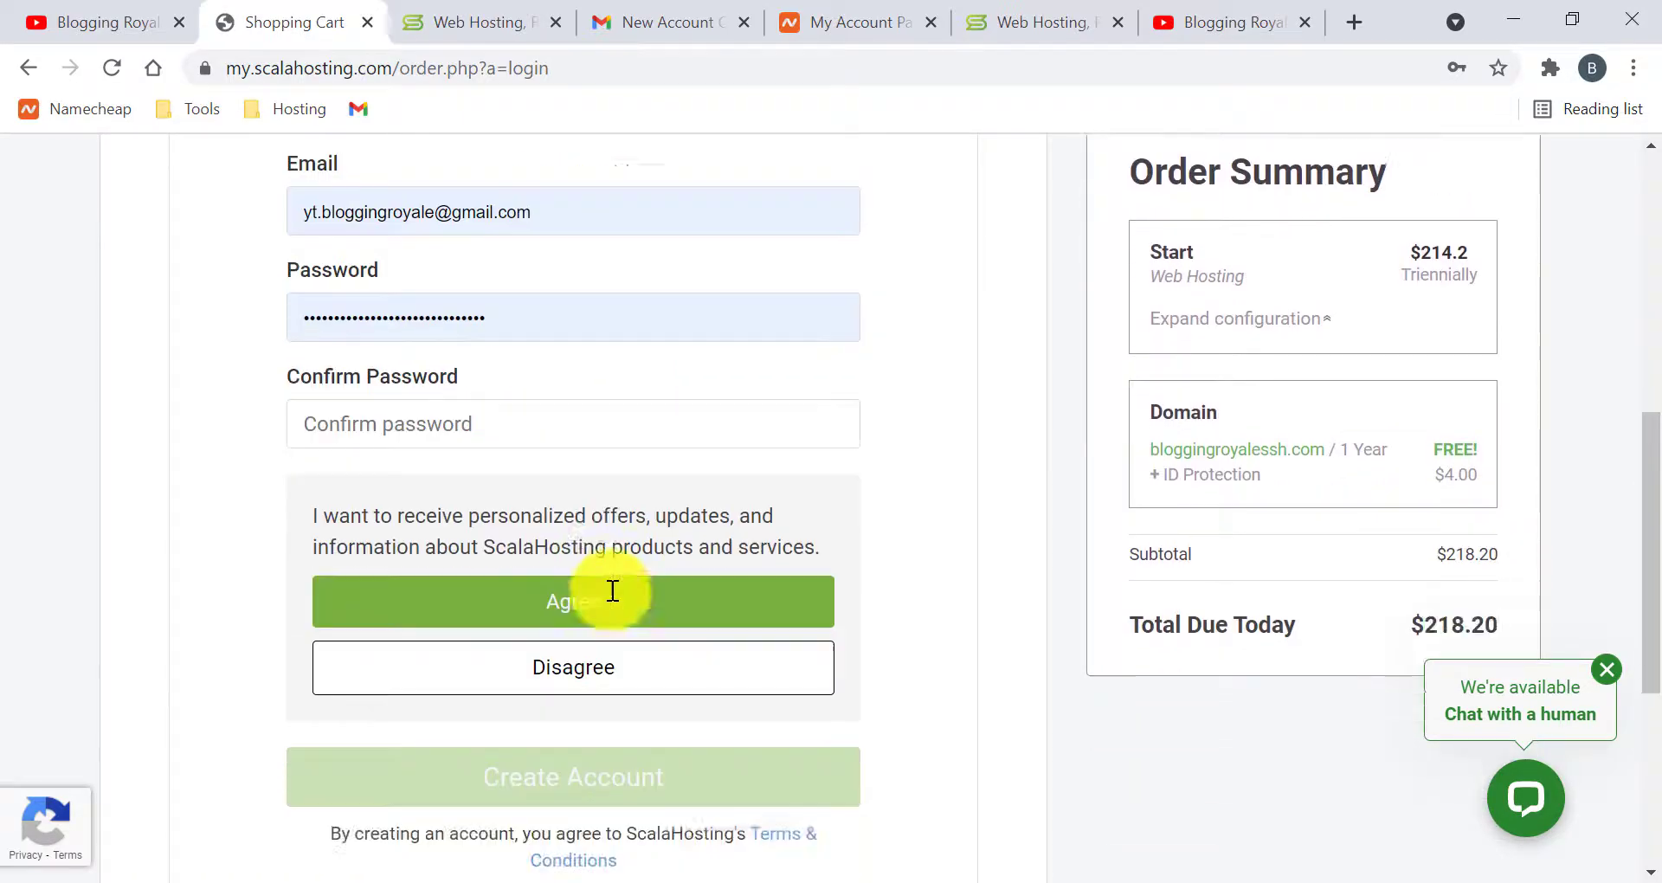
scroll(662, 610, up, 7)
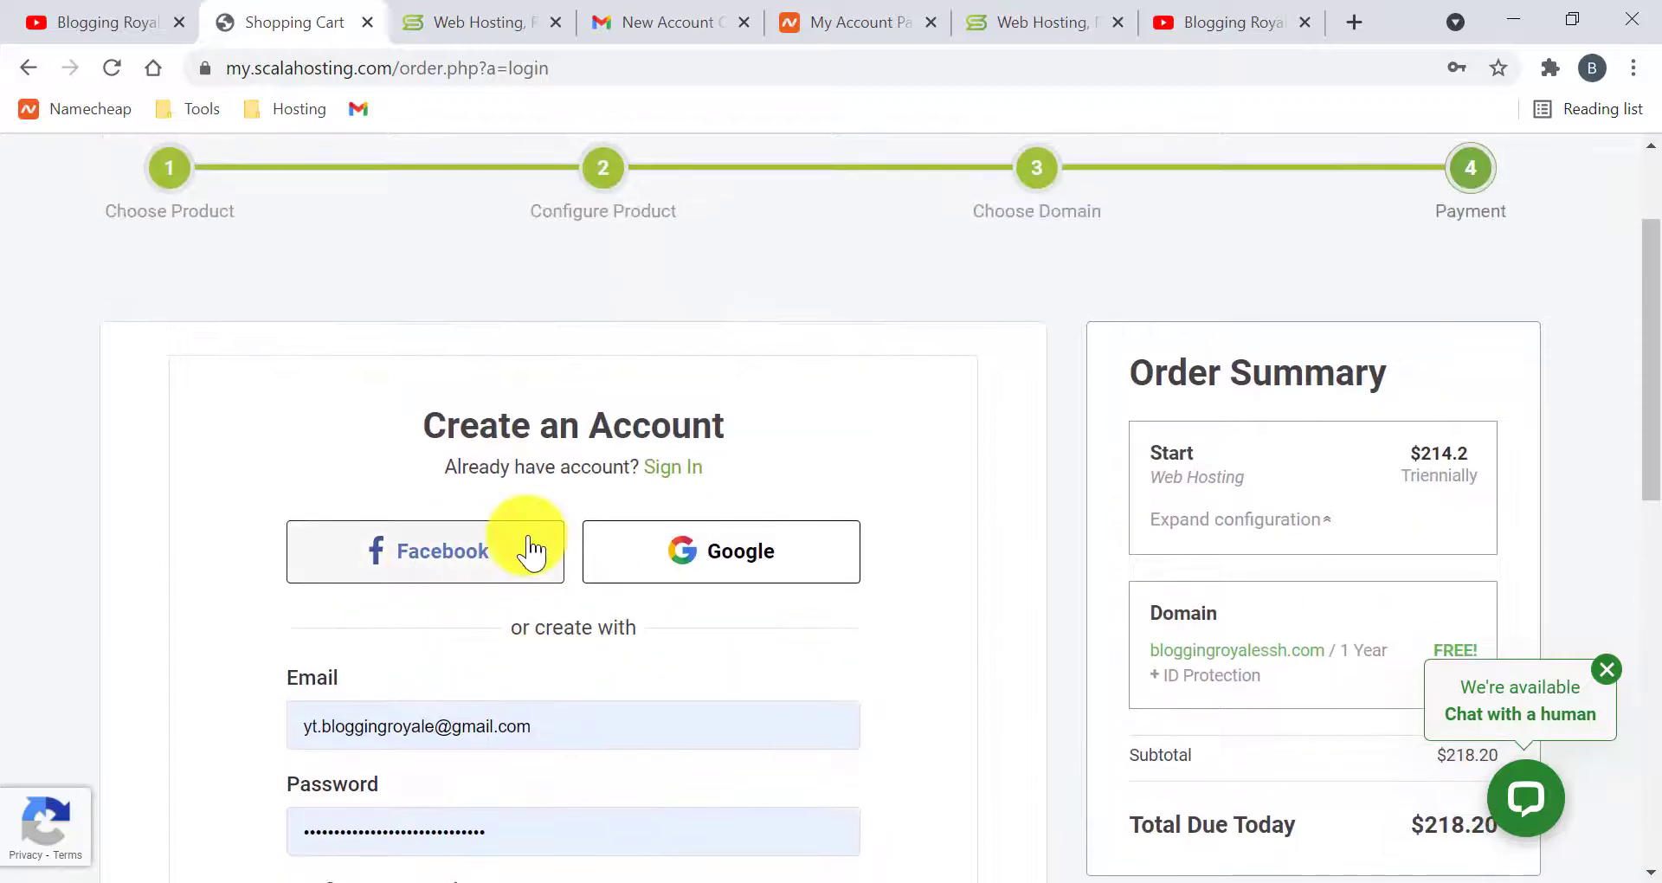
Step: Switch to signing in with the existing account and log in with the prefilled credentials to reach checkout
click(663, 472)
scroll(537, 650, down, 3)
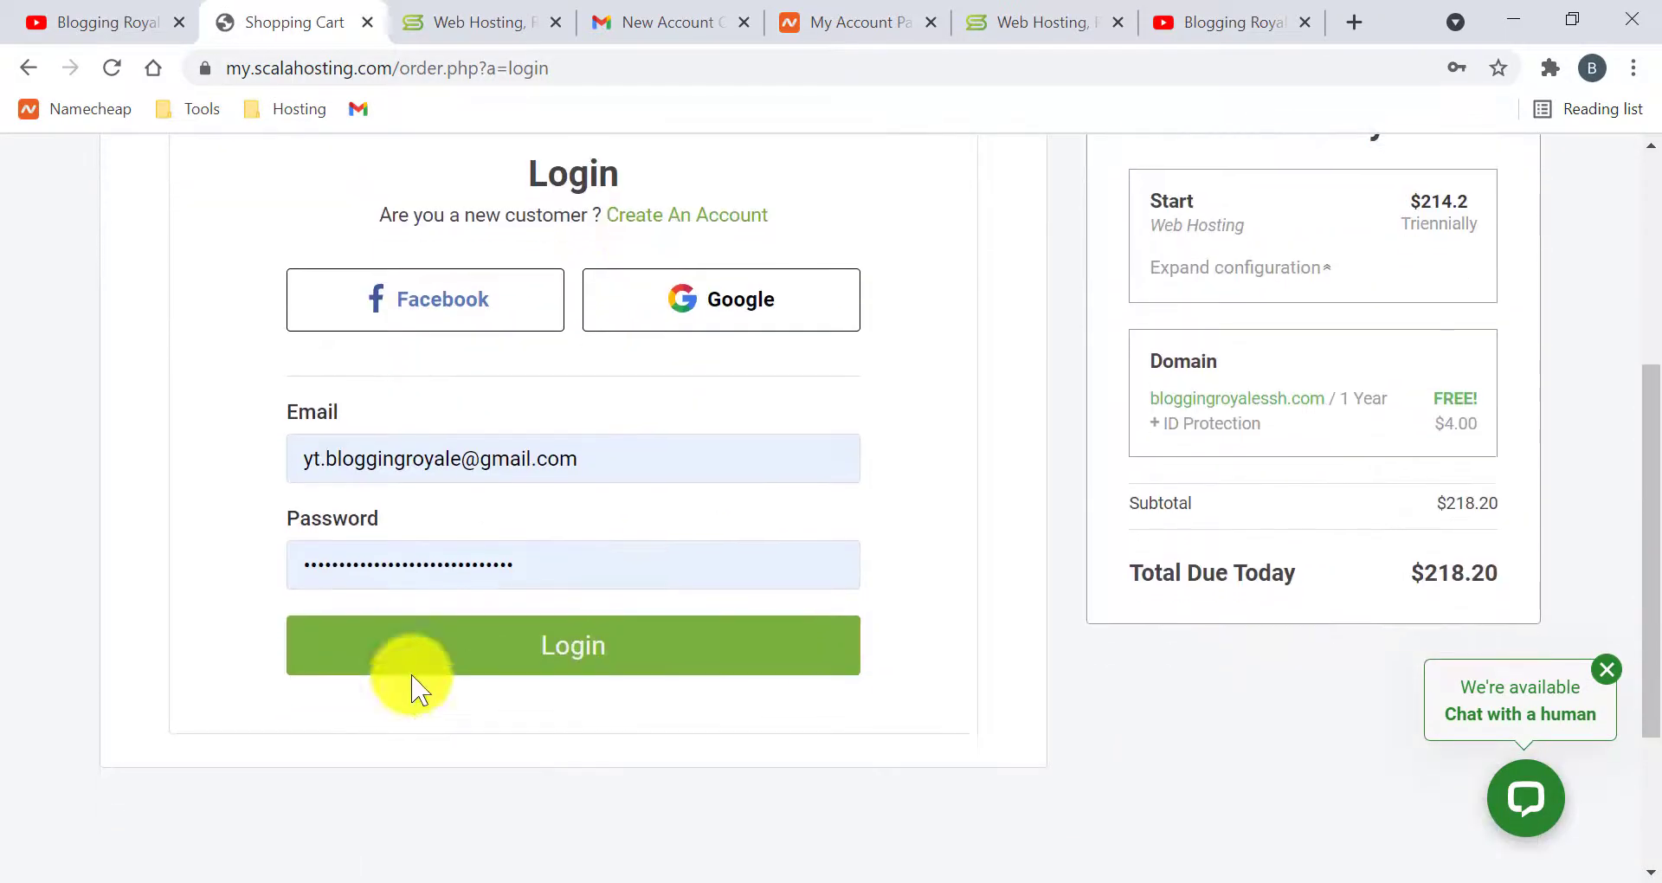
click(567, 658)
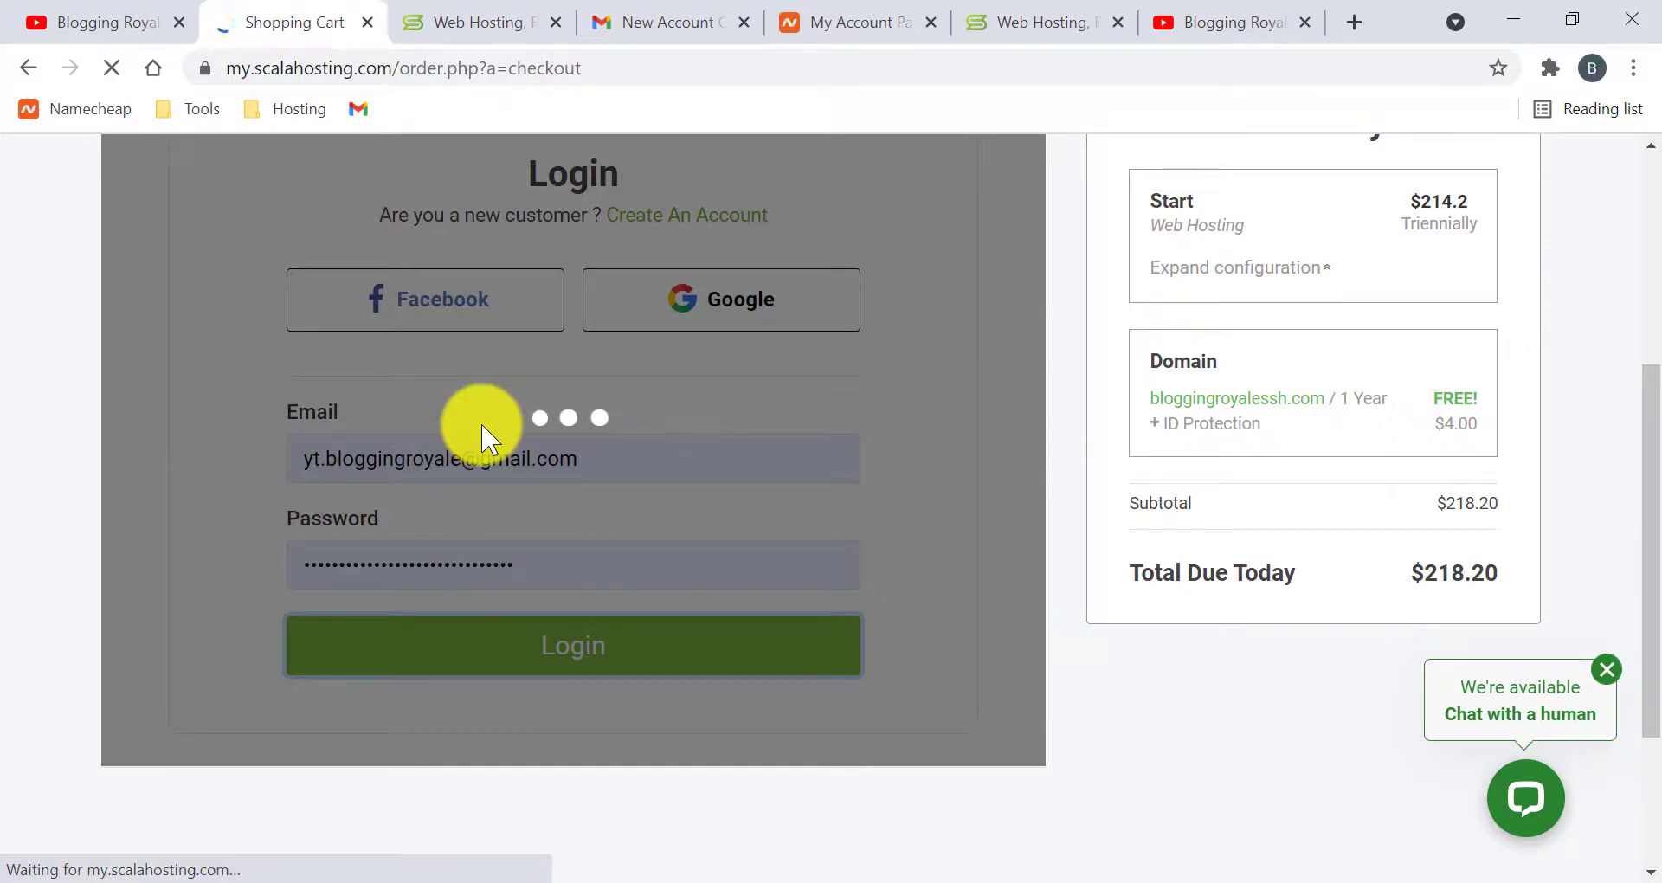
scroll(556, 501, down, 5)
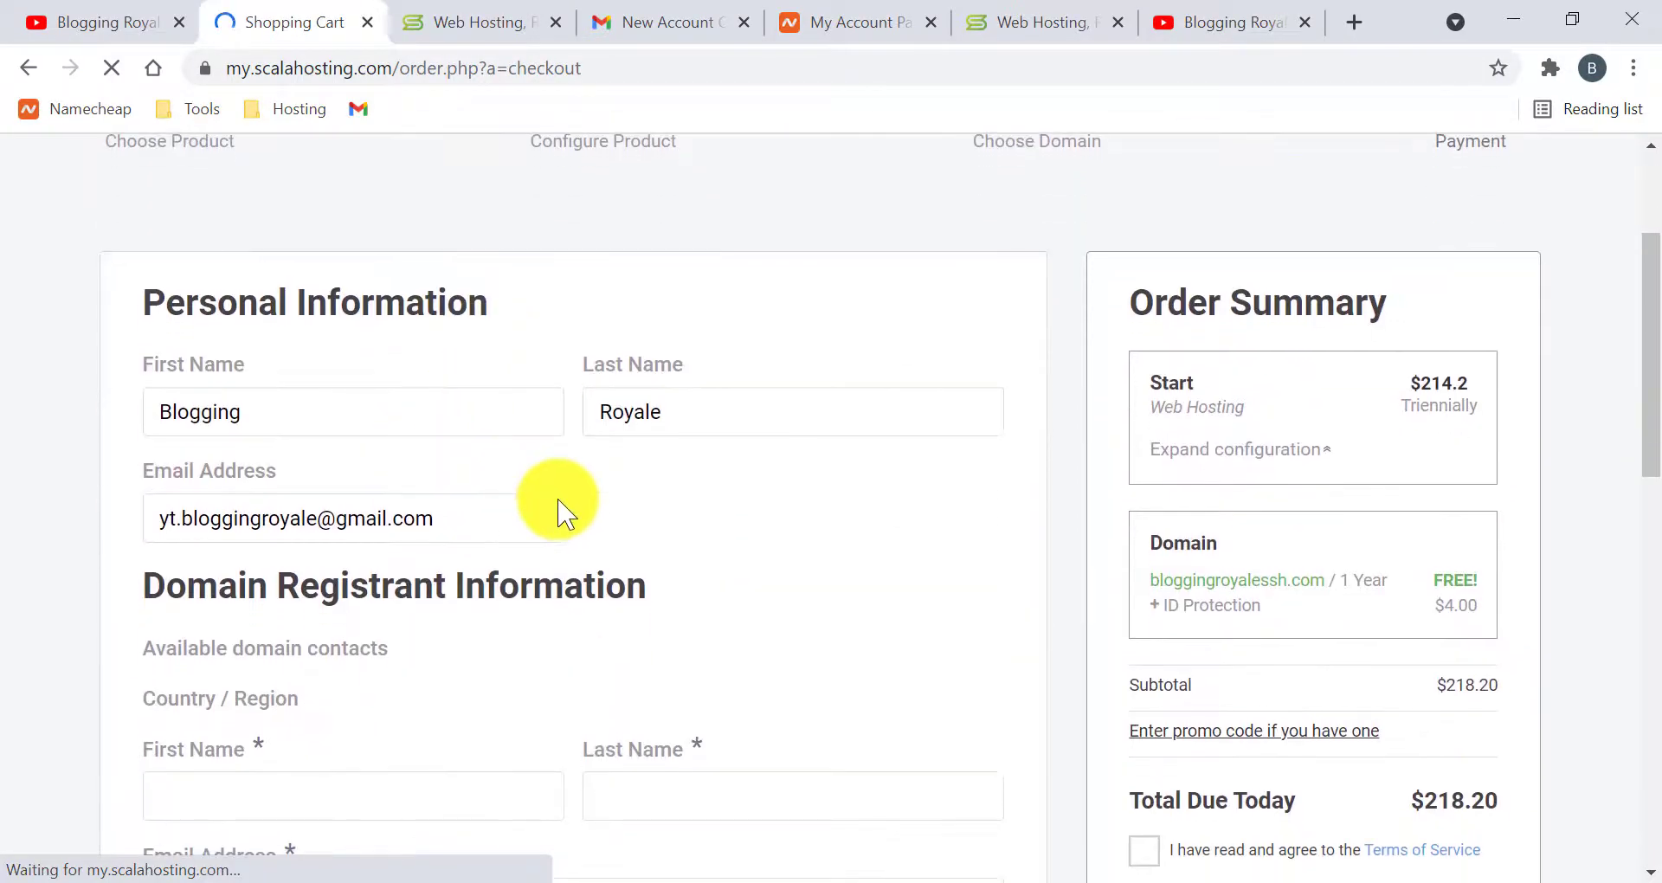
Step: Examine the checkout page's personal information, domain registrant fields, order summary and available payment methods
scroll(386, 353, up, 1)
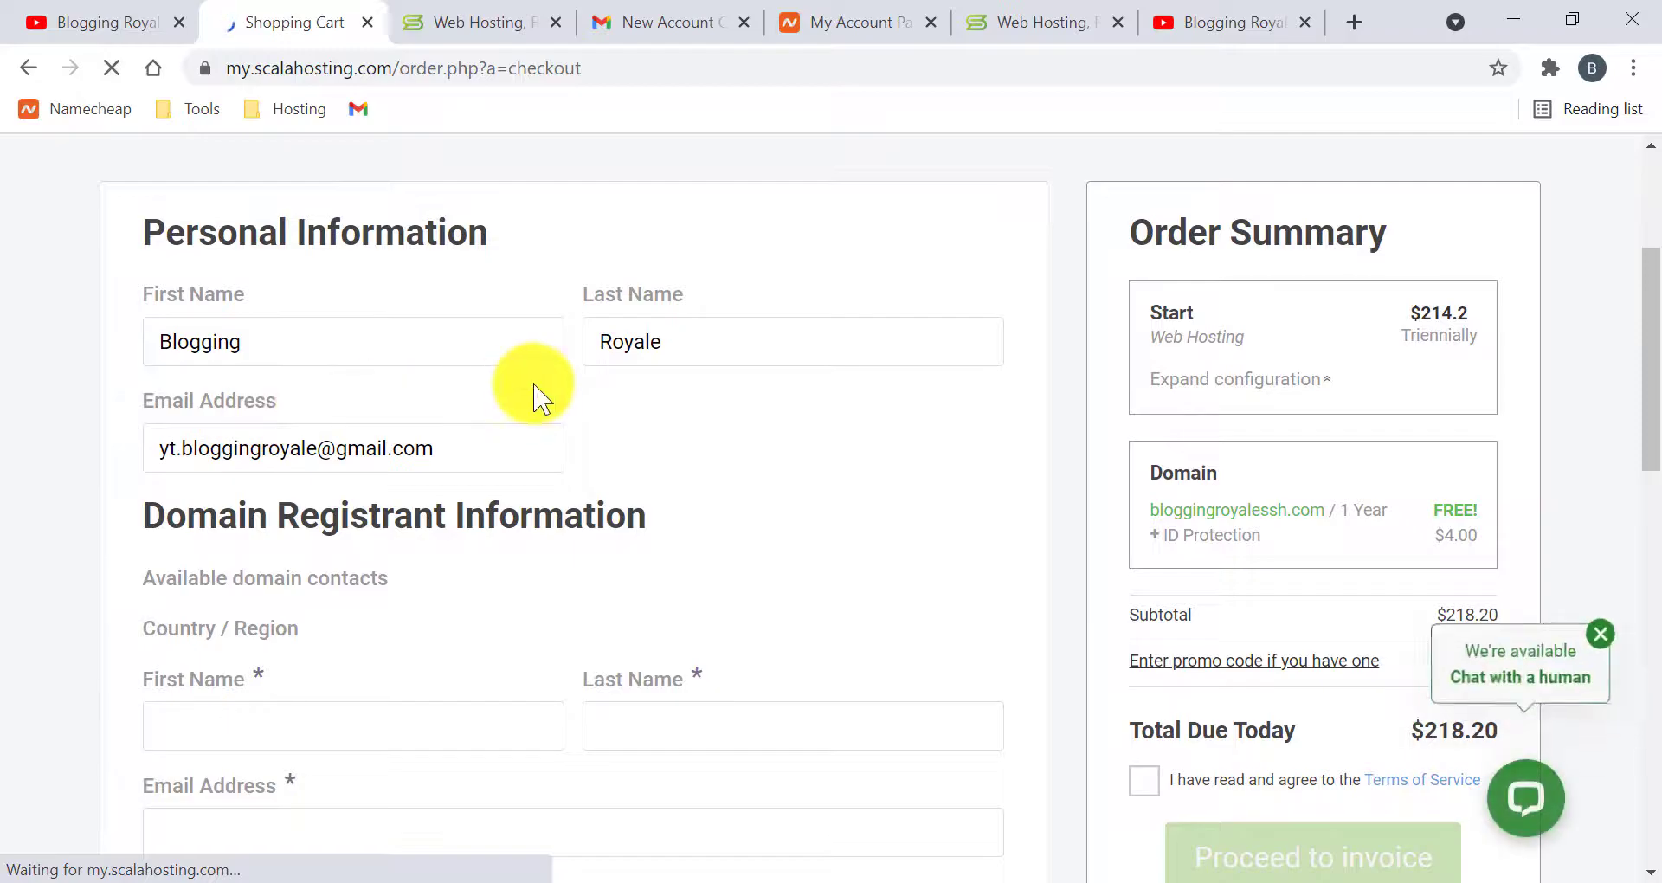
scroll(534, 387, down, 4)
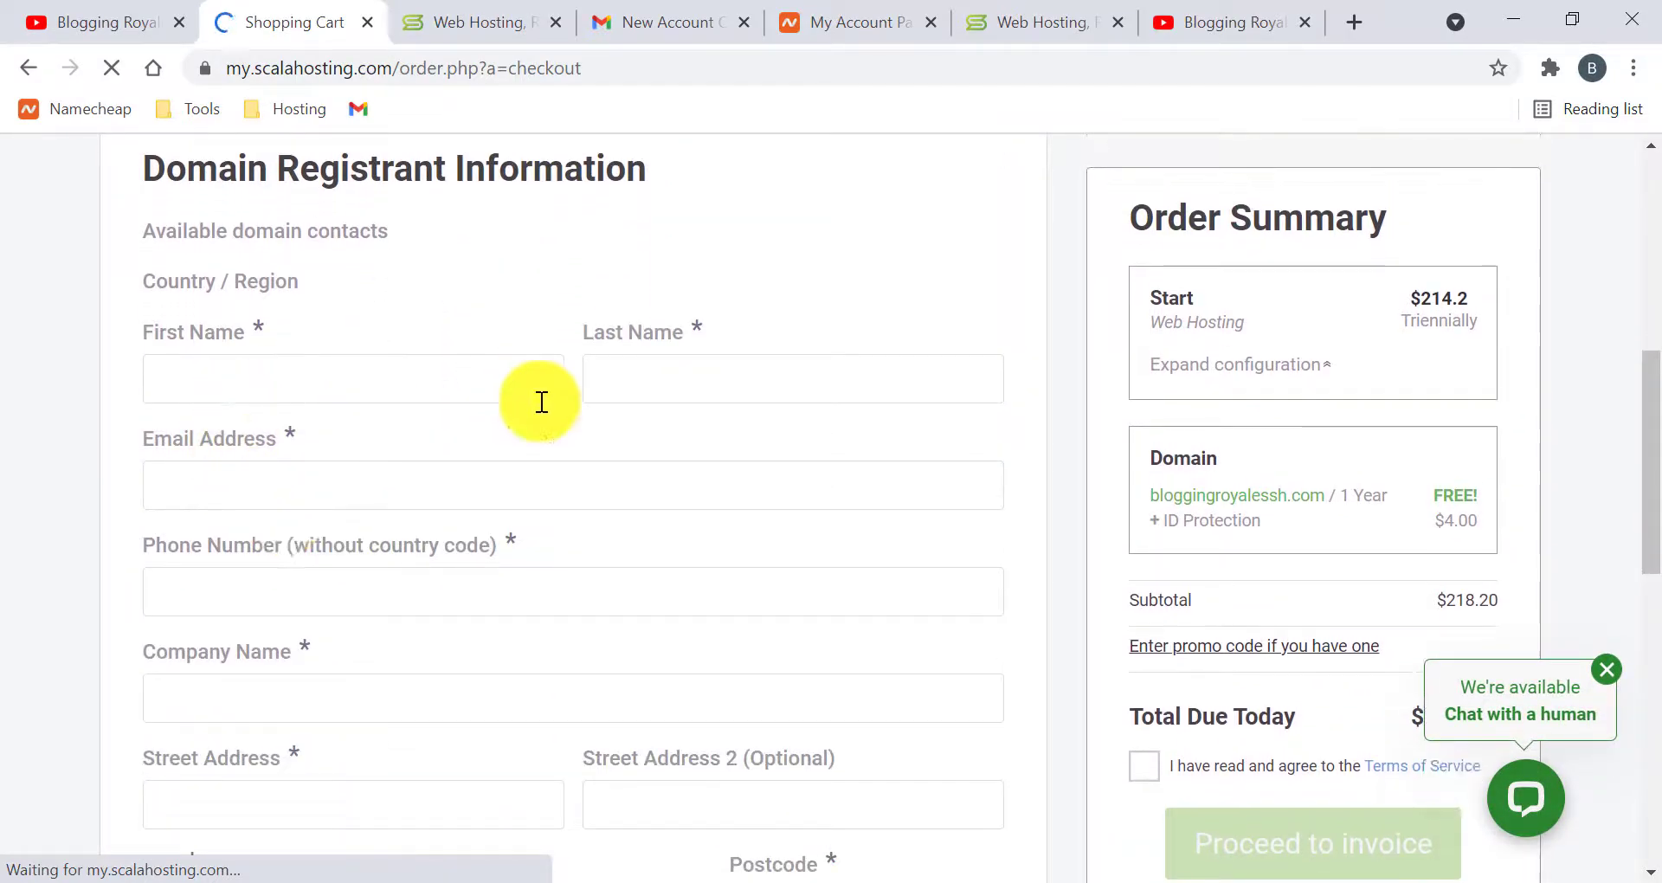
scroll(538, 400, down, 2)
scroll(346, 378, down, 2)
scroll(489, 415, down, 5)
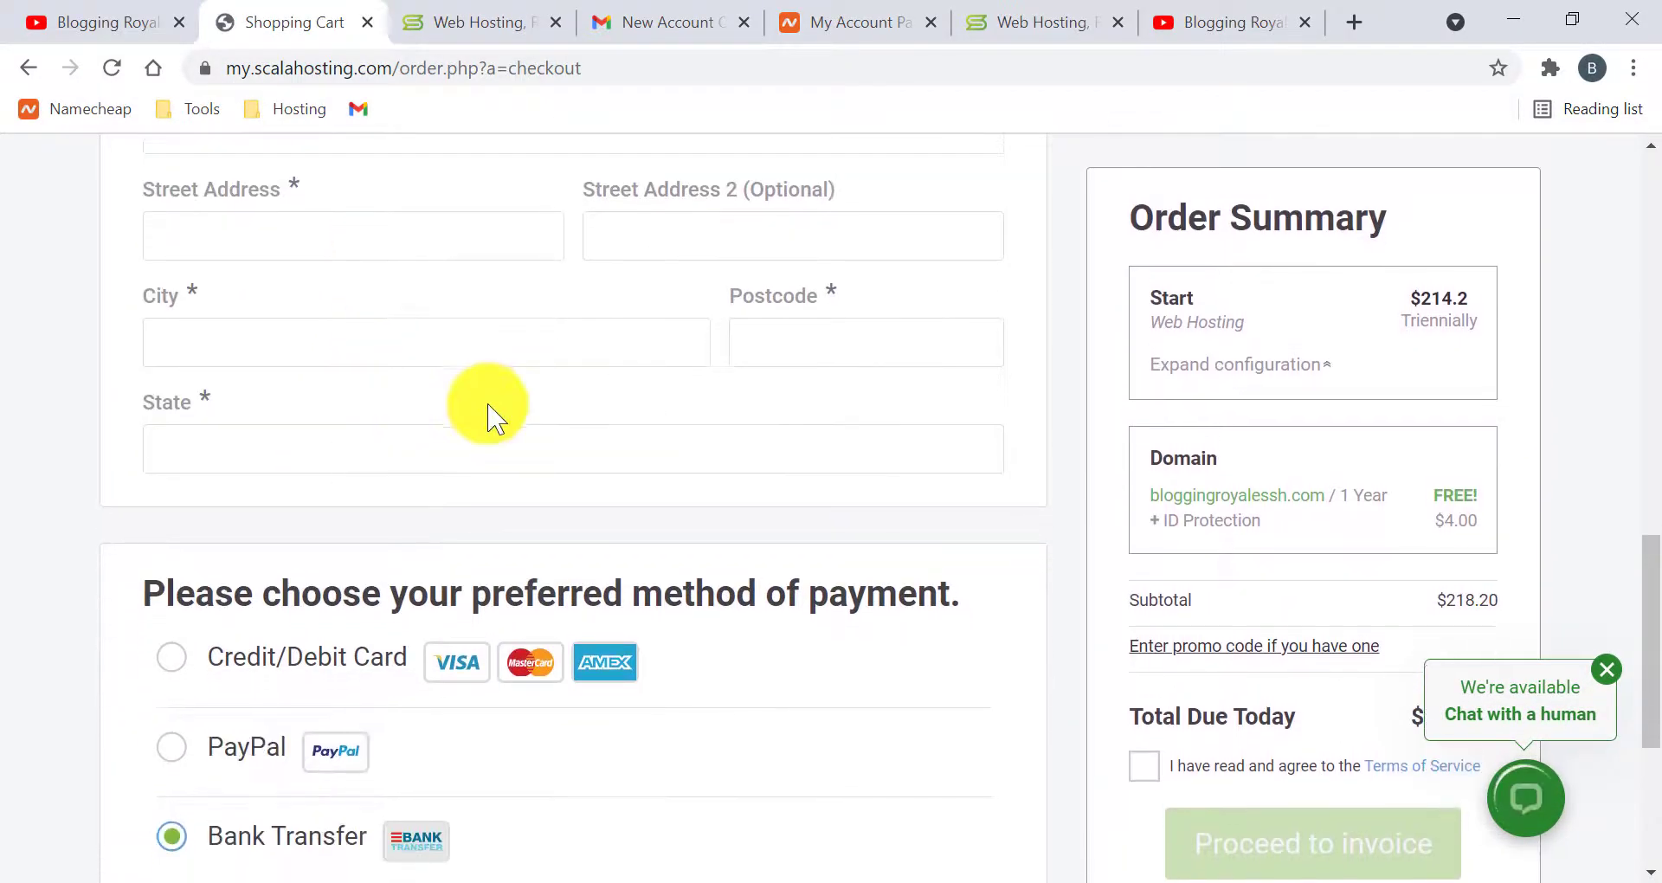
scroll(390, 508, up, 1)
scroll(252, 459, down, 1)
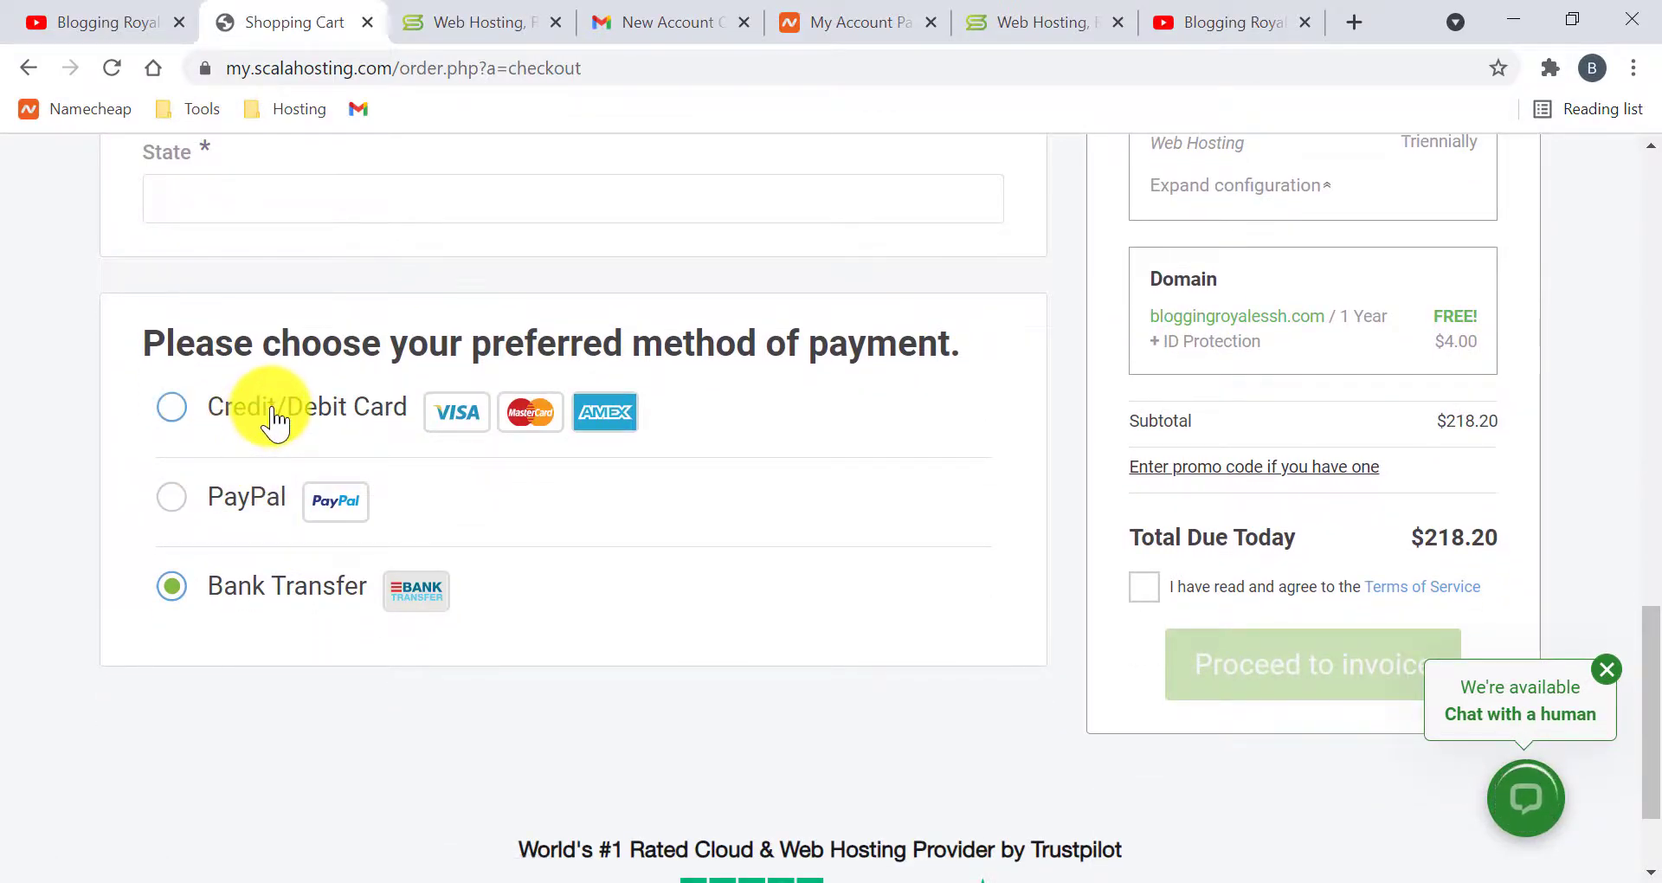
Step: Try the PayPal and Bank Transfer payment options, finishing with Credit/Debit Card selected for new card details
click(272, 415)
scroll(485, 467, down, 3)
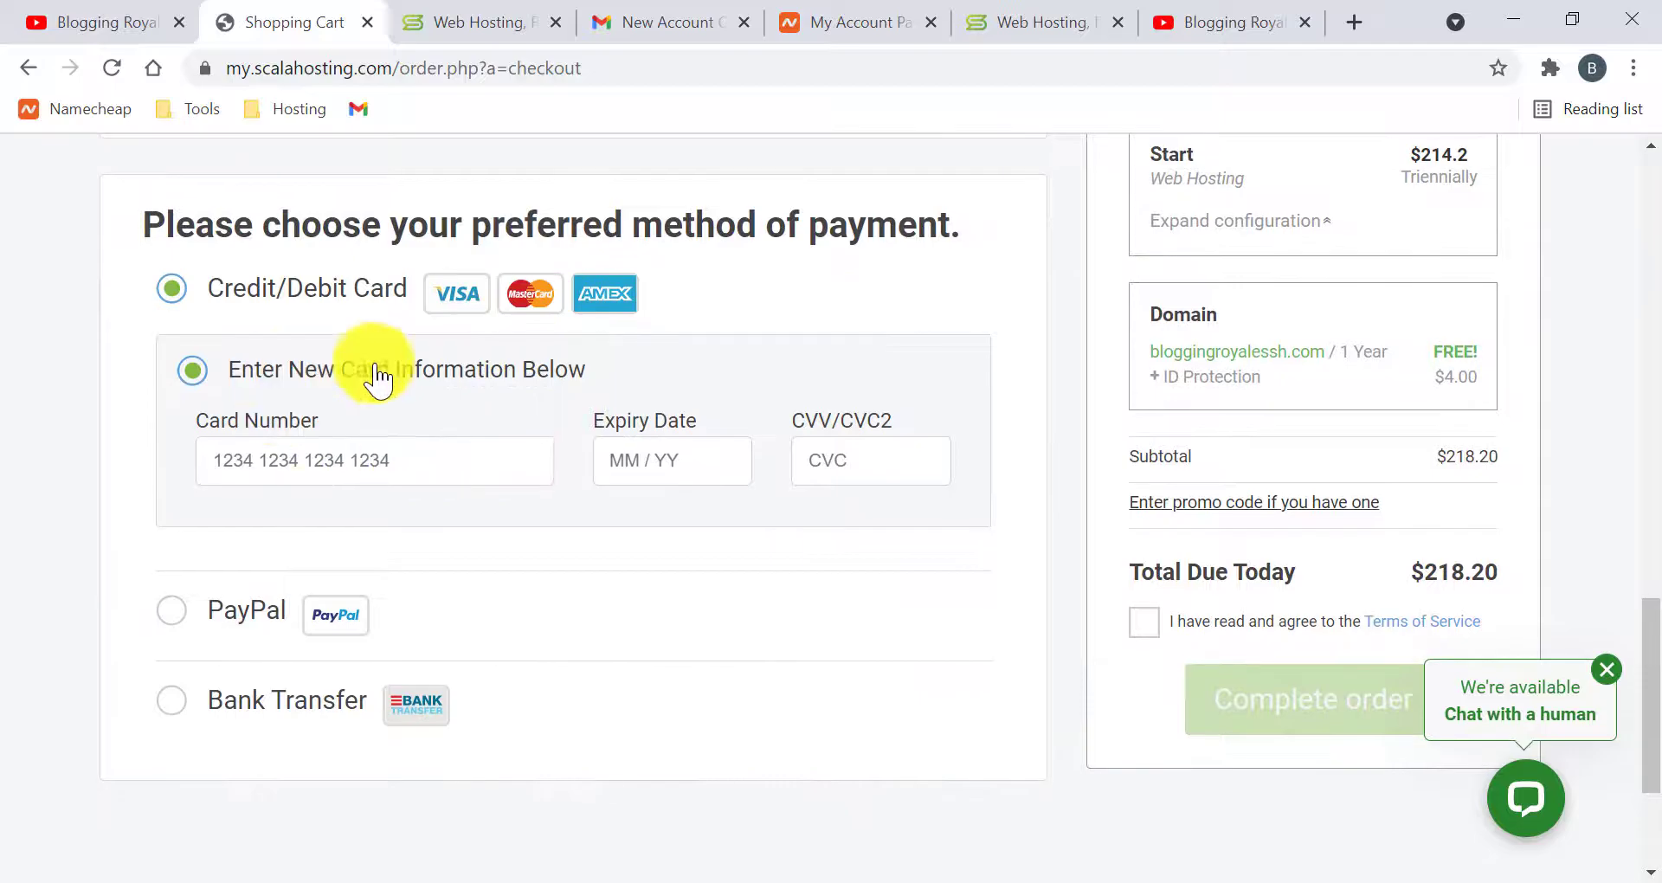
click(245, 428)
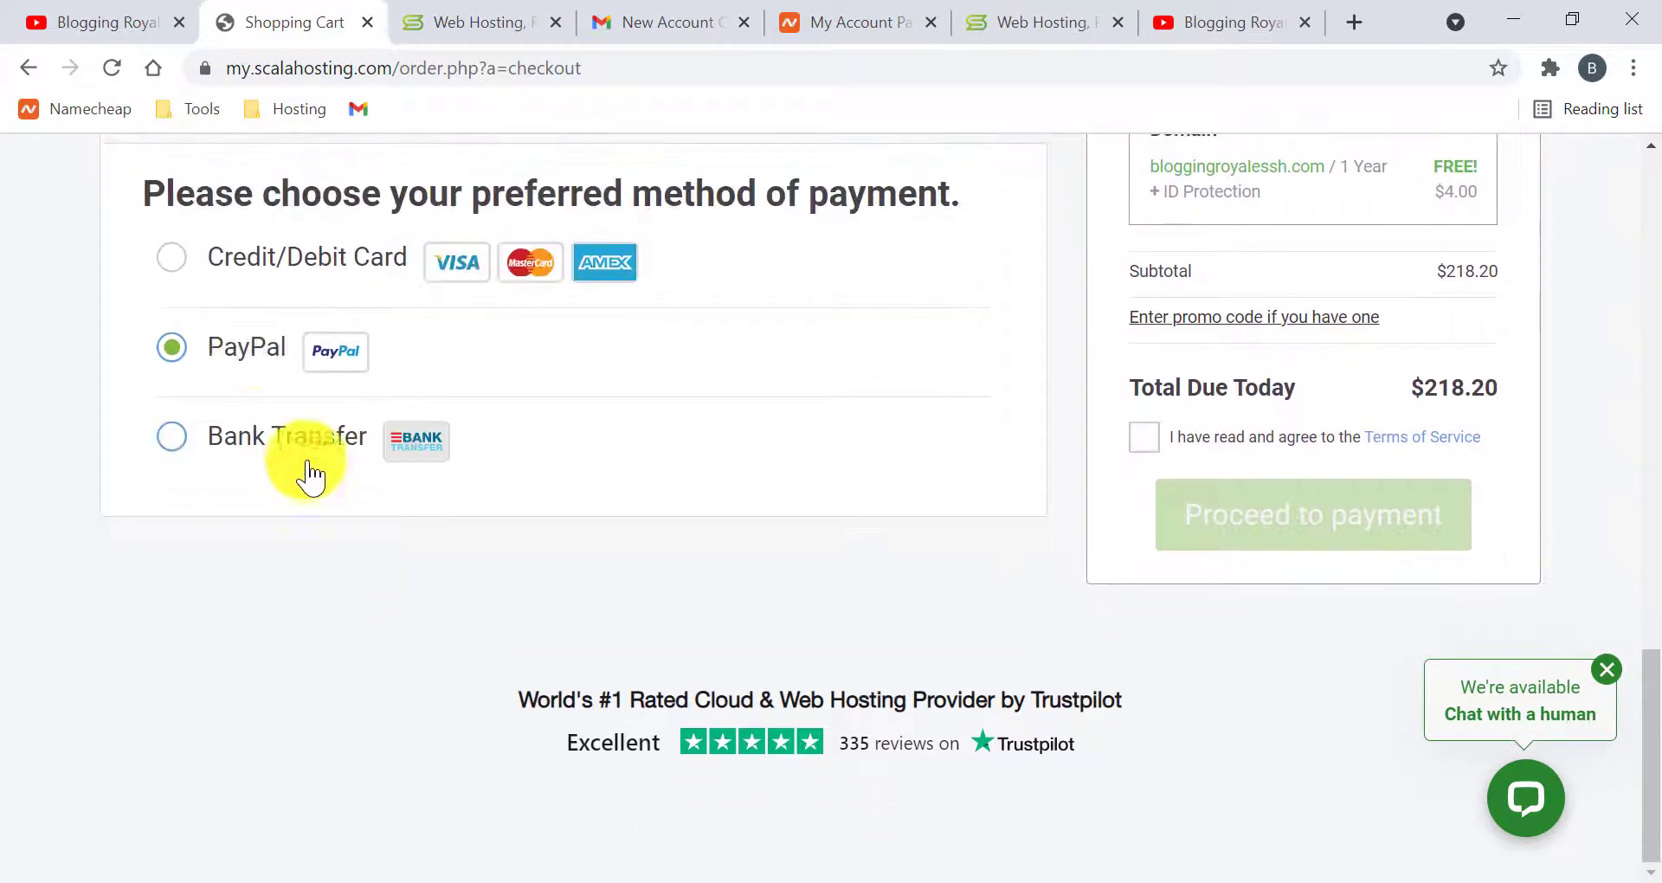
click(209, 450)
click(241, 360)
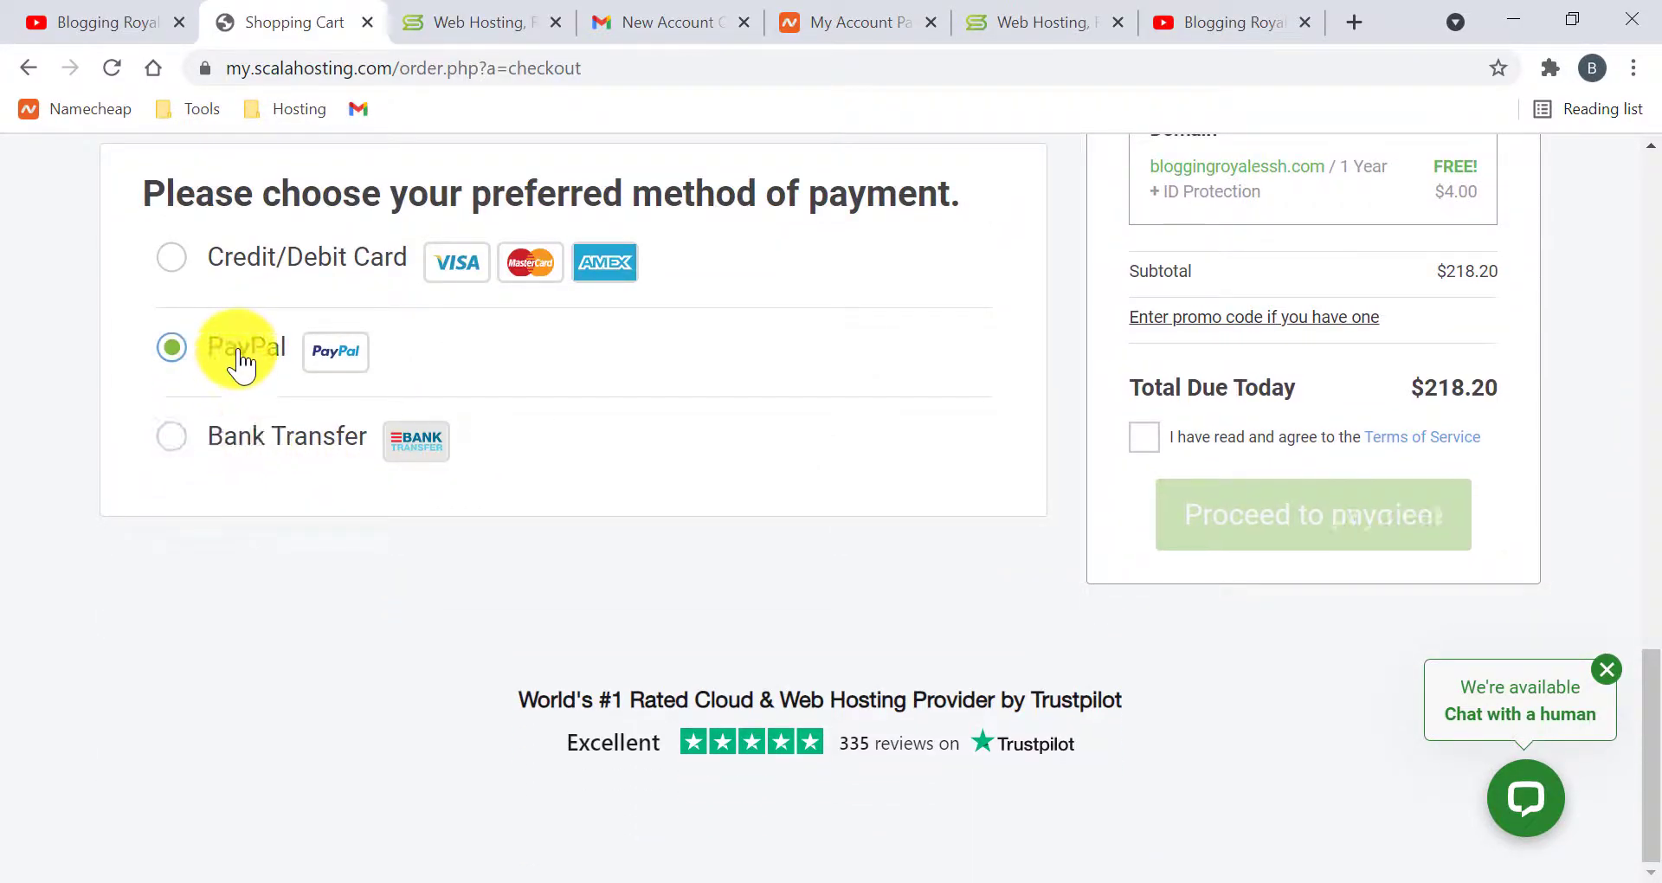
click(268, 258)
scroll(491, 355, up, 1)
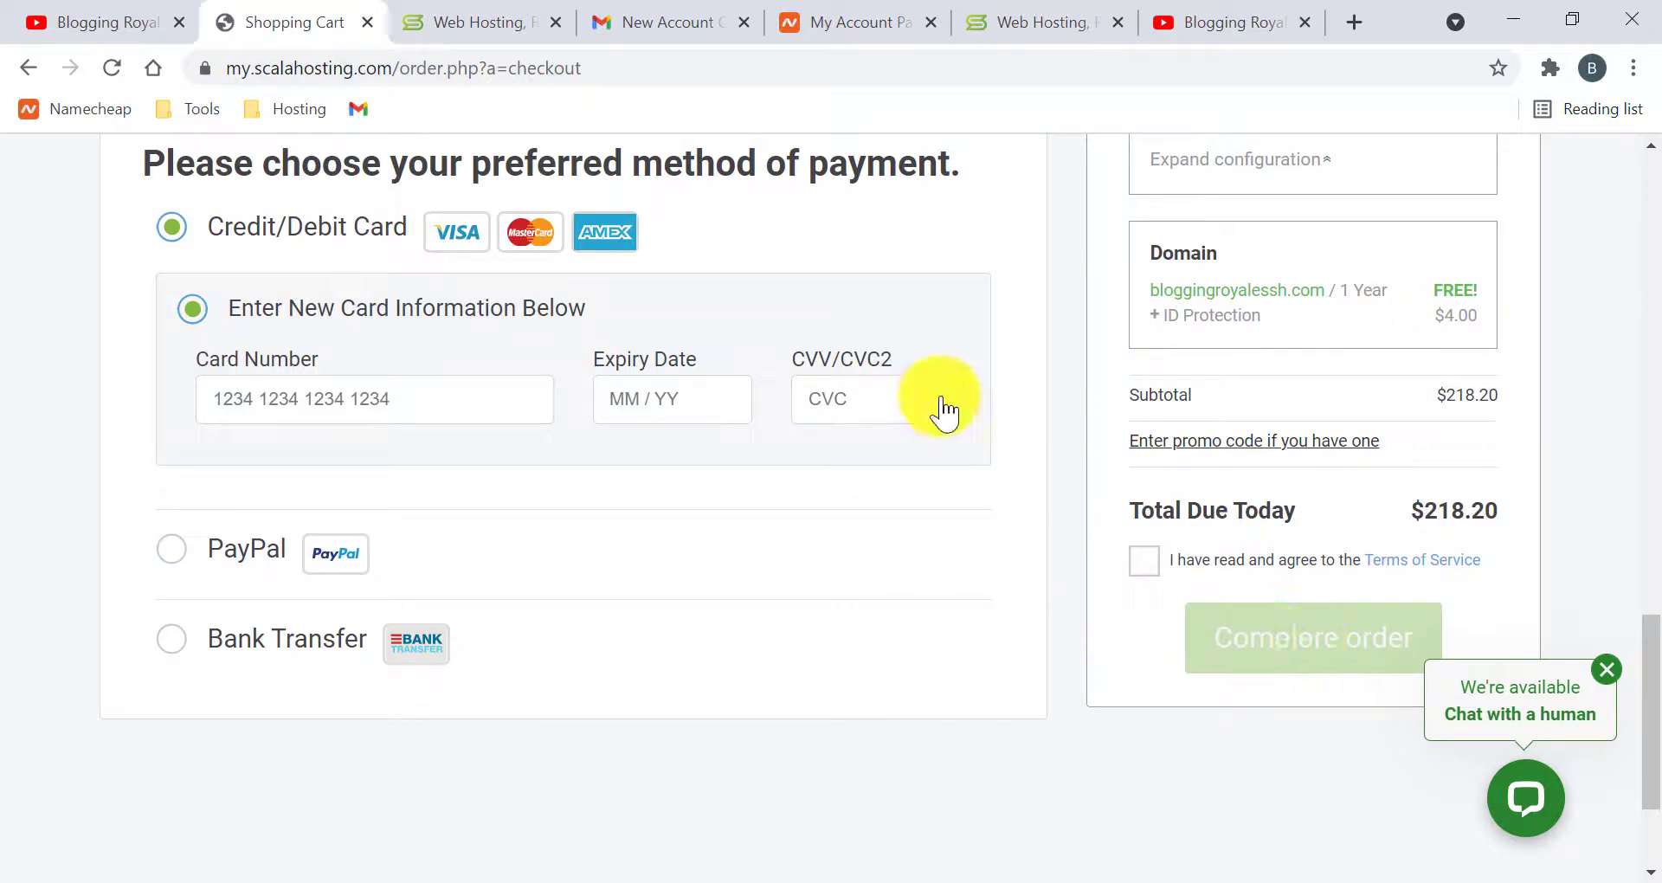
scroll(1020, 346, up, 15)
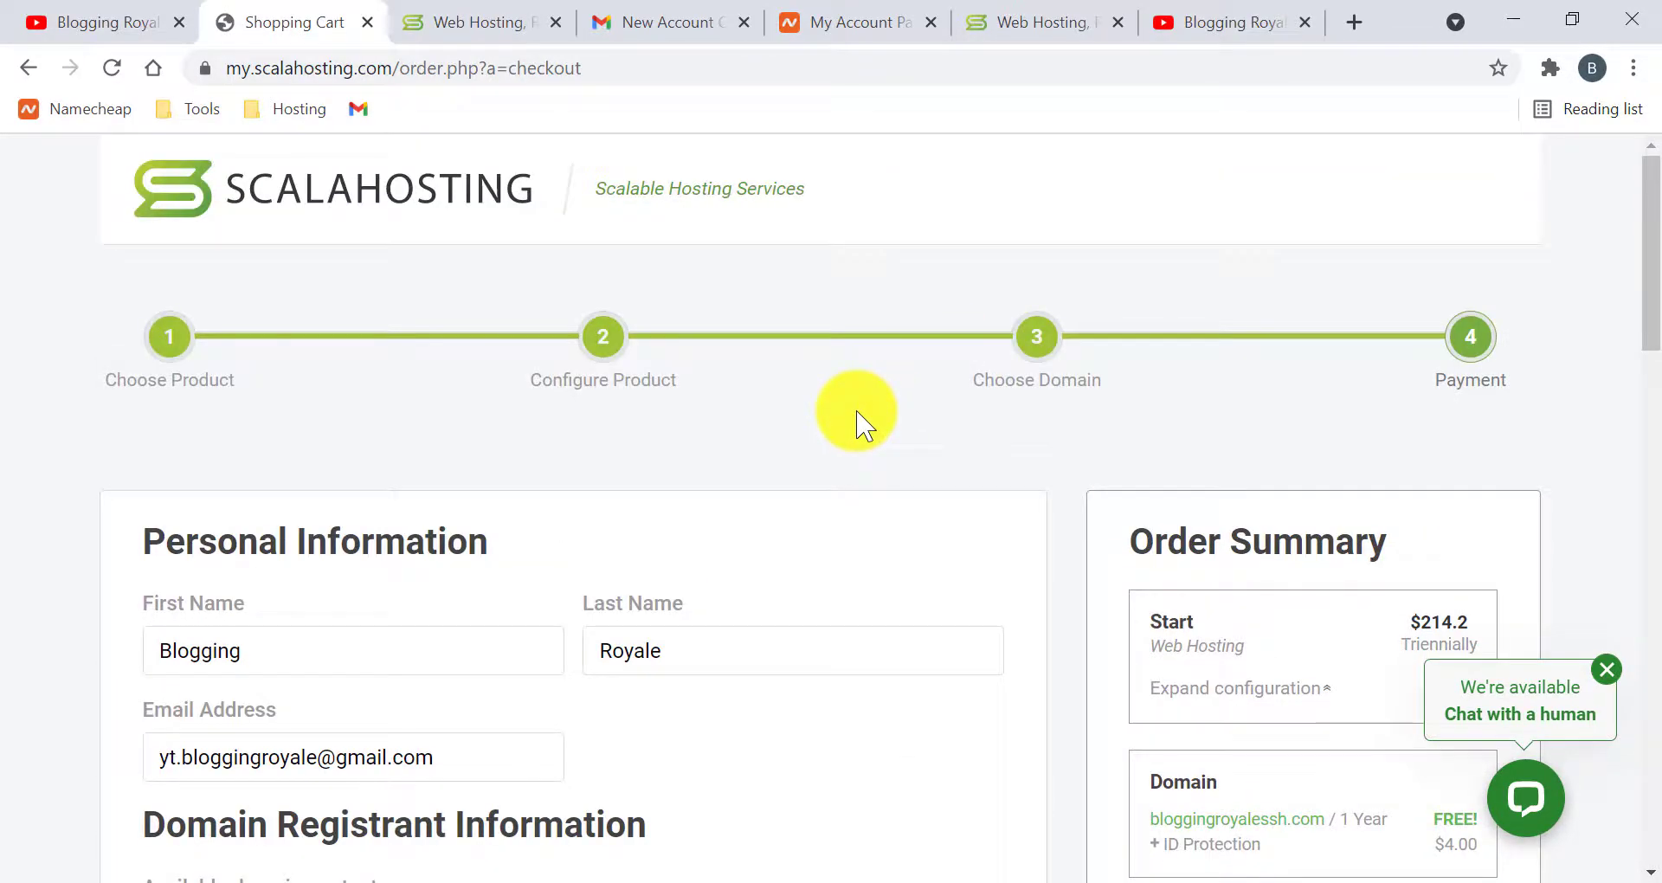
Step: Switch to the ScalaHosting home page and review the fully managed support section with its chat and ticket response guarantees
click(468, 10)
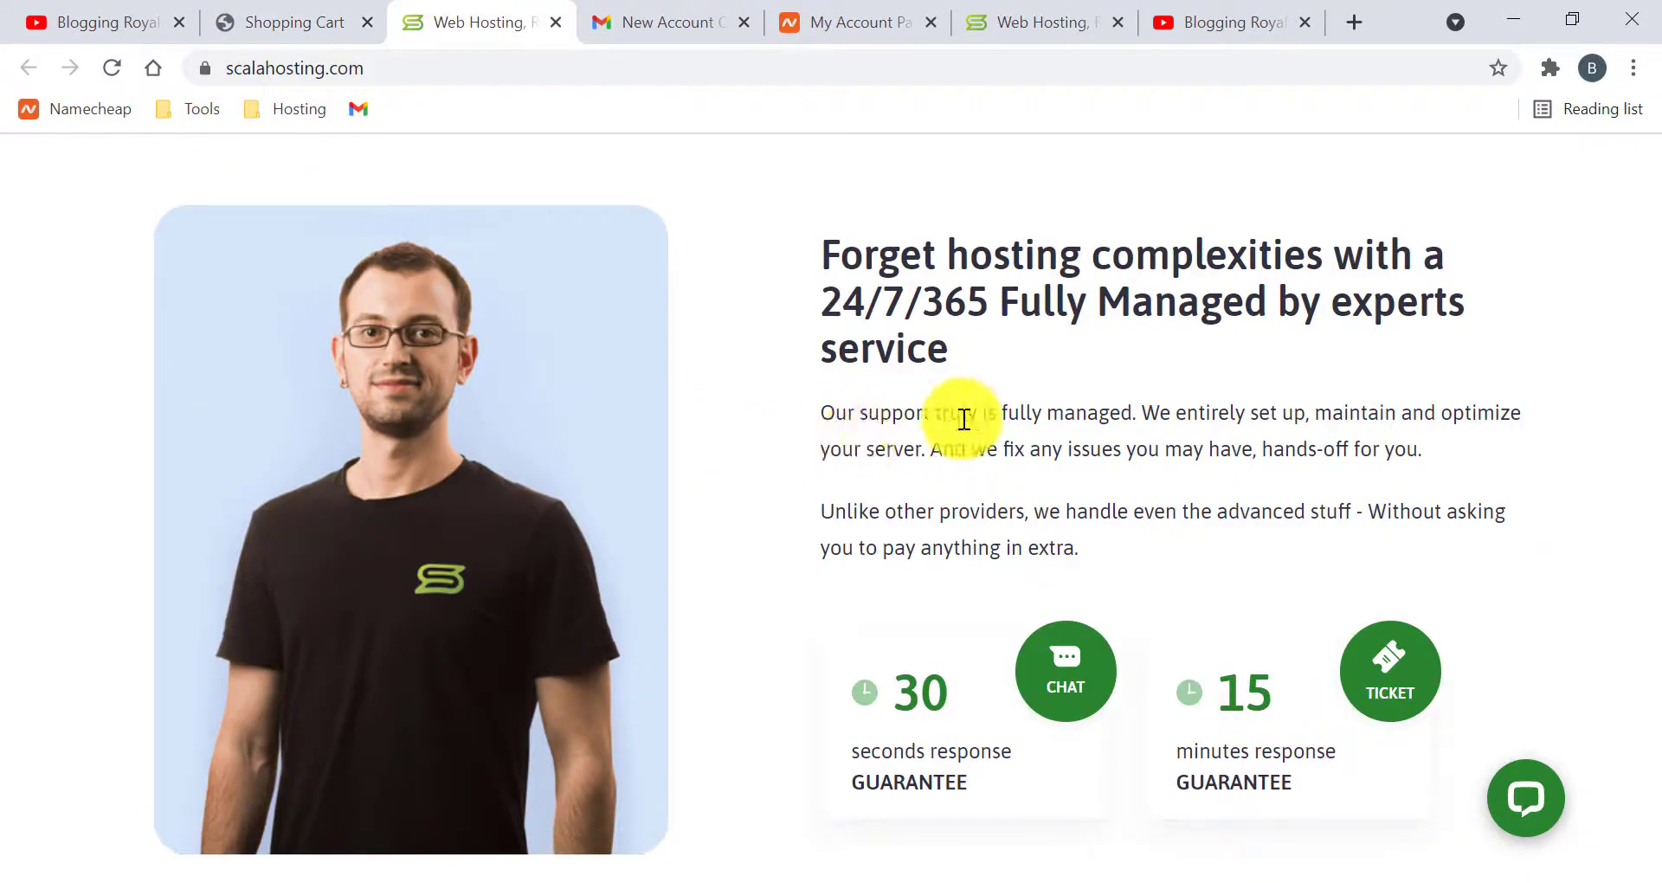
scroll(959, 419, down, 2)
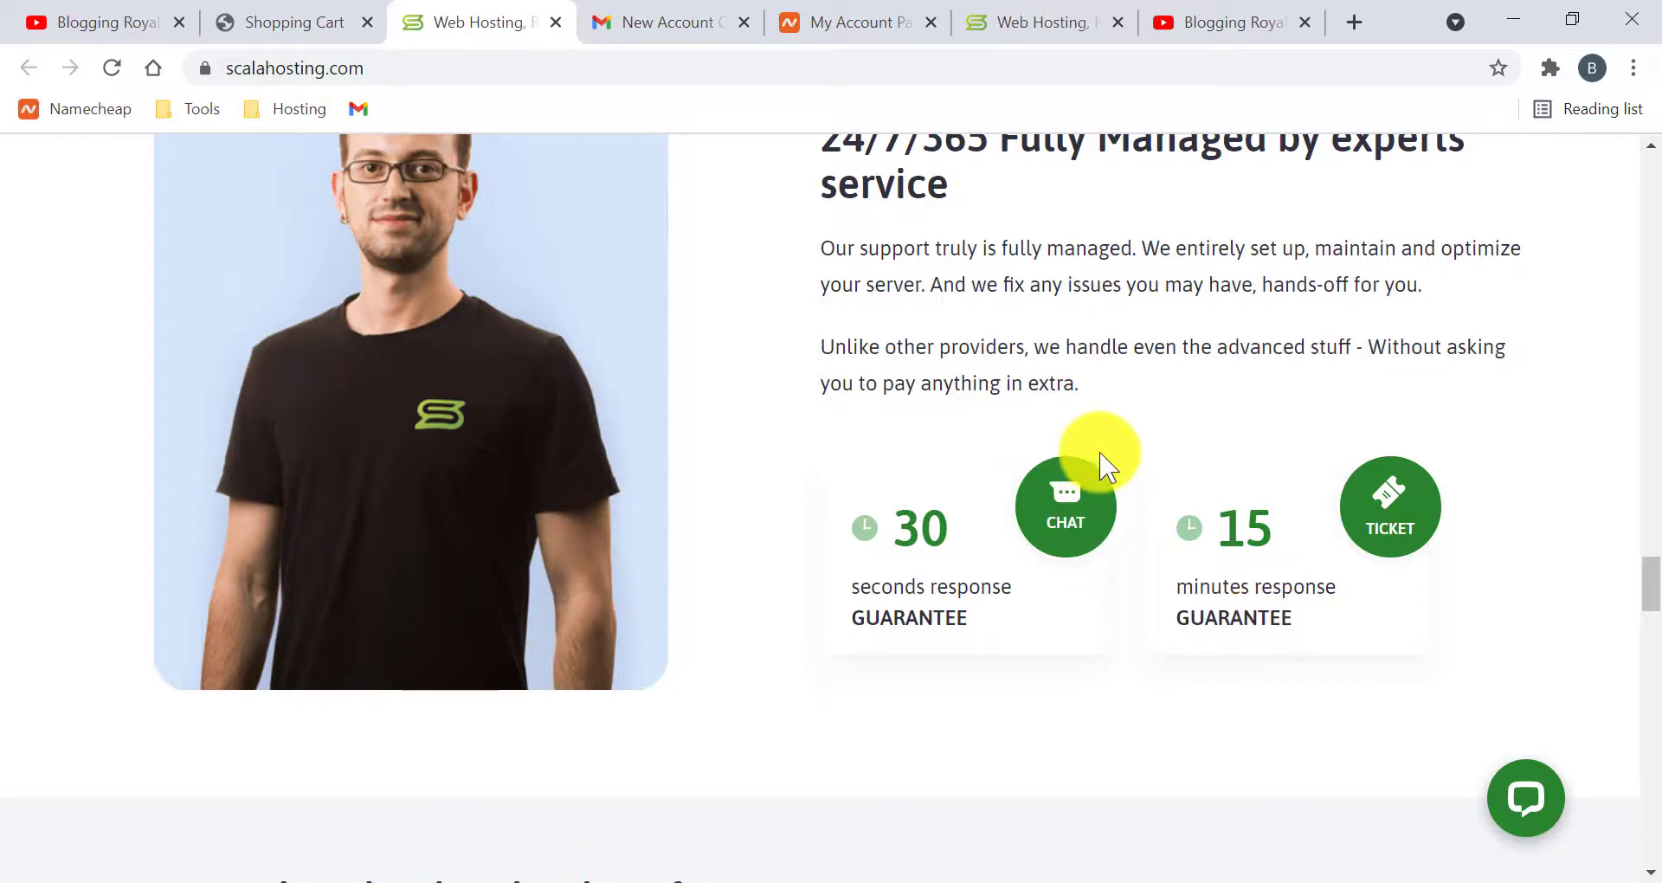
scroll(1082, 464, up, 2)
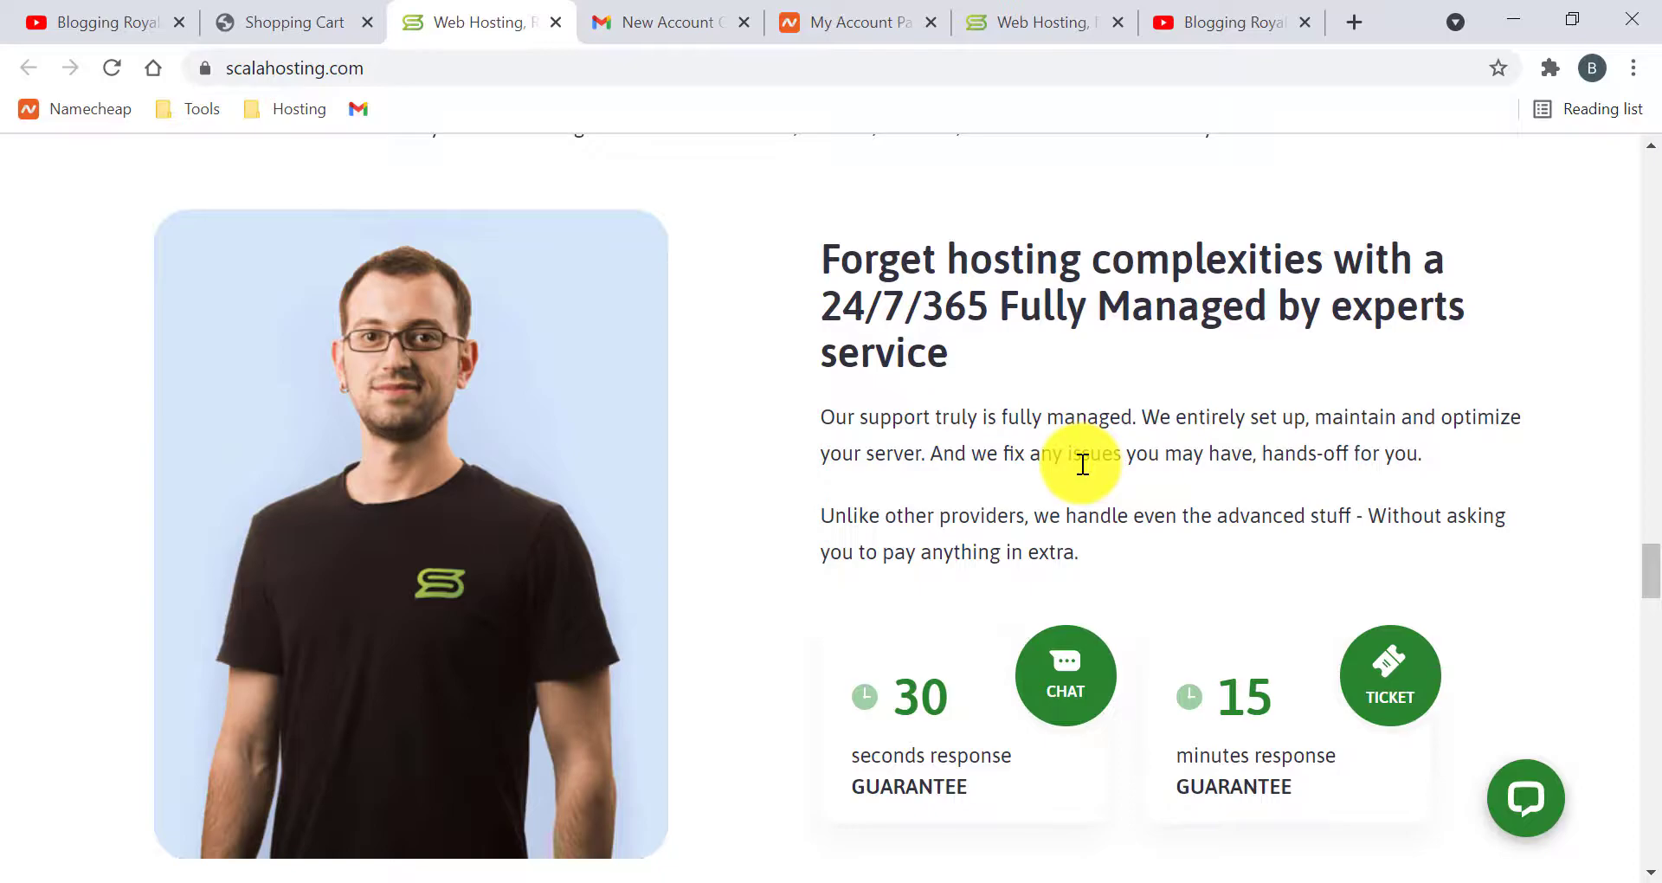
scroll(1082, 465, down, 1)
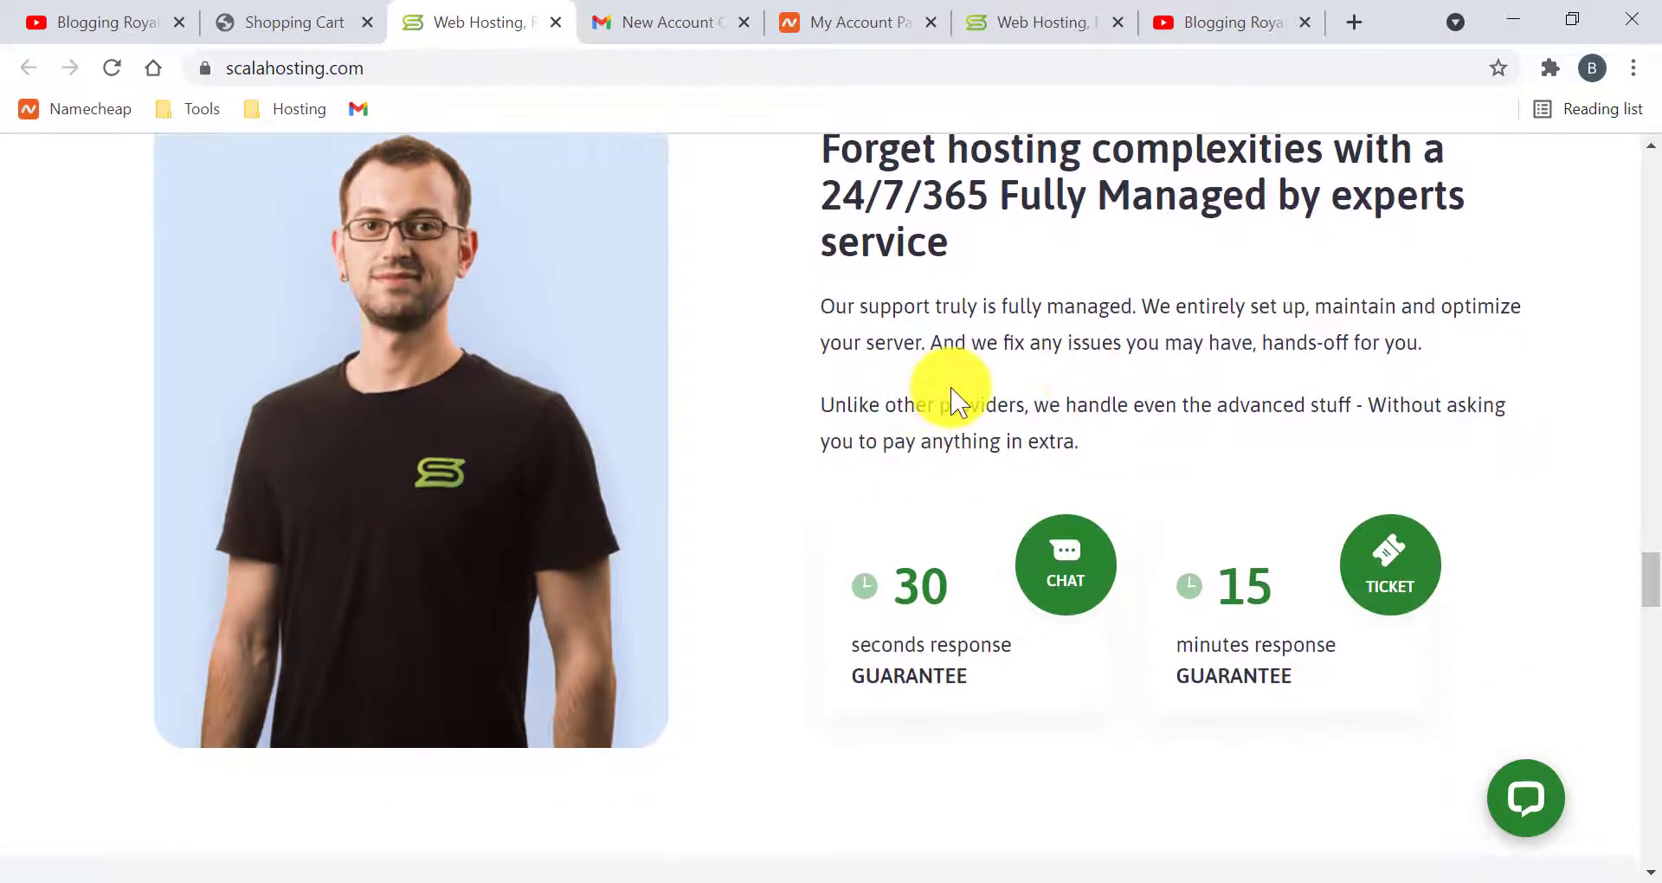
scroll(947, 398, up, 1)
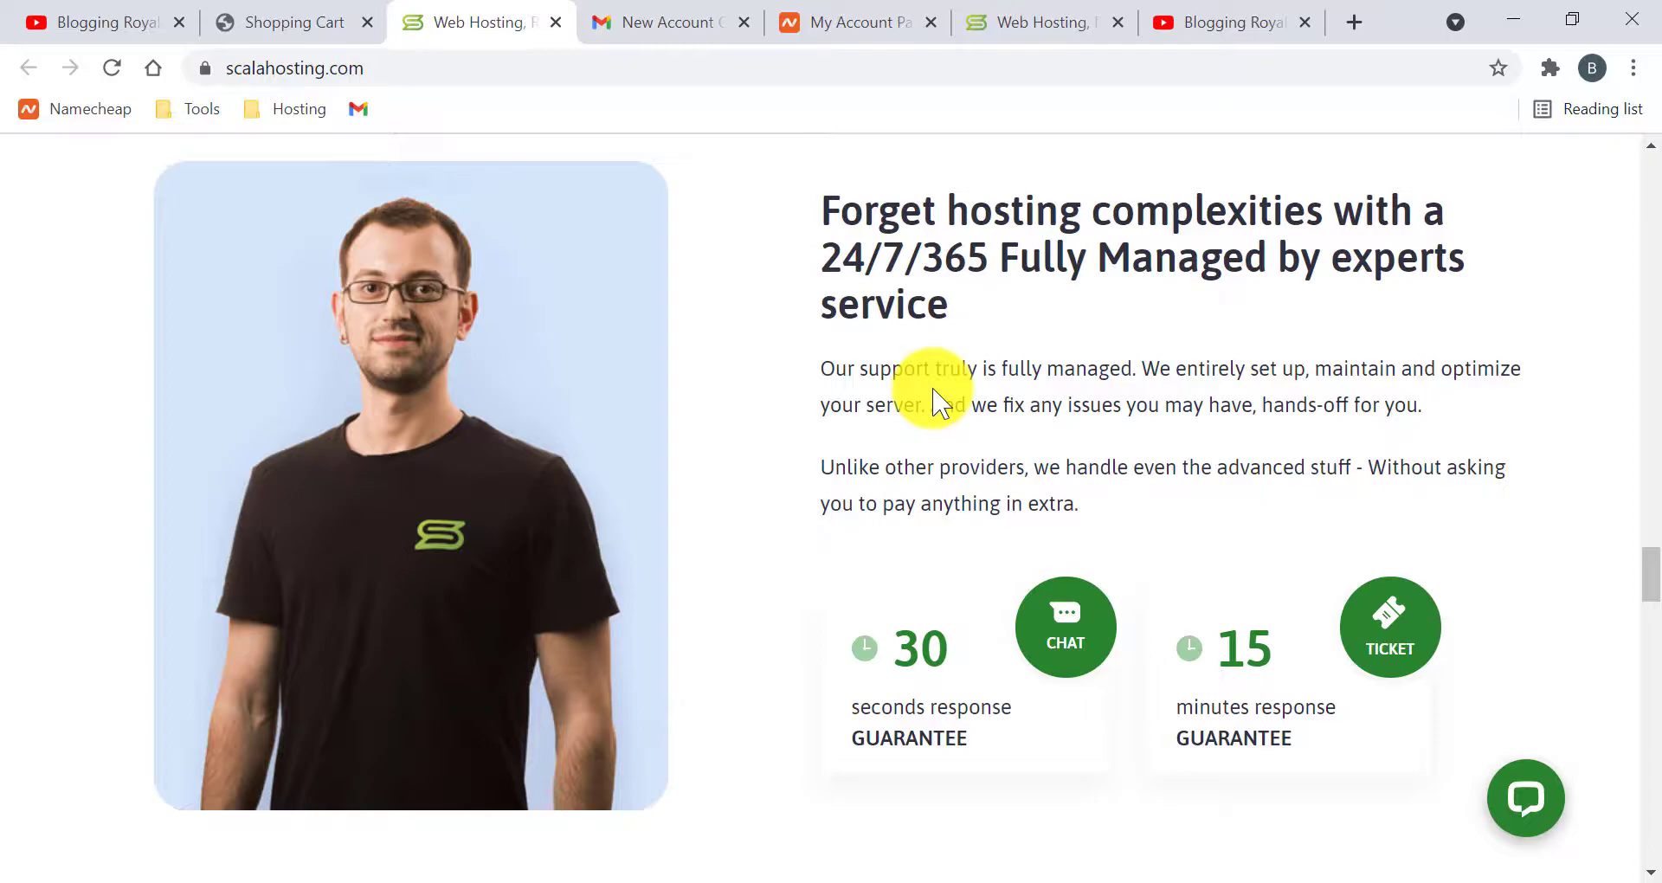
Step: Switch to Gmail and read the New Account Created e-mail for the account information, login details, server information and nameservers
click(679, 30)
scroll(705, 508, down, 8)
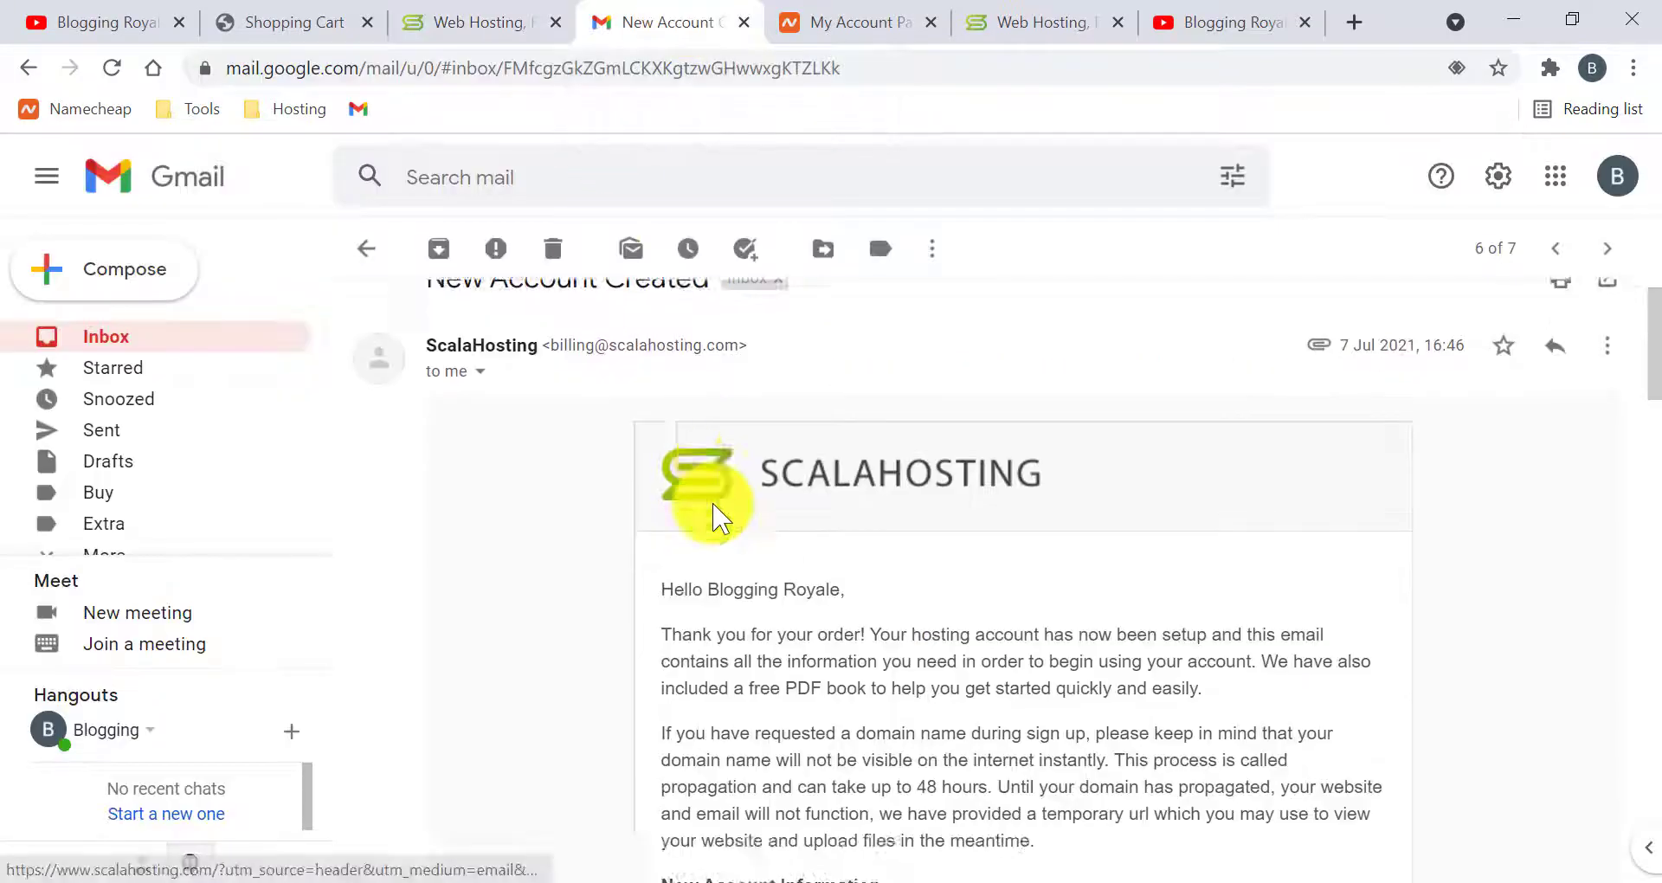
scroll(594, 390, up, 8)
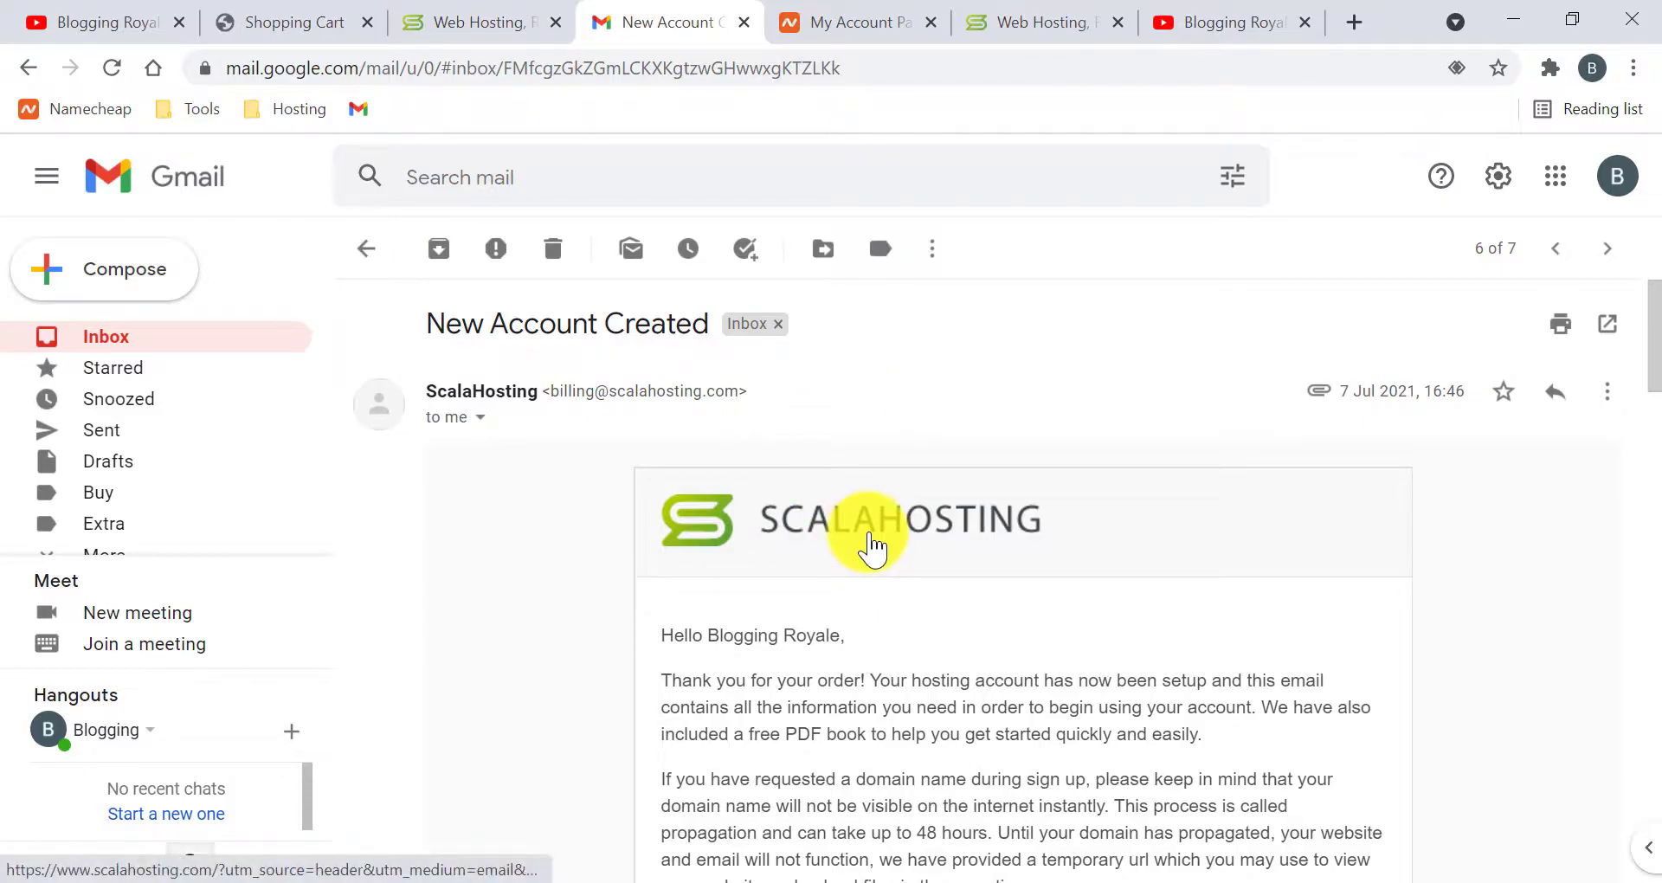
scroll(872, 547, down, 3)
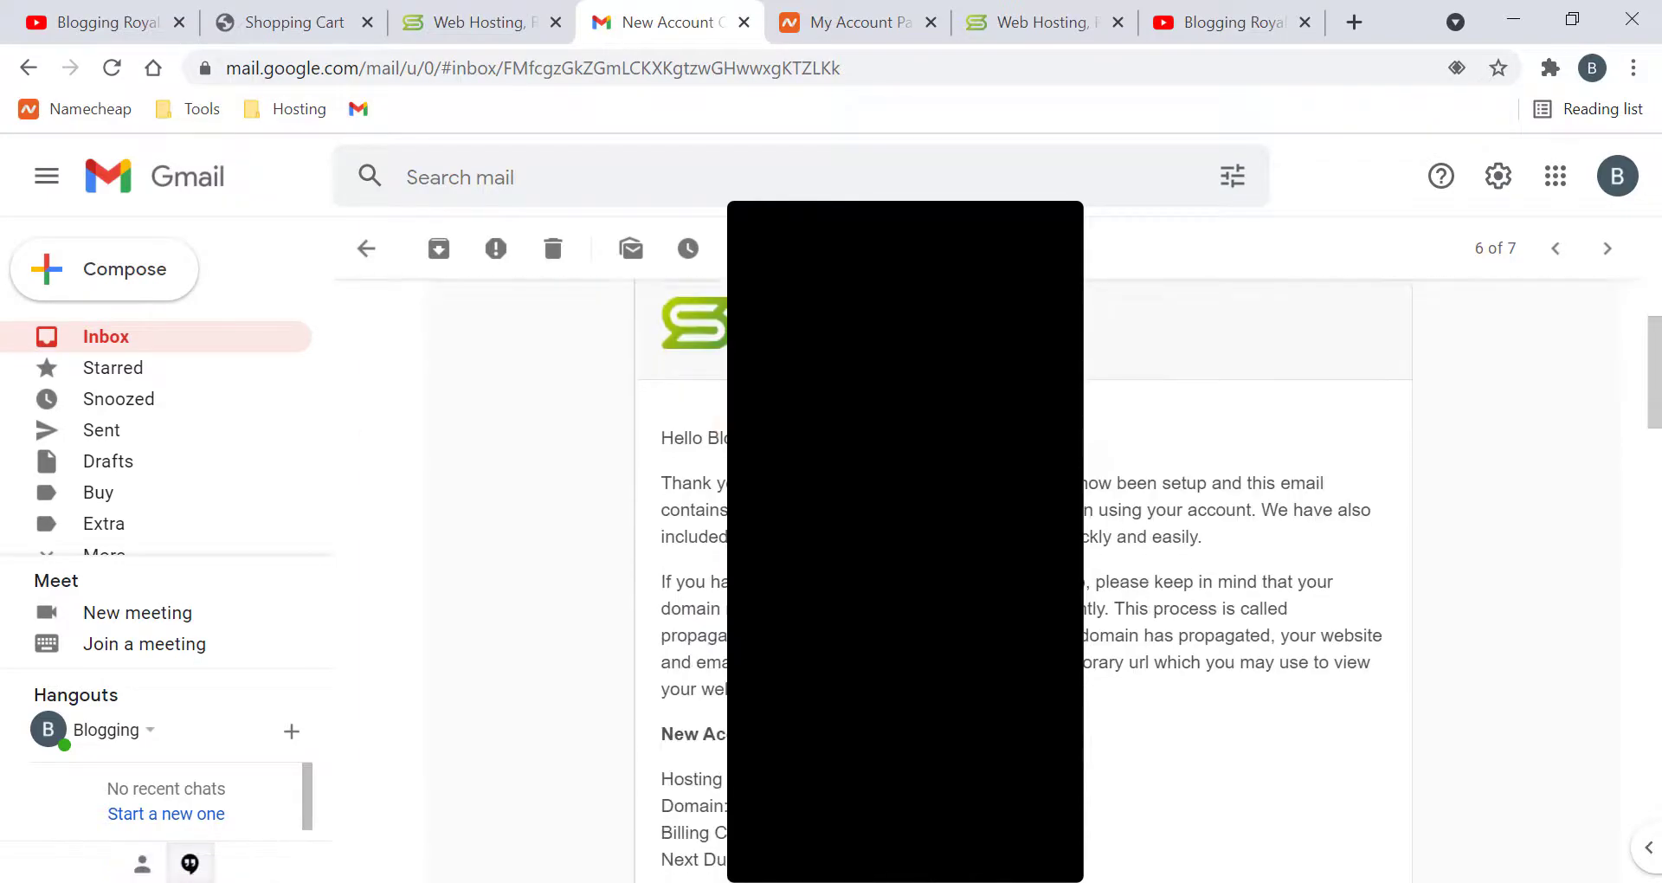
scroll(871, 547, down, 3)
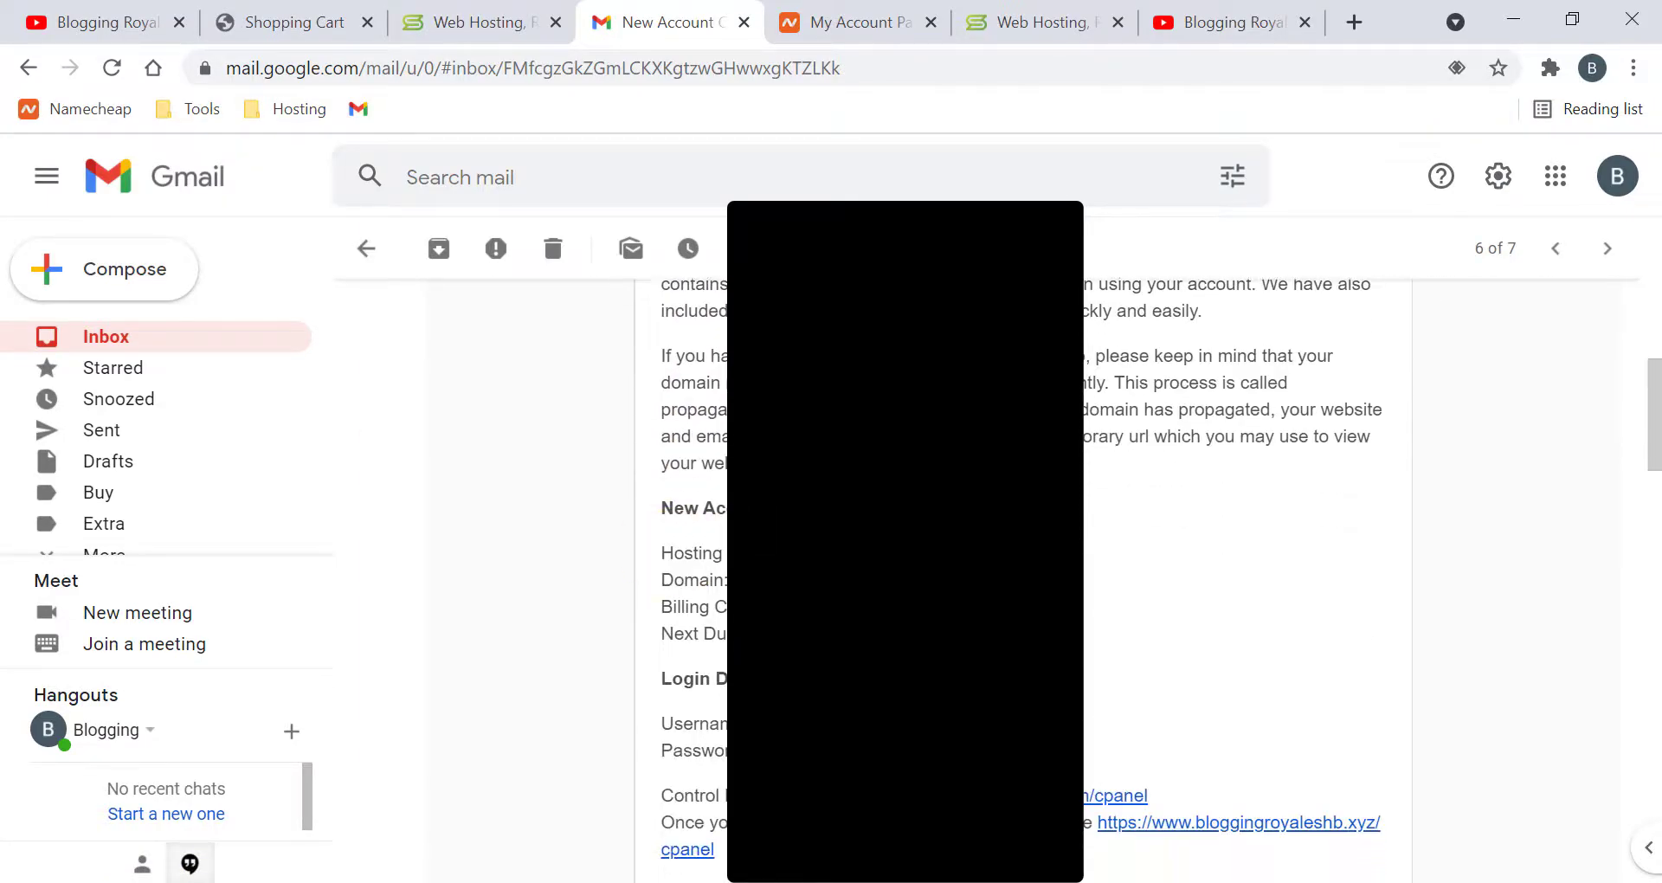
scroll(872, 547, up, 1)
scroll(872, 547, down, 2)
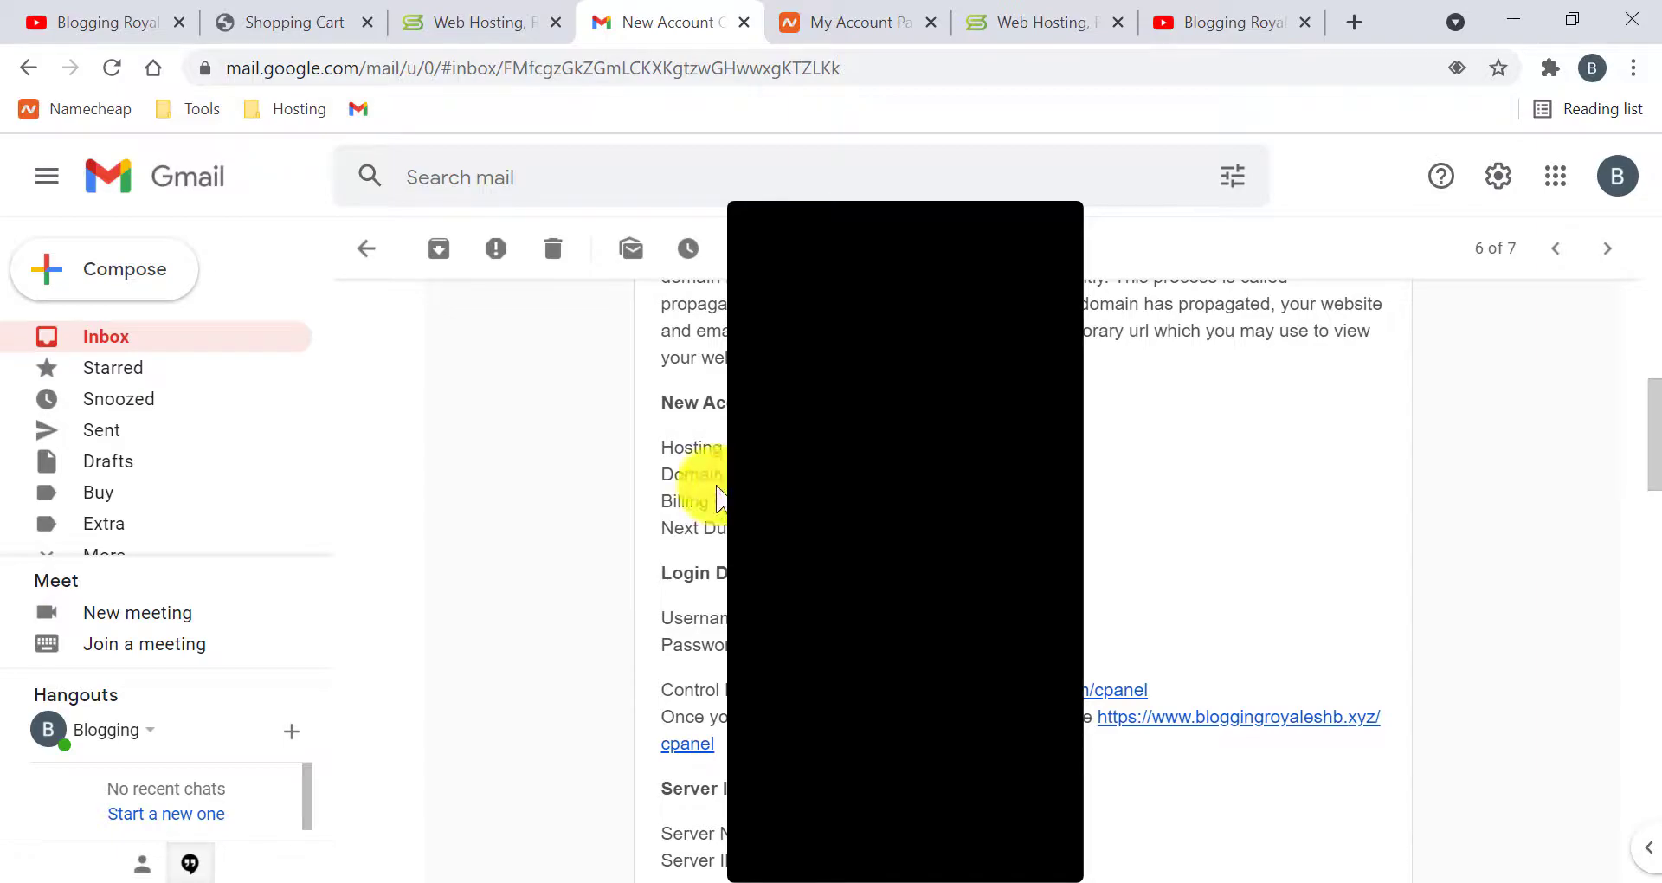
scroll(704, 445, down, 3)
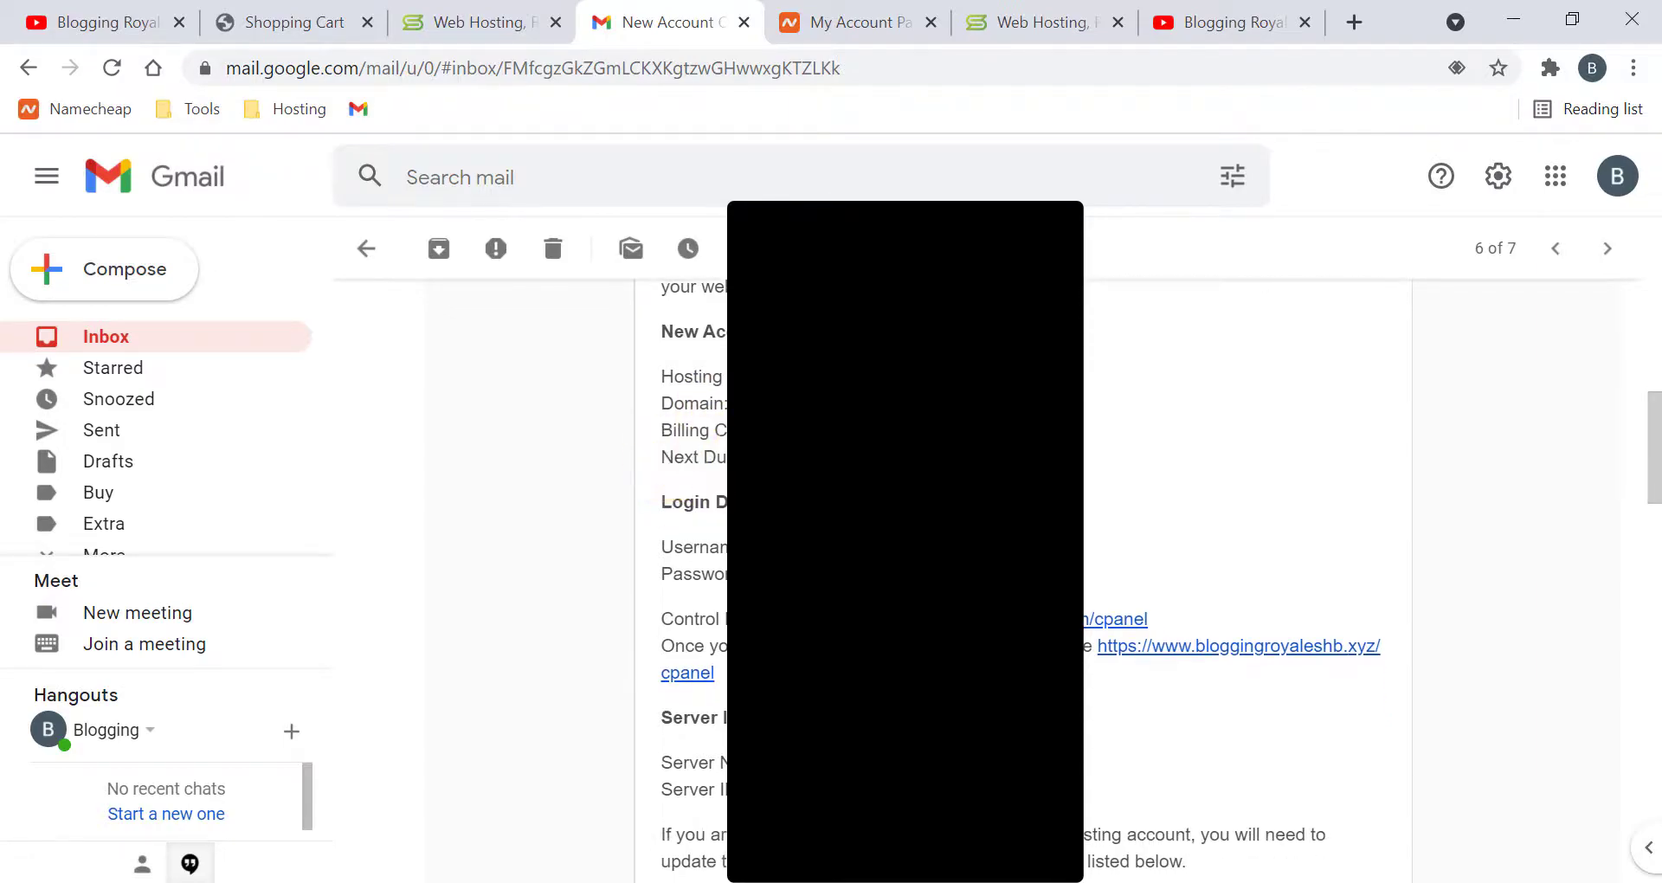
scroll(705, 426, up, 1)
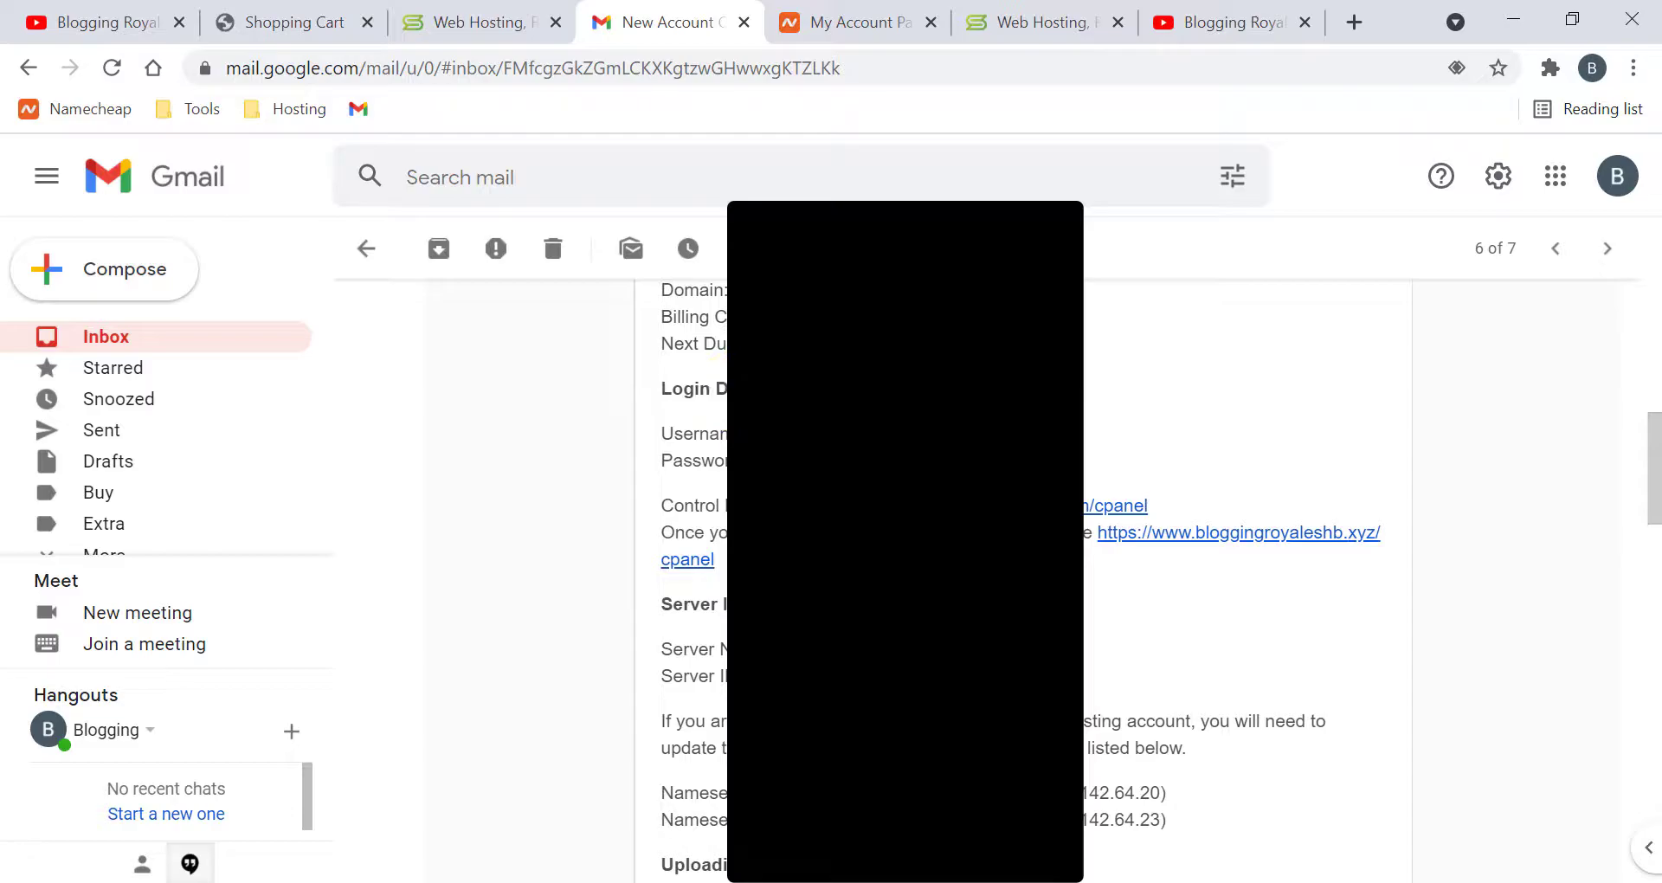
scroll(905, 520, down, 2)
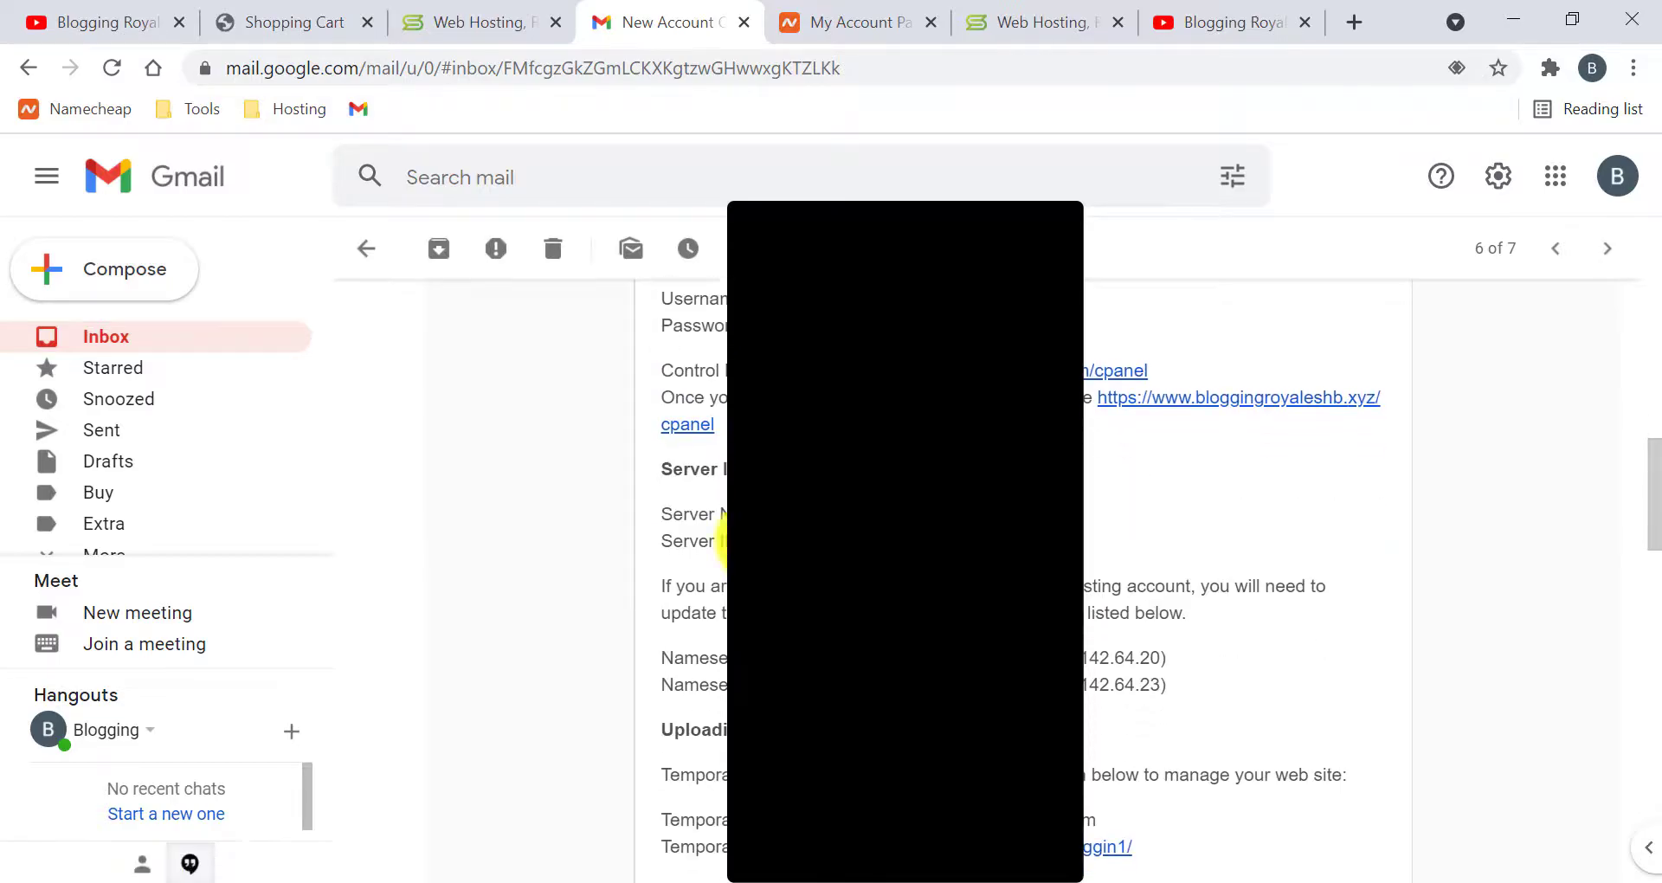
scroll(904, 519, down, 2)
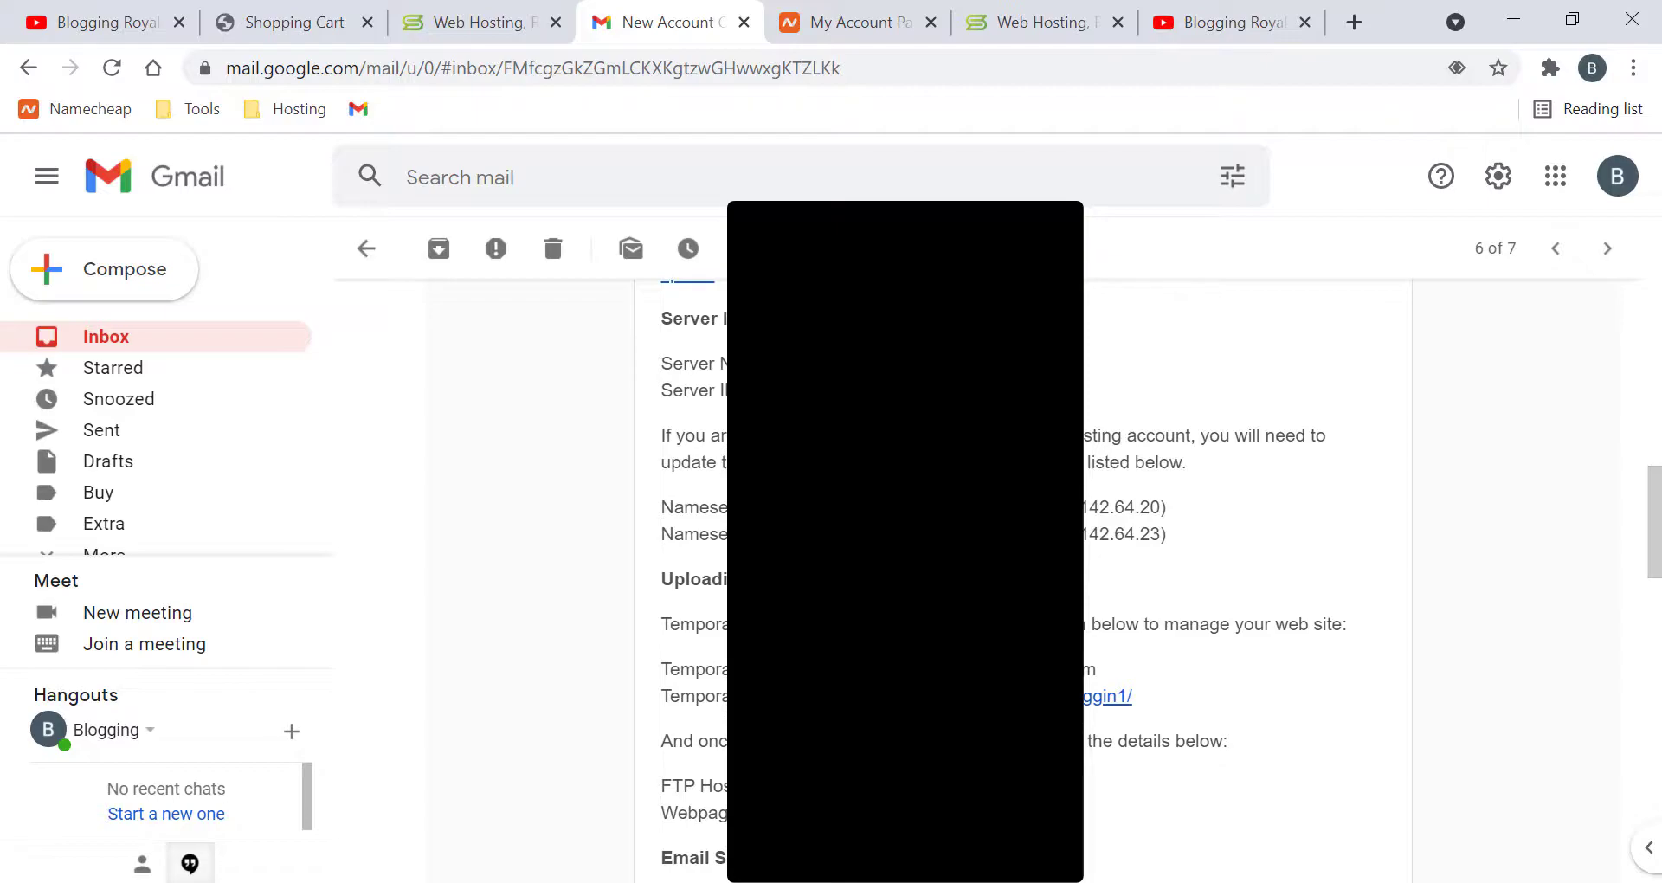
double_click(1117, 508)
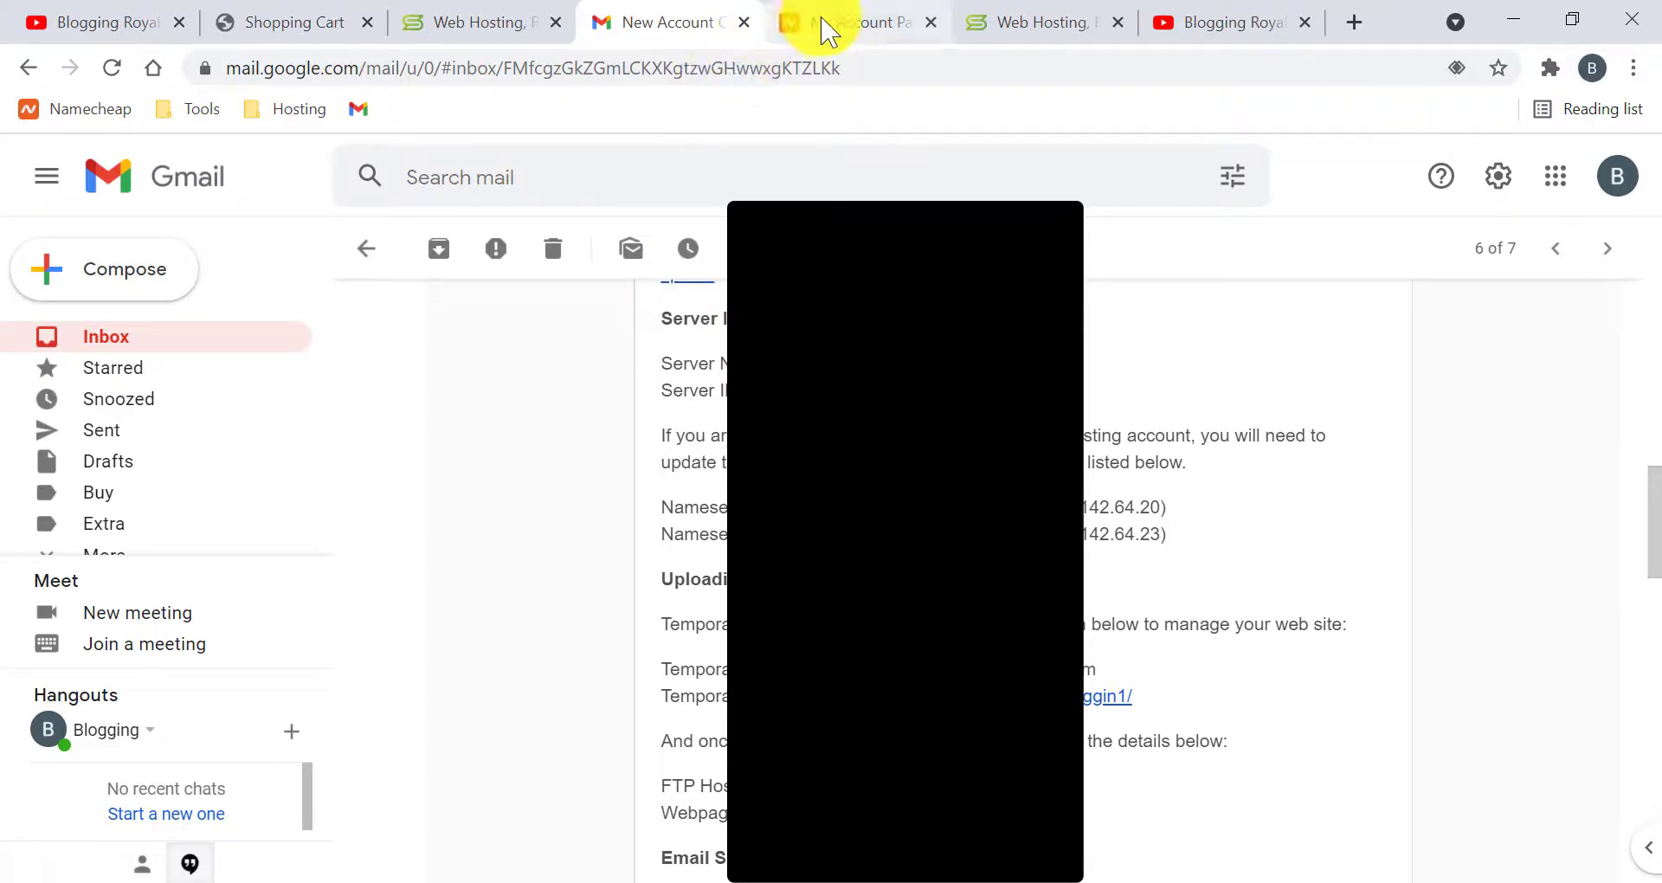
Step: Switch to the Namecheap dashboard and open the management page of bloggingroyaleshb.xyz at its Nameservers section
click(857, 24)
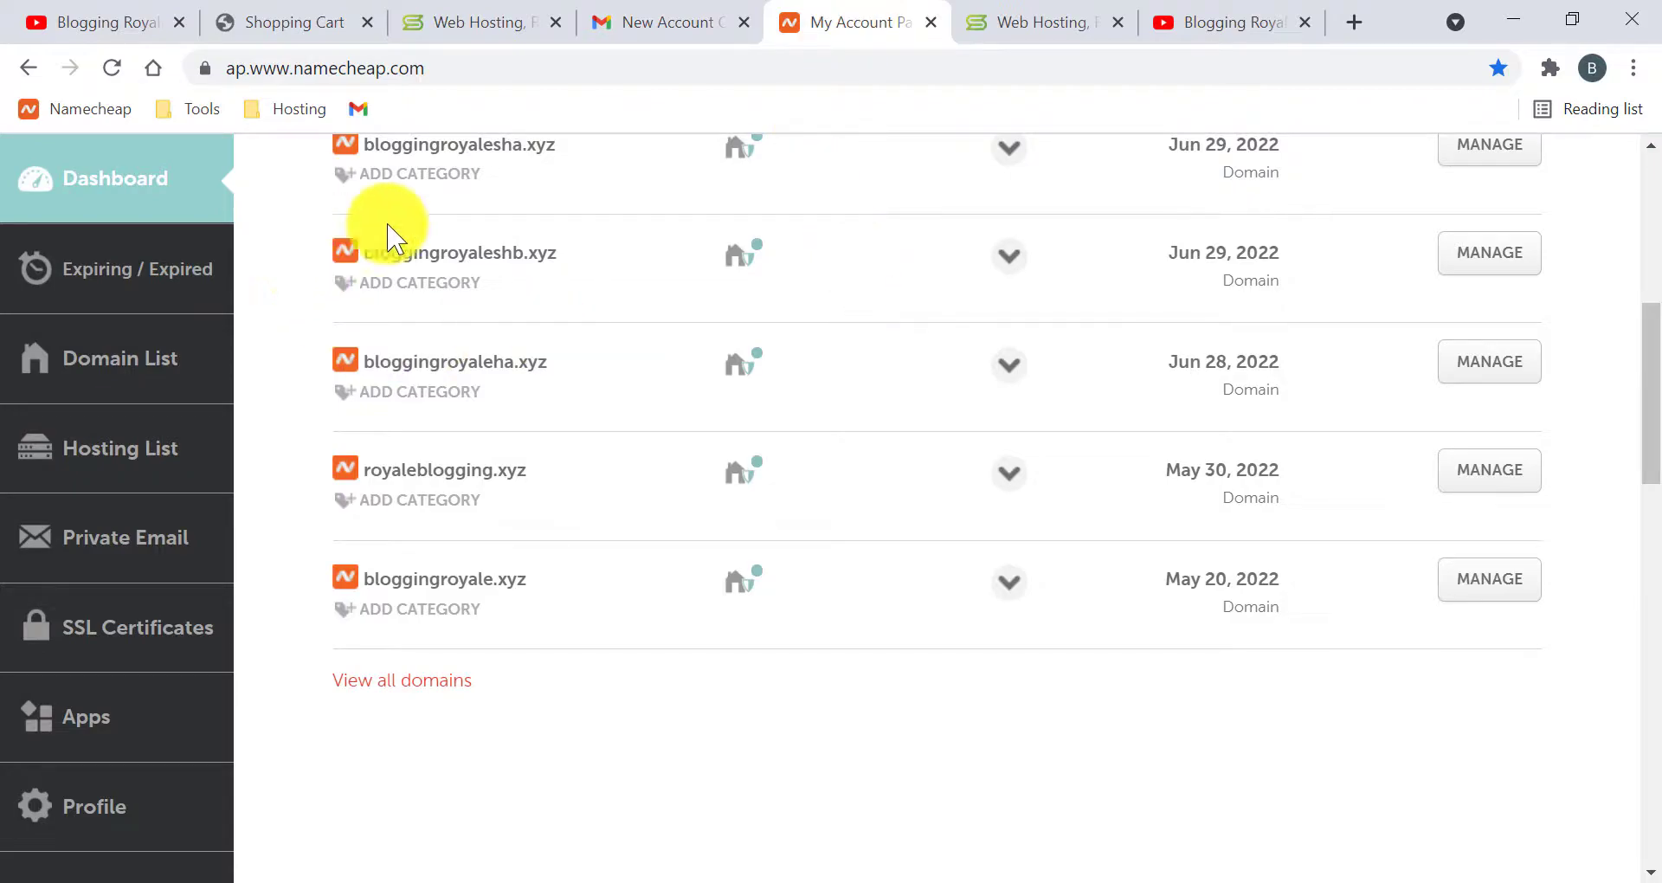
click(1483, 252)
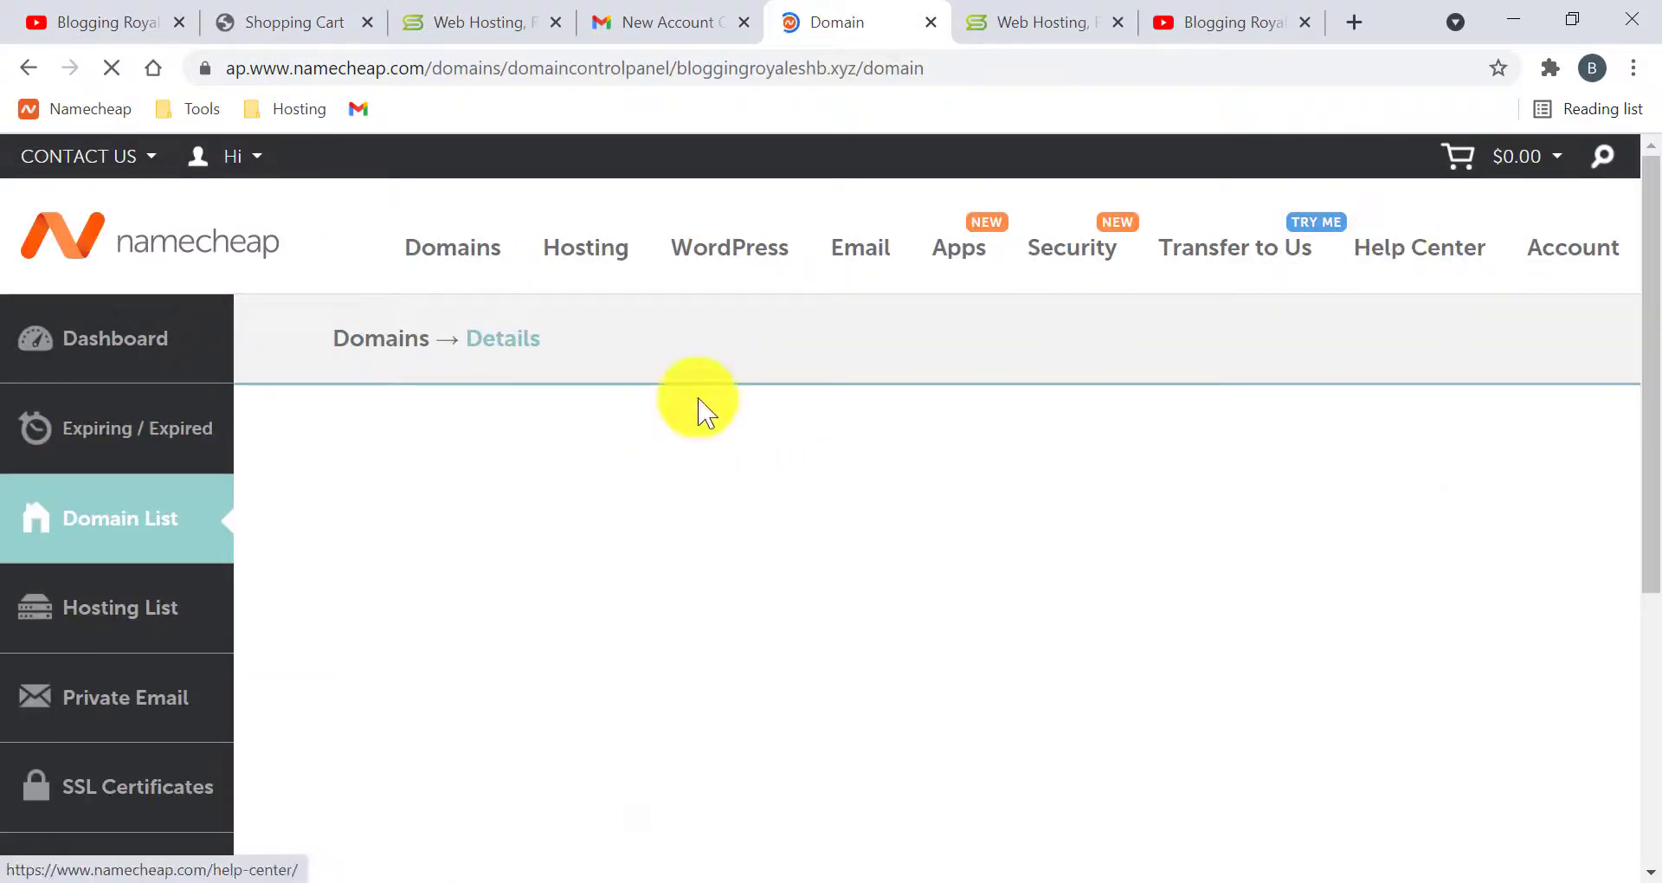
scroll(692, 519, down, 2)
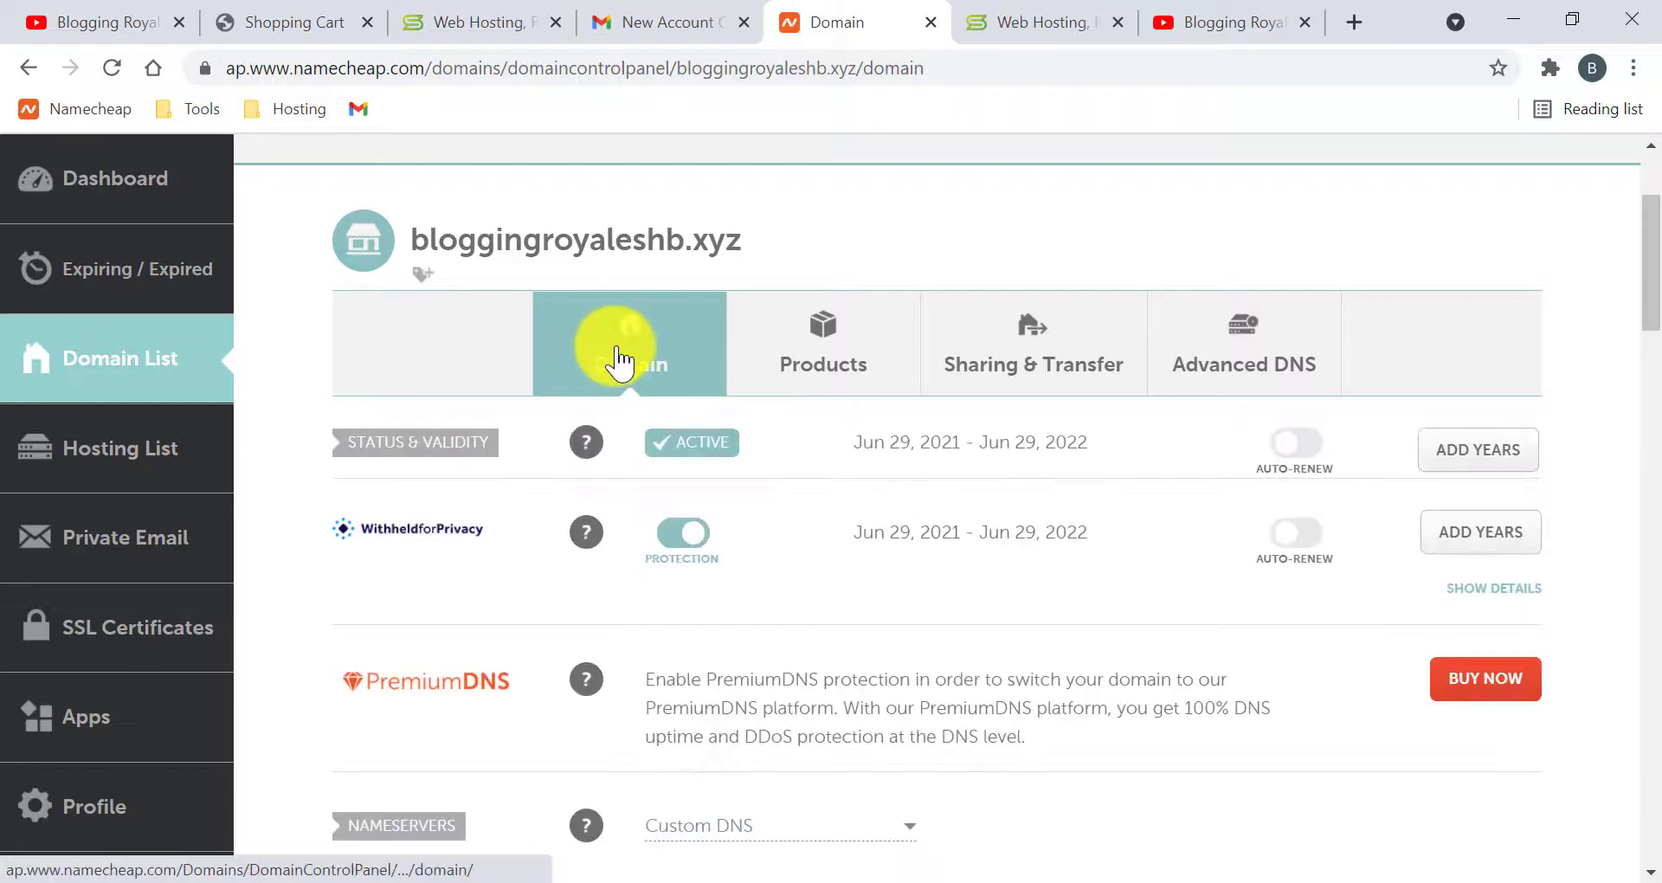
scroll(816, 438, down, 4)
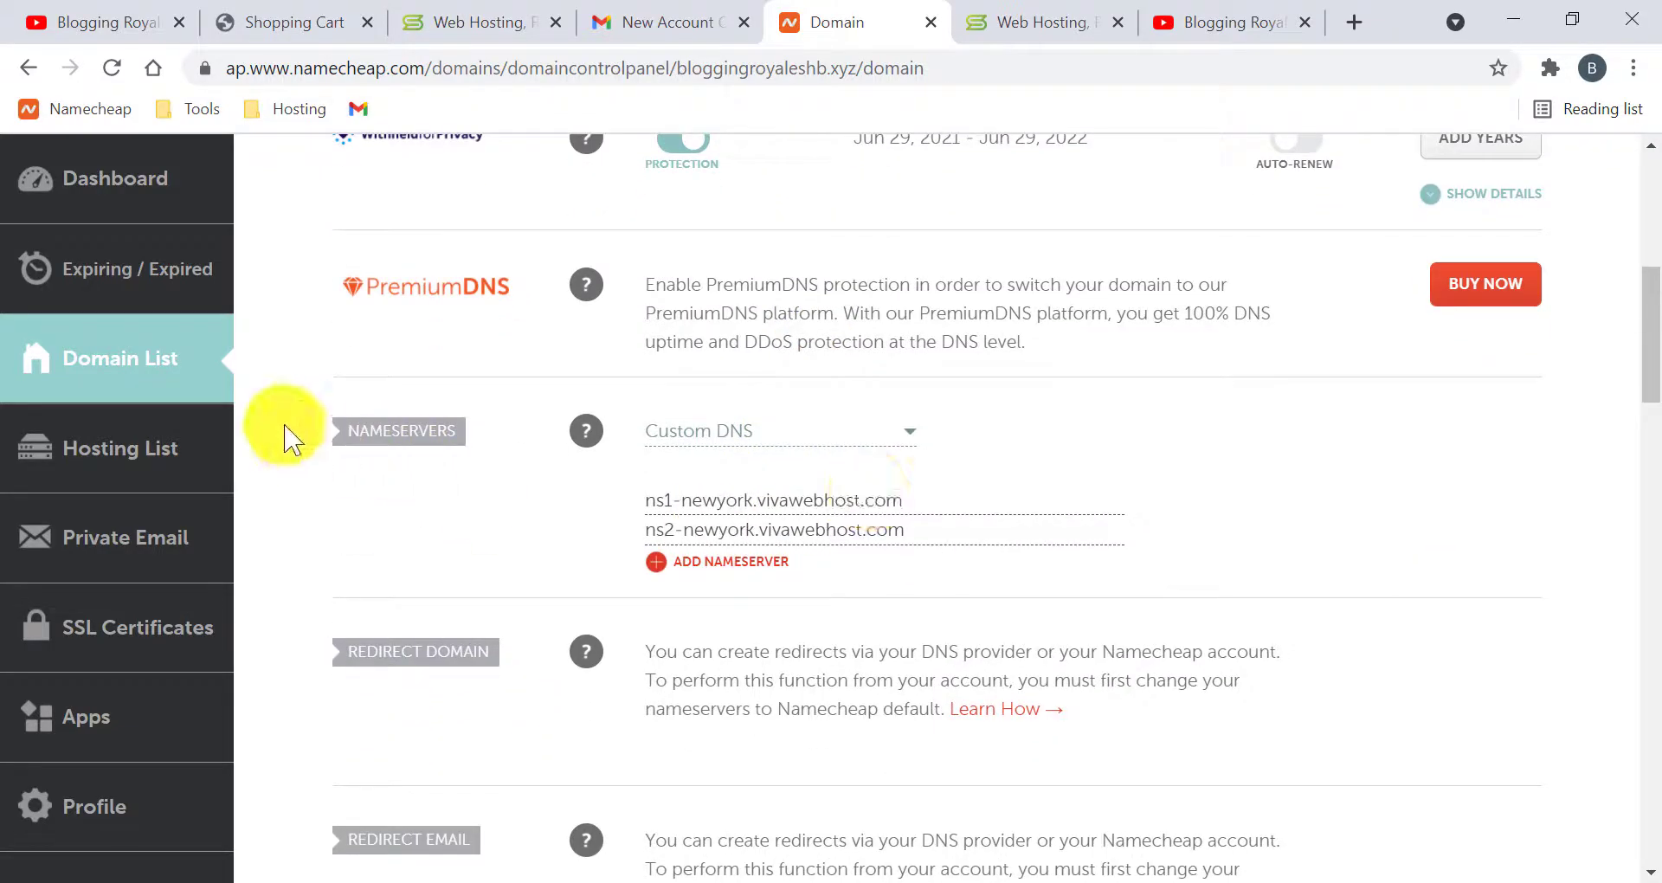
double_click(419, 431)
click(427, 430)
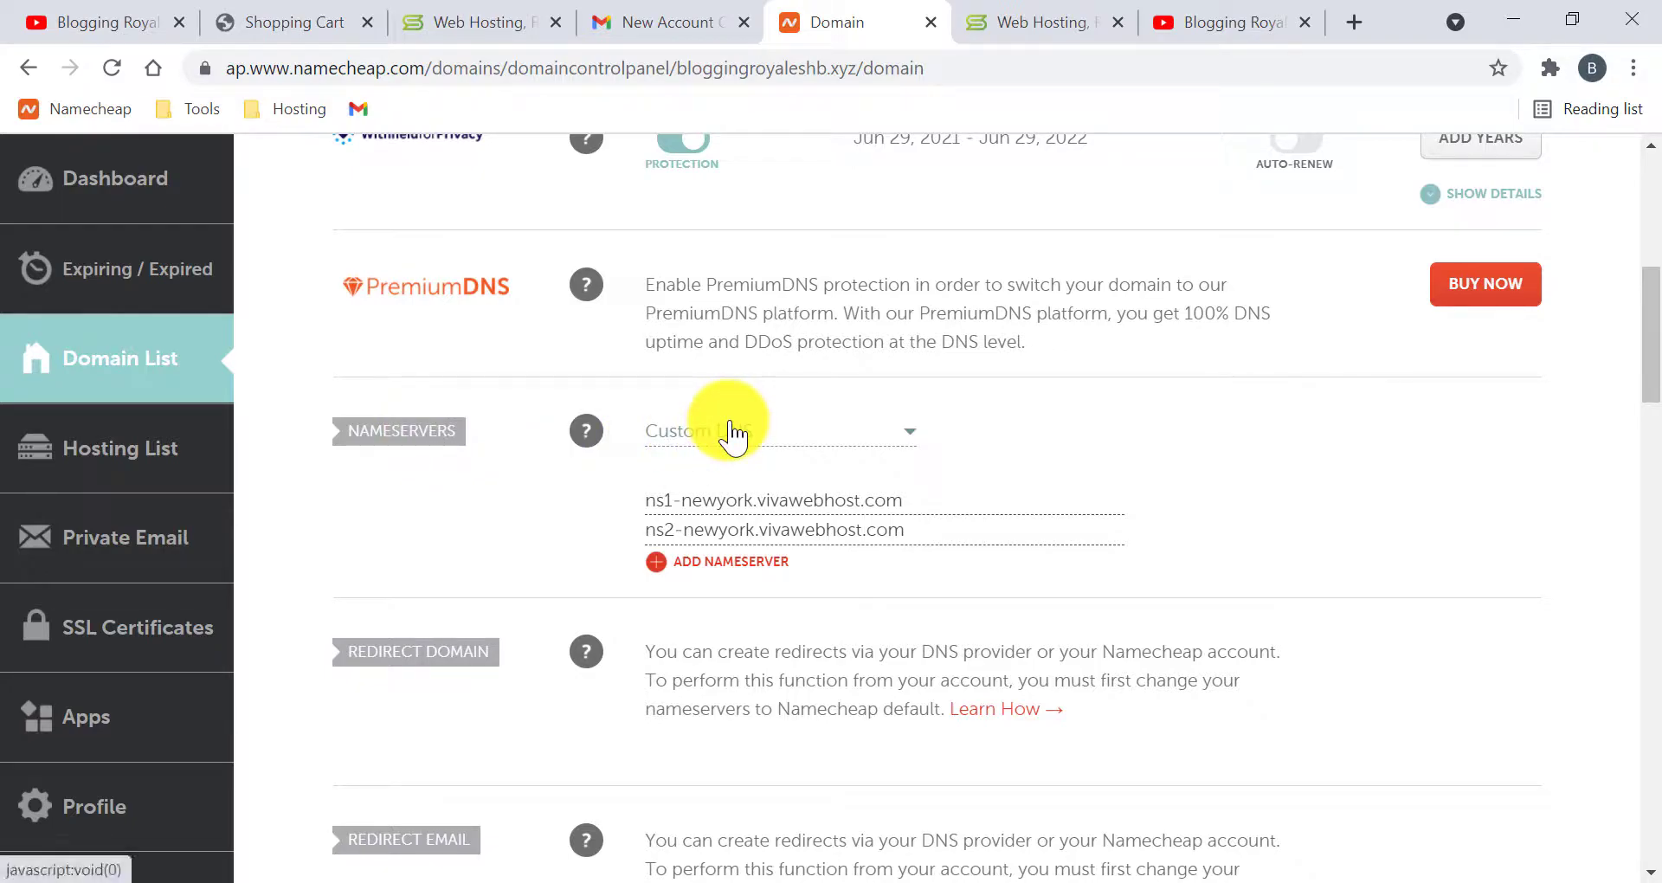
Step: Choose Custom DNS as the nameserver type for bloggingroyaleshb.xyz
scroll(825, 439, down, 1)
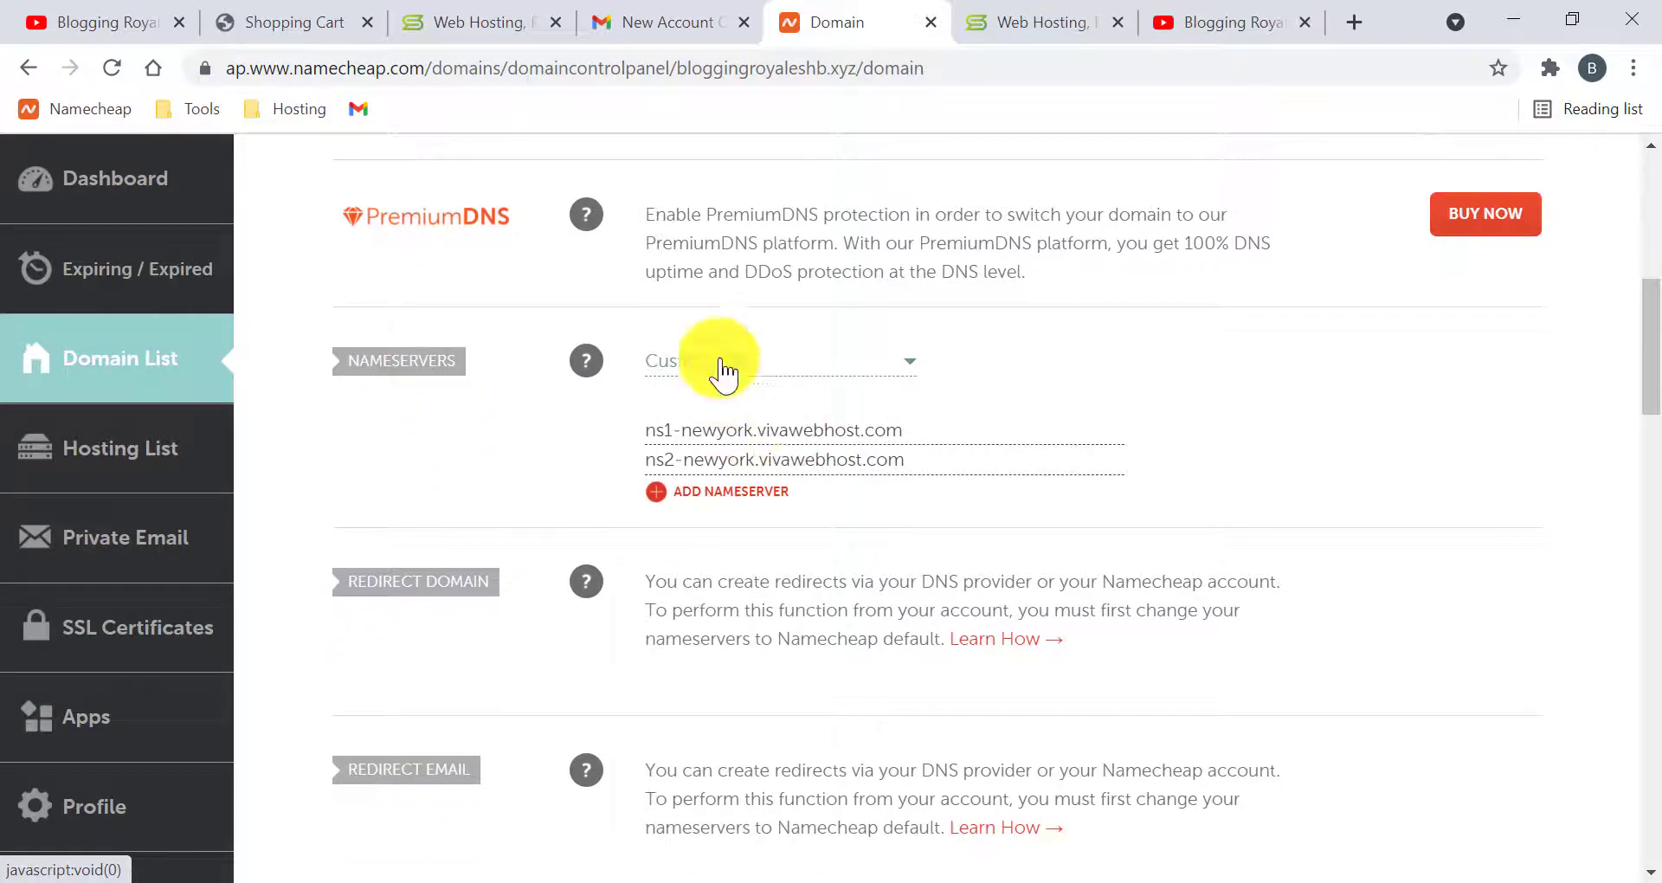
click(791, 363)
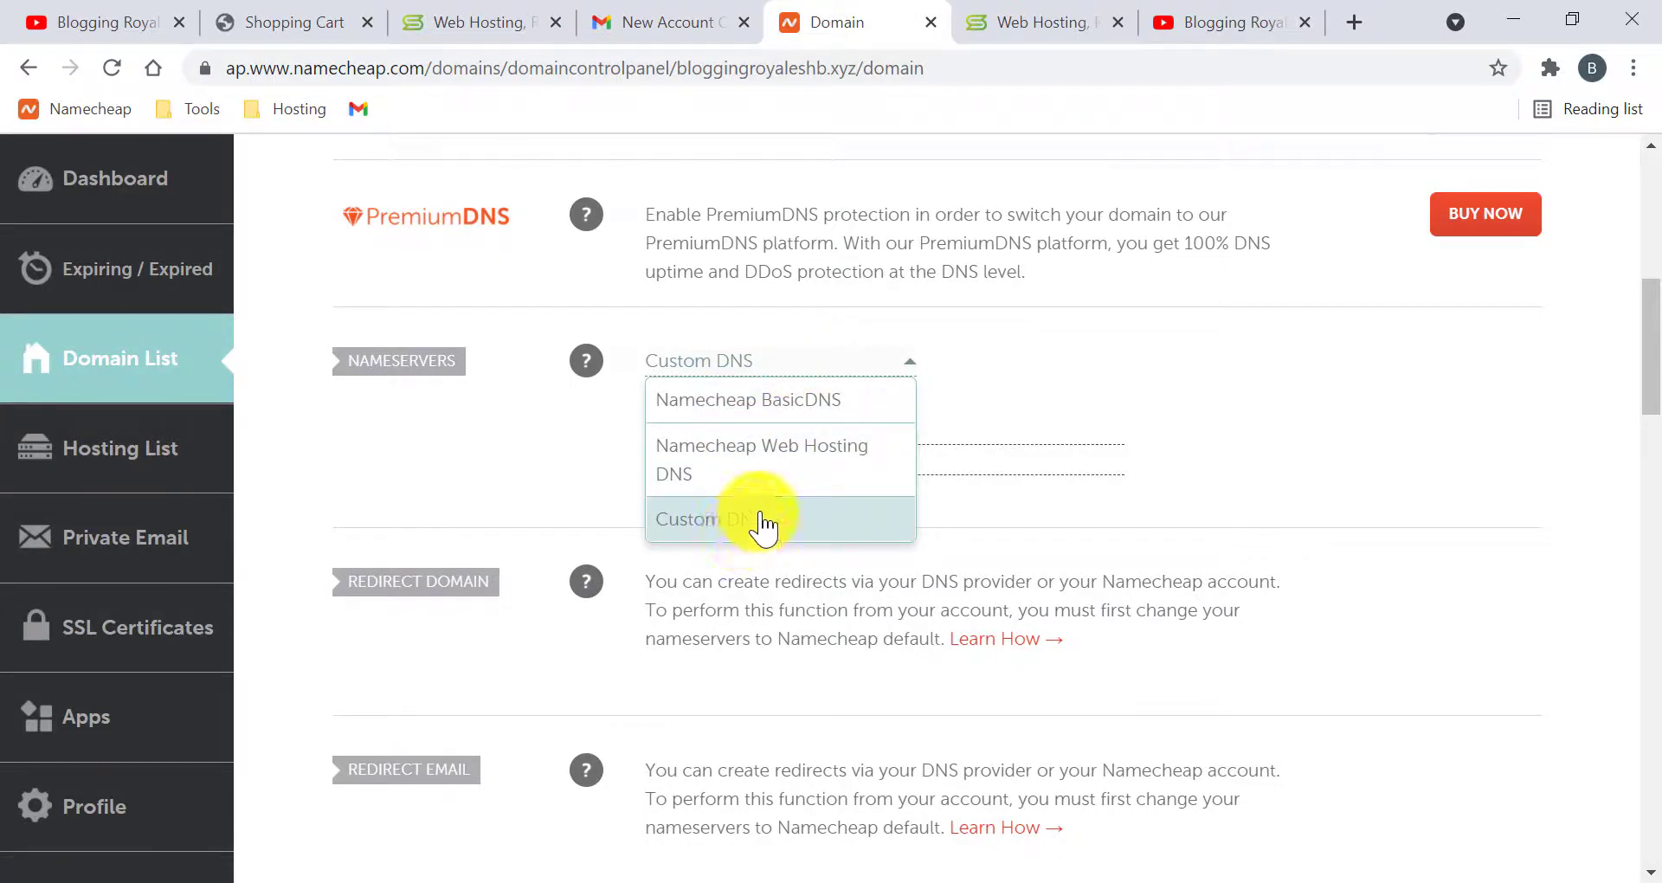
click(809, 519)
scroll(798, 438, down, 1)
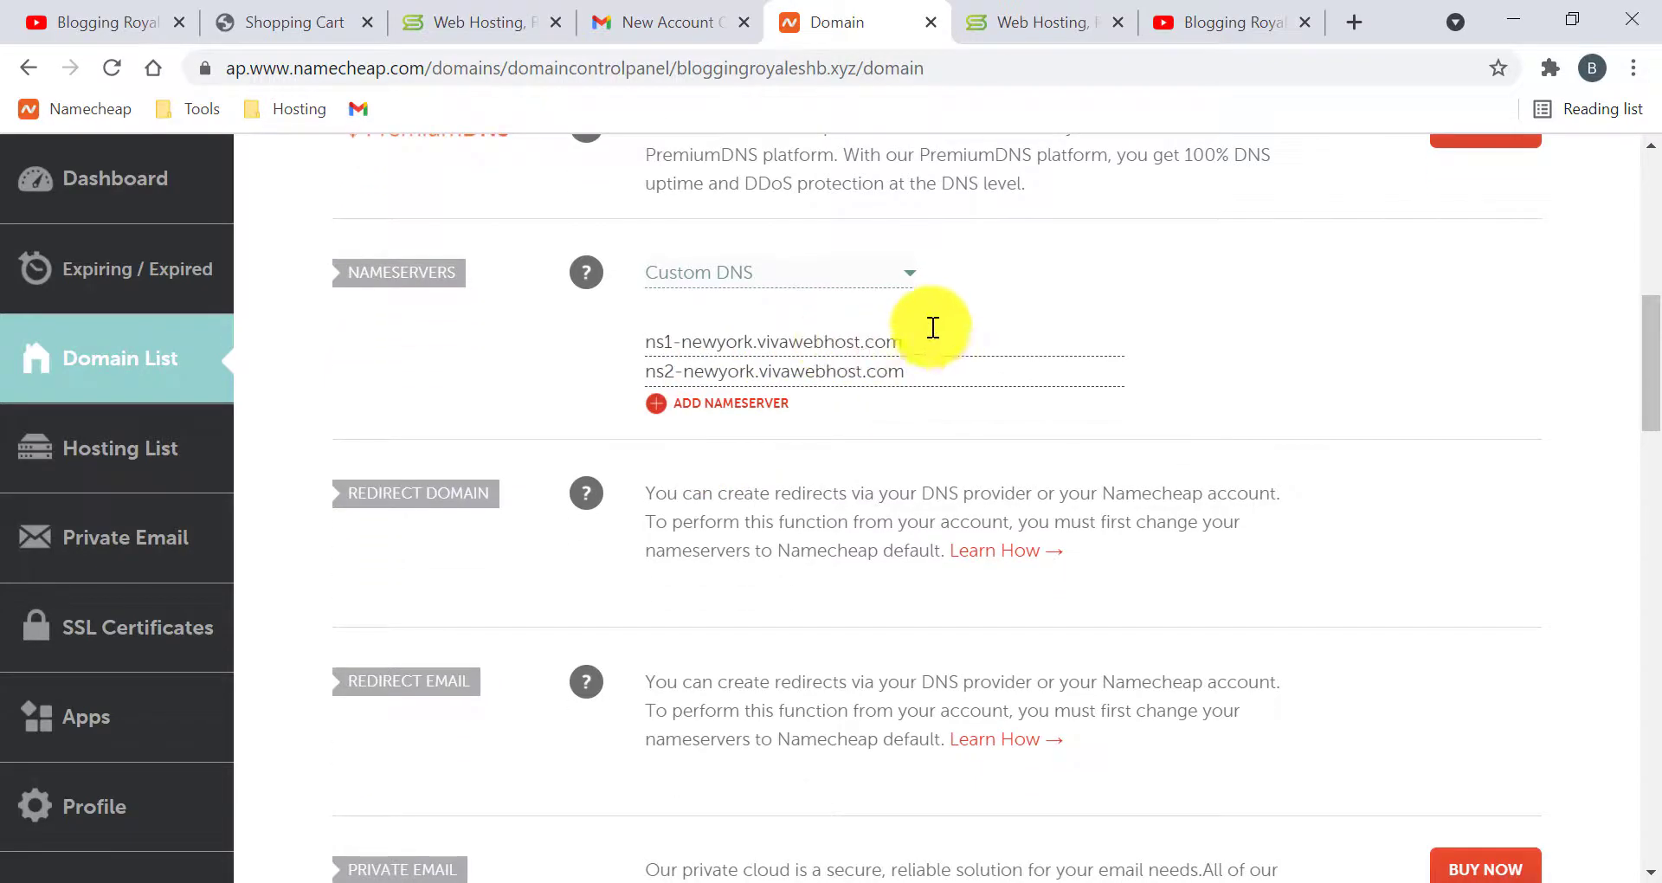
Step: Check the domain's two custom nameserver entries against the nameservers given in the ScalaHosting account e-mail
click(934, 328)
click(606, 22)
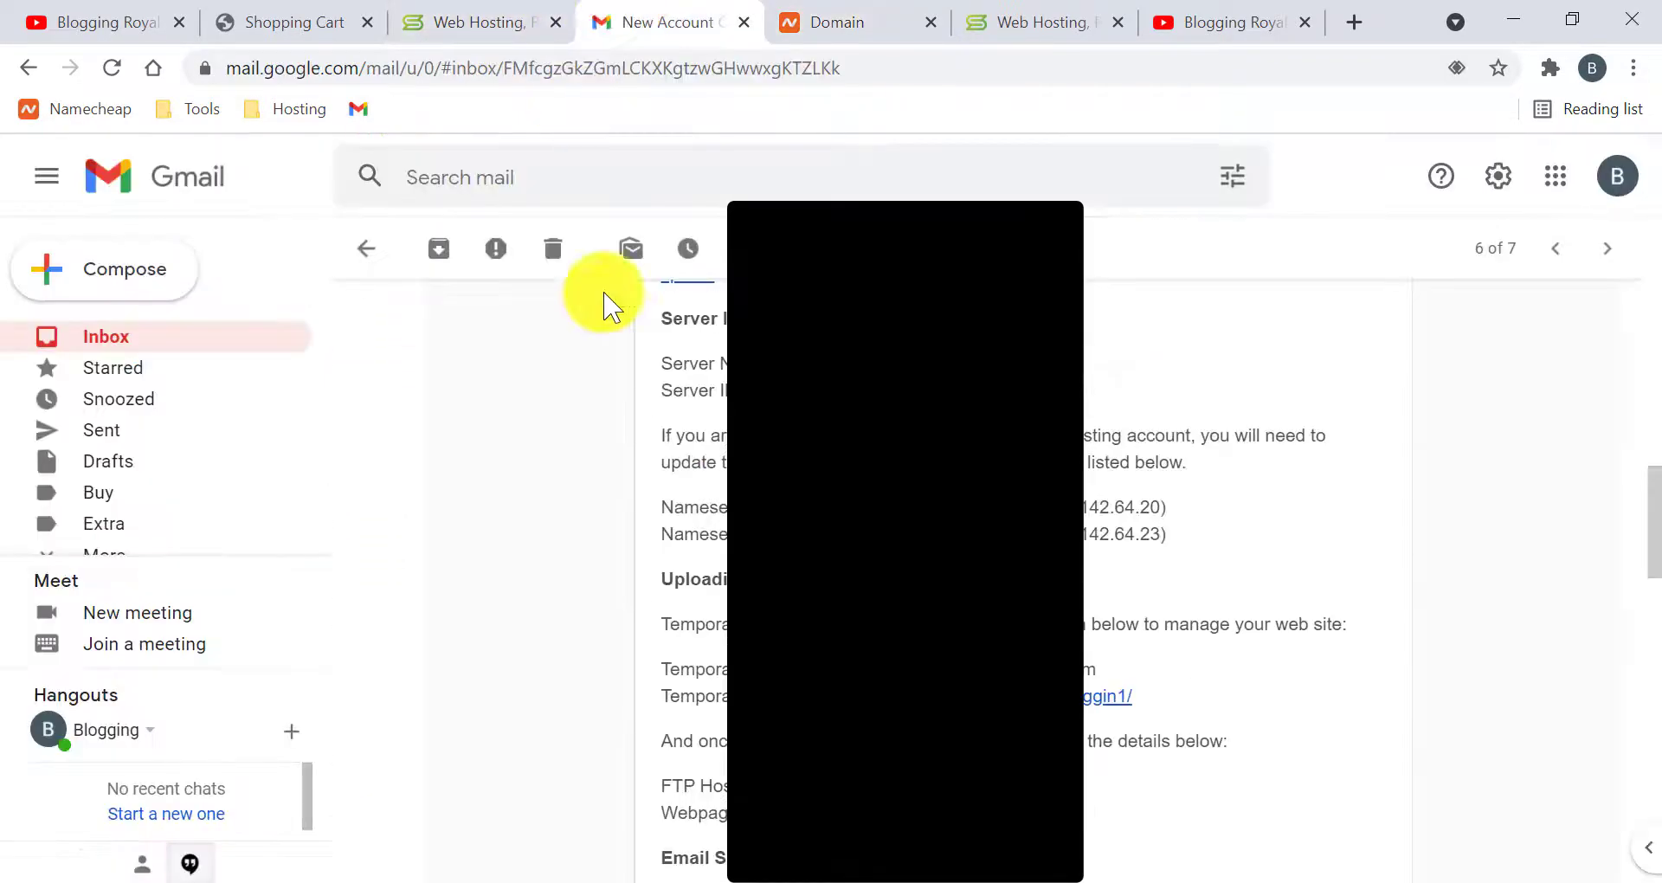
click(874, 17)
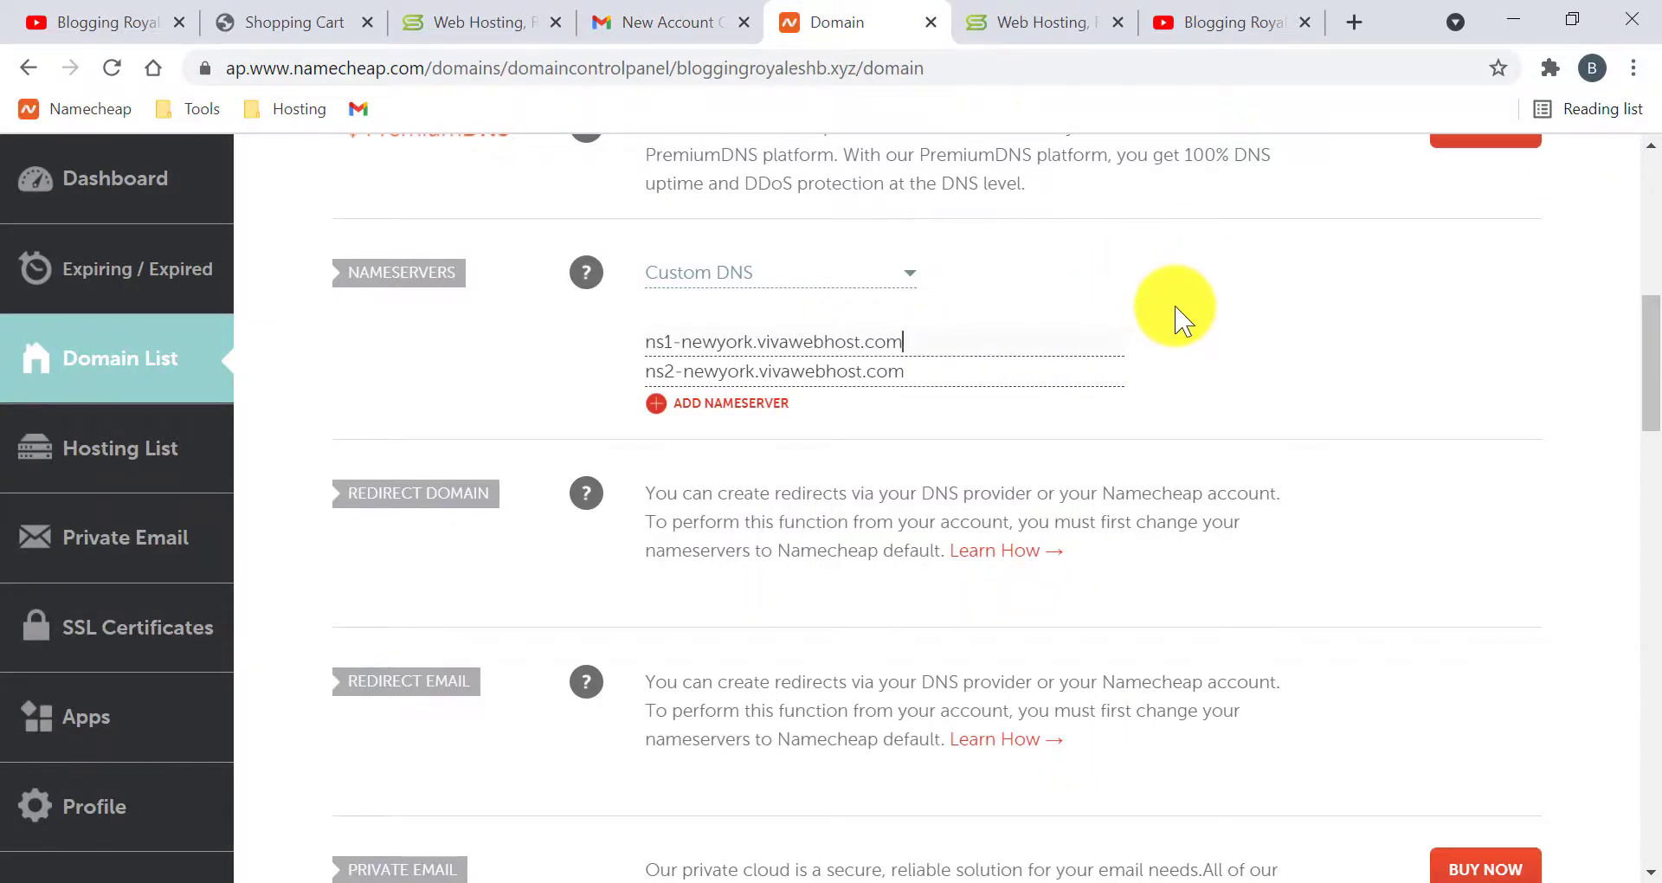
scroll(1039, 319, up, 1)
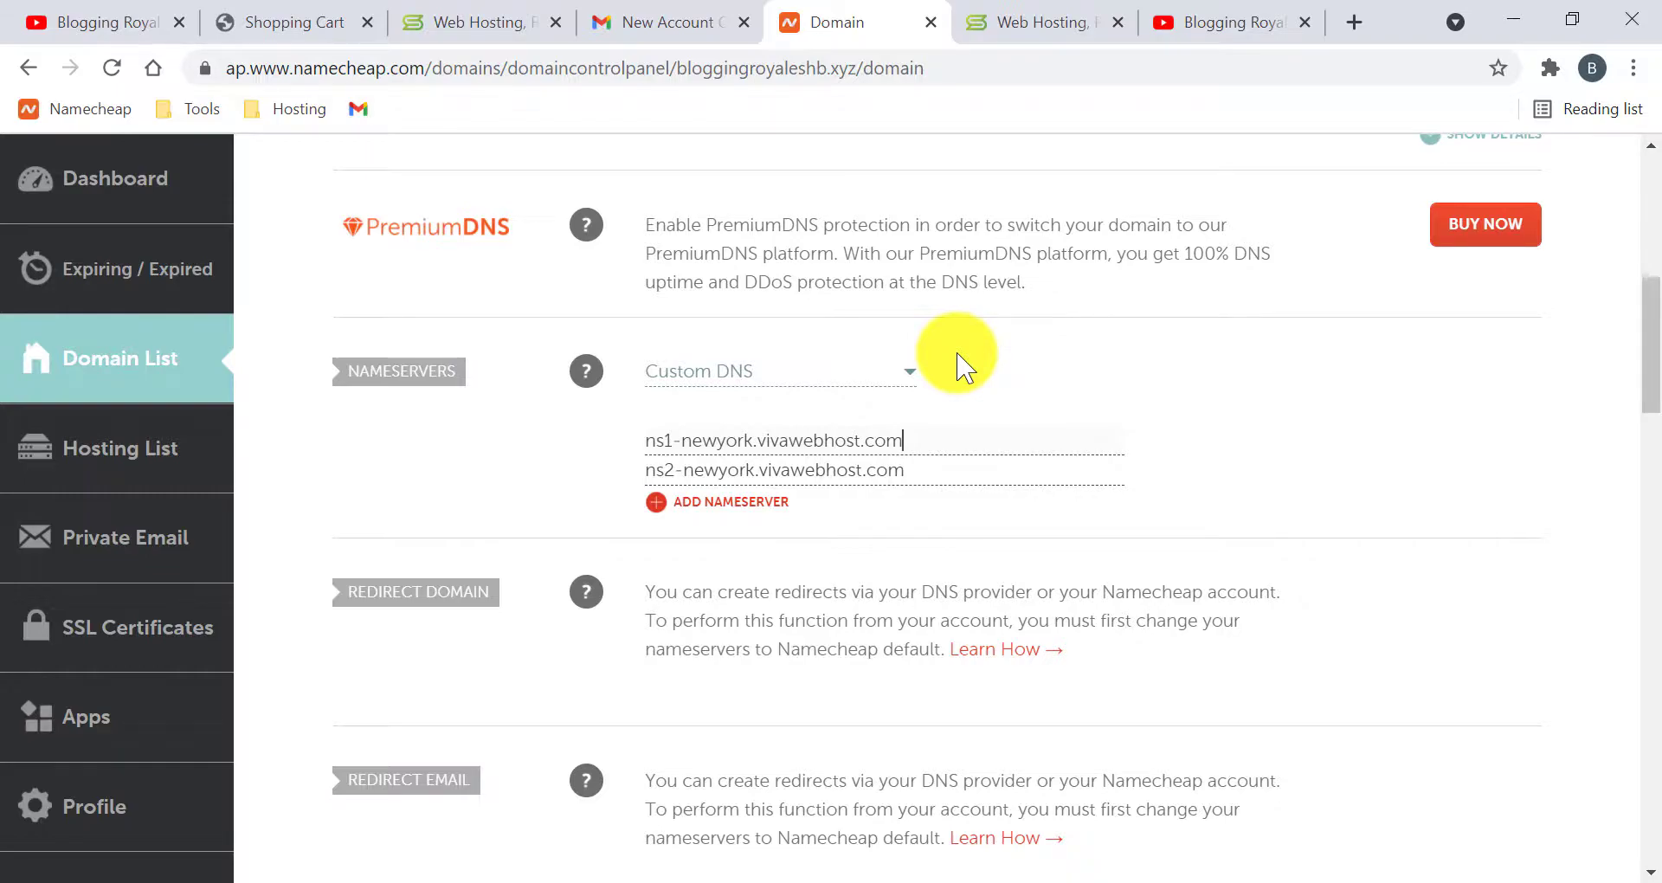
Step: Switch to Gmail and review the login details, cPanel address, nameservers and upload settings in the New Account Created e-mail
click(679, 19)
scroll(692, 433, down, 3)
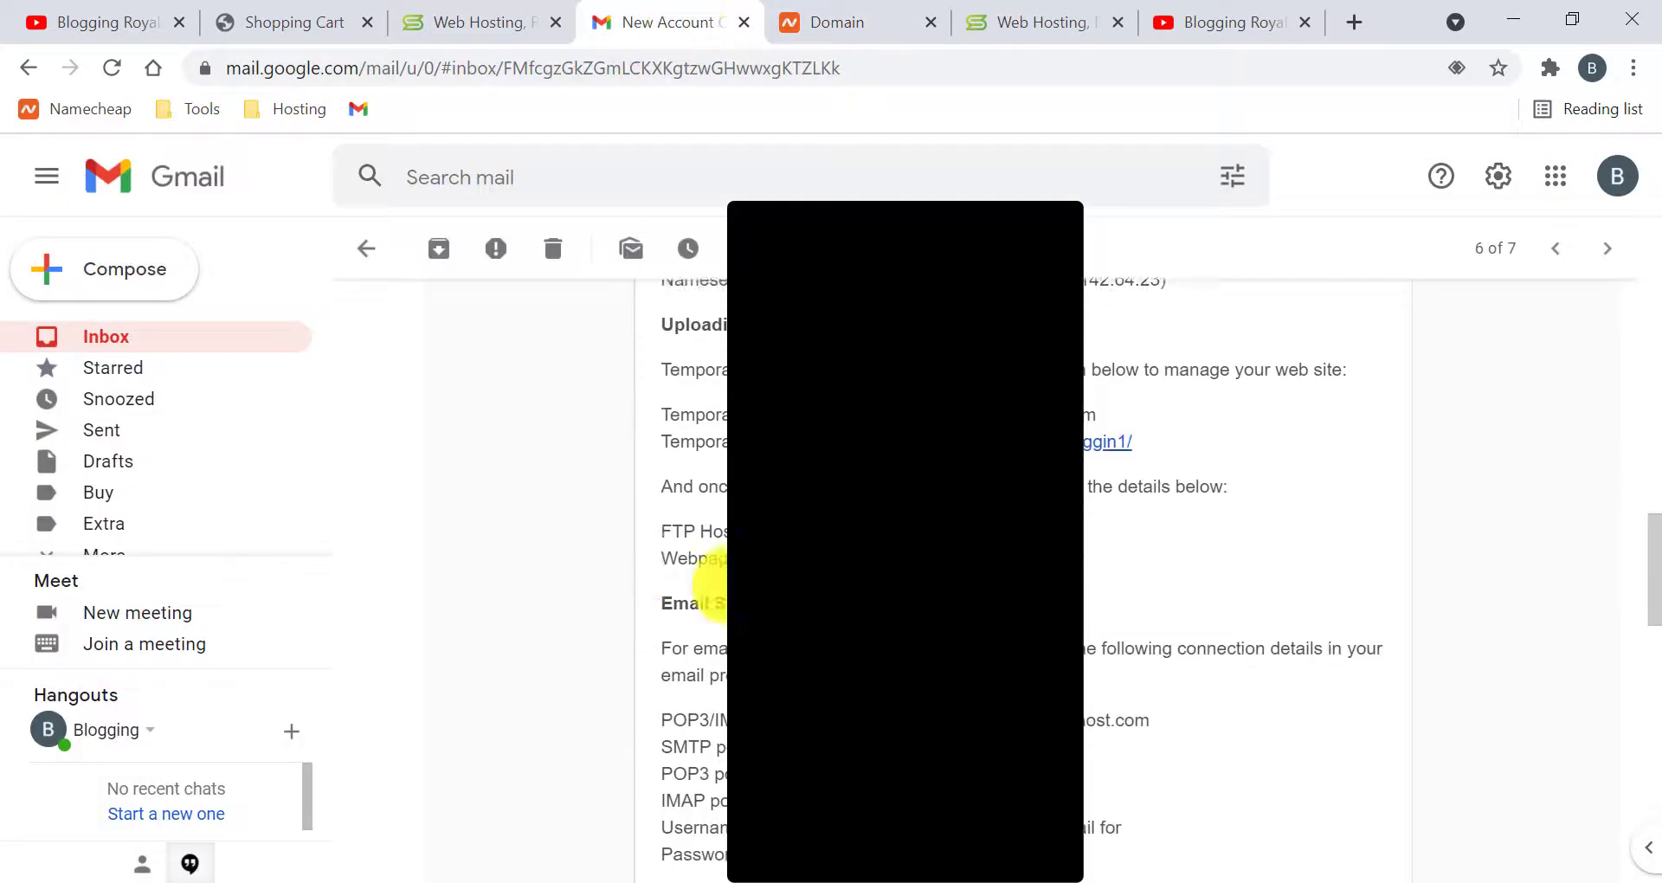
scroll(692, 435, up, 1)
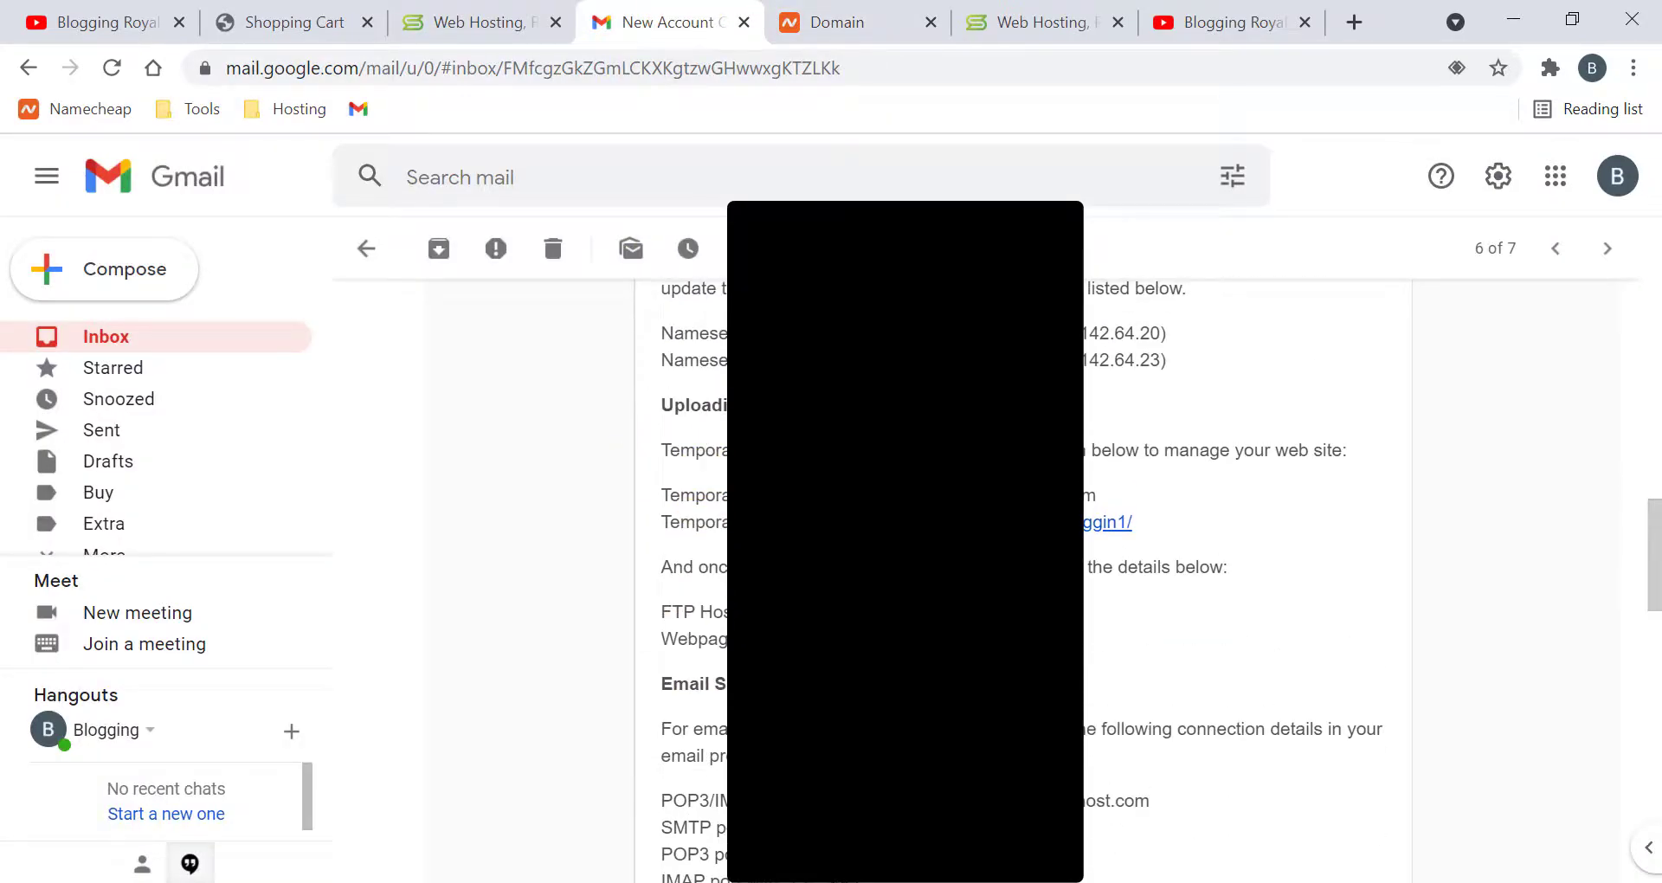
scroll(718, 571, down, 1)
scroll(720, 571, down, 2)
scroll(686, 609, up, 10)
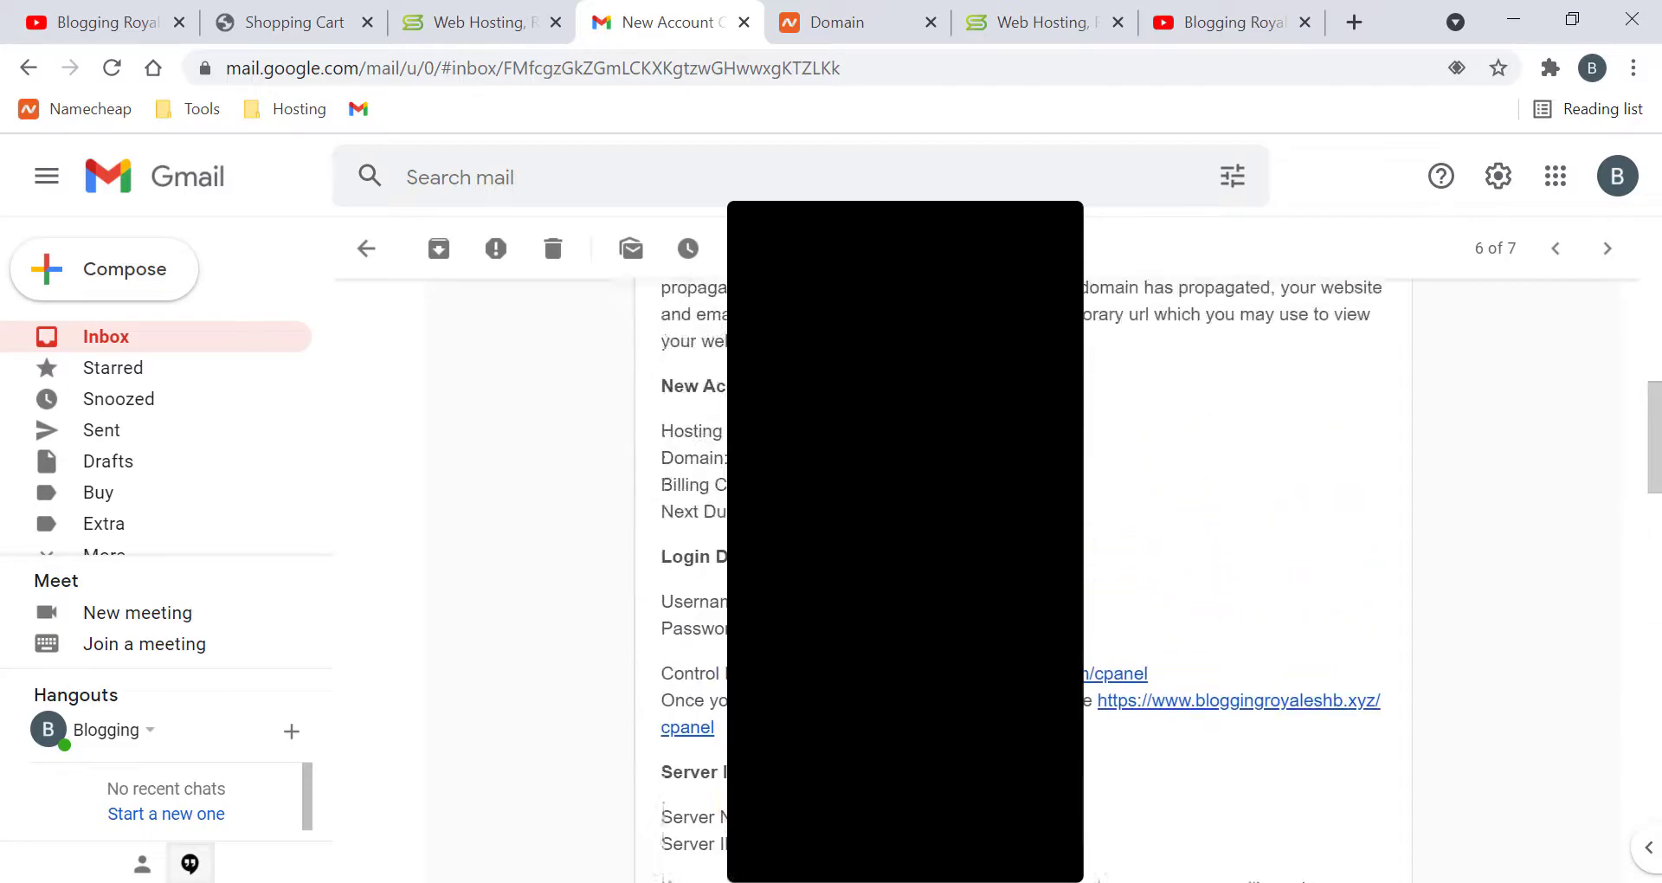
scroll(865, 580, down, 1)
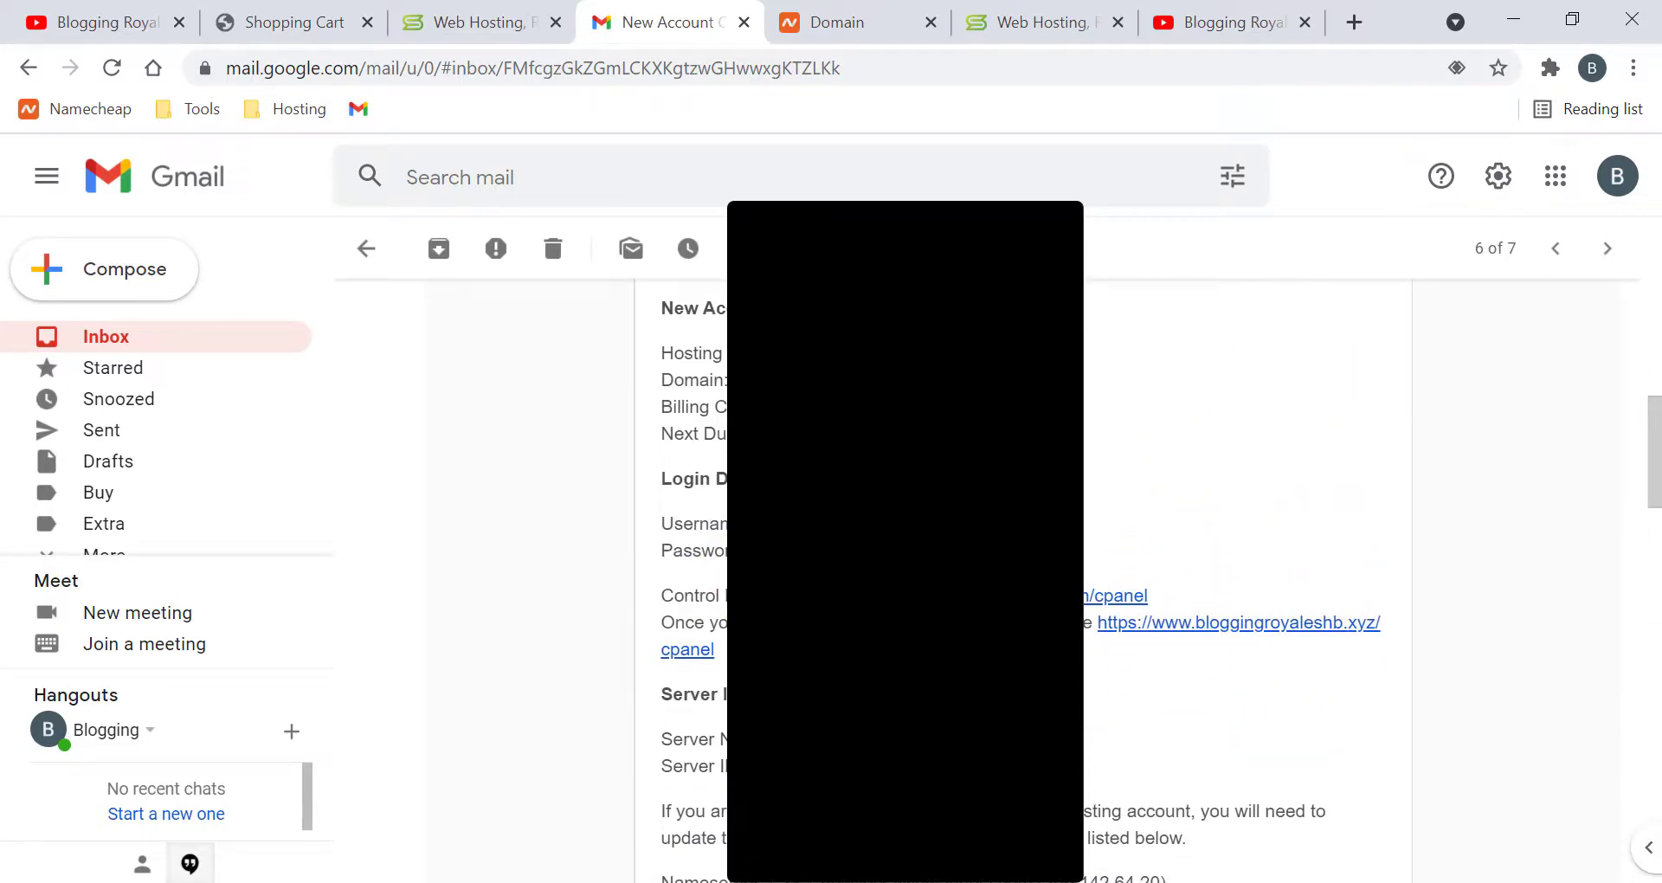
scroll(866, 580, down, 2)
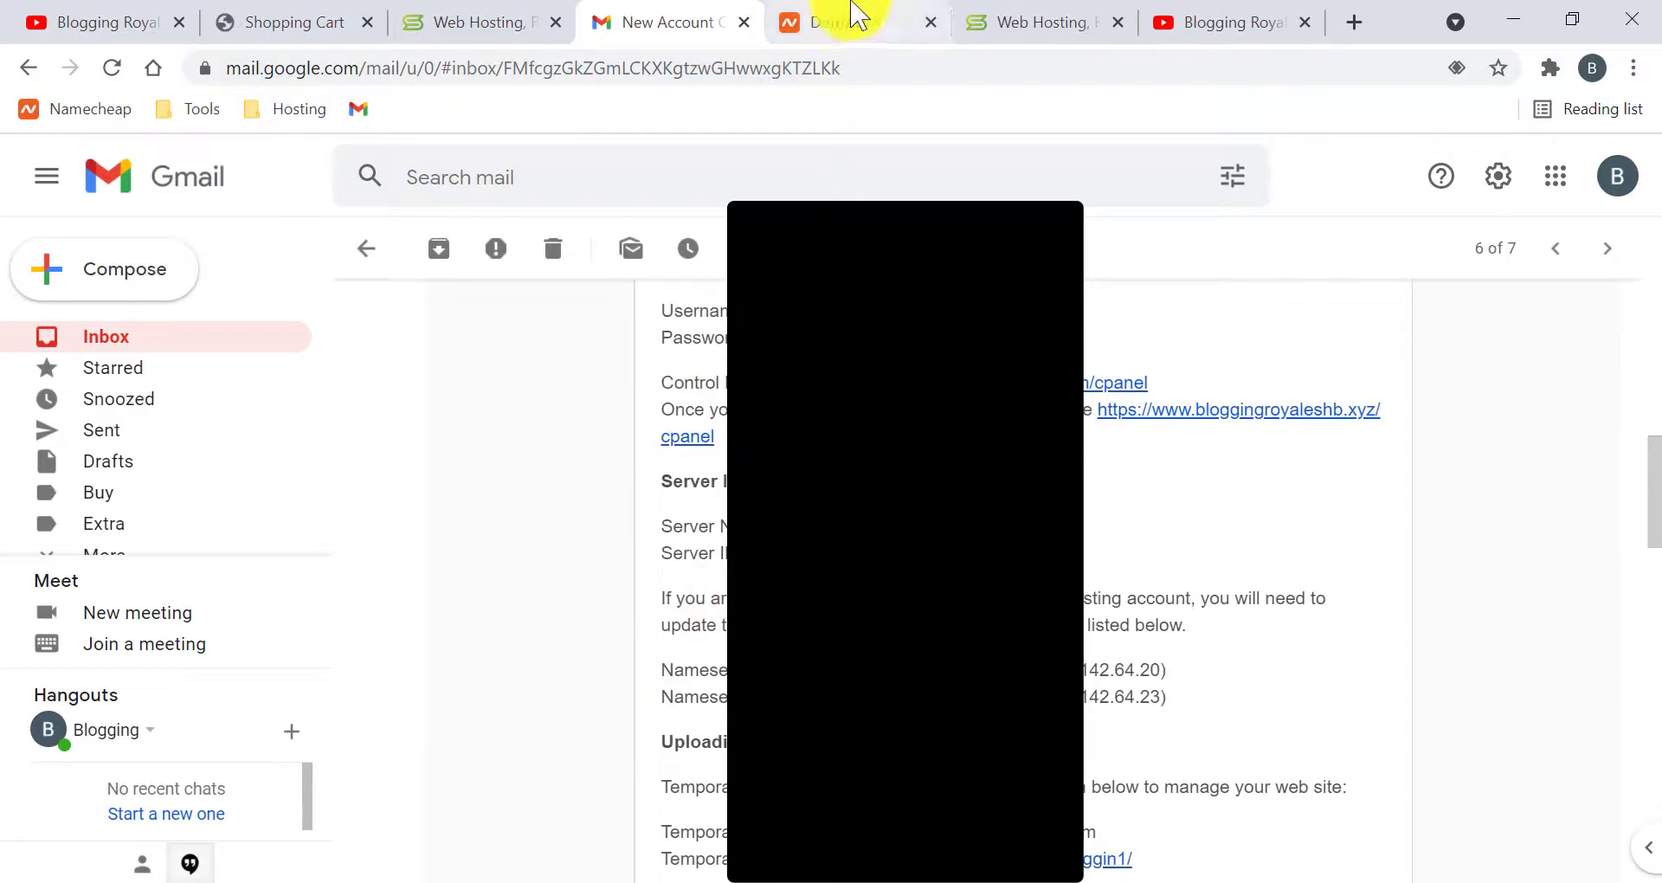
Step: Switch to the ScalaHosting website, go to the account's client area and close the chat invitation
click(1004, 22)
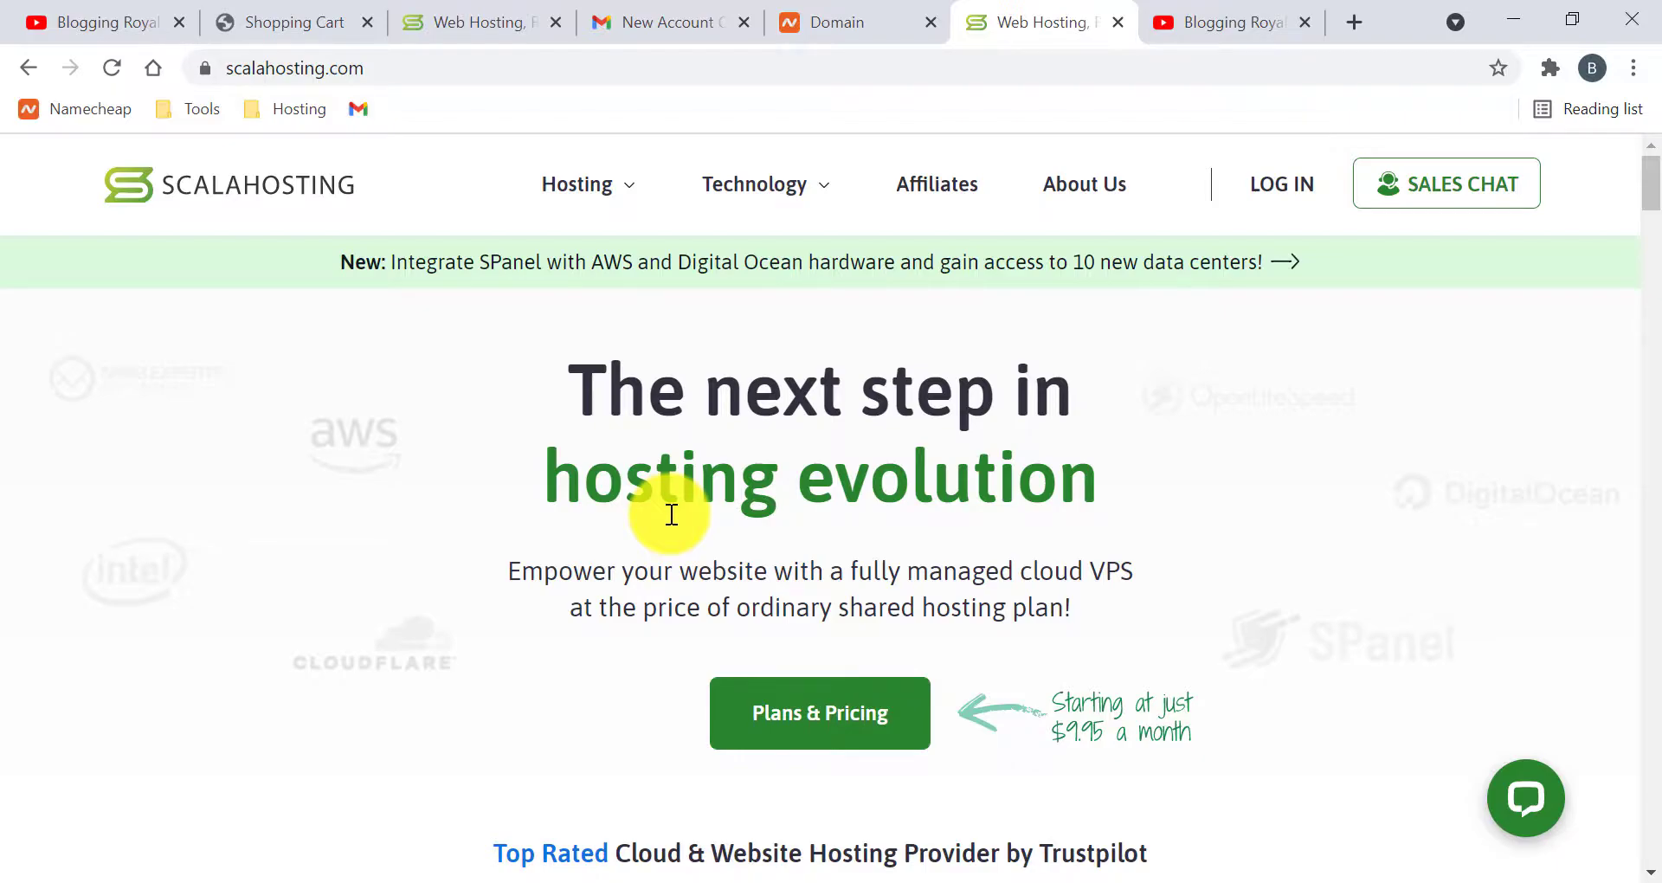
click(1266, 193)
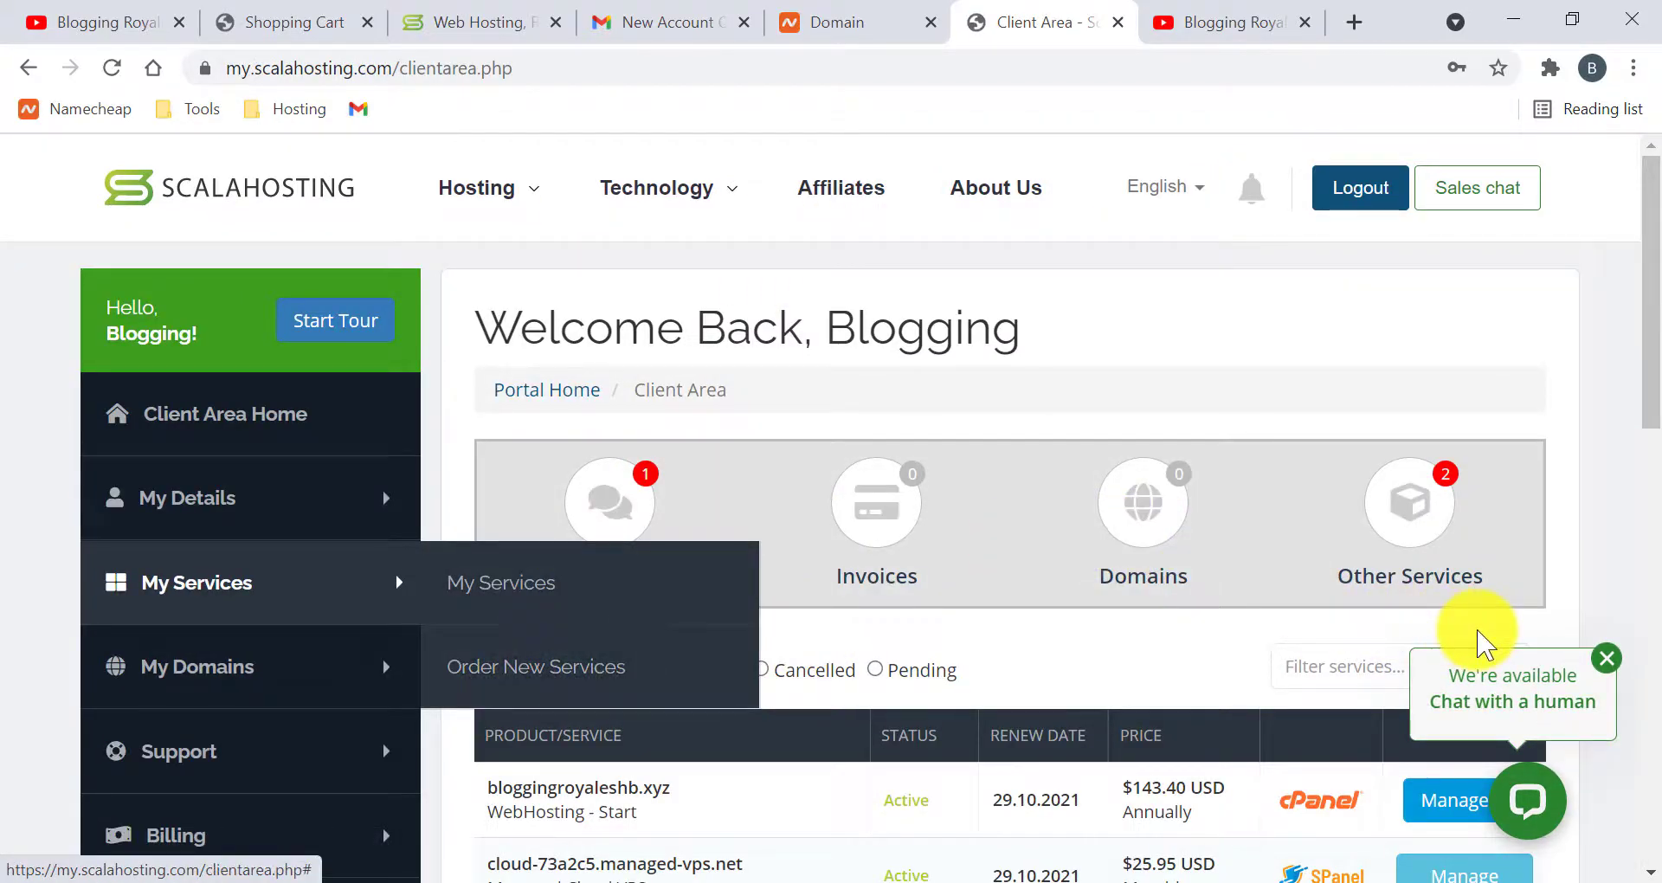
click(1607, 659)
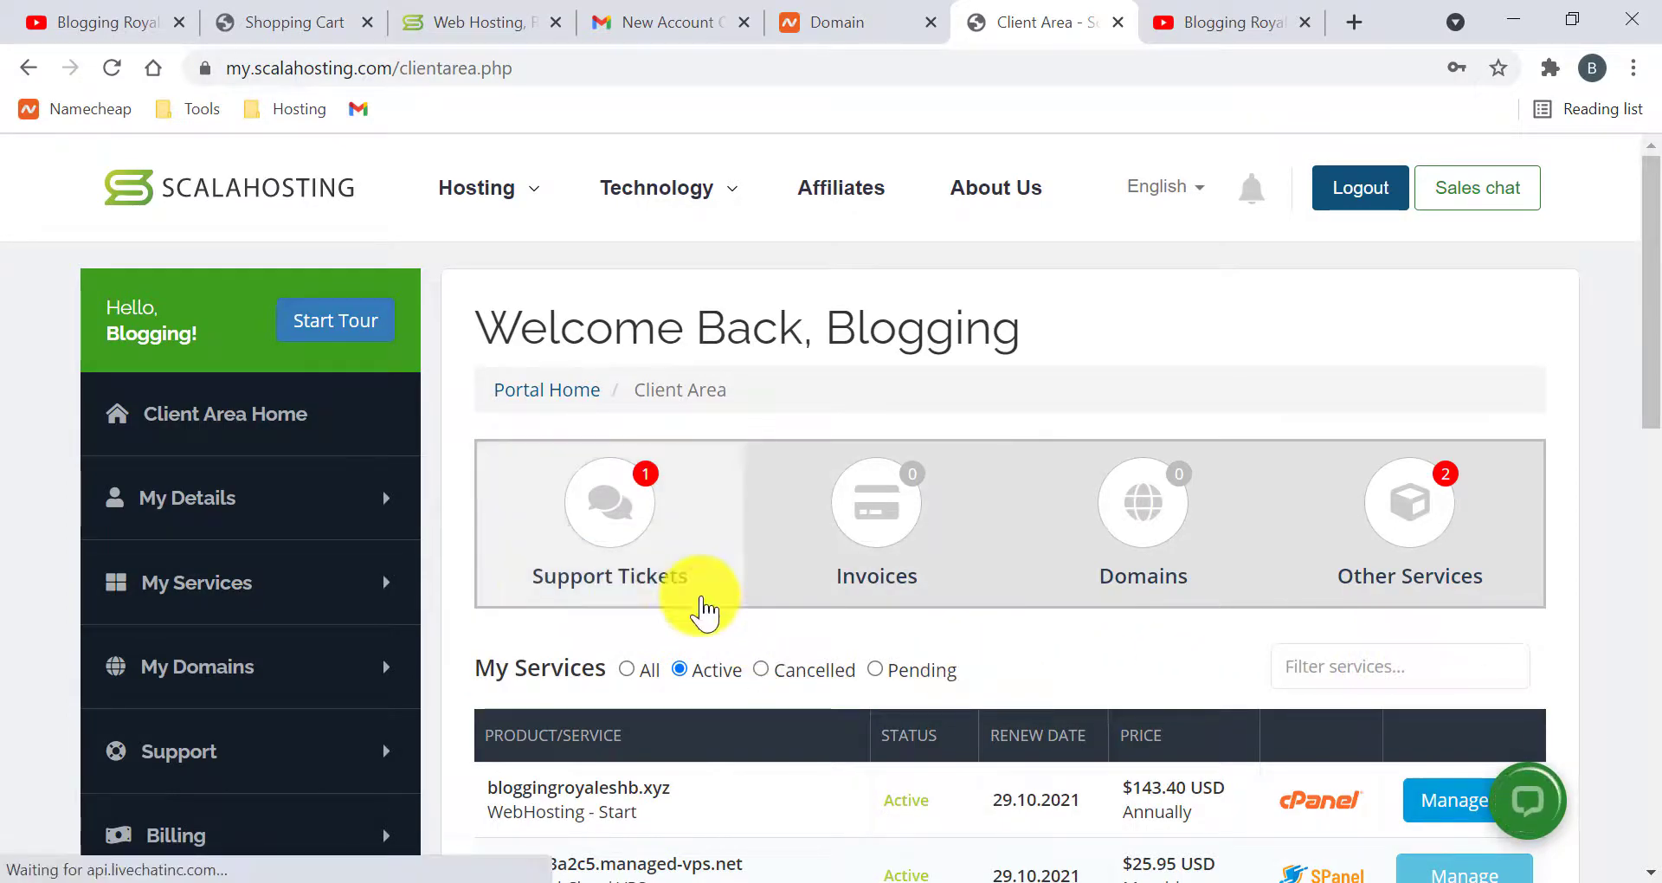
Step: Examine the client area's active services, comparing the bloggingroyaleshb.xyz WebHosting - Start plan with the Managed Cloud VPS entry
scroll(693, 601, down, 2)
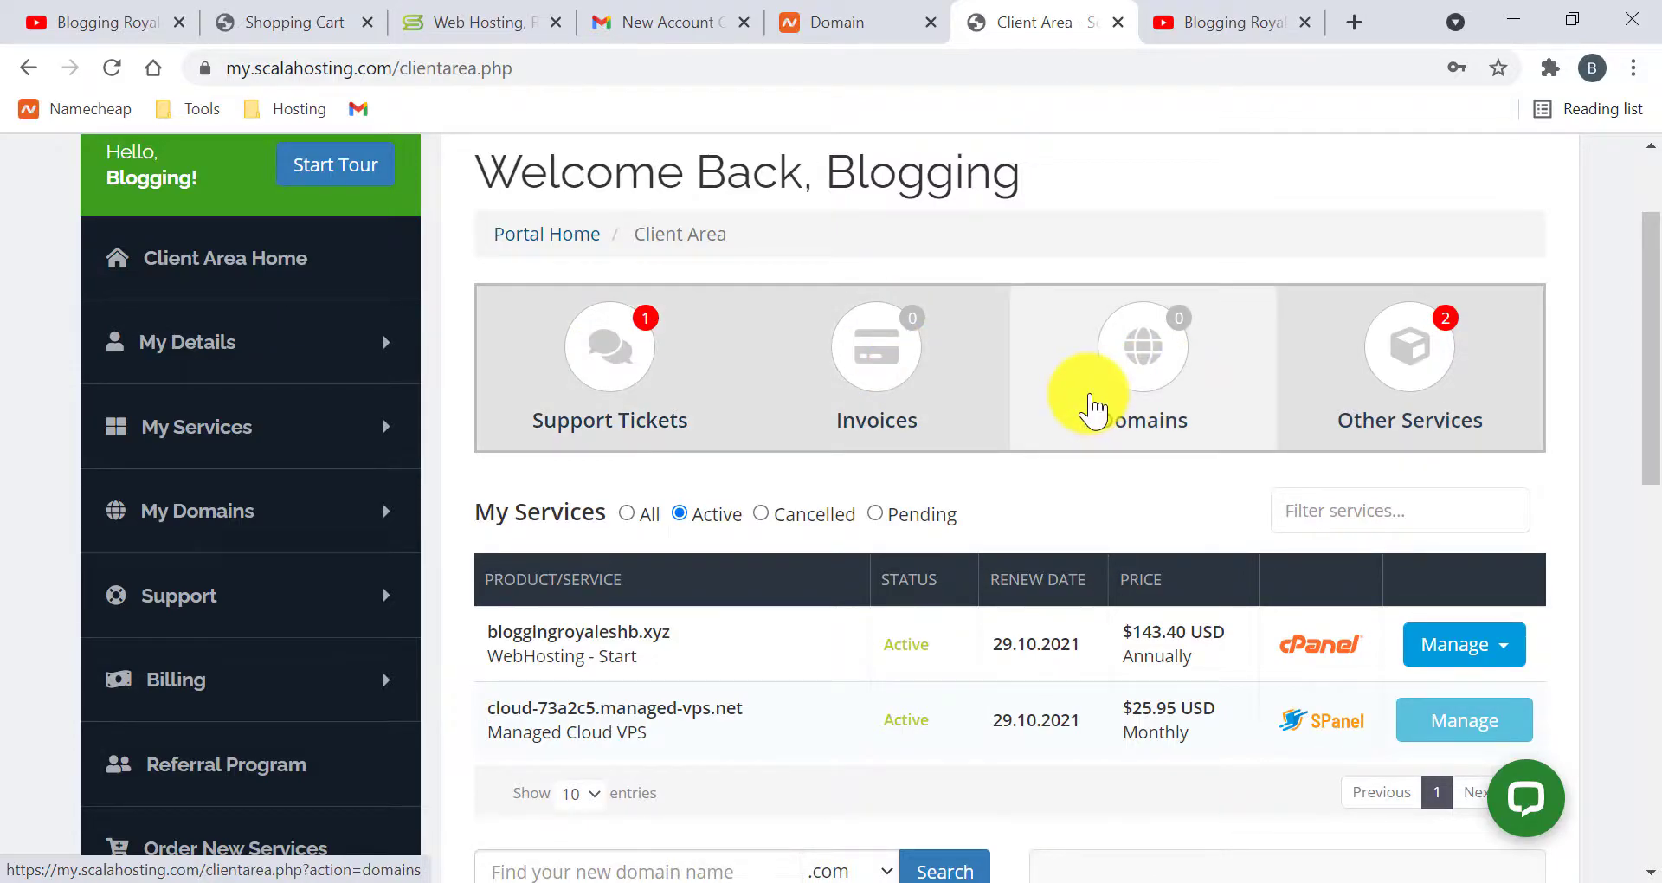
click(1142, 425)
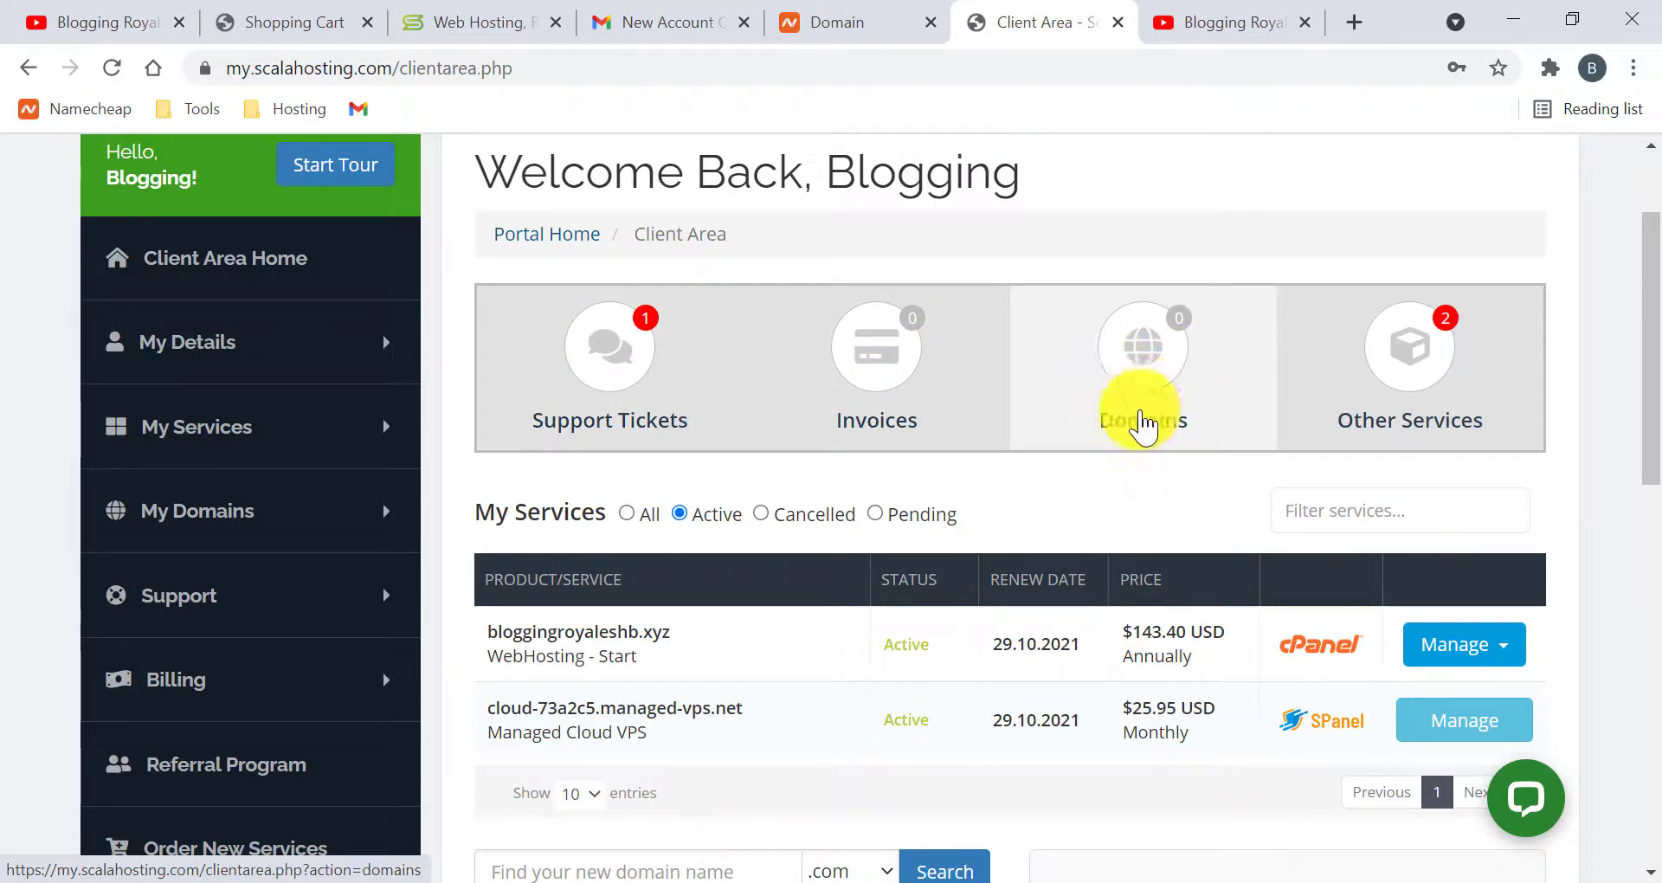
scroll(1425, 381, down, 1)
scroll(1413, 292, up, 1)
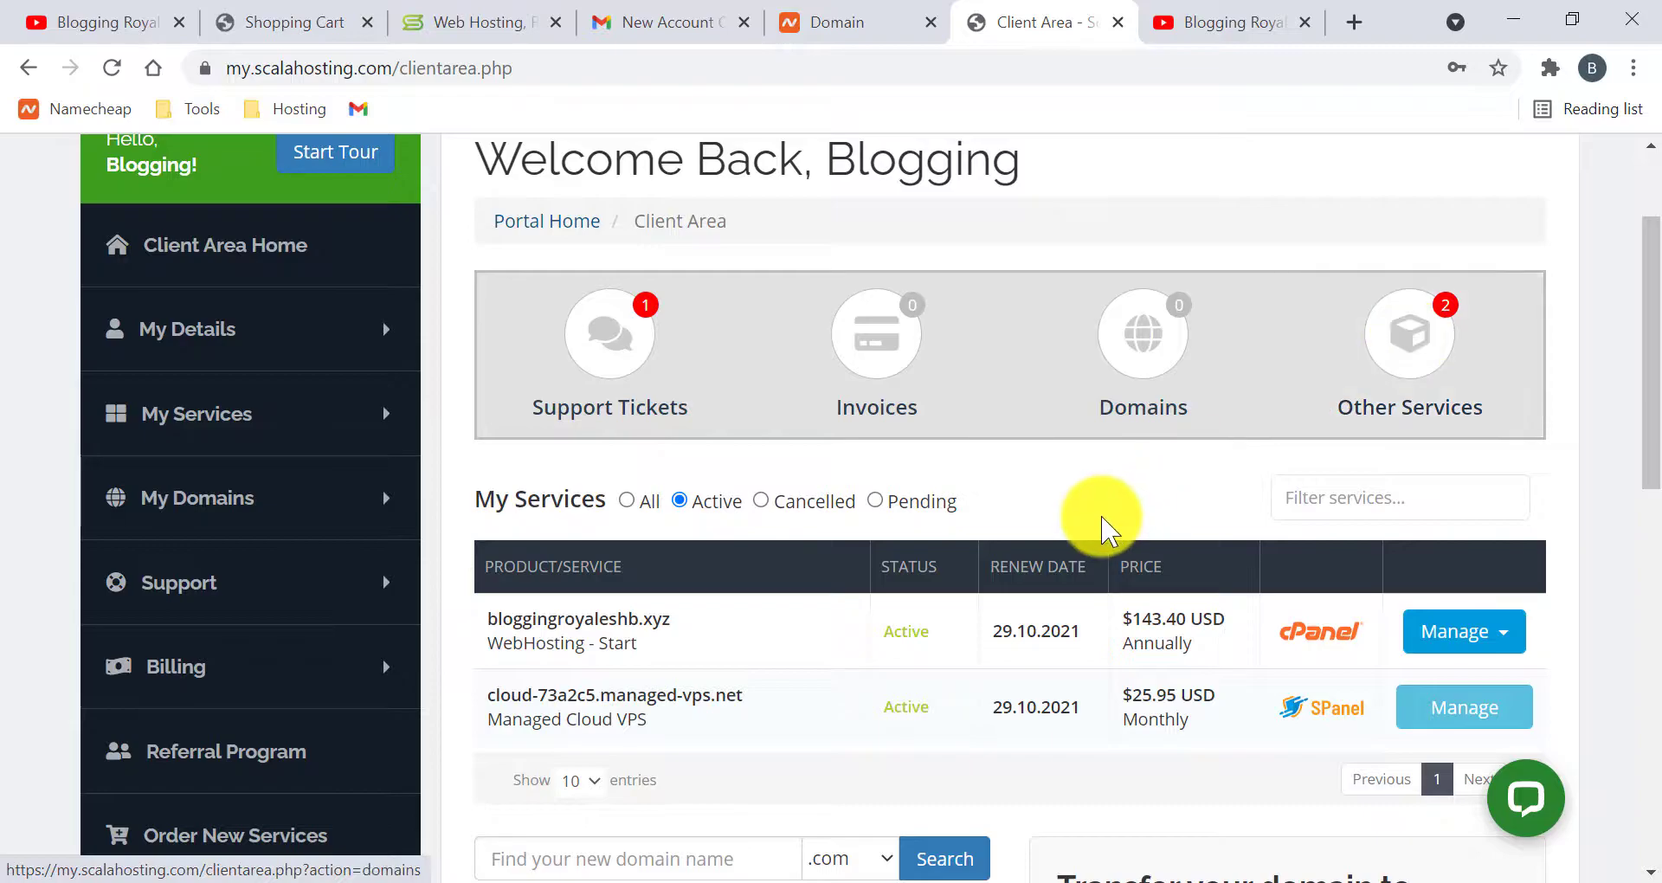
scroll(1102, 530, down, 2)
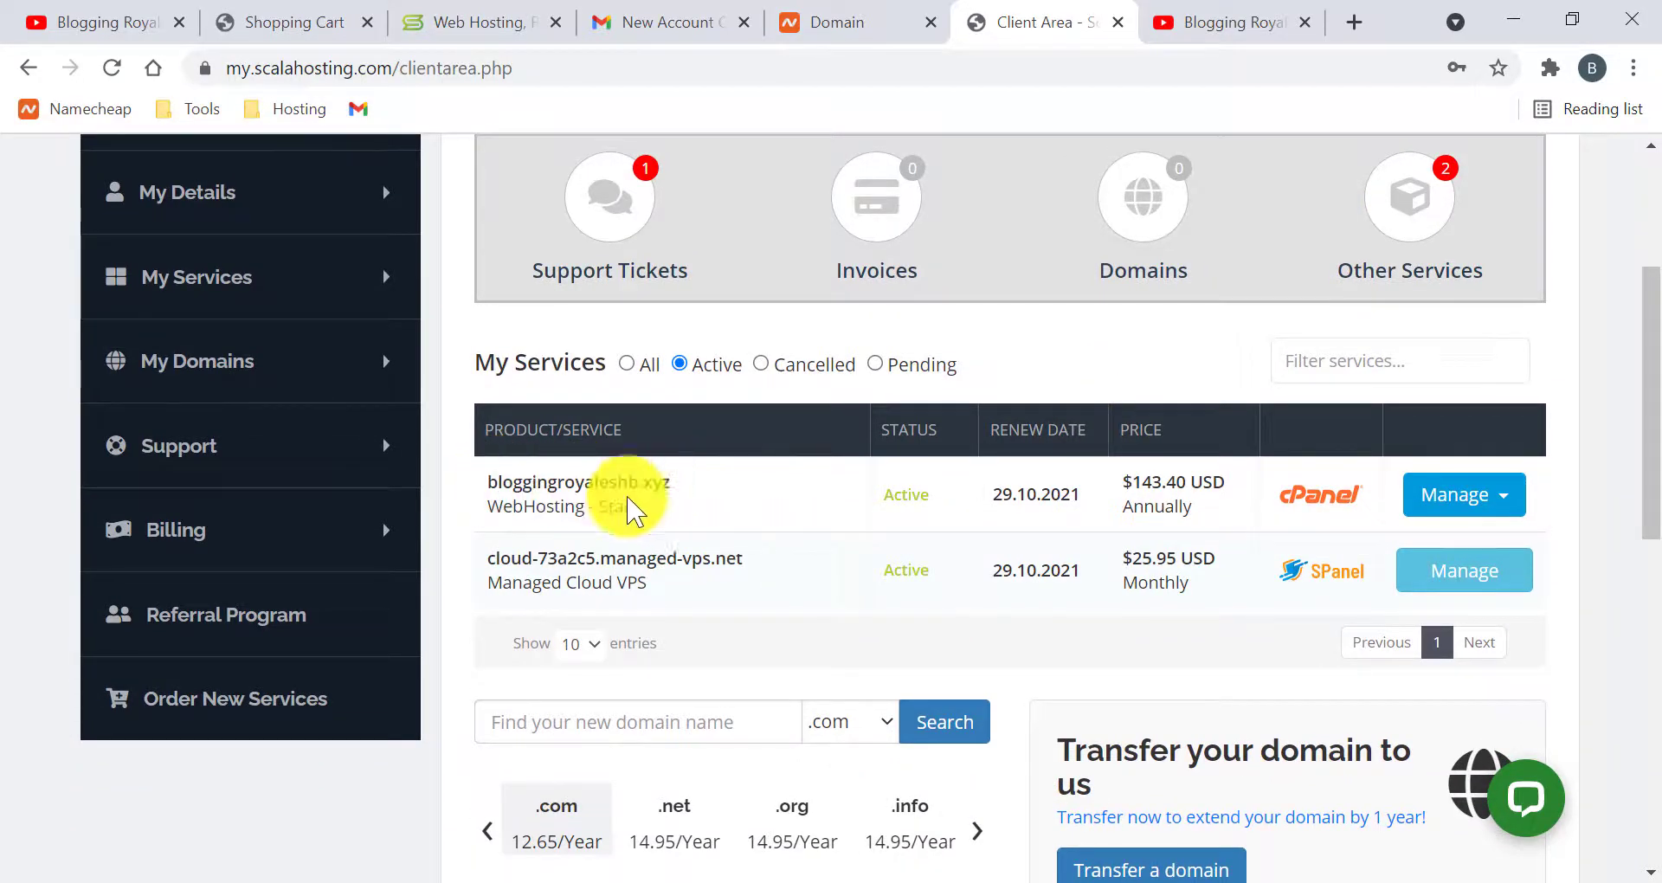
scroll(528, 463, down, 1)
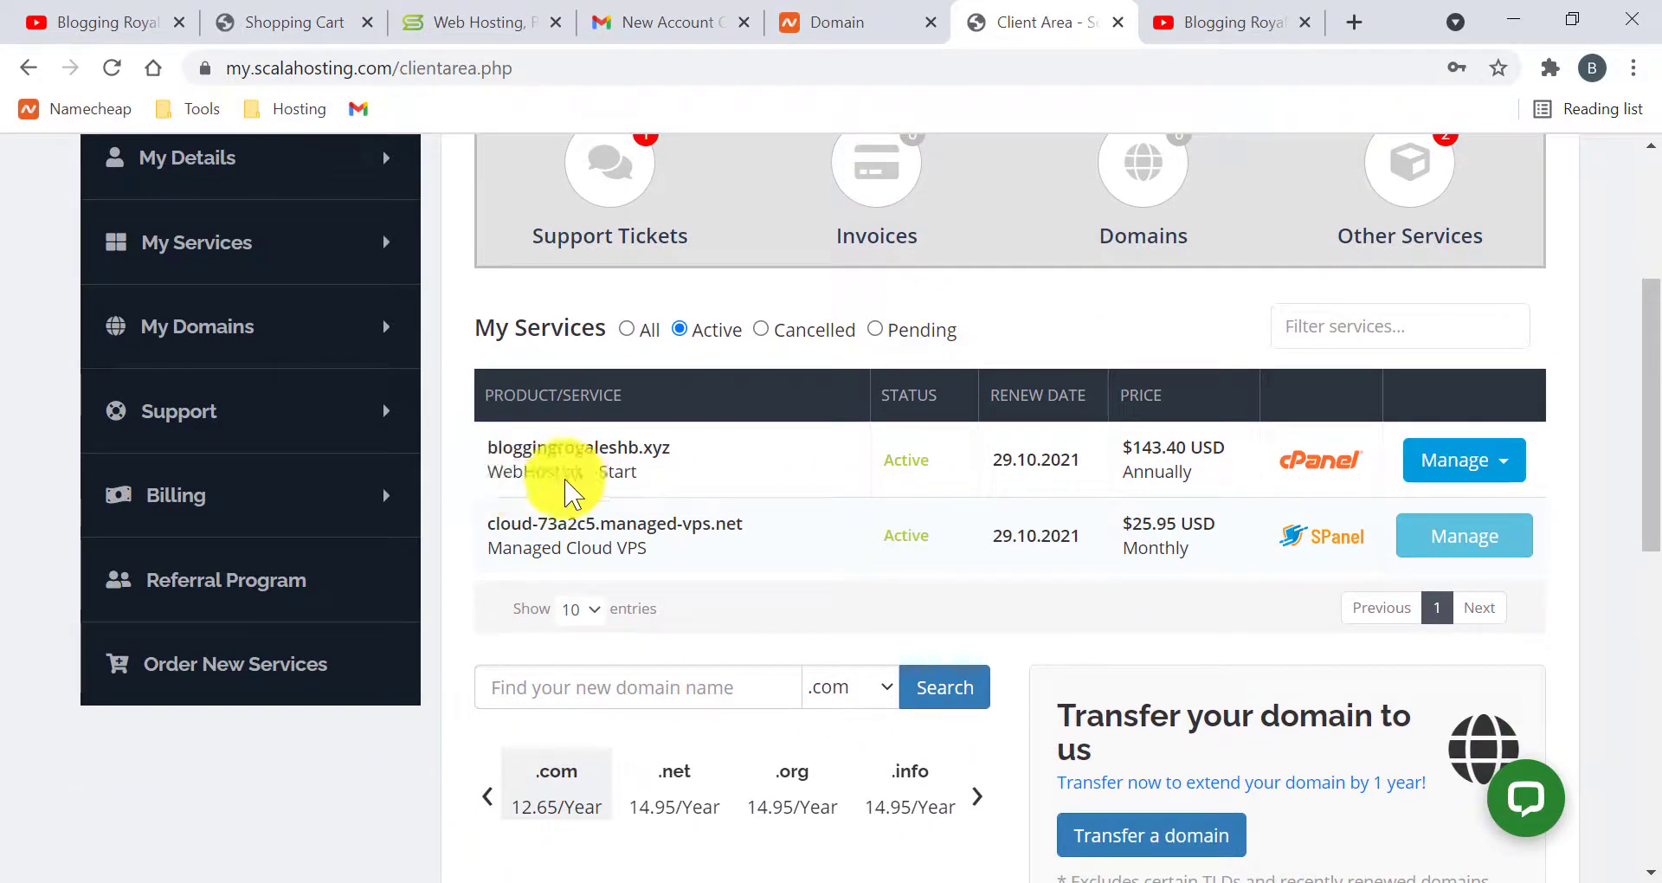
drag(487, 472, 612, 475)
click(730, 557)
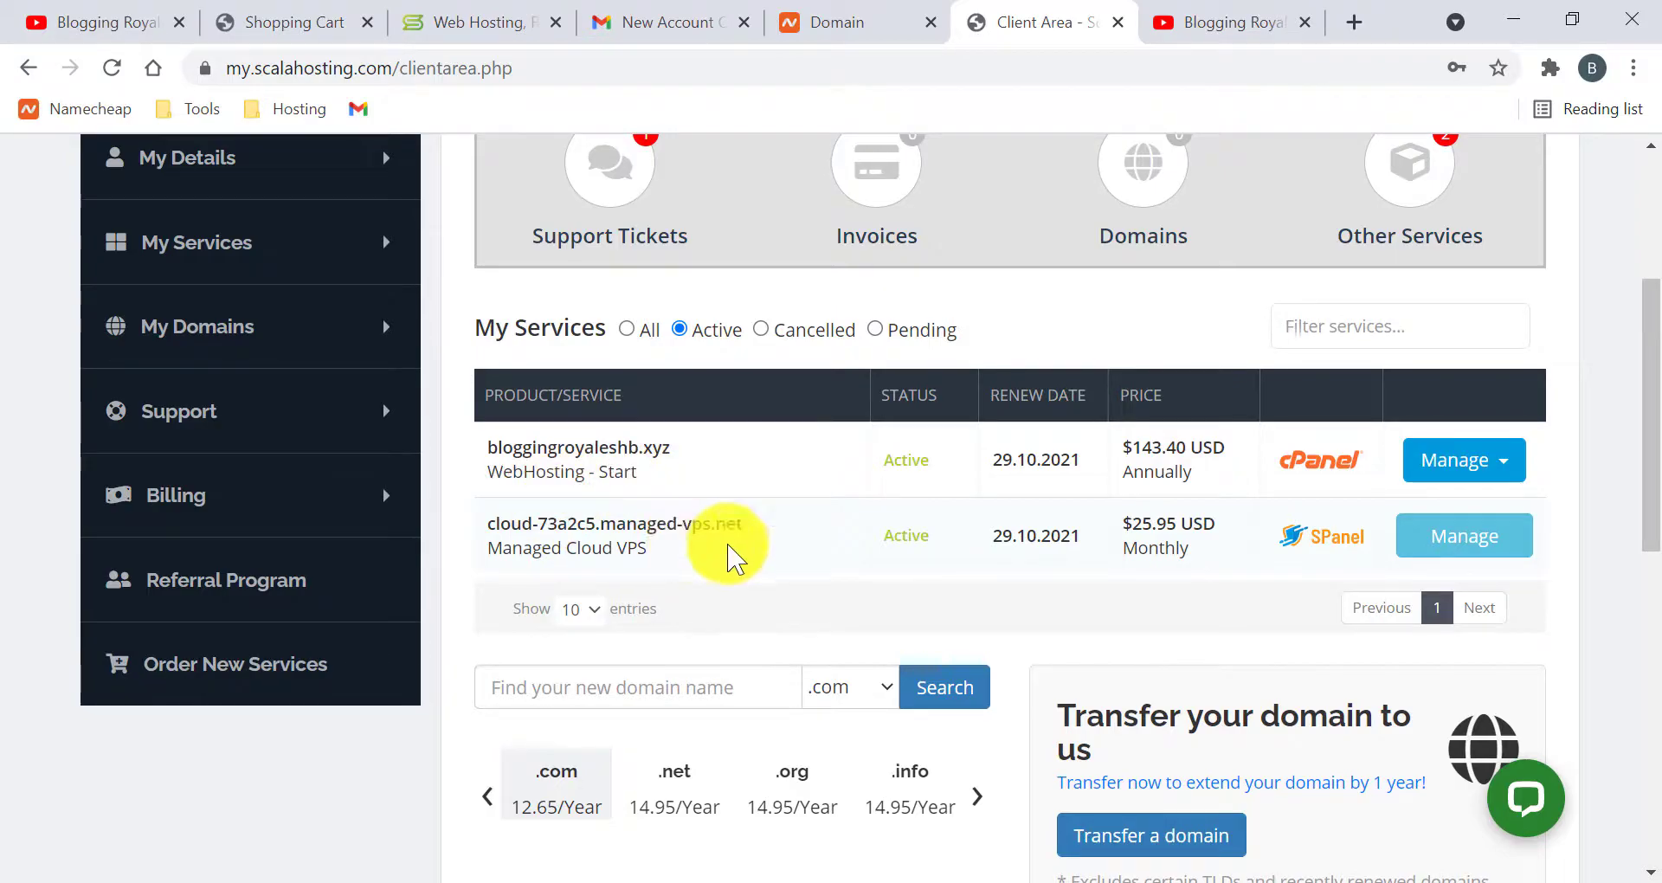
click(531, 554)
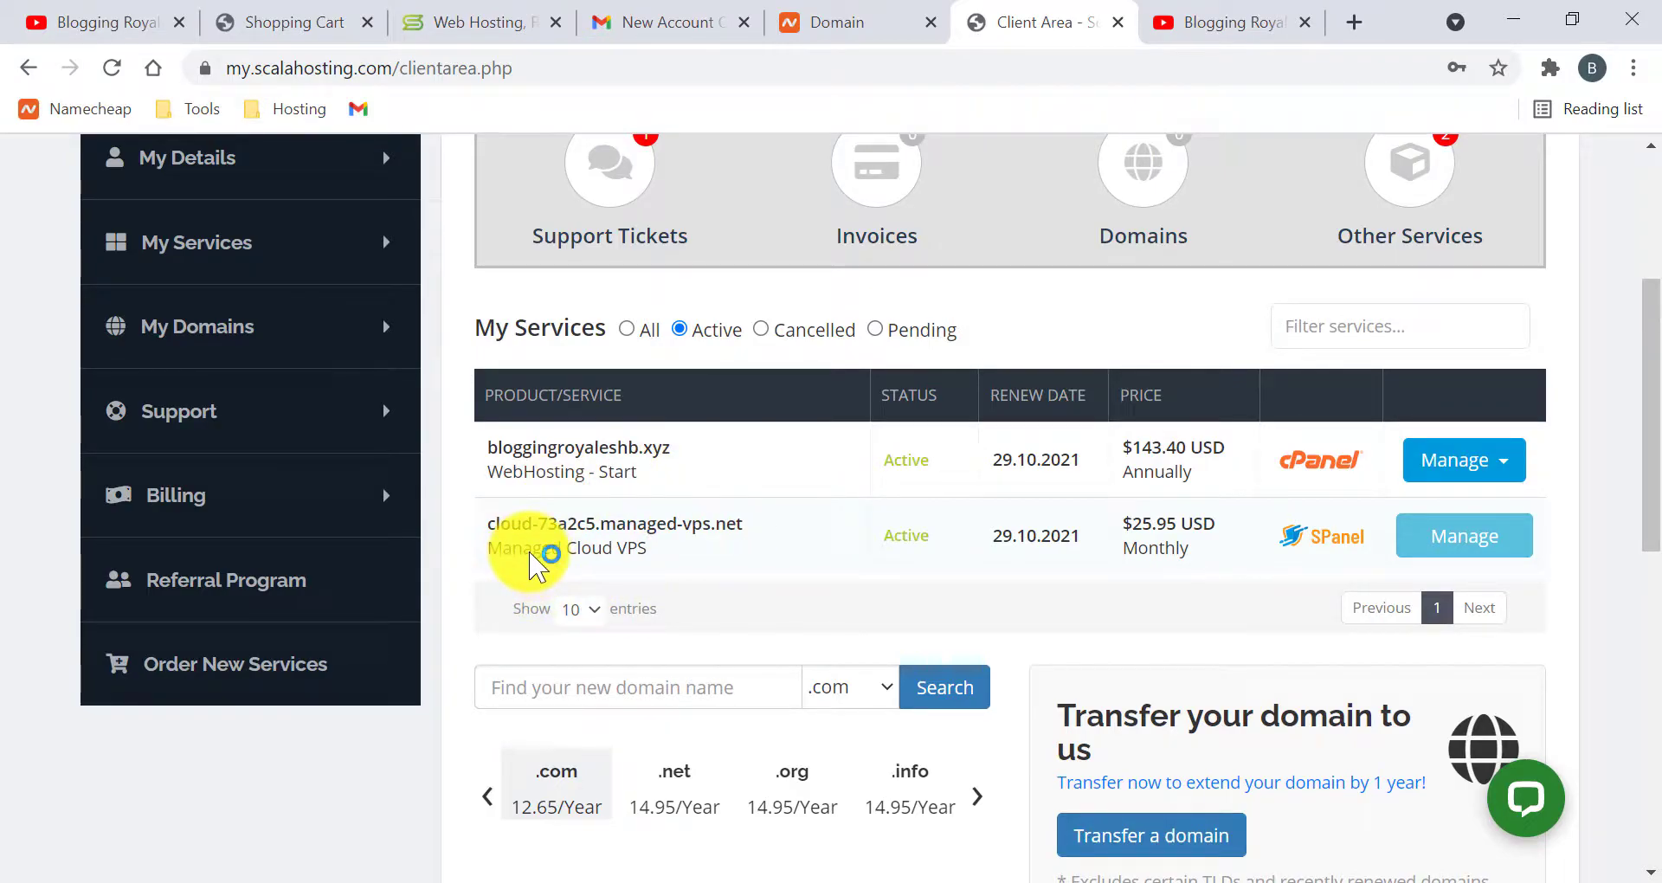
scroll(571, 545, up, 1)
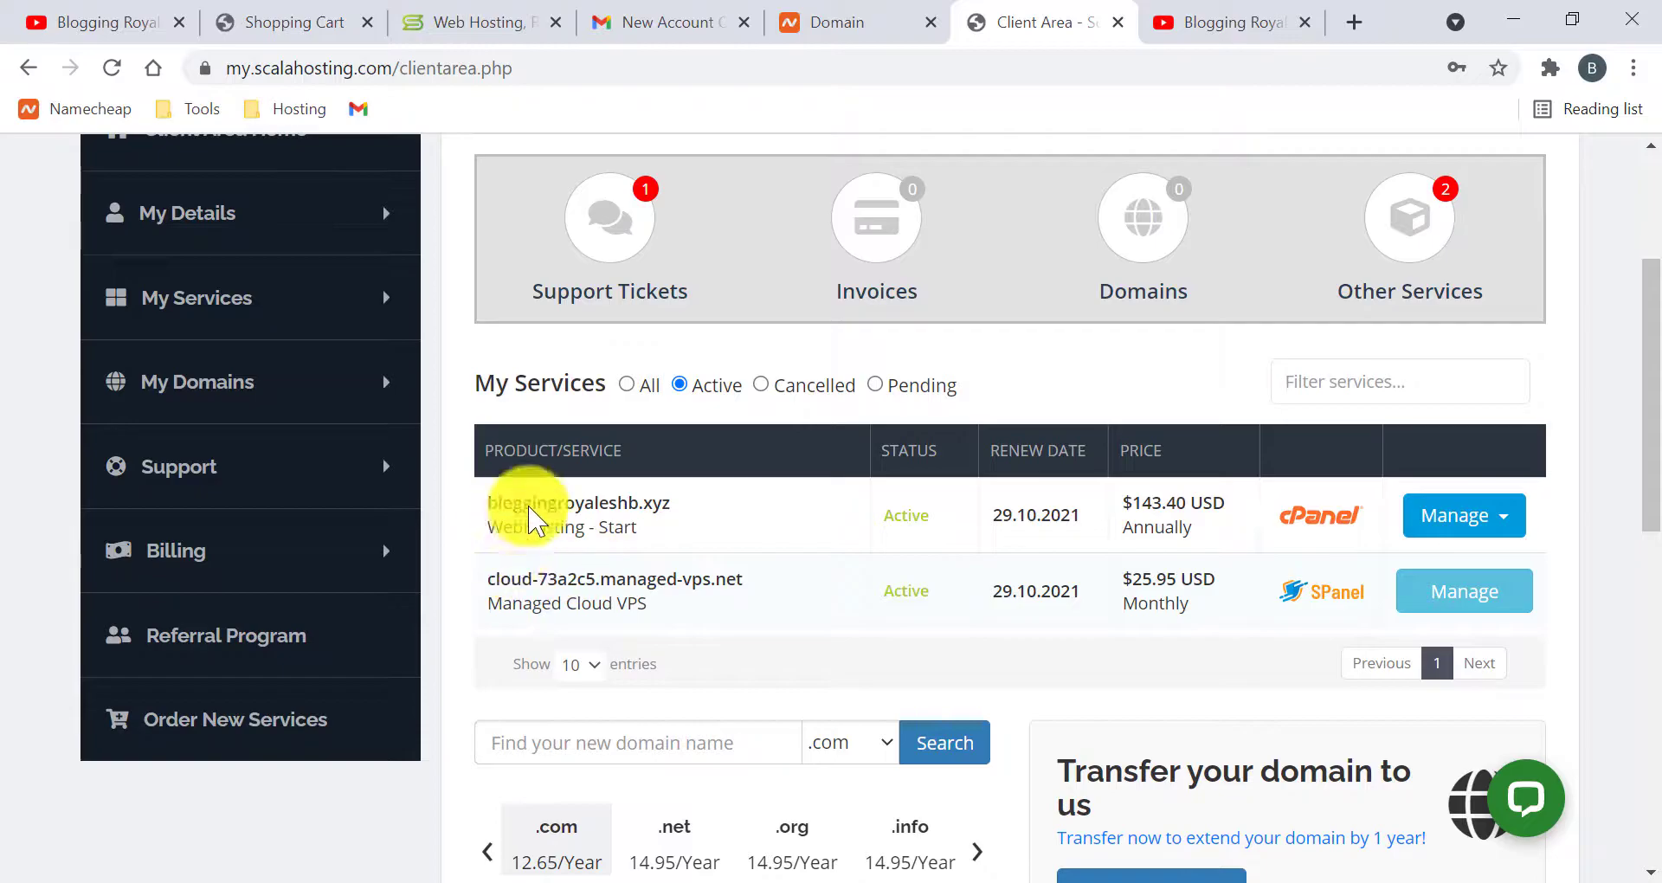
drag(482, 501, 678, 512)
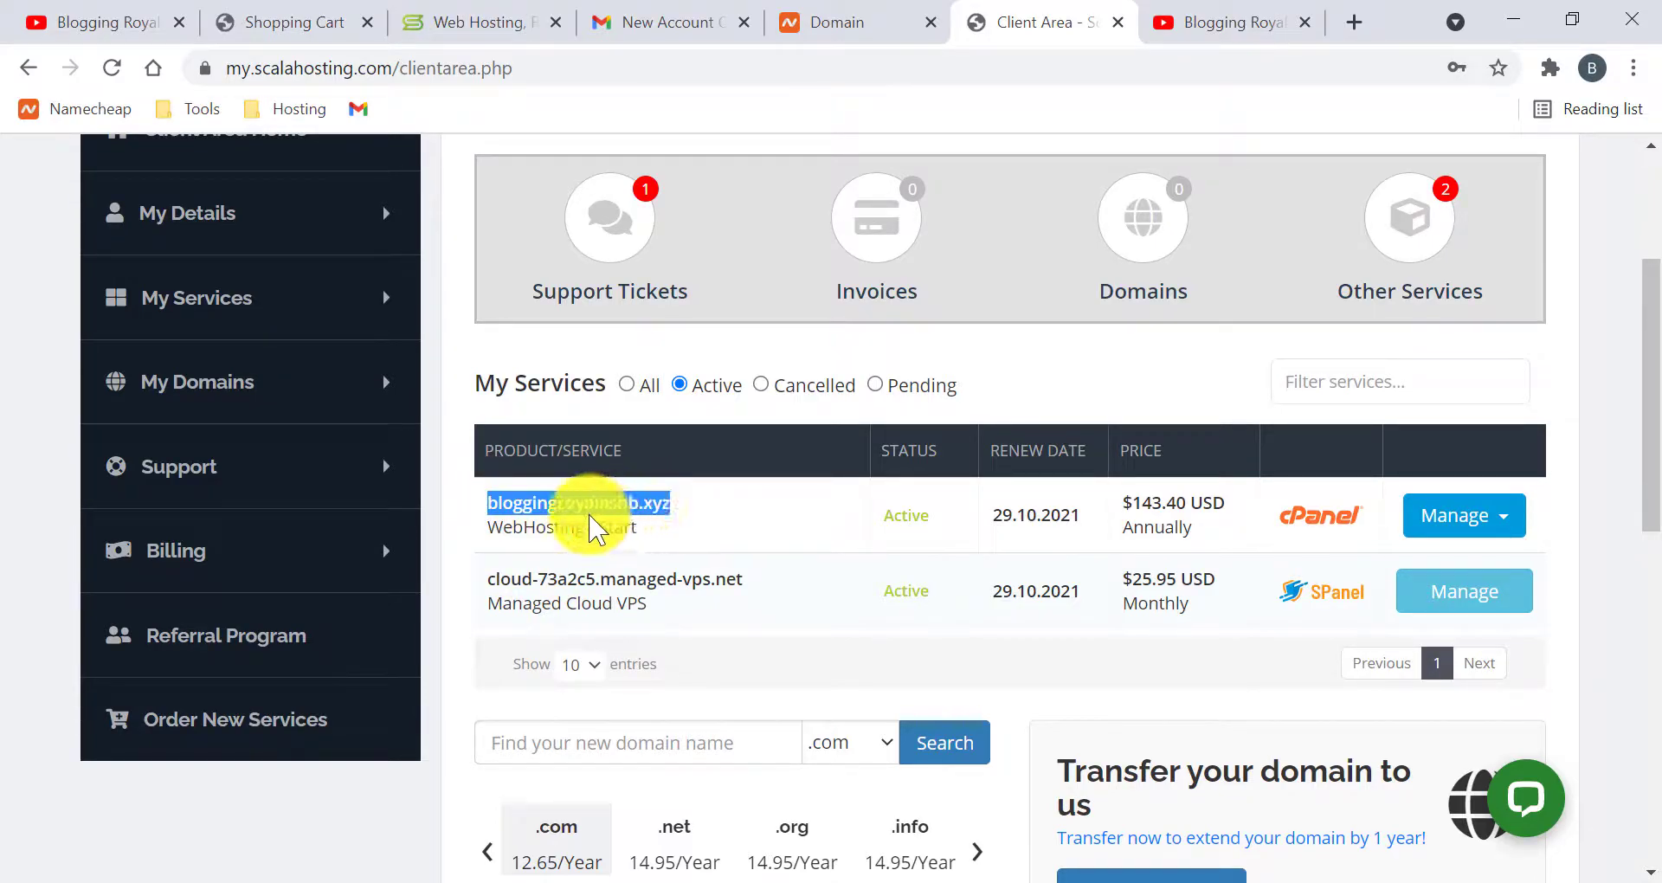
click(592, 521)
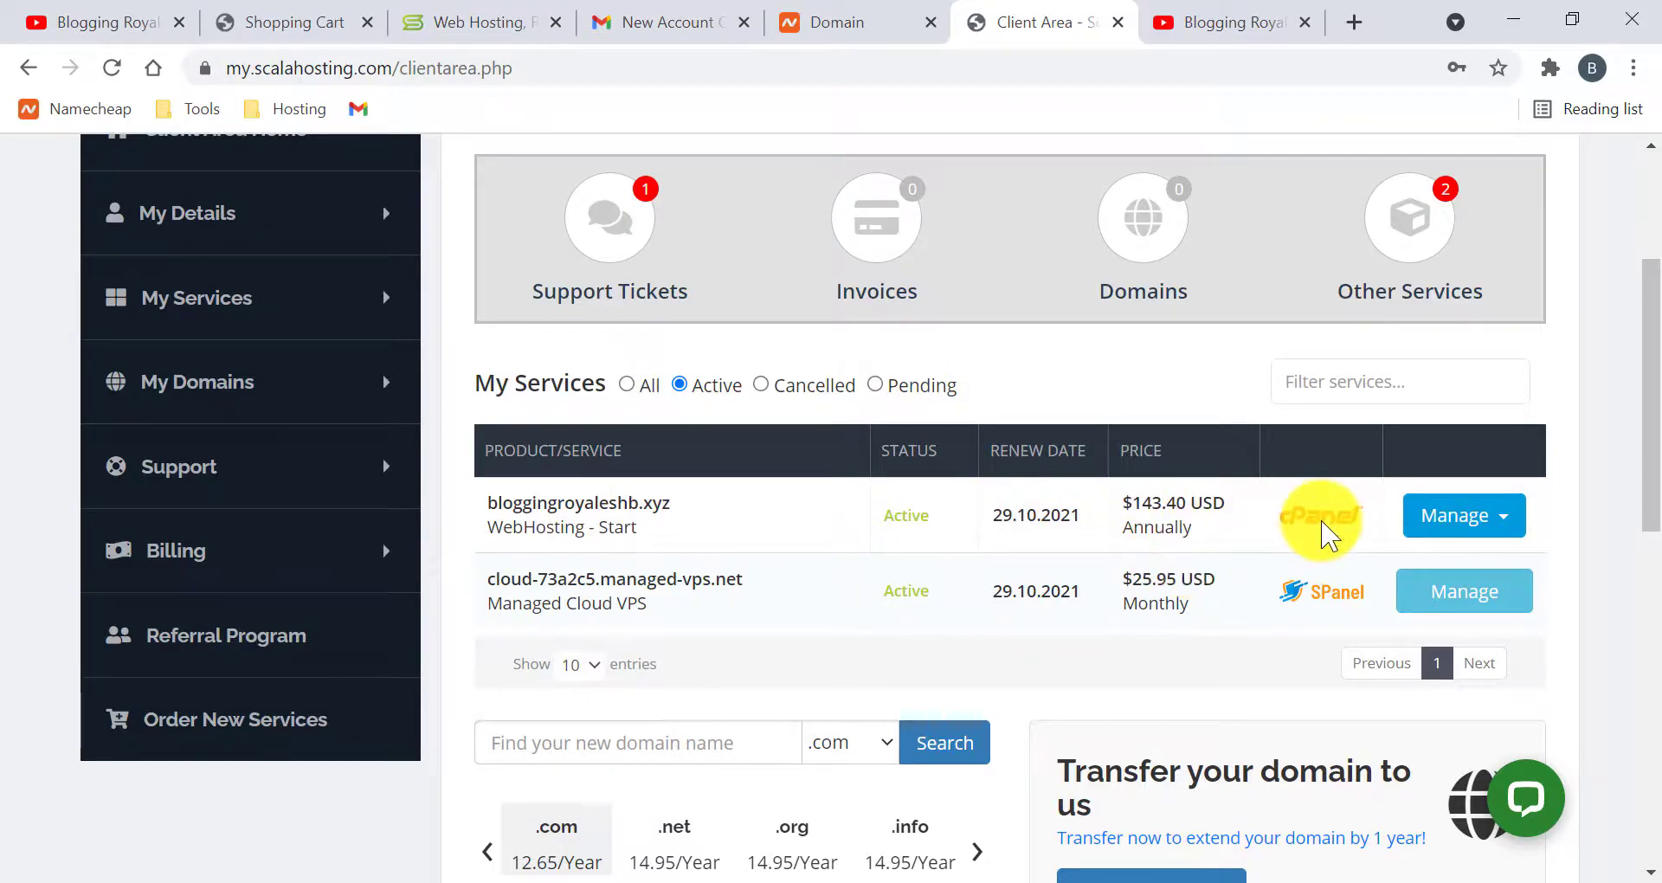
Step: Open the Manage Service page for the bloggingroyaleshb.xyz WebHosting - Start plan
click(1463, 528)
scroll(1385, 588, down, 2)
click(1456, 372)
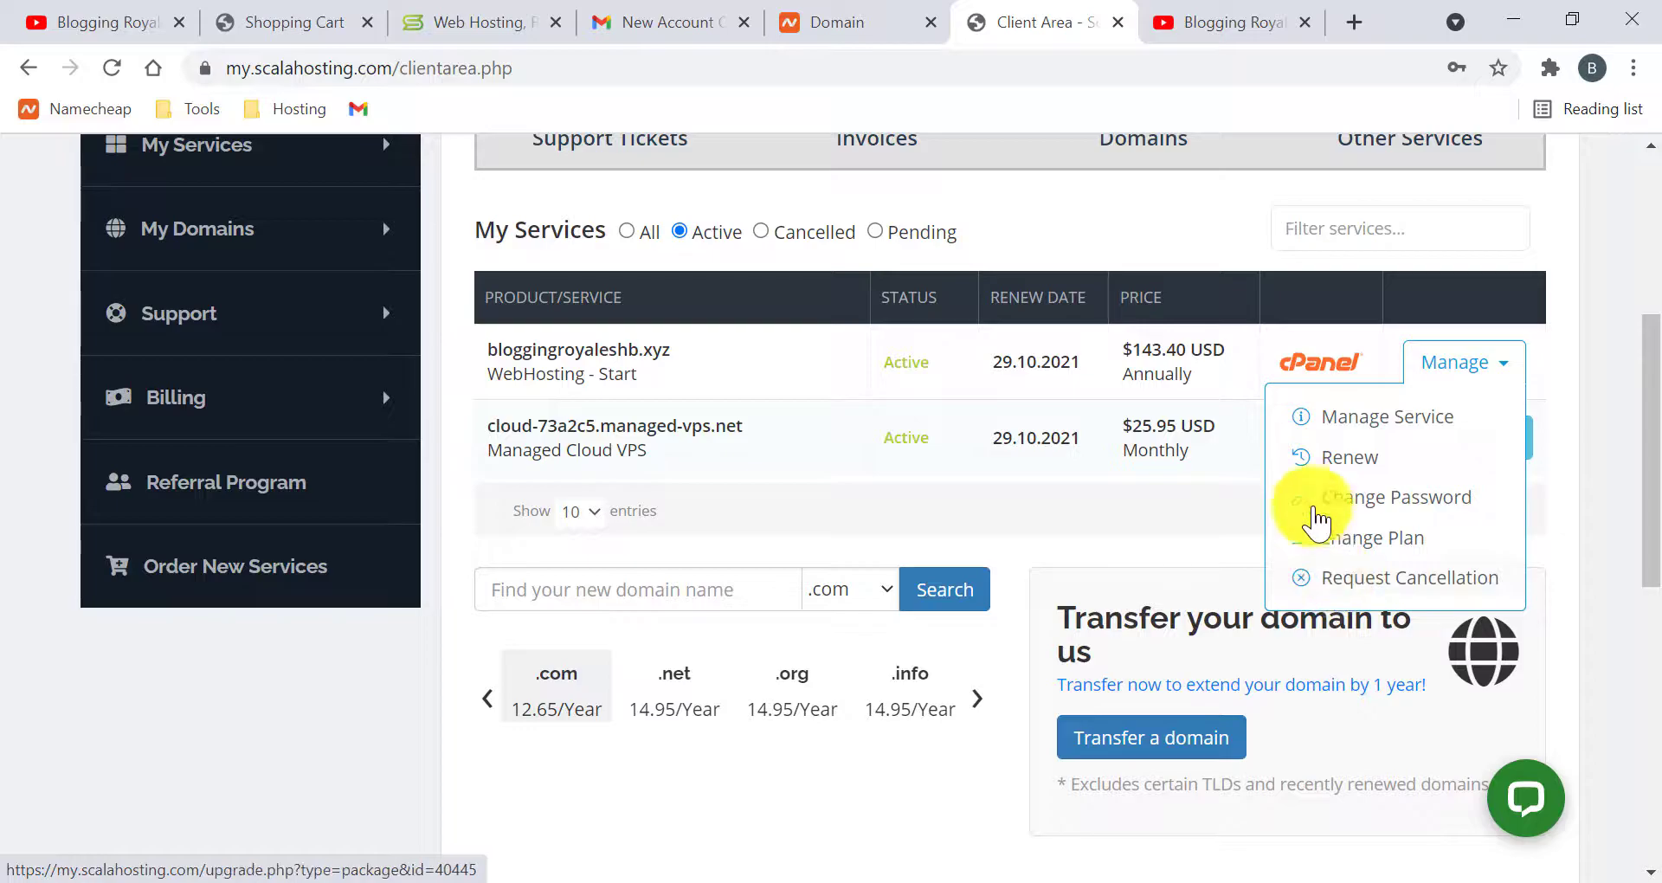
click(1376, 417)
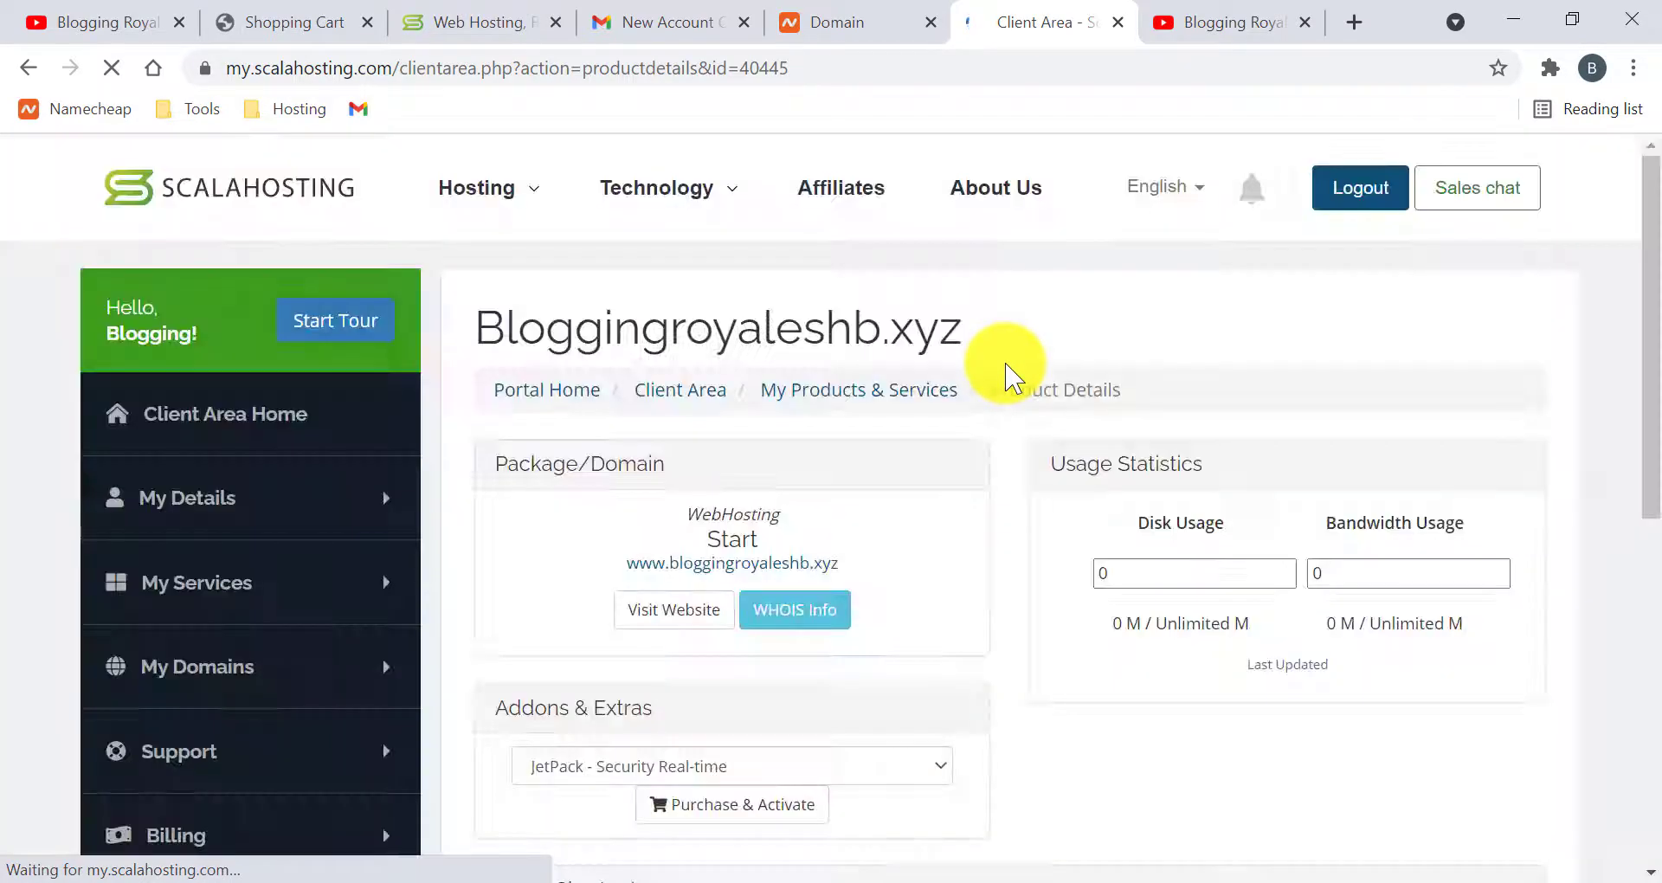
Step: Look through the hosting plan's product details, including usage statistics, add-ons, quick shortcuts, e-mail account creation and billing overview
scroll(1017, 519, down, 2)
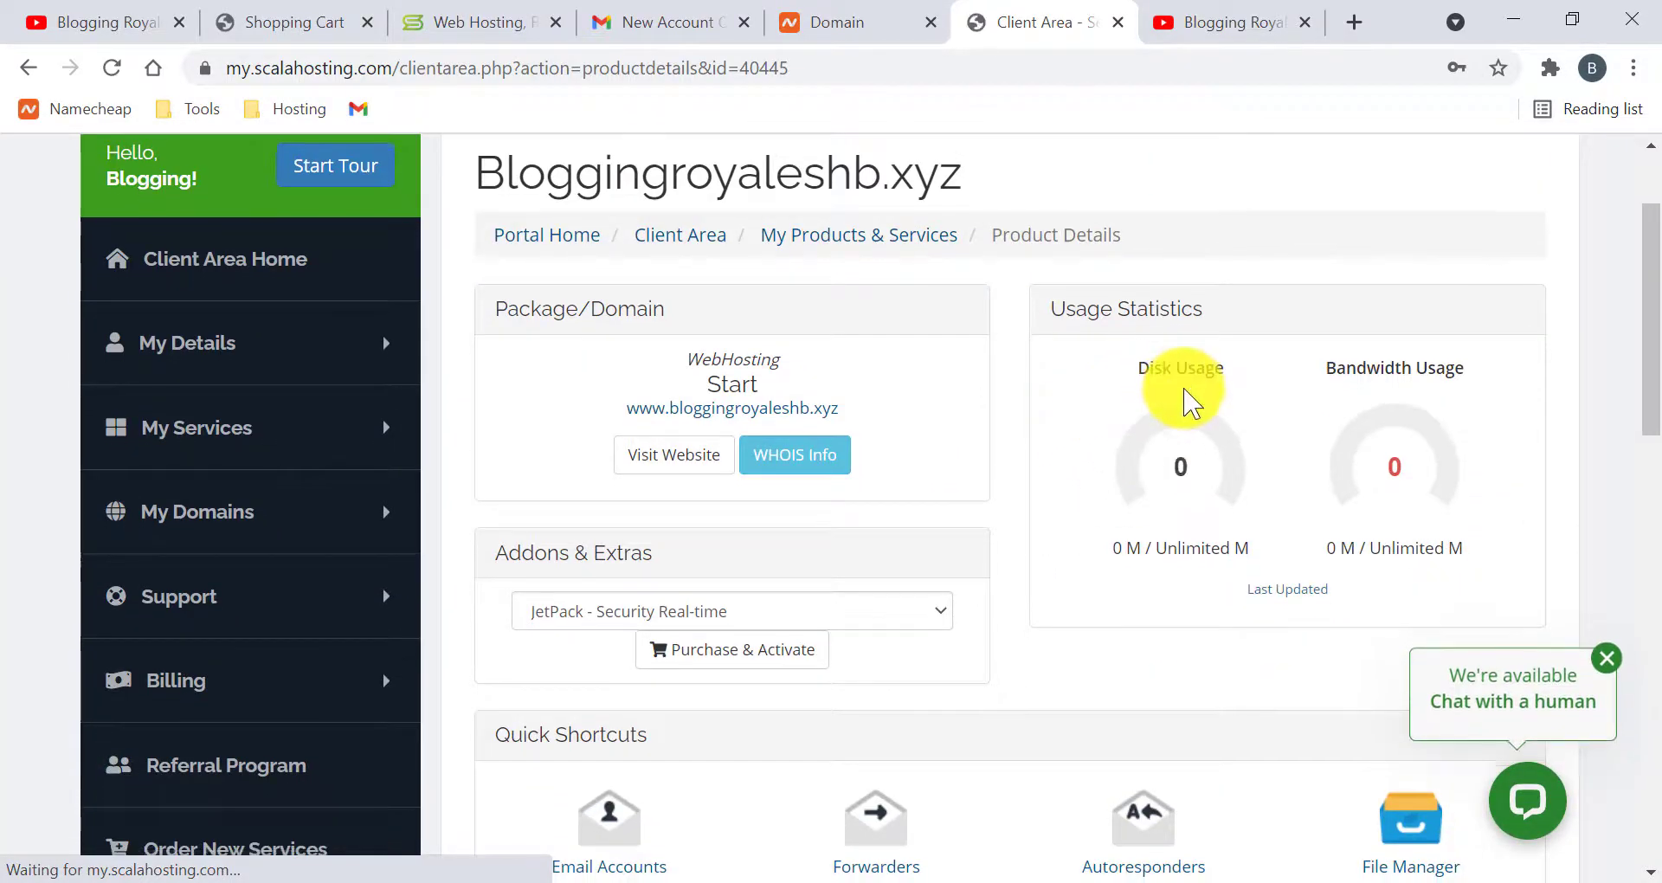
scroll(1186, 400, down, 1)
scroll(1465, 323, down, 1)
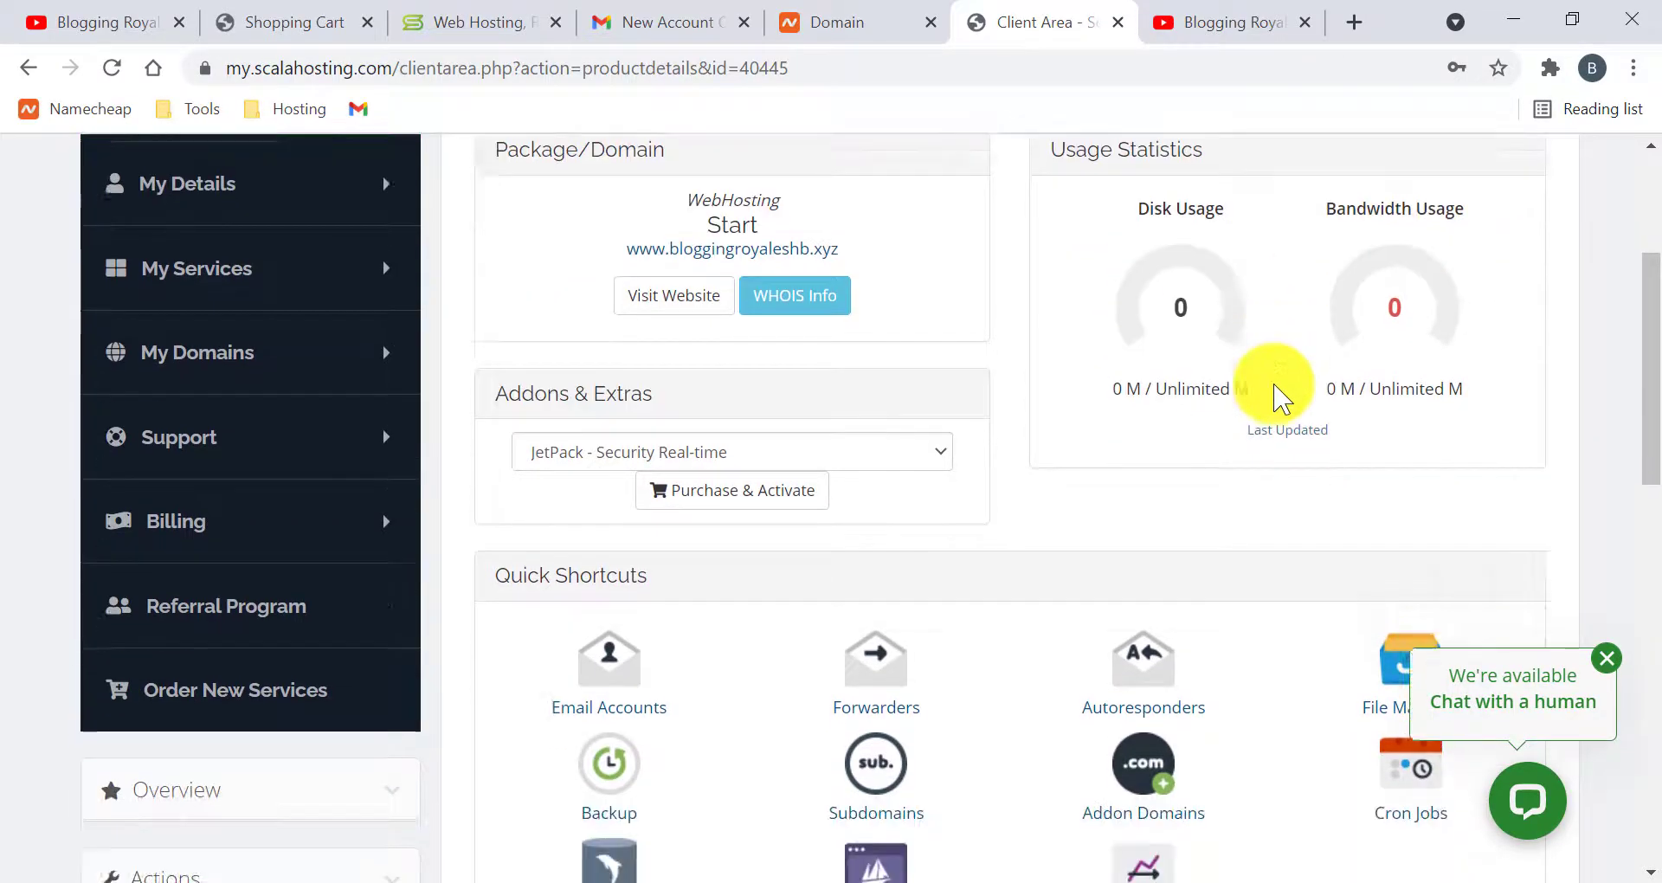
scroll(1211, 390, down, 1)
scroll(779, 355, up, 1)
scroll(692, 338, down, 1)
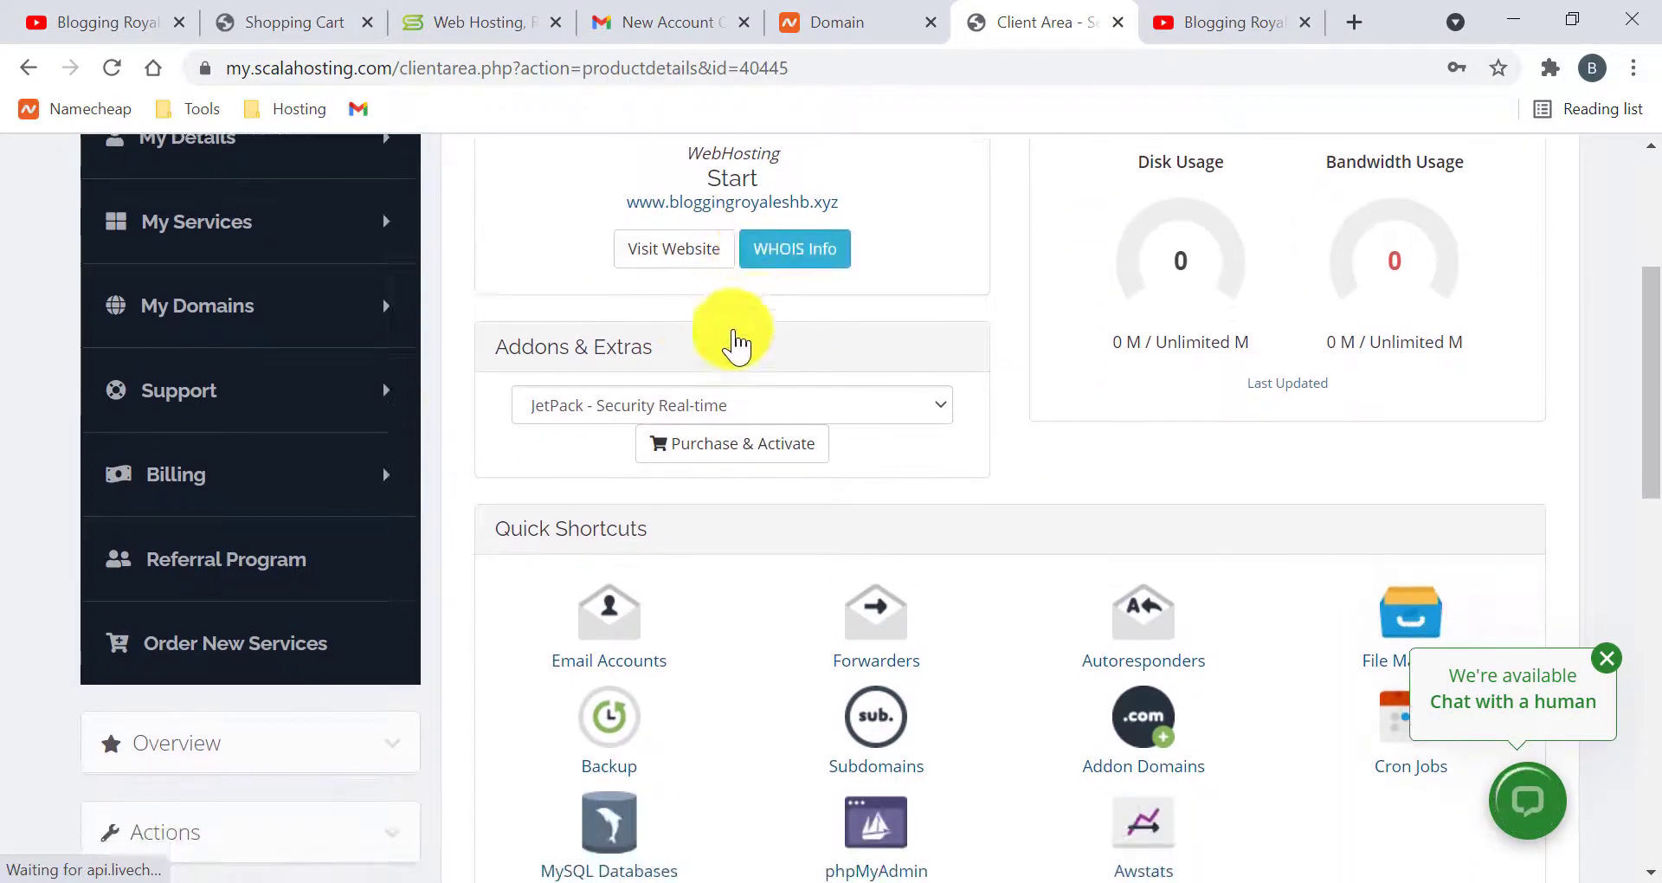
scroll(849, 423, down, 3)
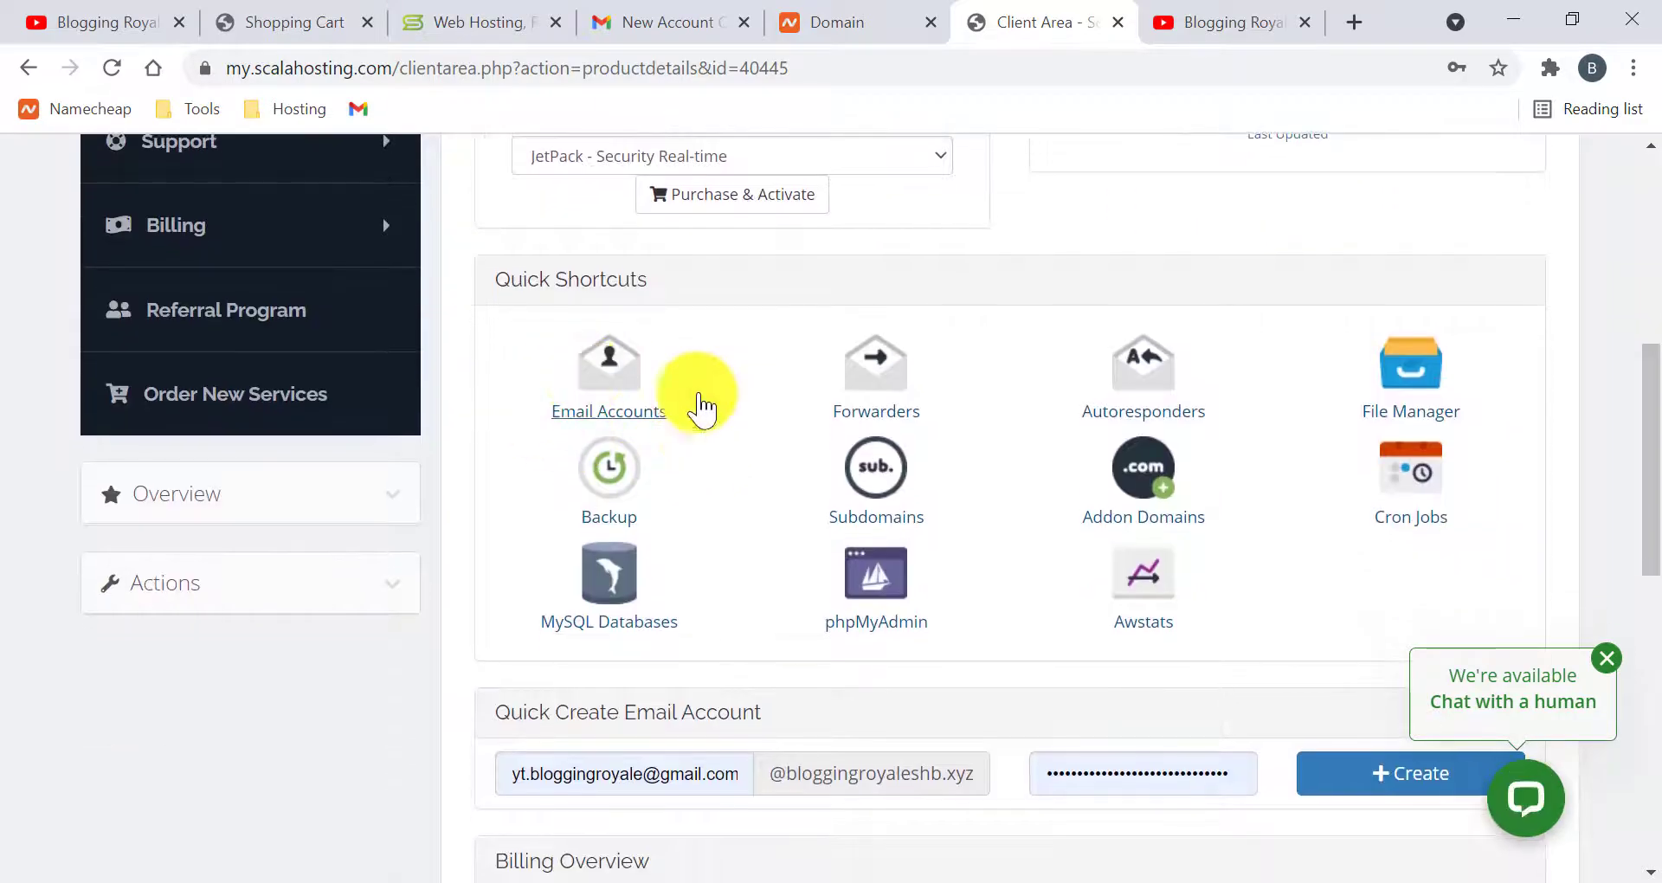
scroll(745, 470, down, 6)
scroll(746, 386, up, 3)
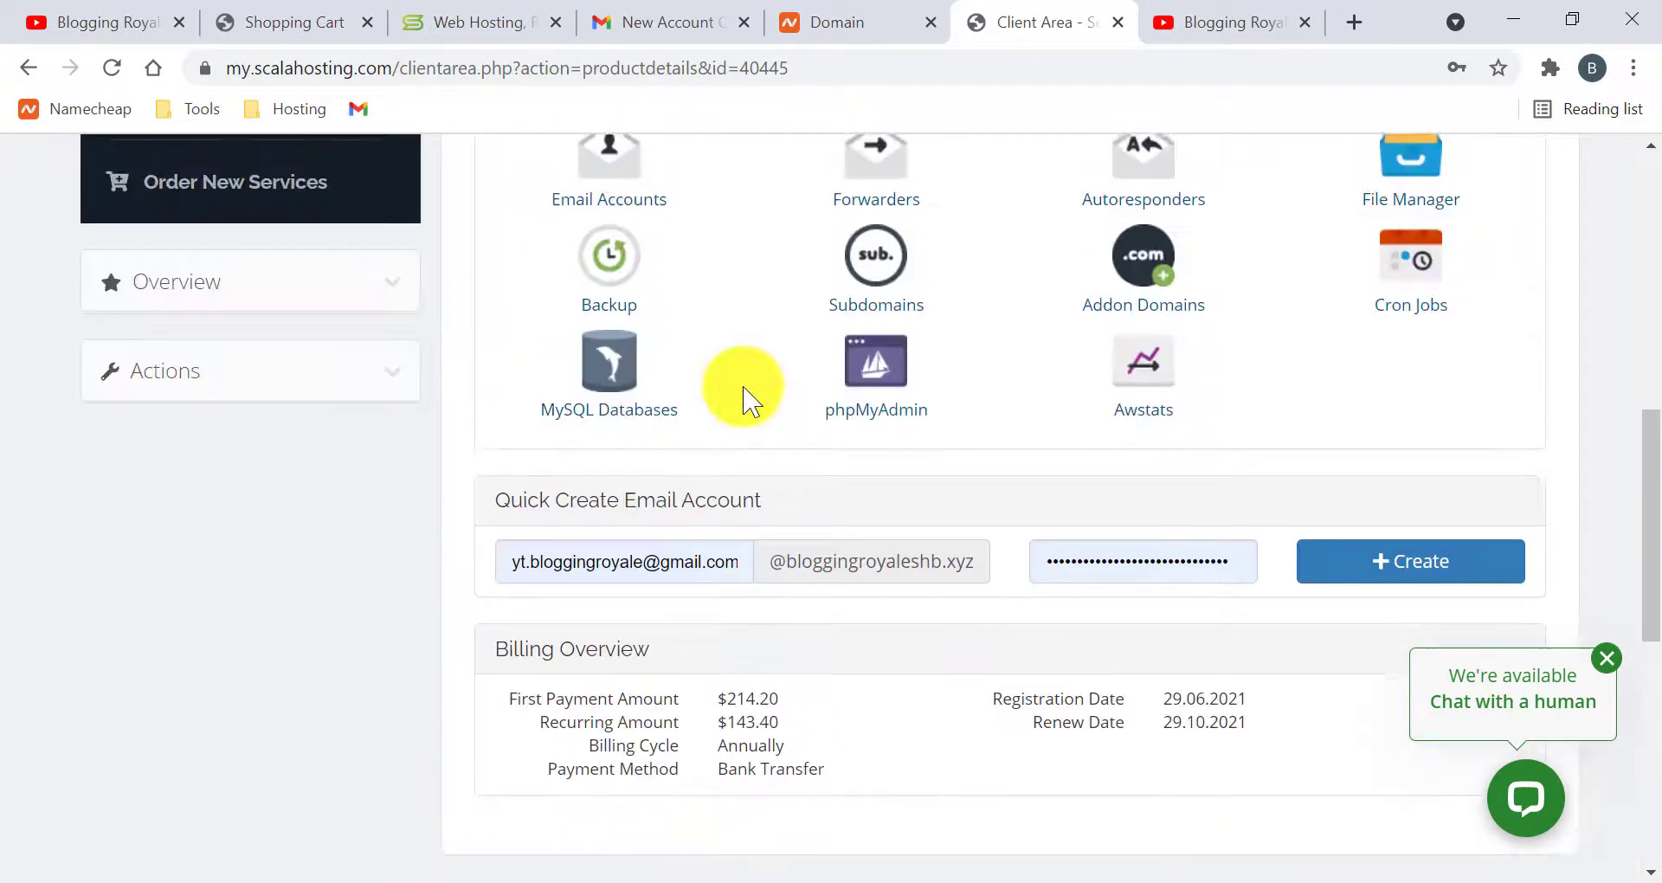
scroll(742, 399, up, 2)
Step: Review the available actions for the bloggingroyaleshb.xyz hosting service and log in to its cPanel
click(264, 552)
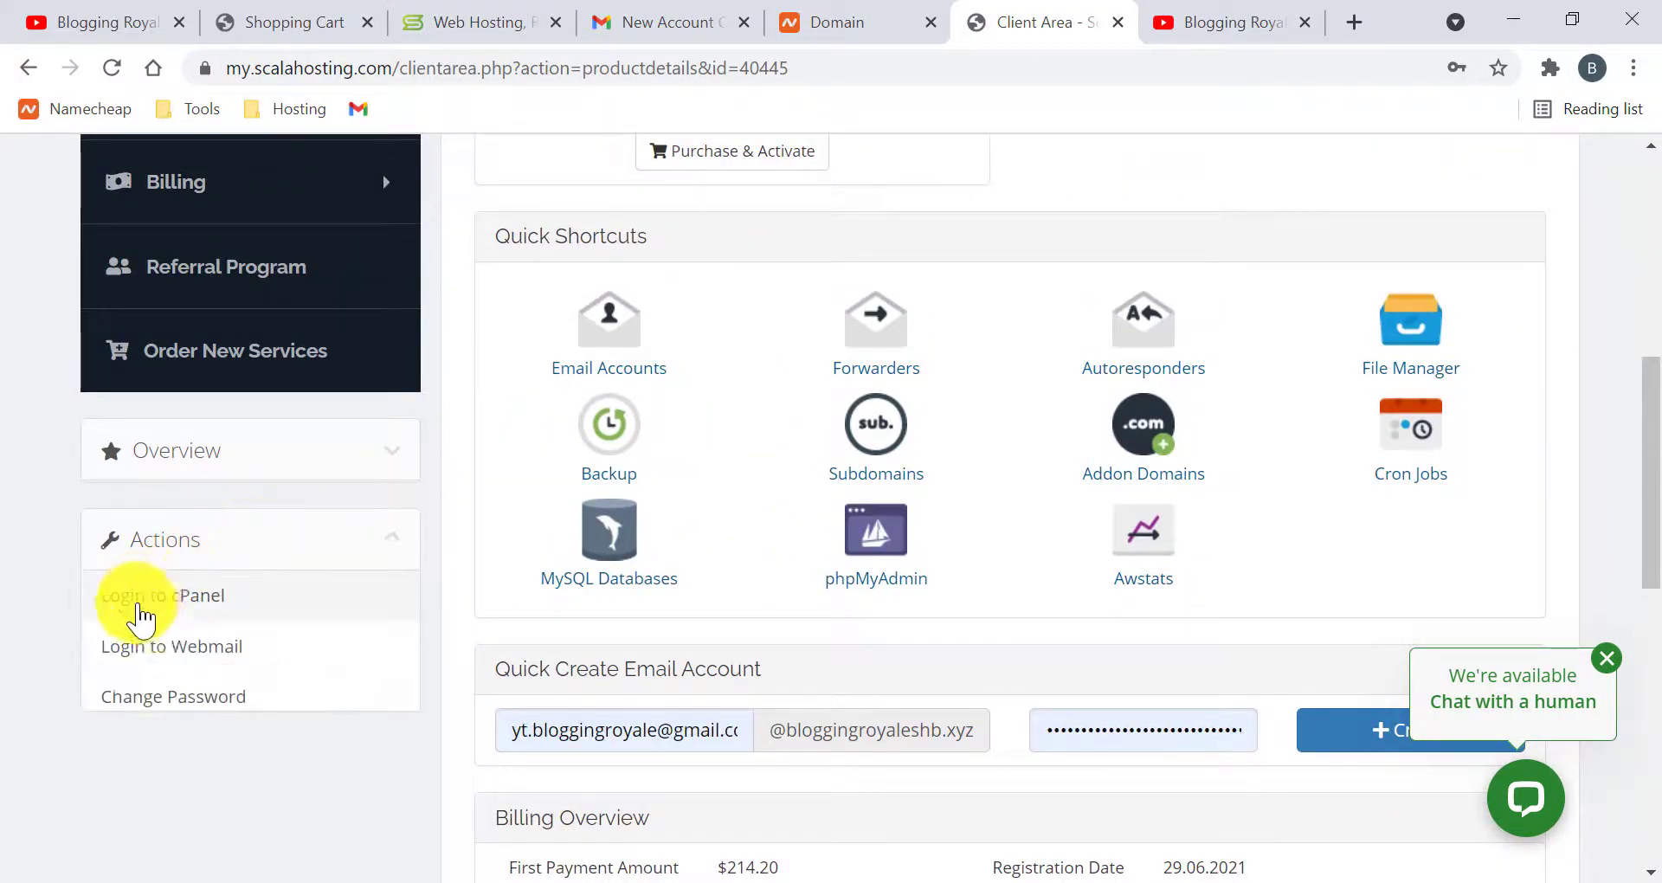
scroll(215, 642, down, 2)
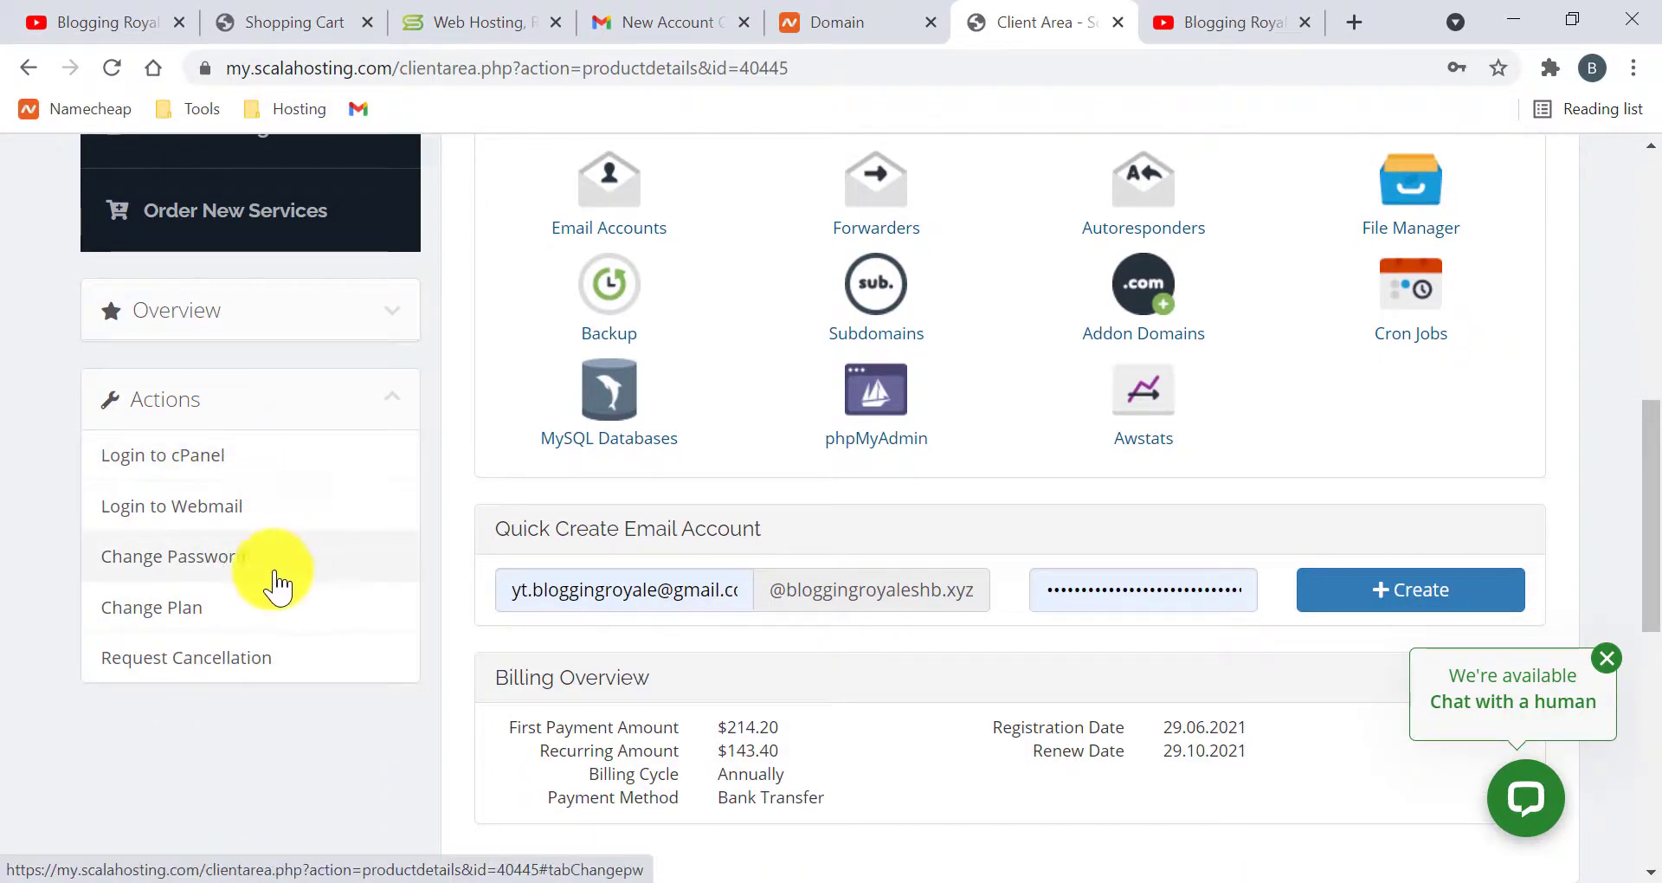
scroll(320, 572, down, 1)
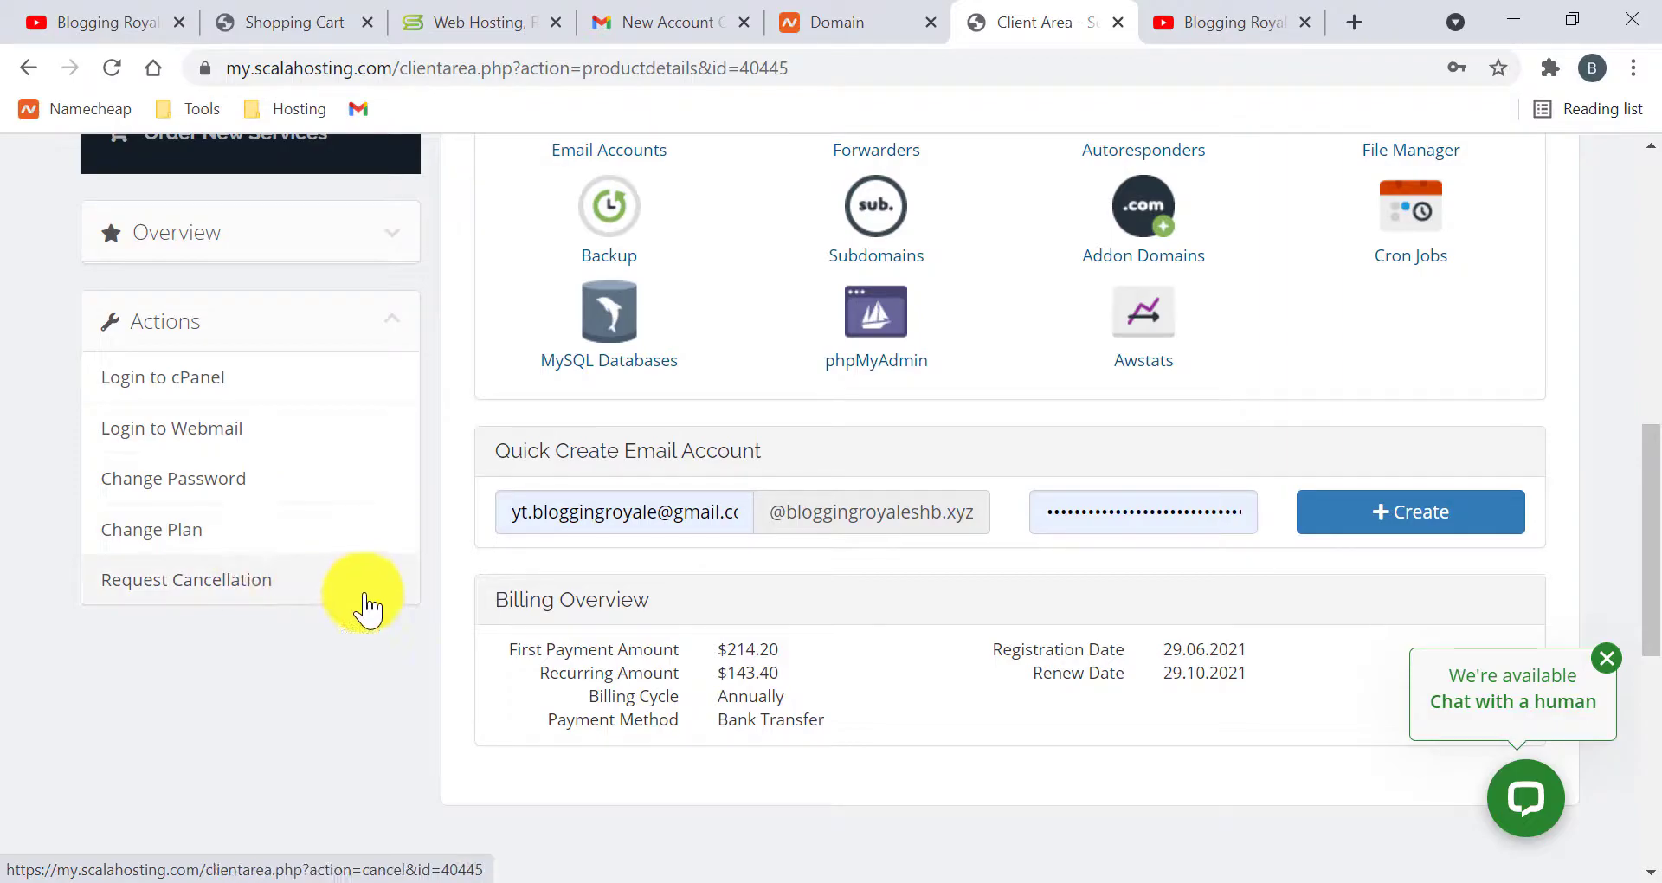
scroll(360, 511, up, 1)
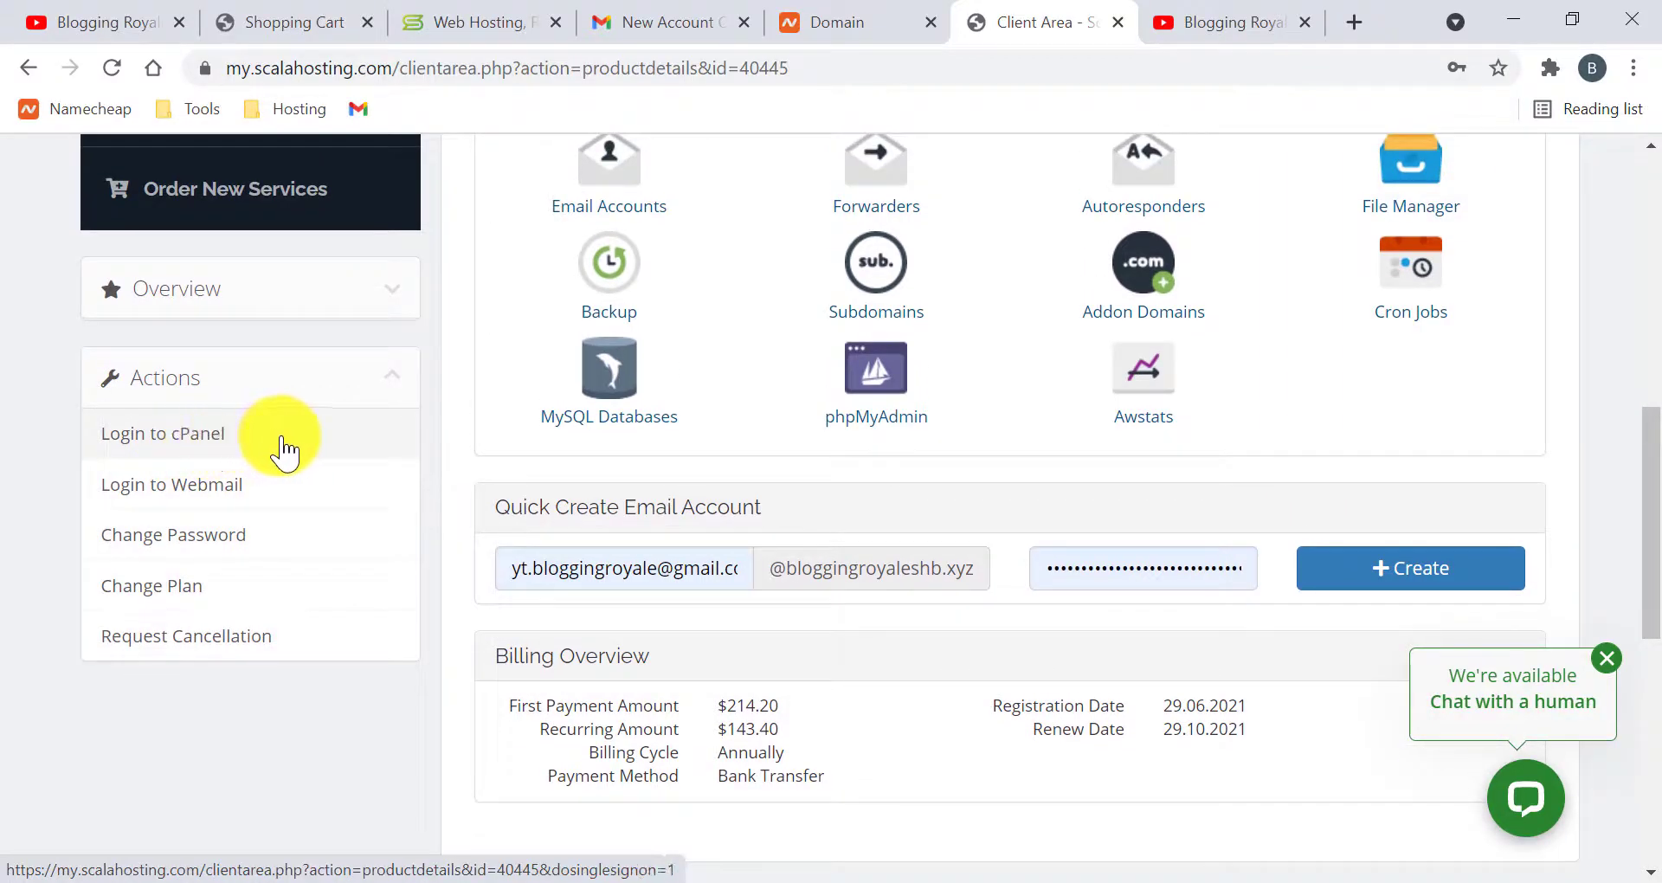
click(283, 443)
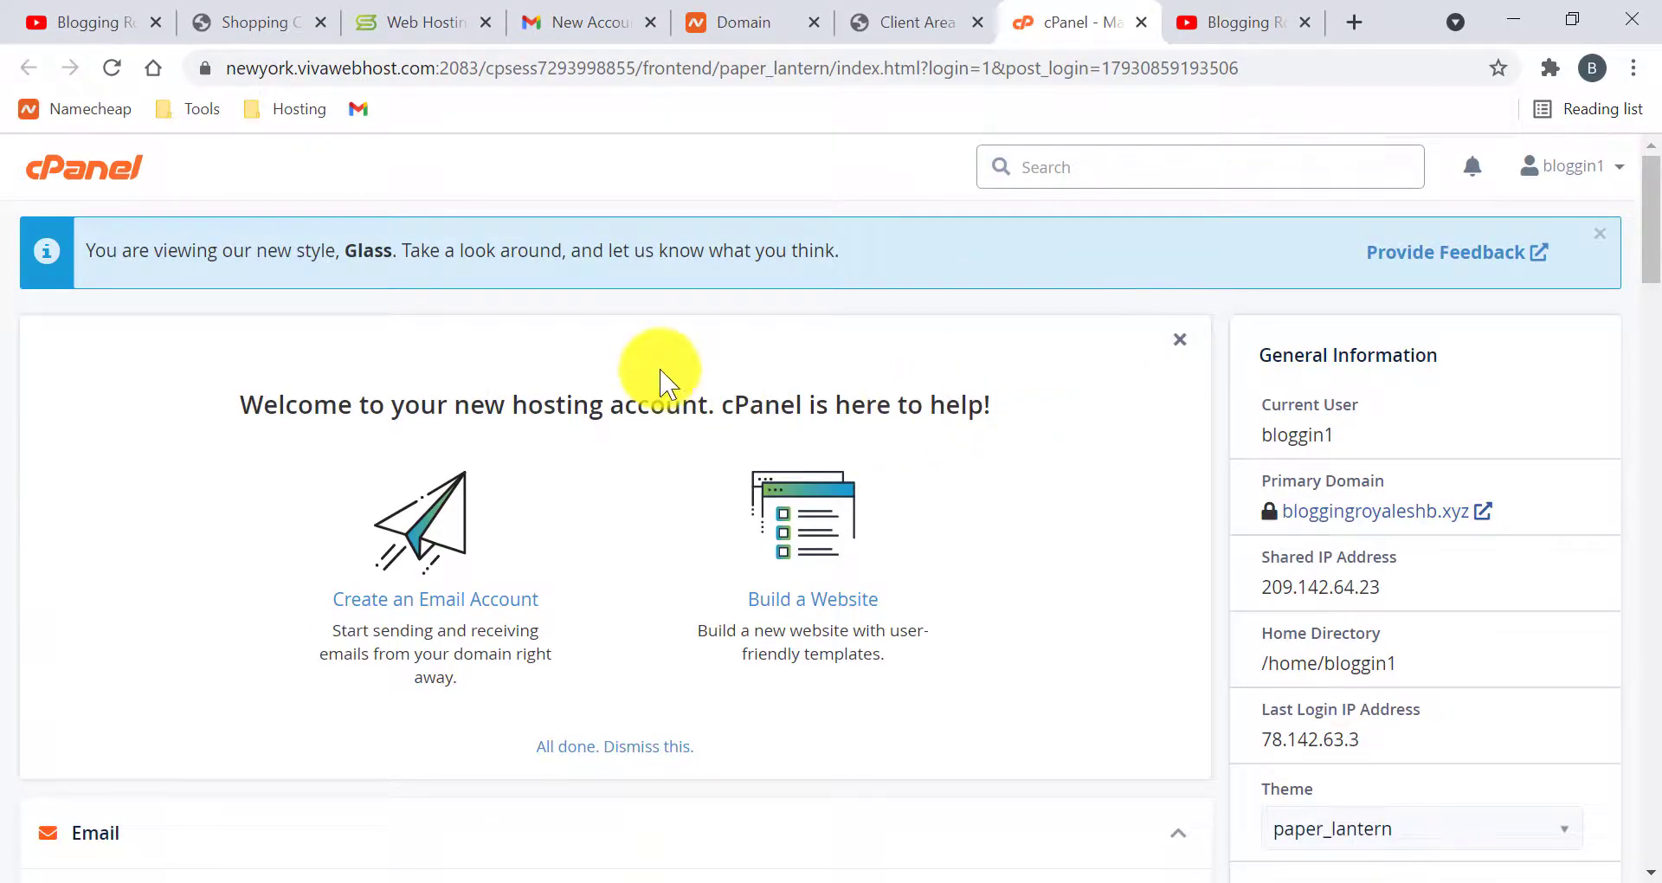
Step: Read the notice about the Glass style and look over the cPanel home page
drag(132, 251, 350, 286)
click(534, 258)
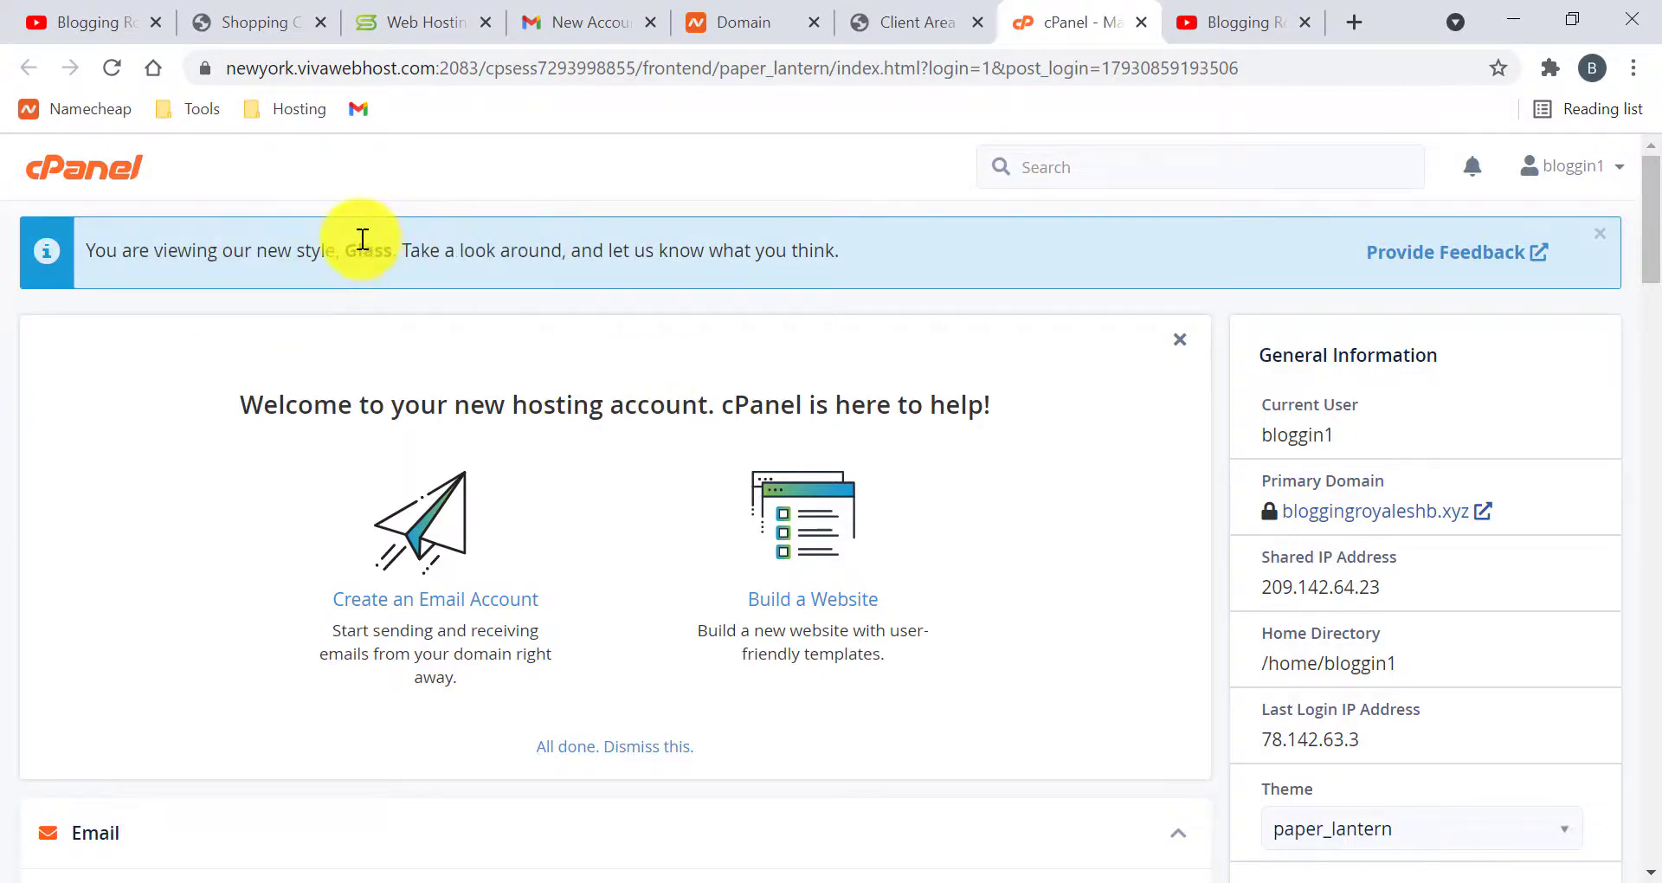
drag(288, 241, 515, 245)
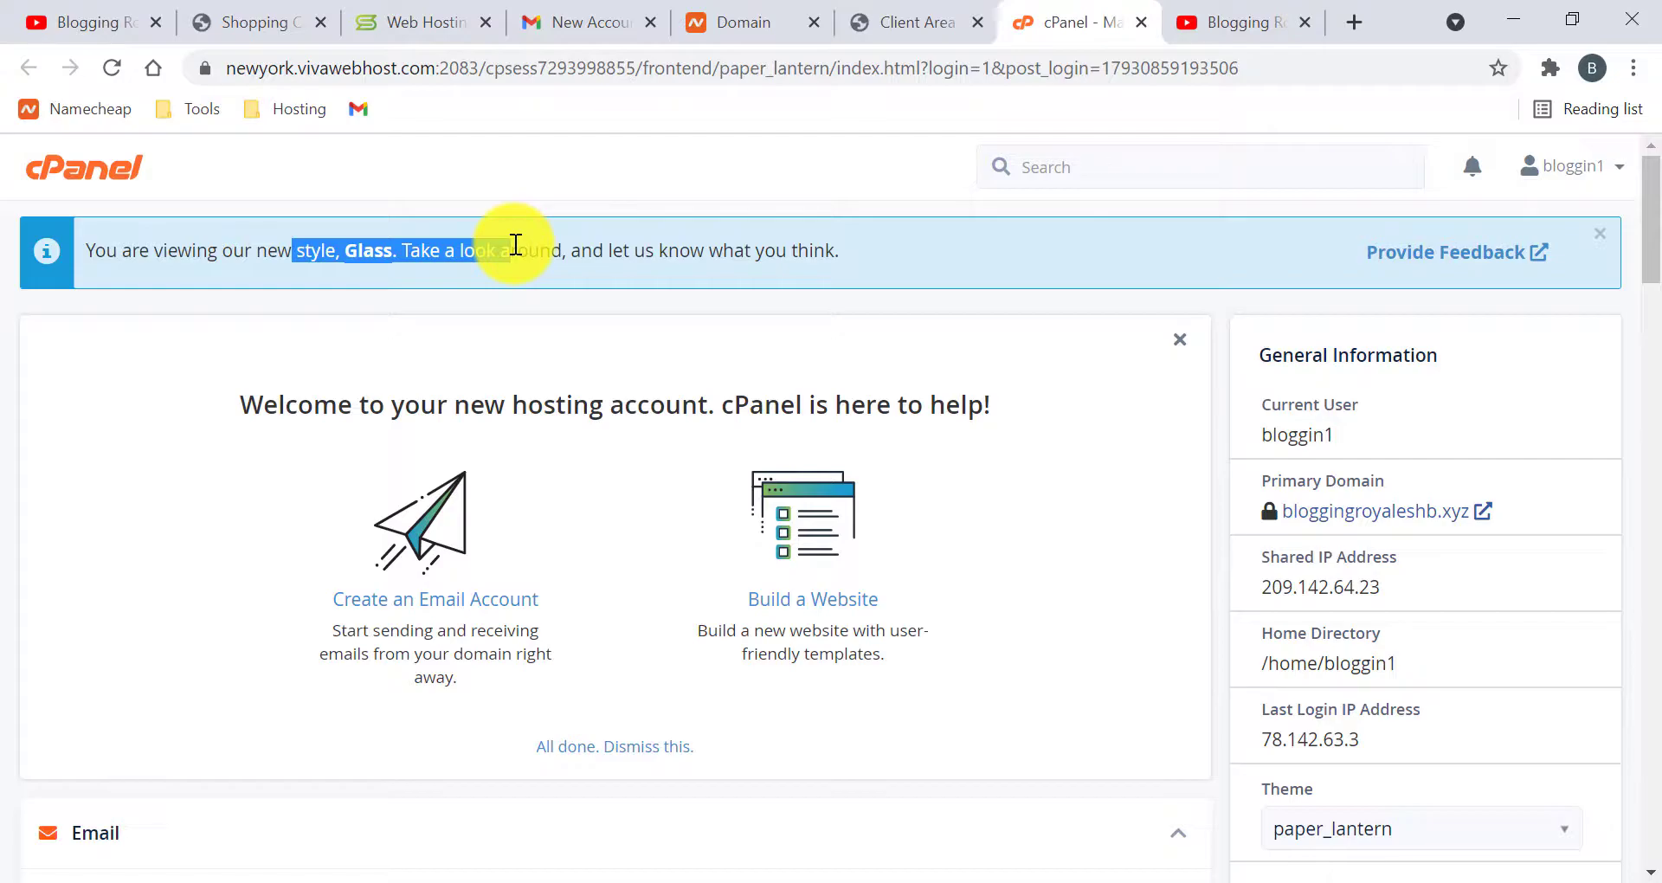
click(466, 262)
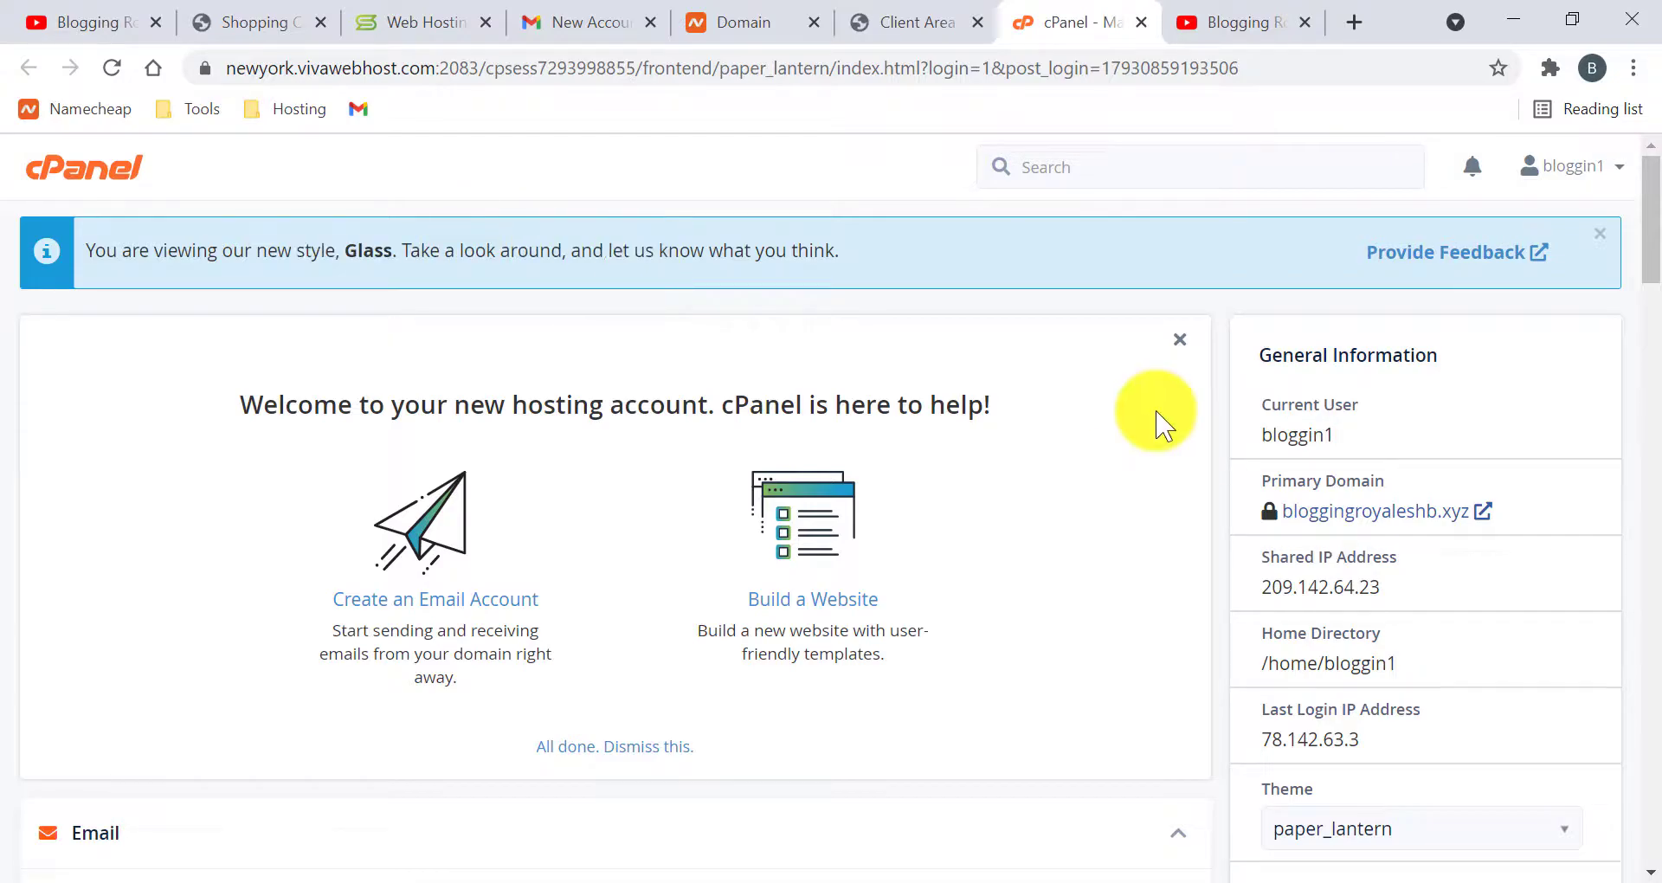
scroll(1298, 519, down, 2)
scroll(1125, 562, up, 2)
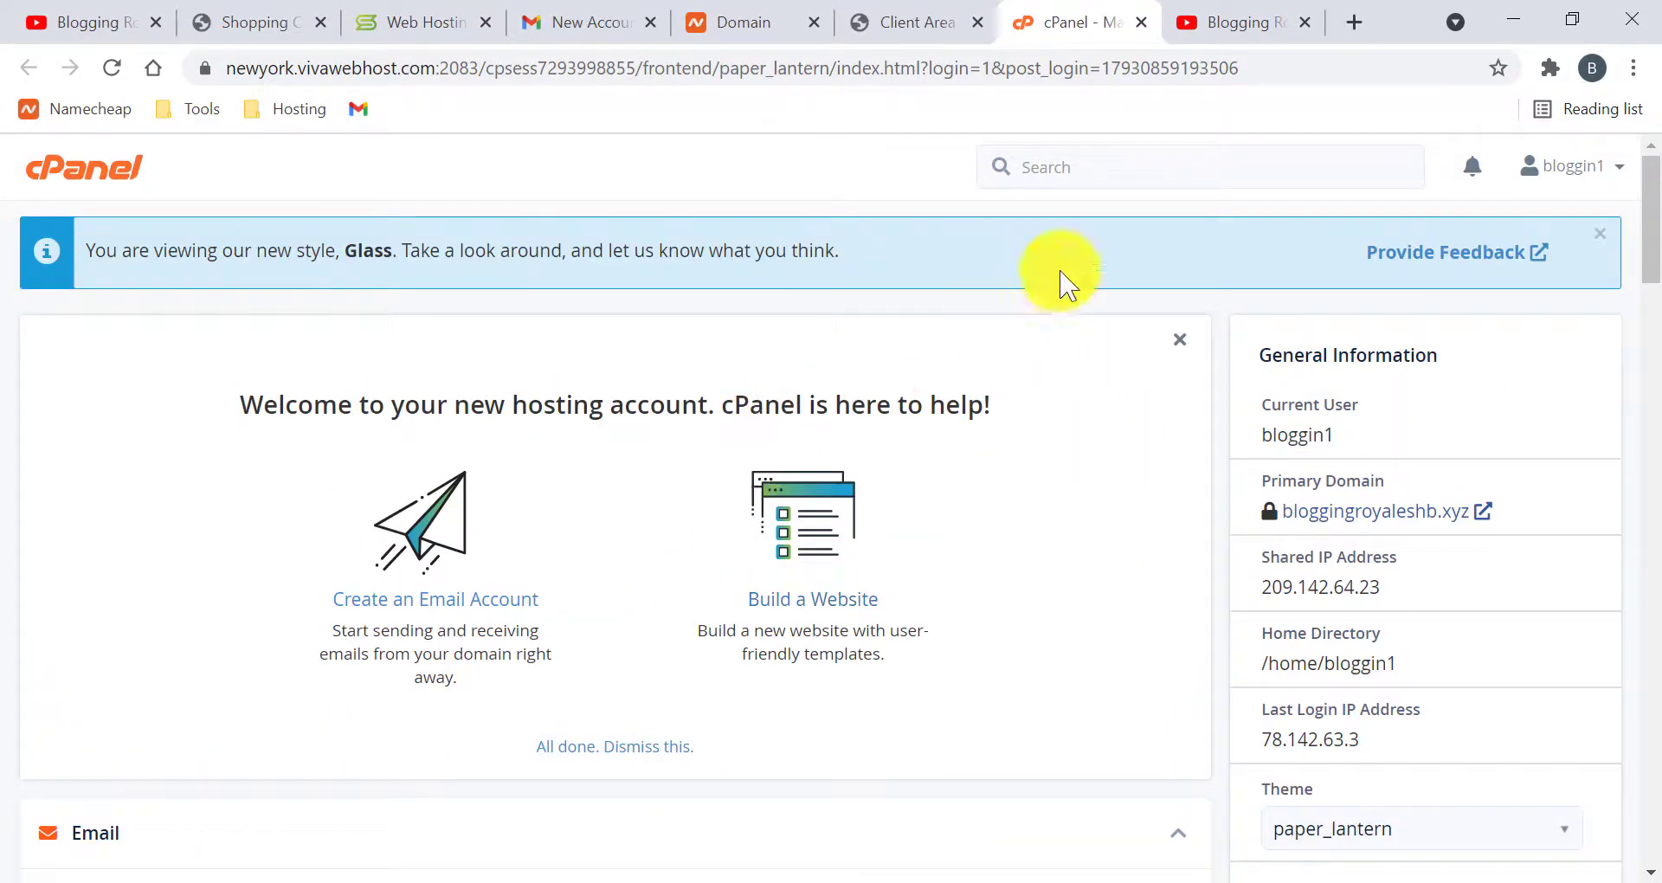
scroll(1261, 667, down, 5)
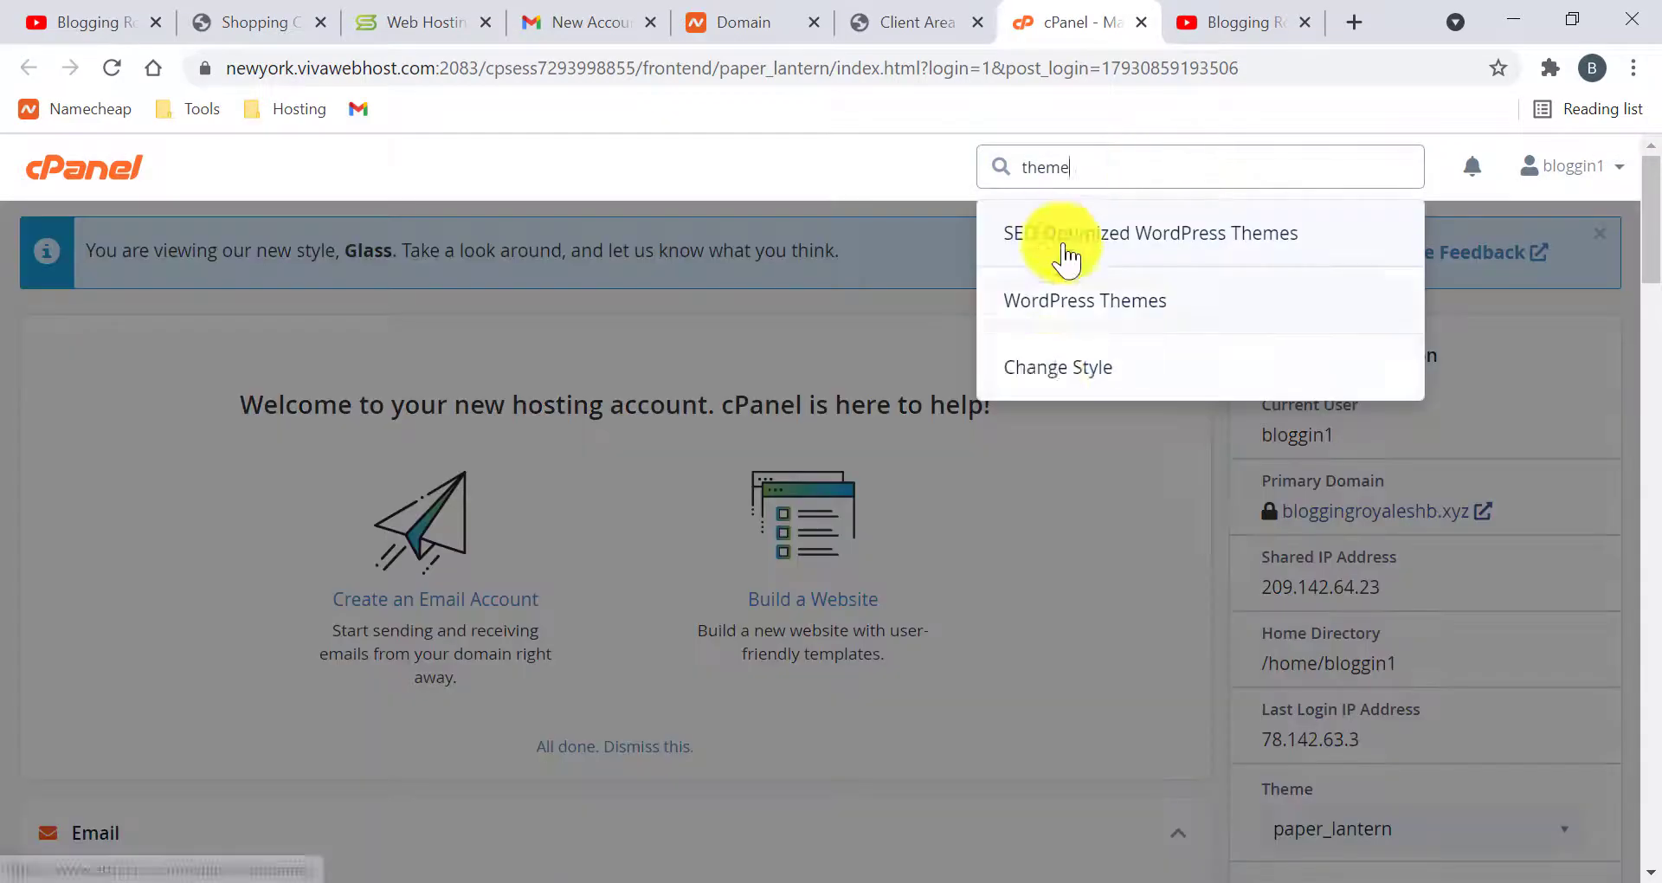
Step: Open the Change Style page found by the theme search and switch cPanel from the Glass style back to the classic dark-header design
click(1053, 369)
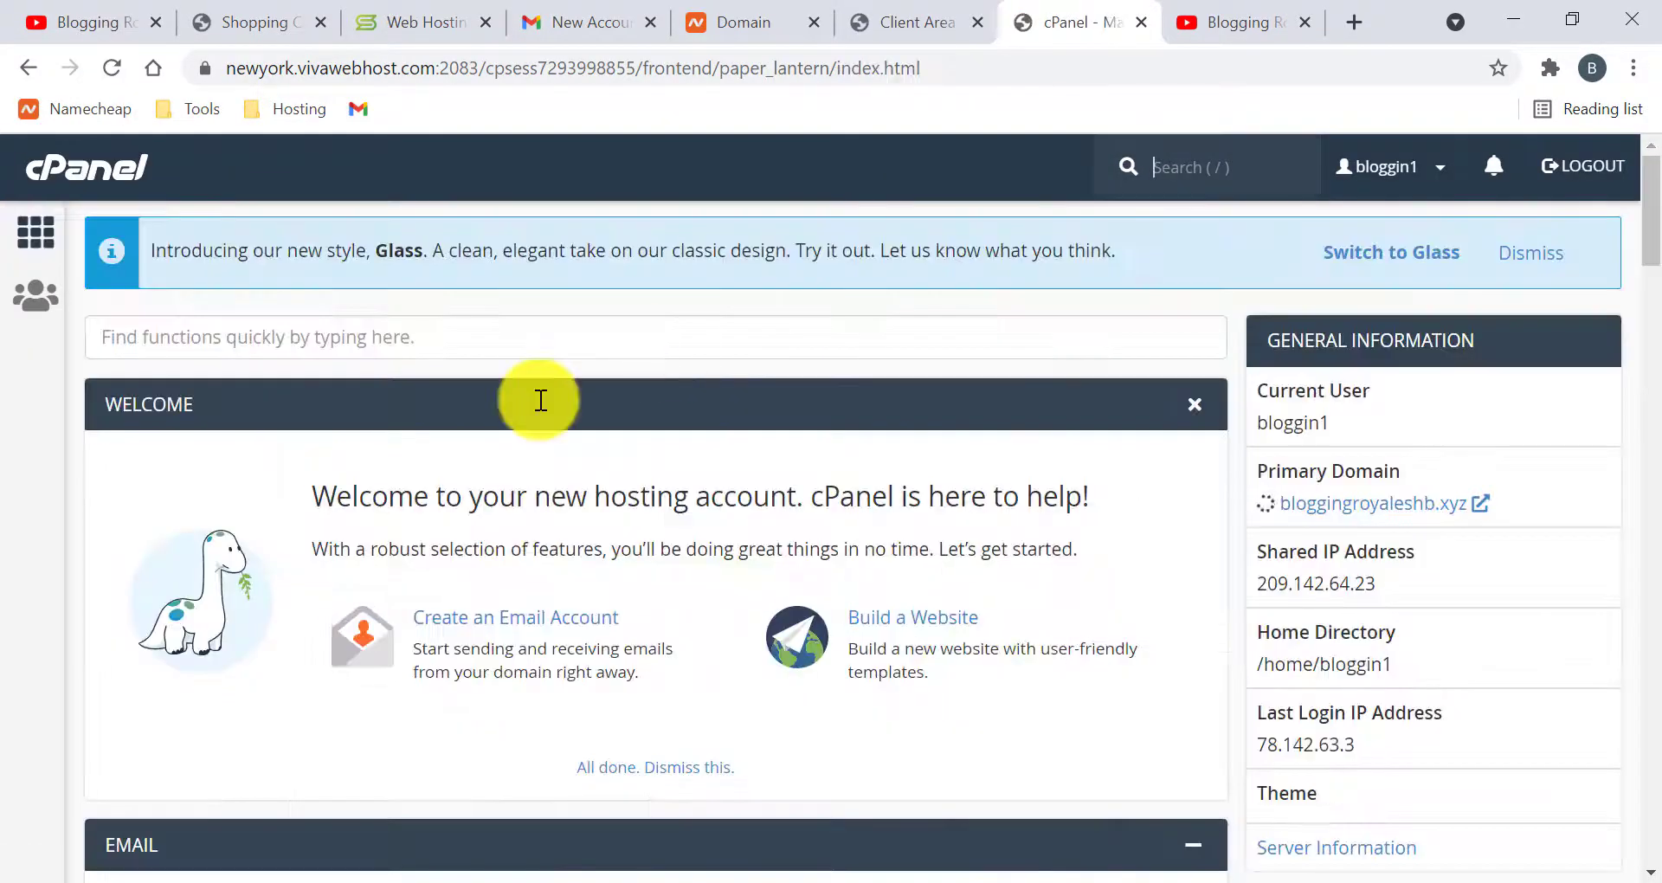
scroll(537, 397, down, 10)
scroll(482, 698, up, 10)
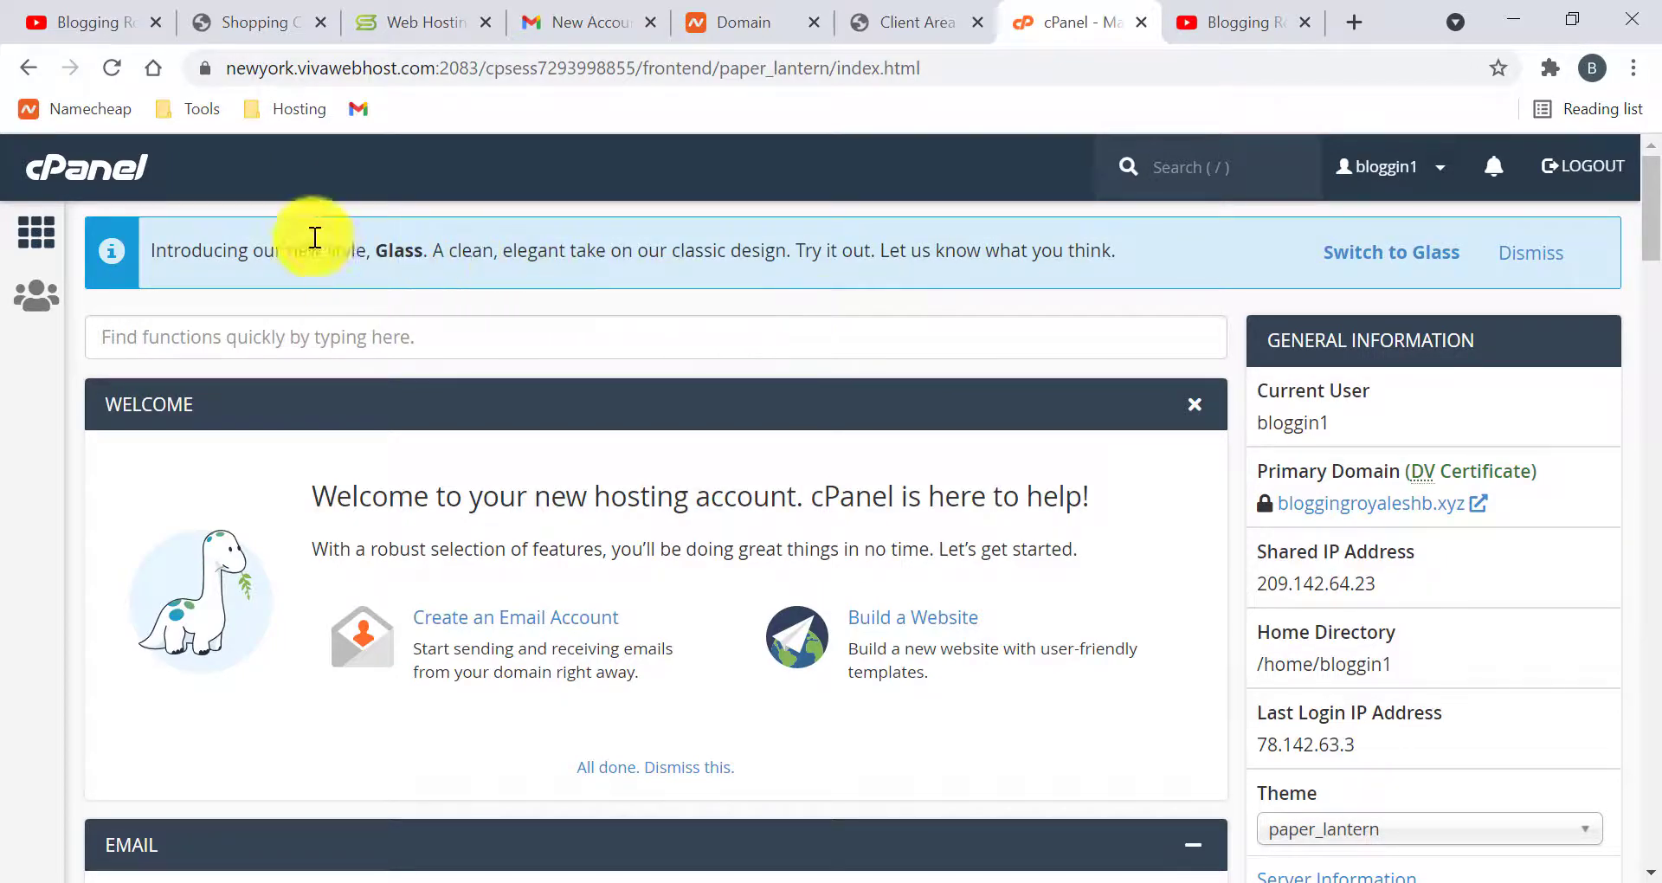
drag(315, 238, 606, 245)
click(731, 257)
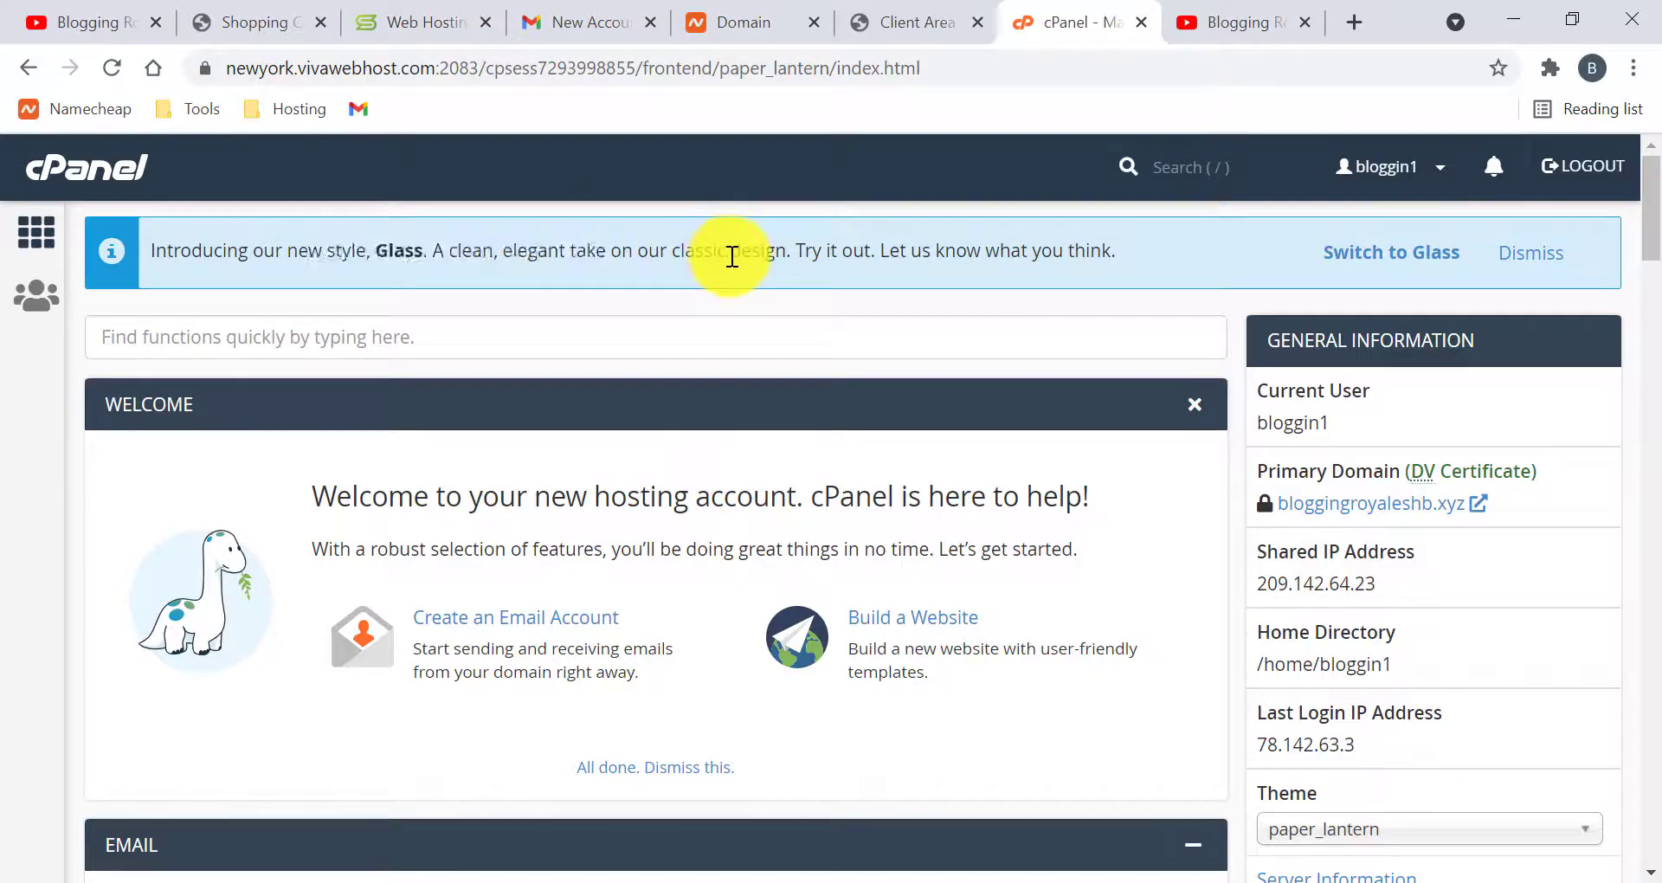
Step: Skim the whole cPanel home page, from the Email and Files tools down to Preferences and Applications
scroll(638, 500, down, 6)
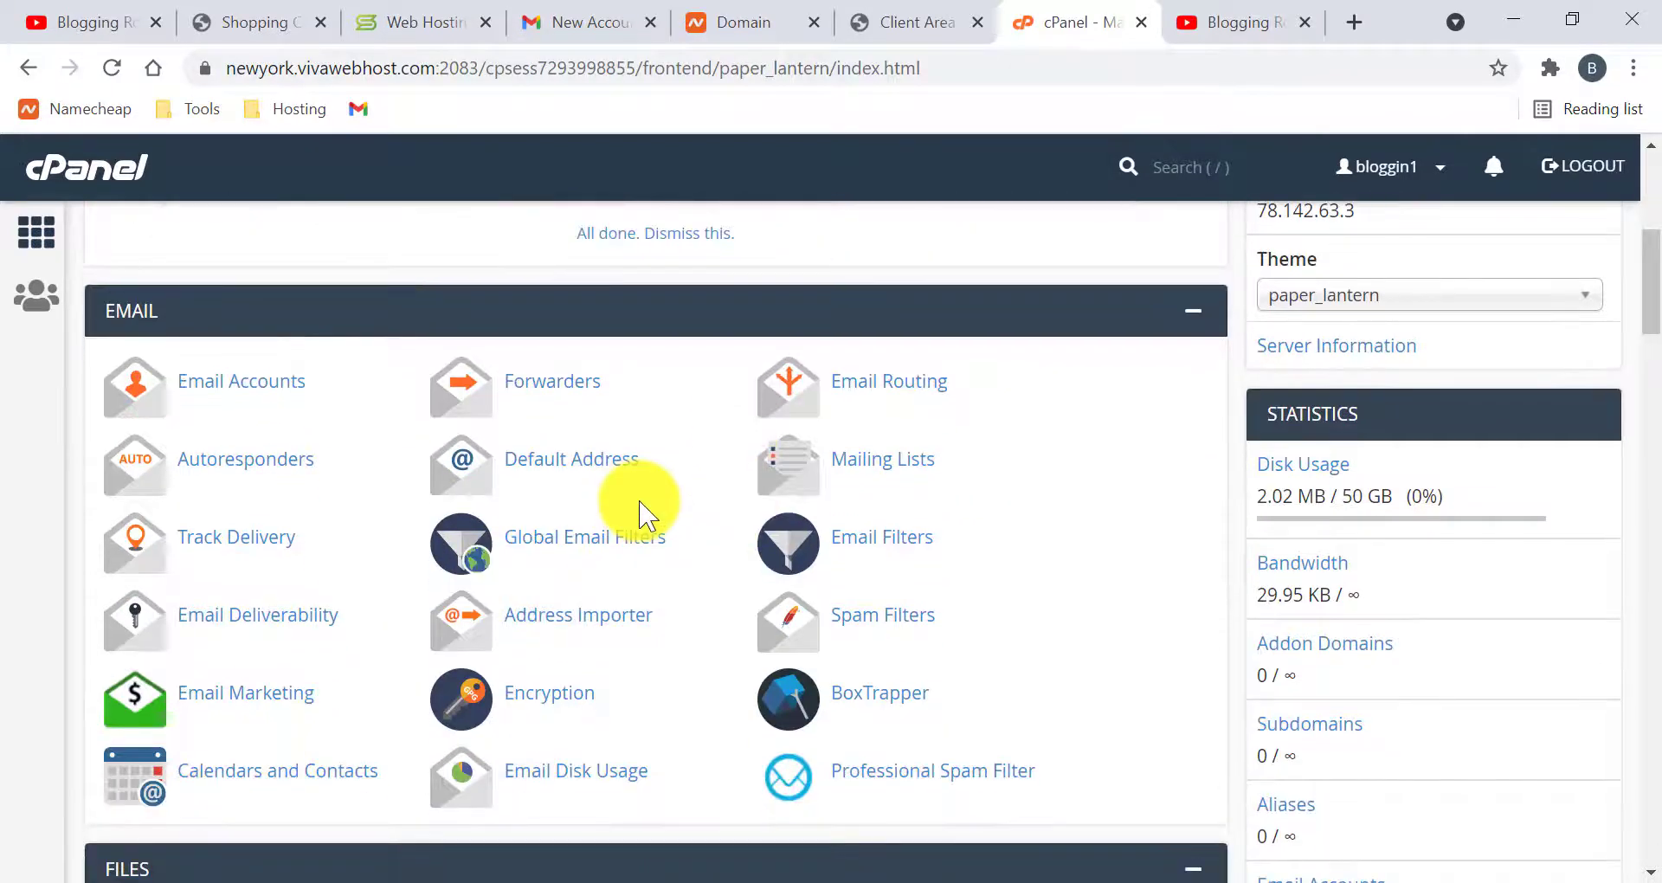
scroll(638, 500, up, 2)
scroll(185, 668, down, 6)
scroll(186, 427, up, 3)
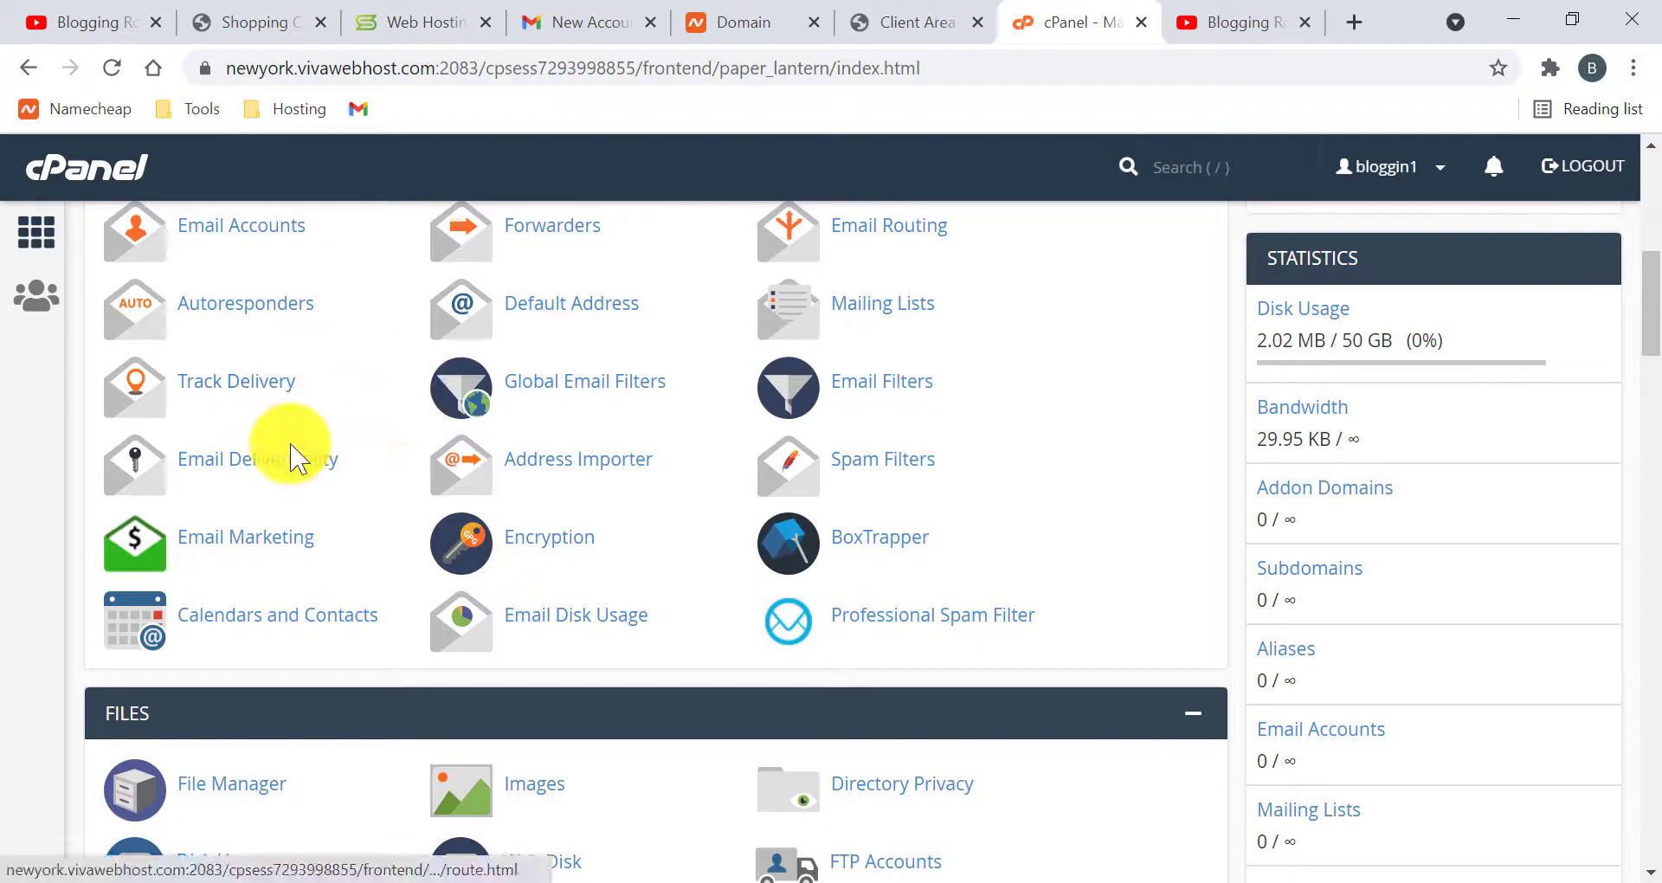
scroll(260, 450, up, 2)
scroll(320, 480, down, 1)
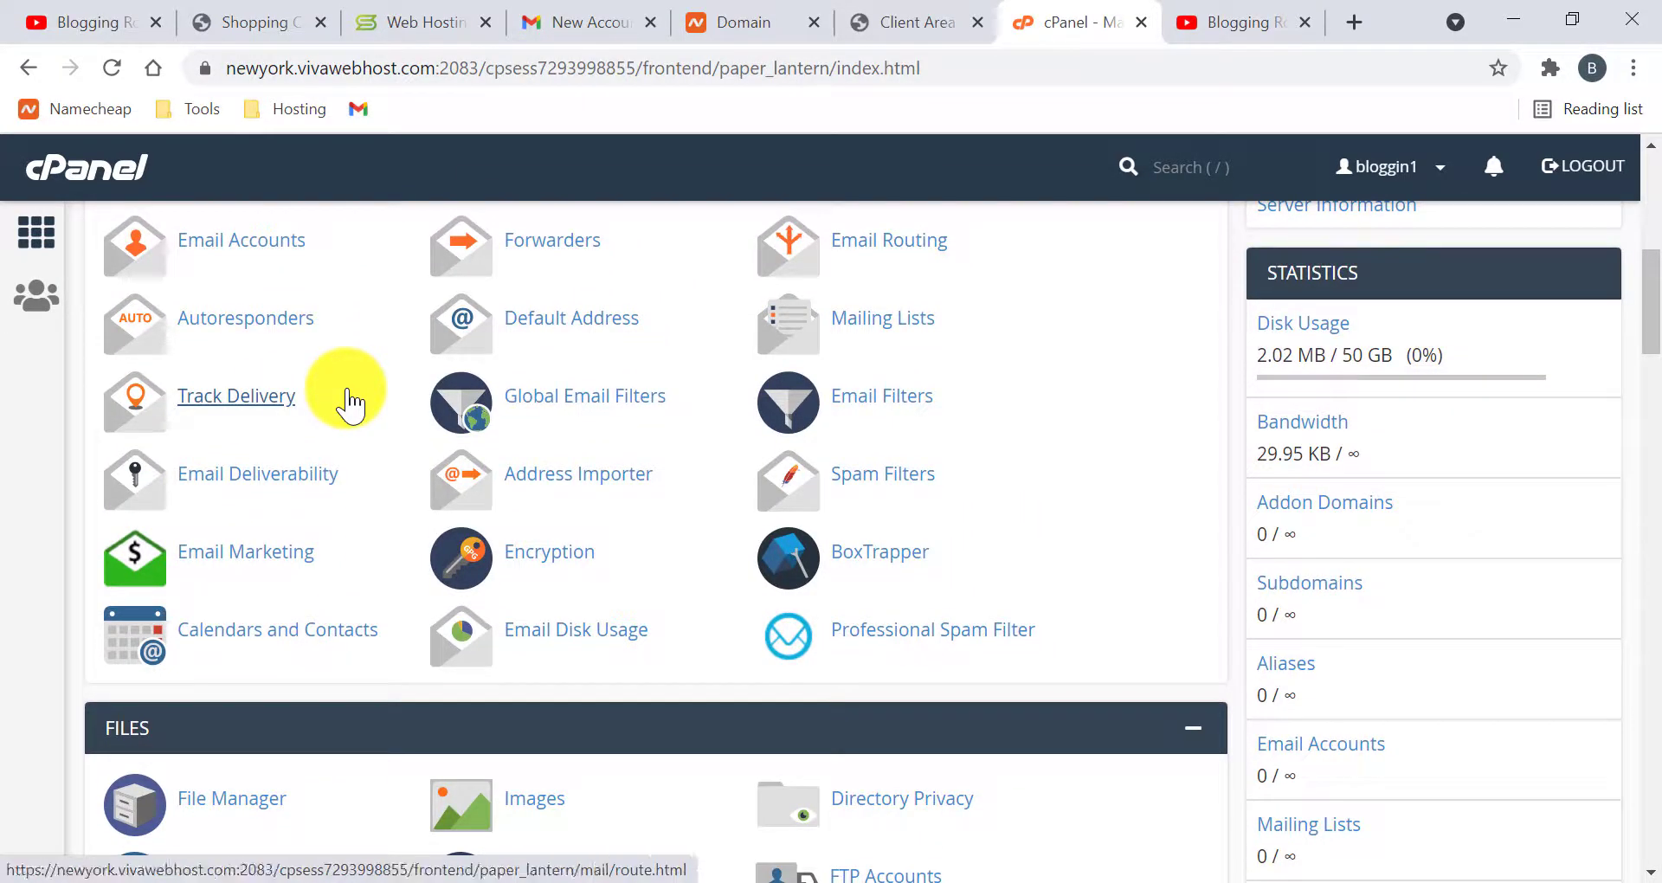
scroll(463, 427, down, 4)
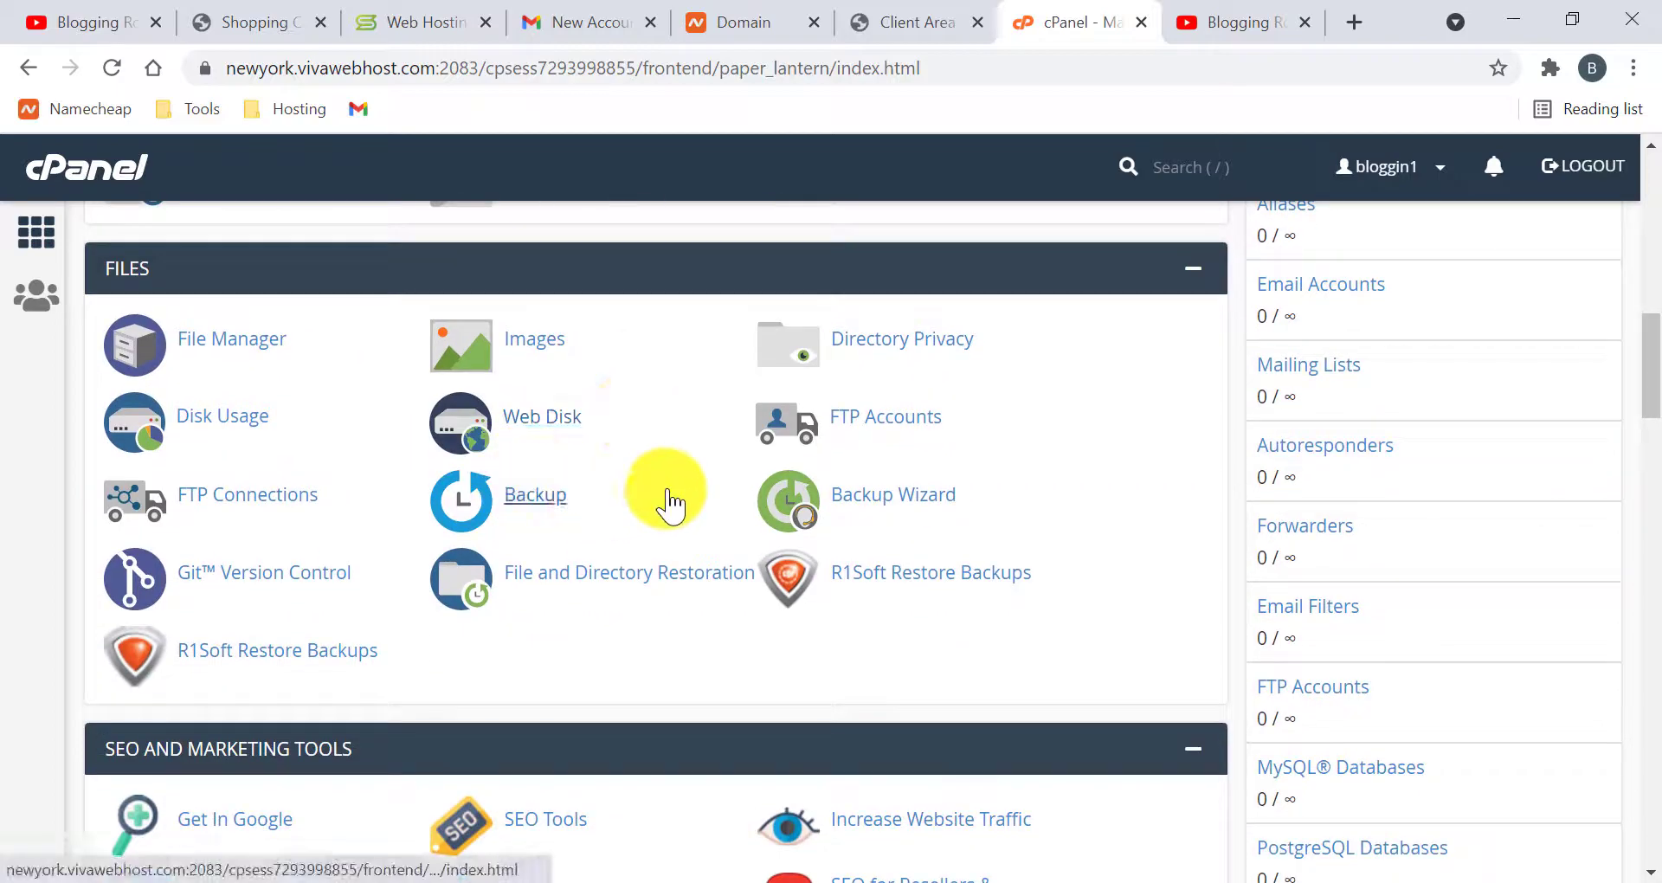
scroll(667, 494, down, 10)
scroll(790, 496, down, 12)
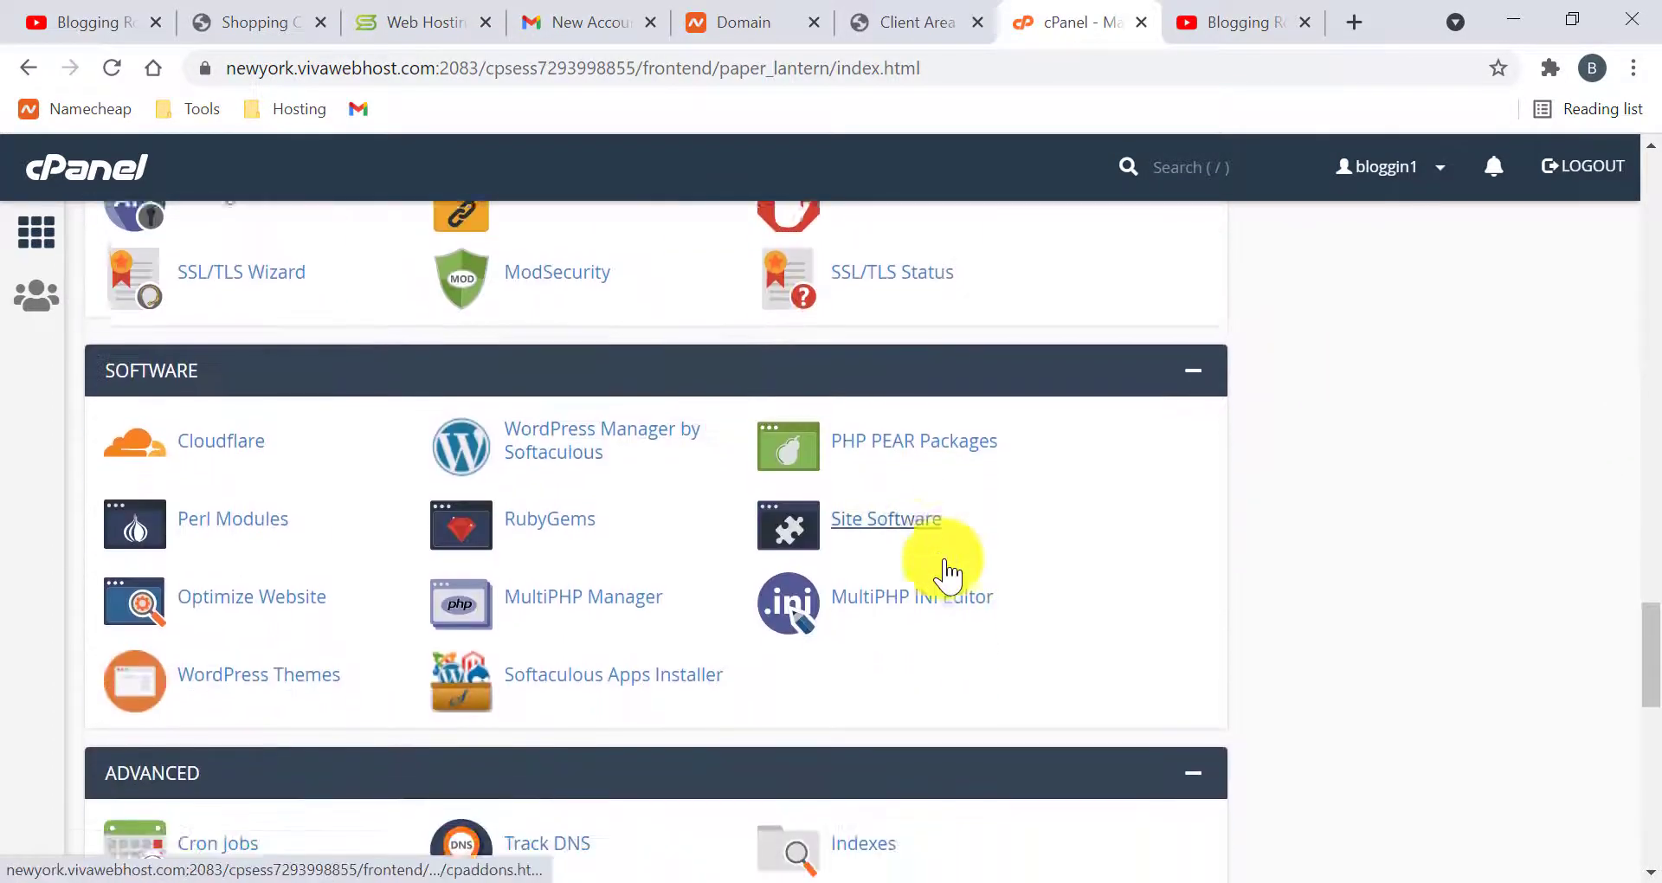
scroll(917, 477, down, 3)
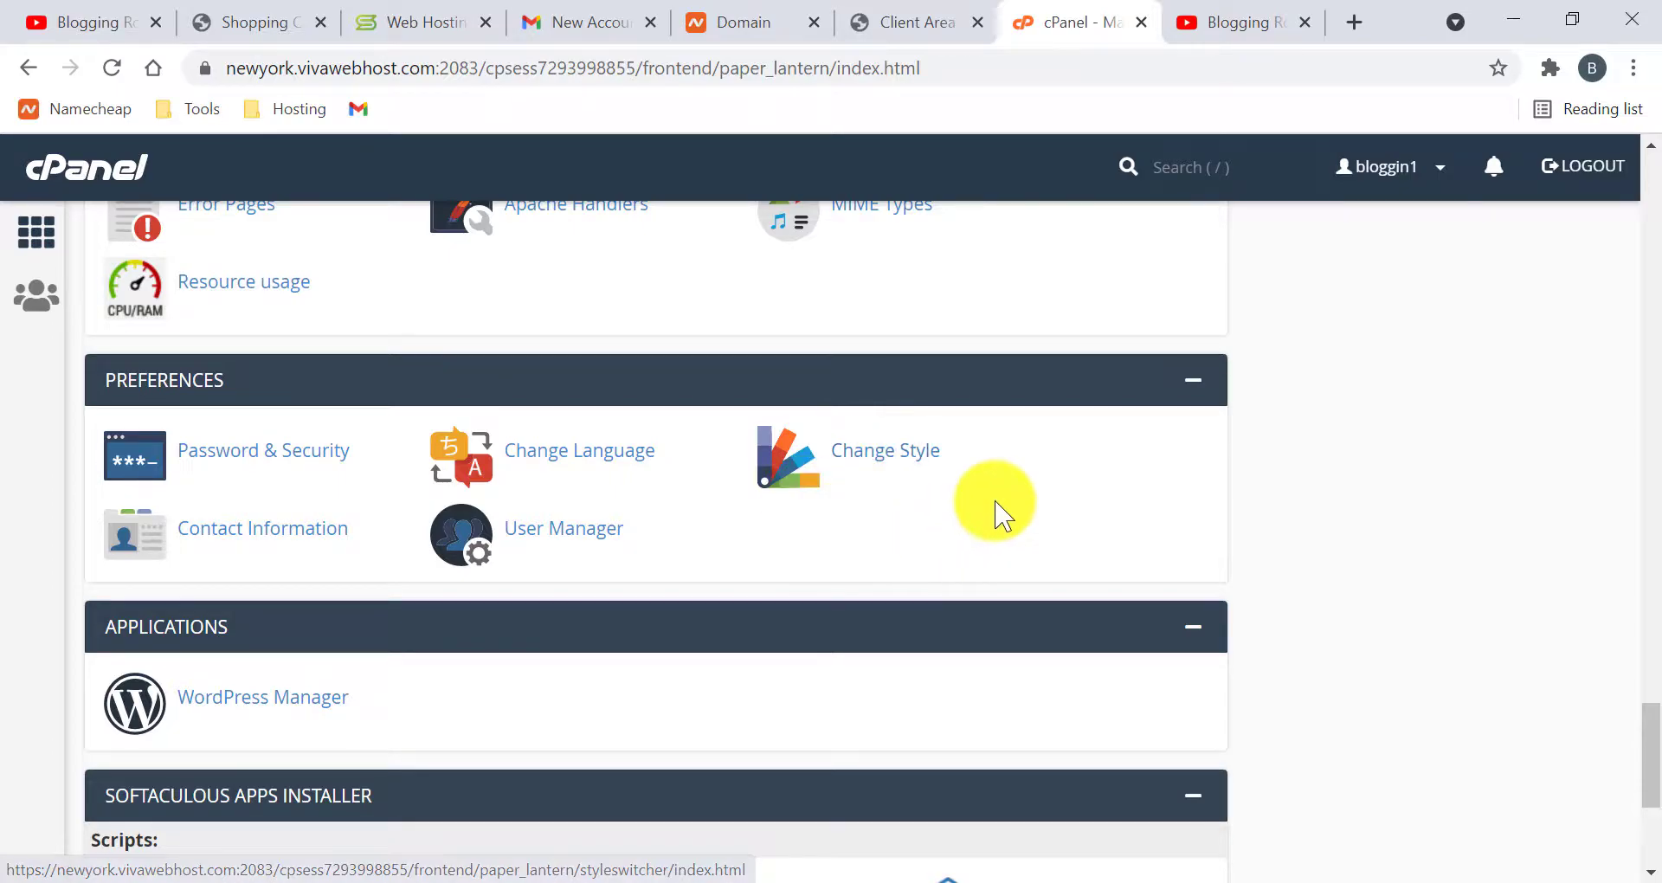
scroll(992, 507, up, 20)
scroll(992, 507, up, 4)
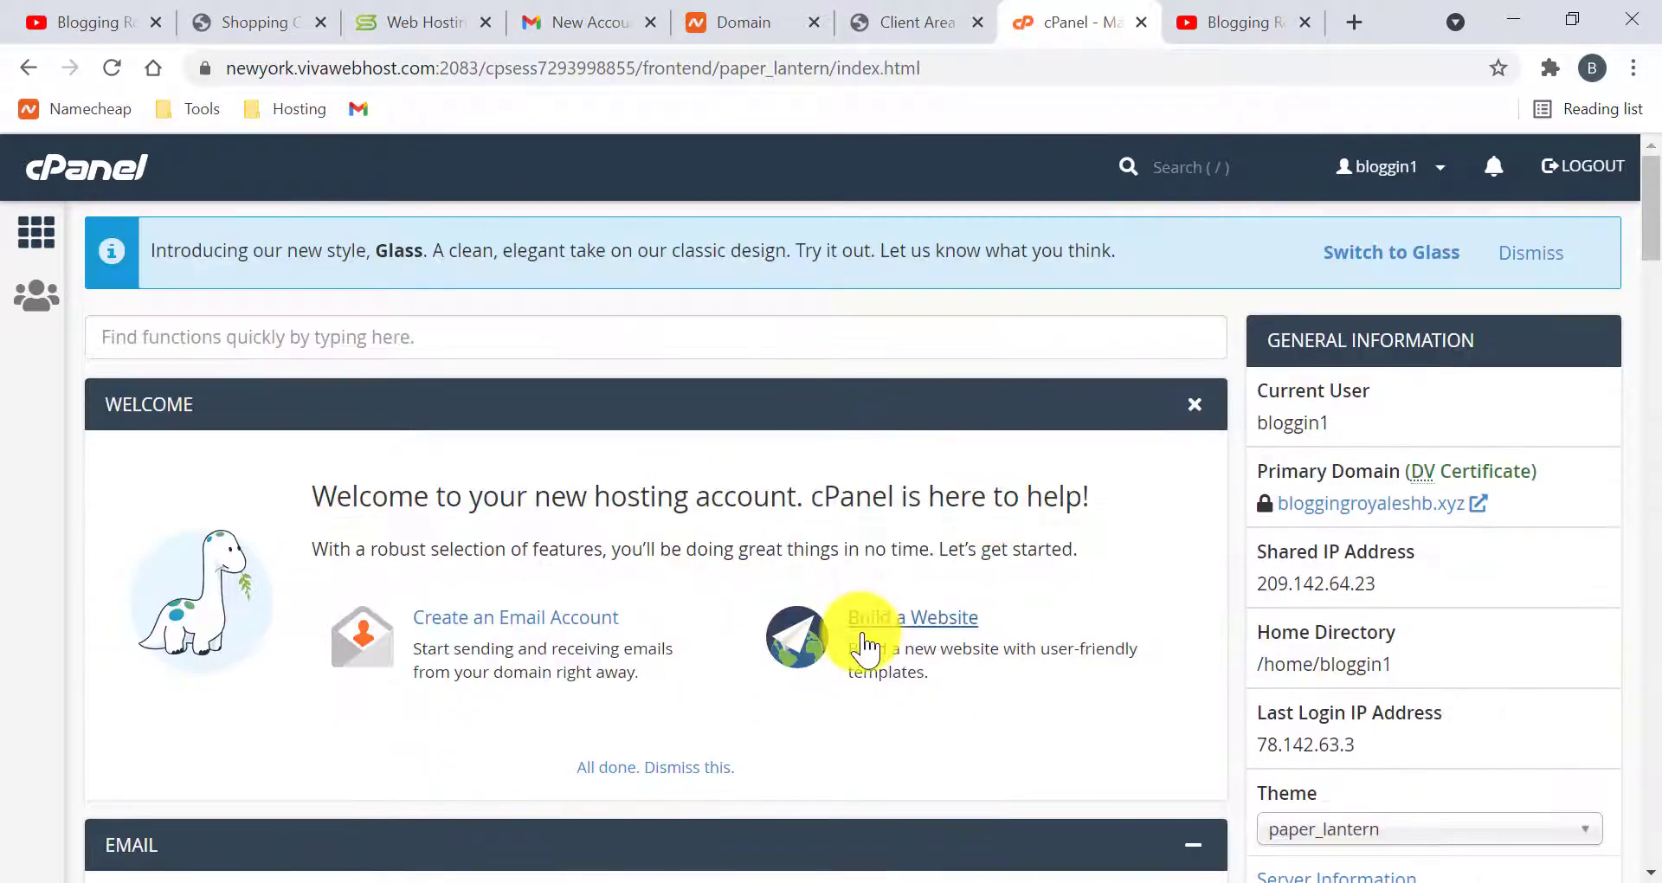
Step: Go through the Email, Files, SEO and Marketing, Databases, Domains, Metrics and Security sections one by one
scroll(805, 589, down, 5)
scroll(658, 606, down, 3)
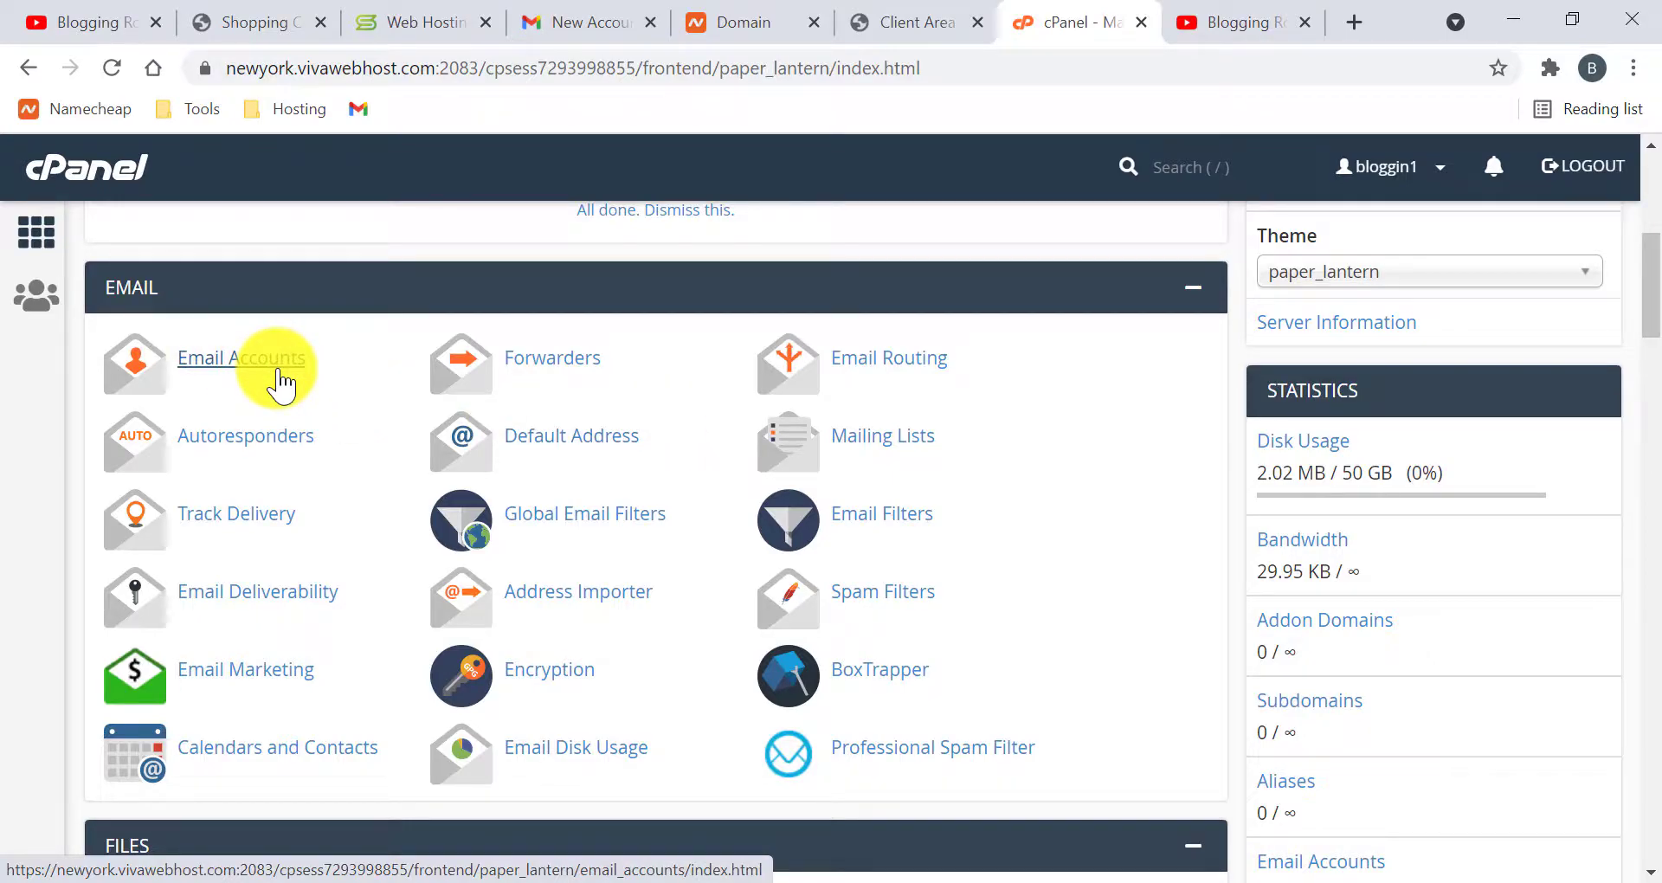
scroll(453, 475, down, 6)
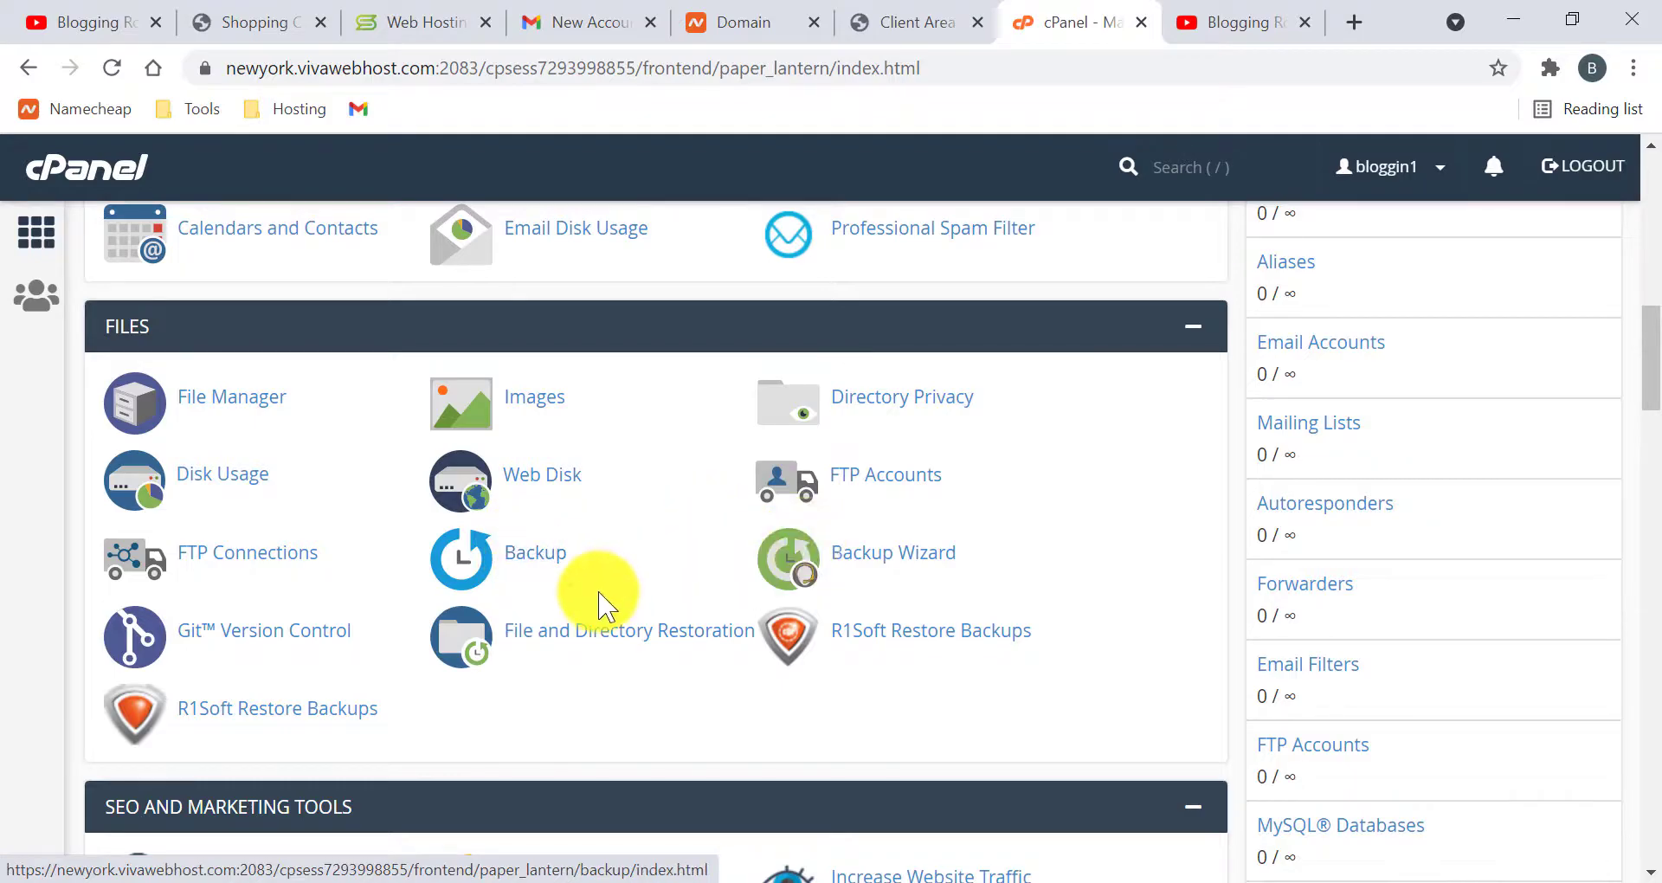
scroll(638, 594, down, 5)
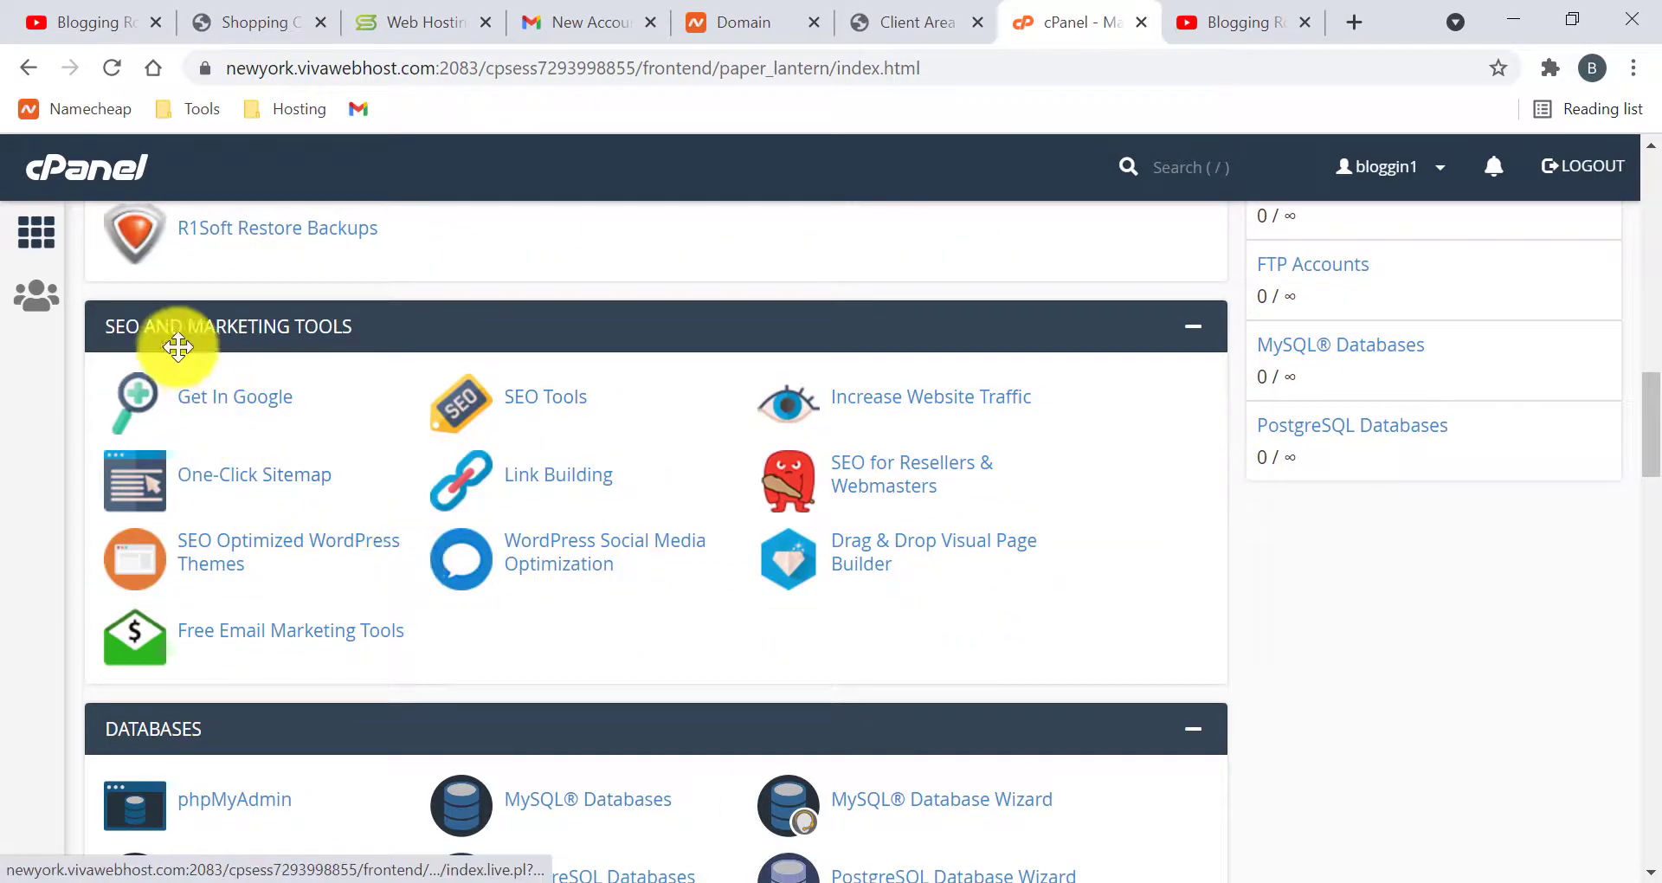
scroll(649, 483, down, 4)
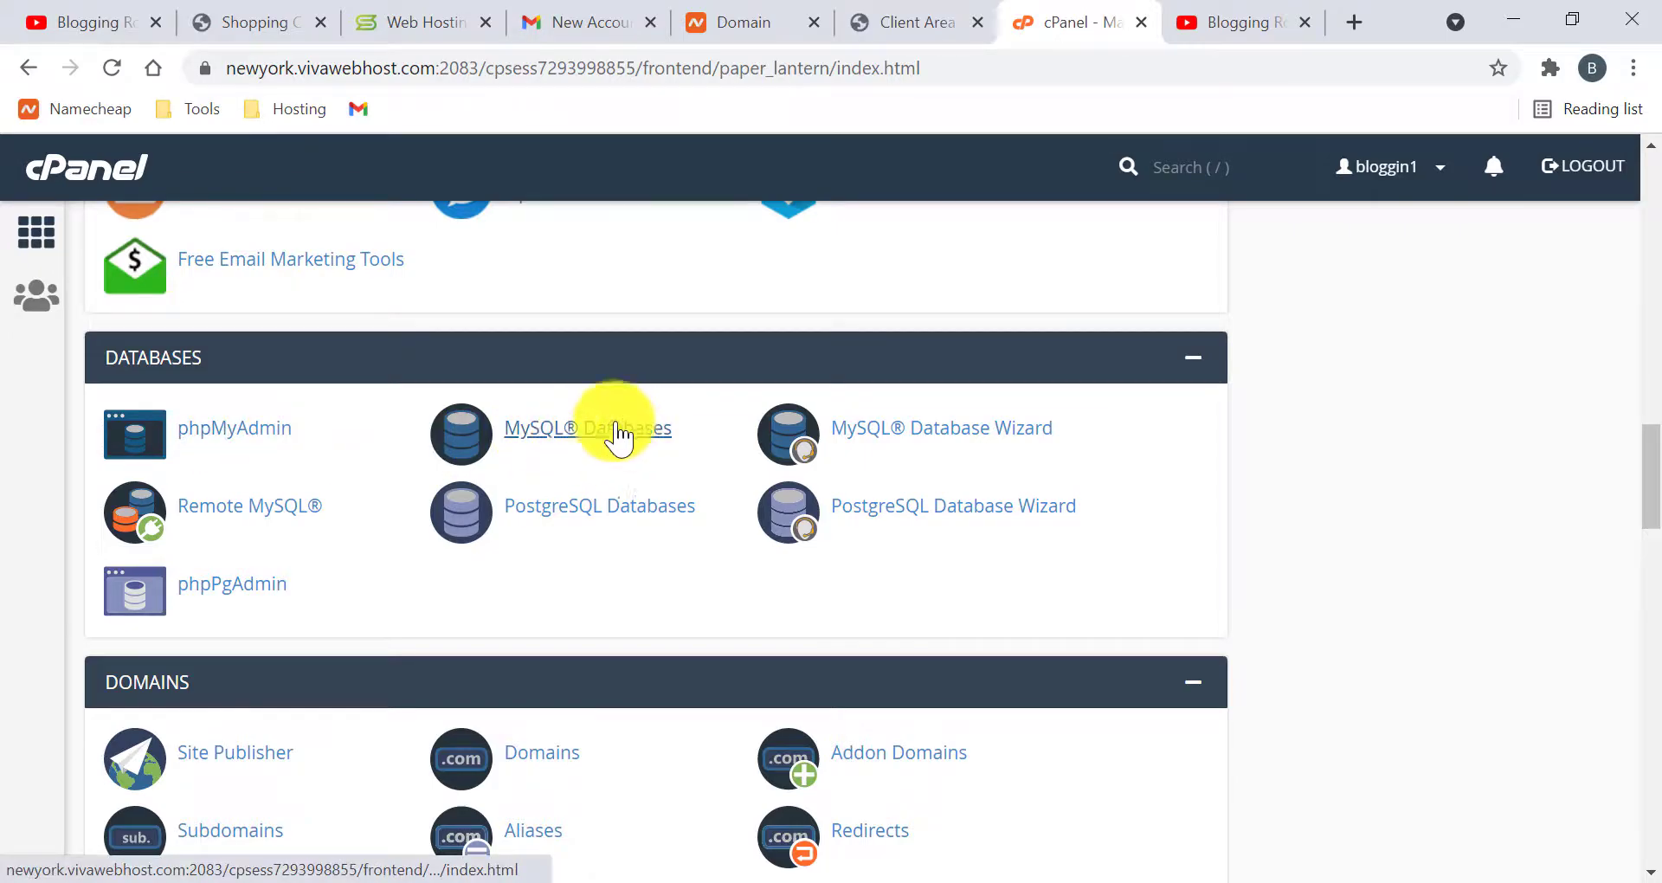
scroll(621, 517, down, 4)
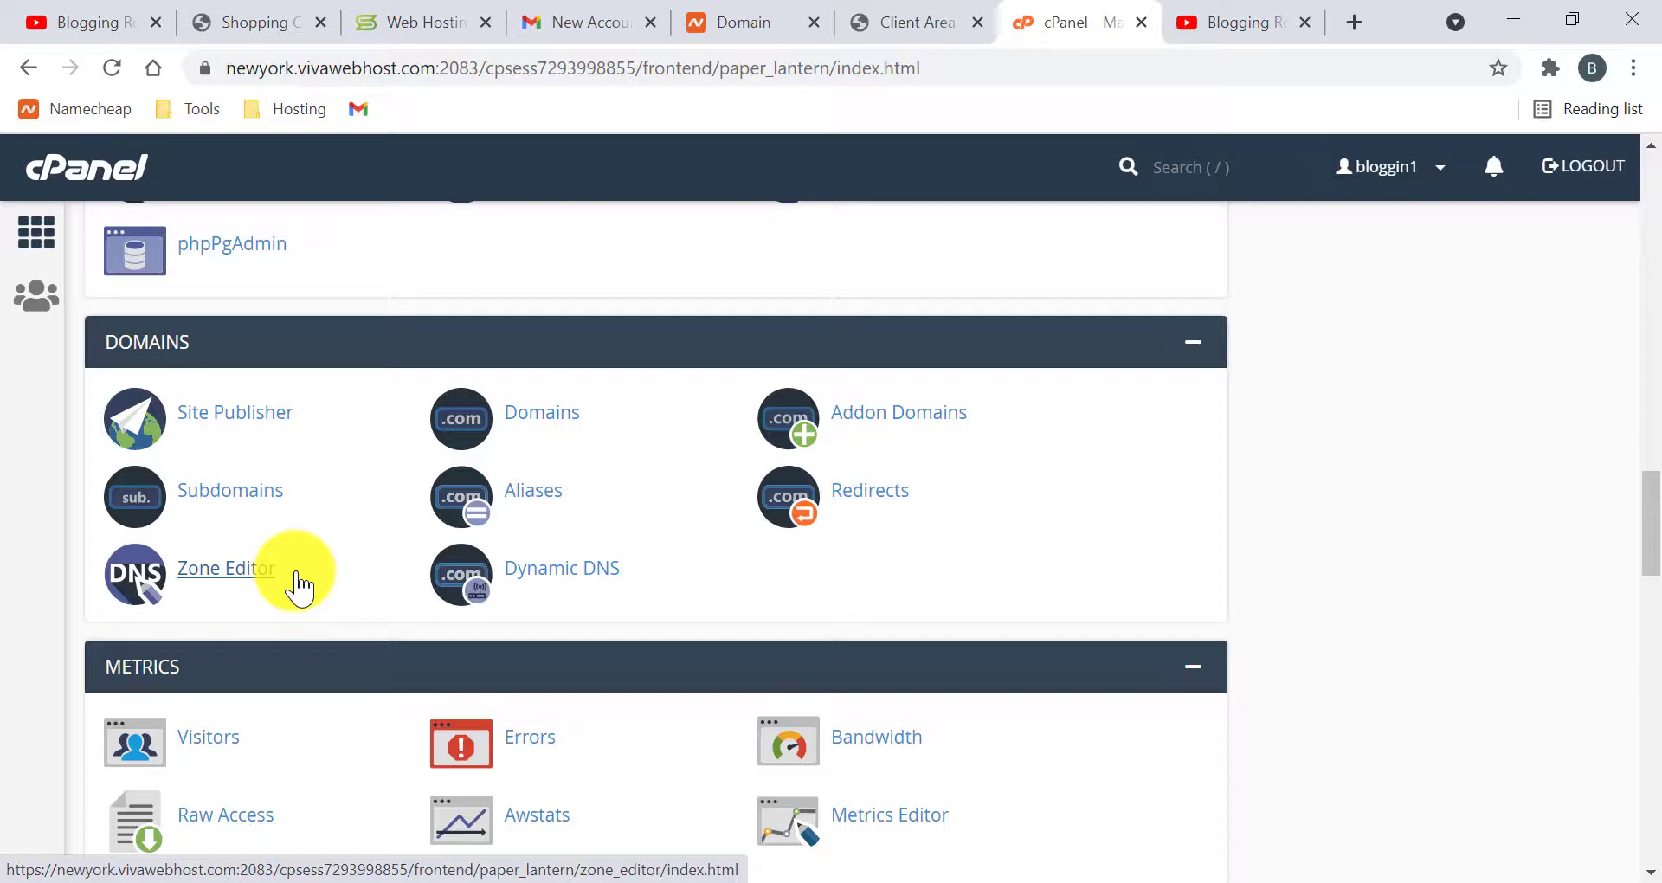
scroll(415, 575, down, 4)
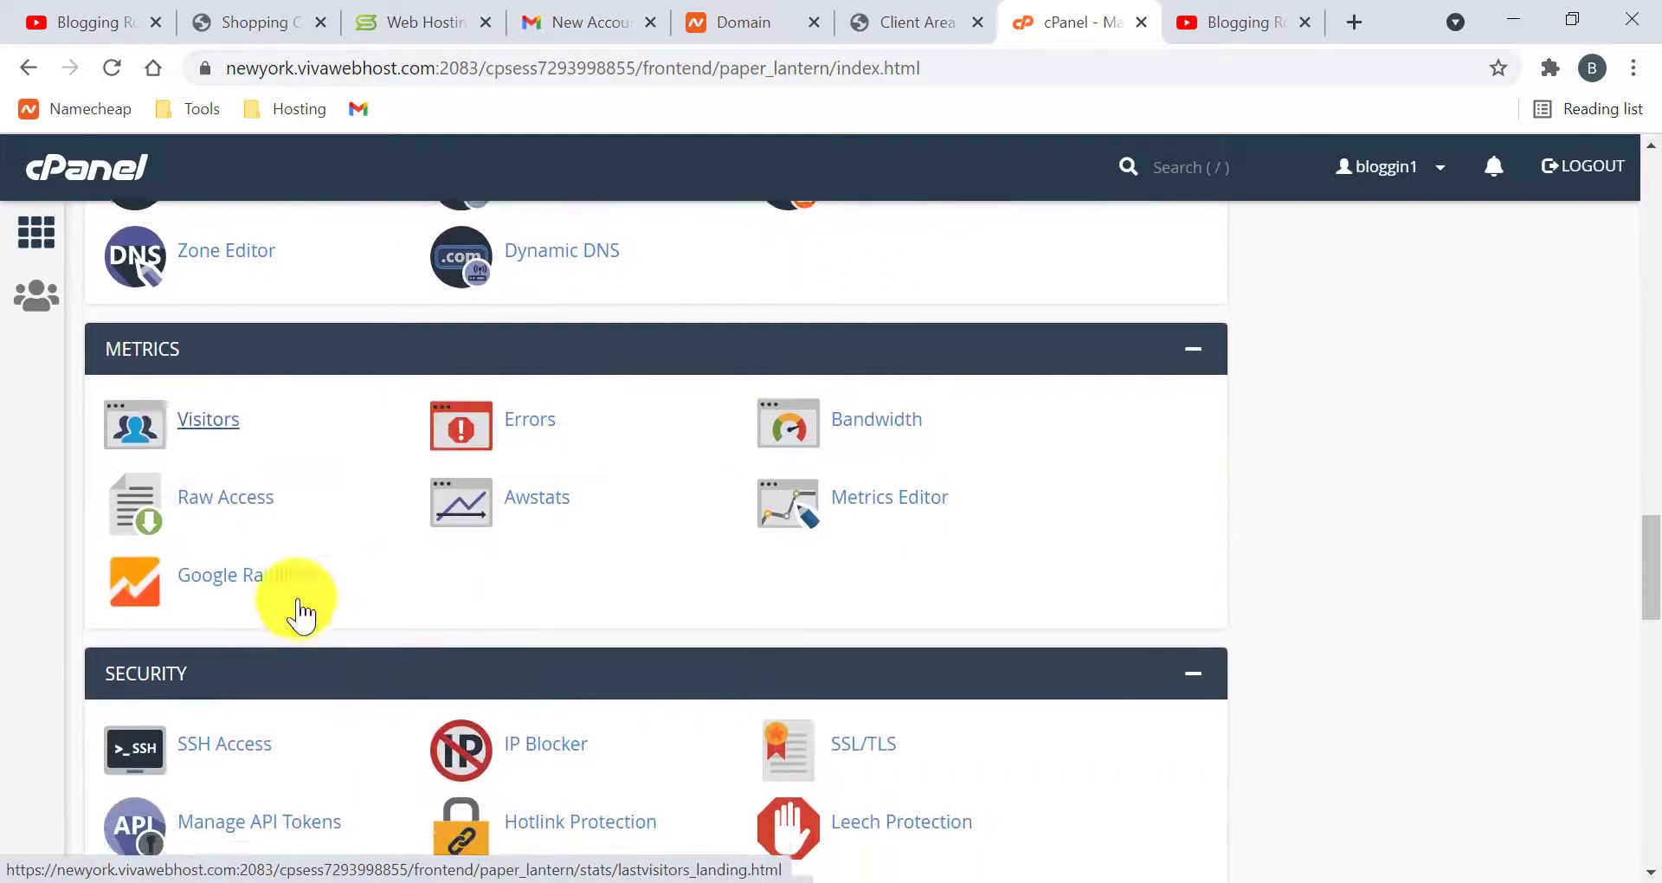
scroll(419, 546, down, 2)
scroll(575, 537, down, 2)
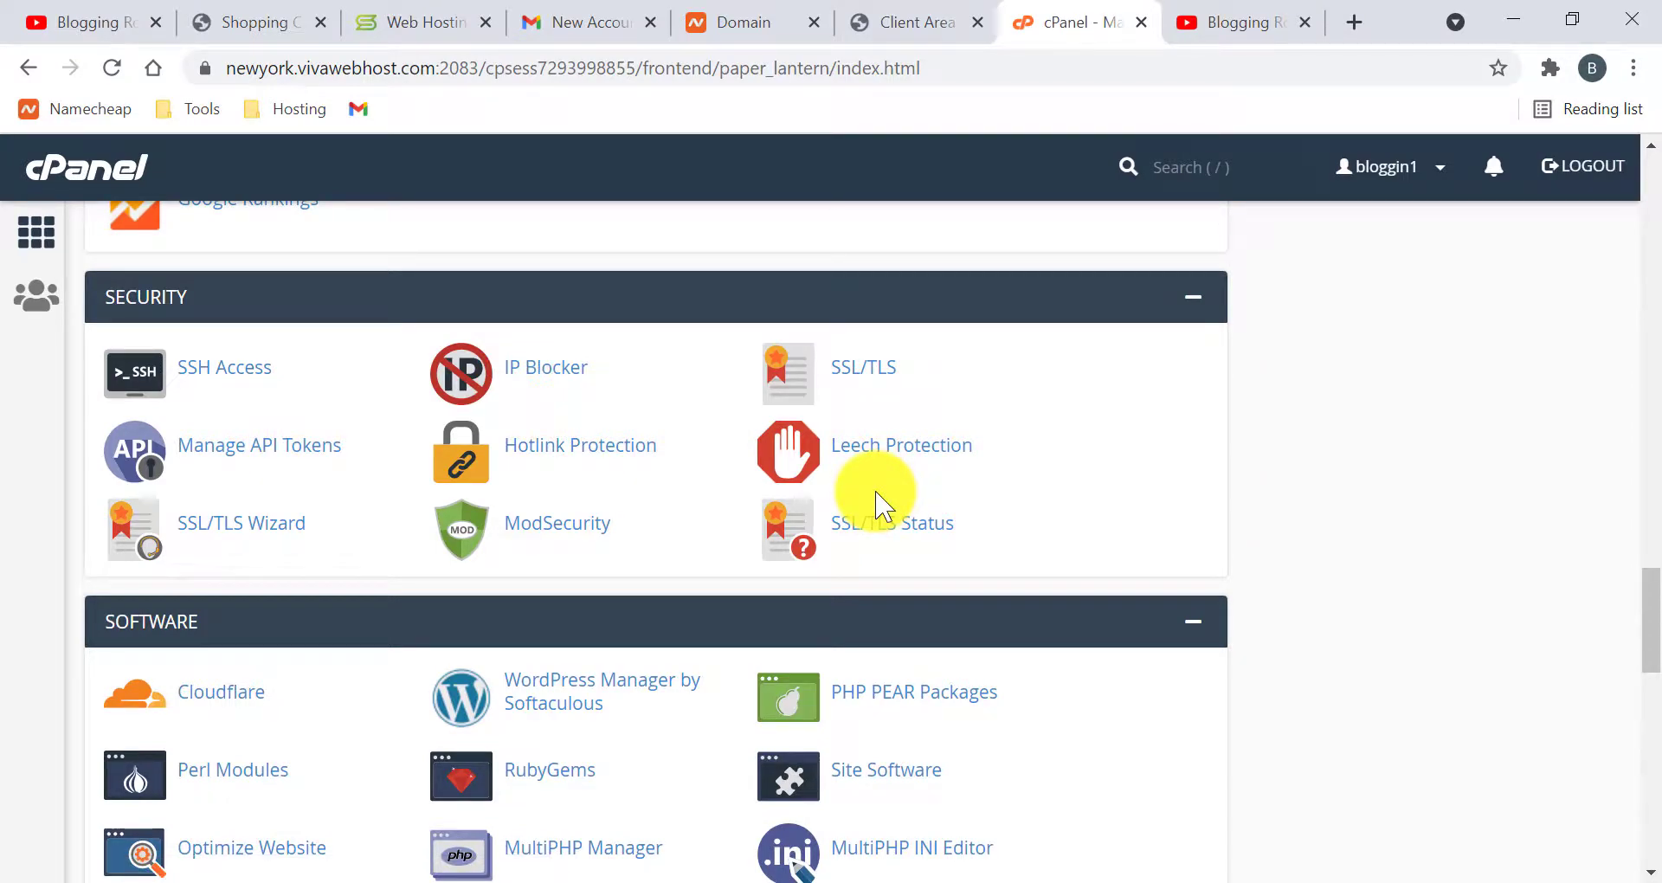
Step: Open SSL/TLS Status, select all listed domains and review their AutoSSL certificate status
click(909, 538)
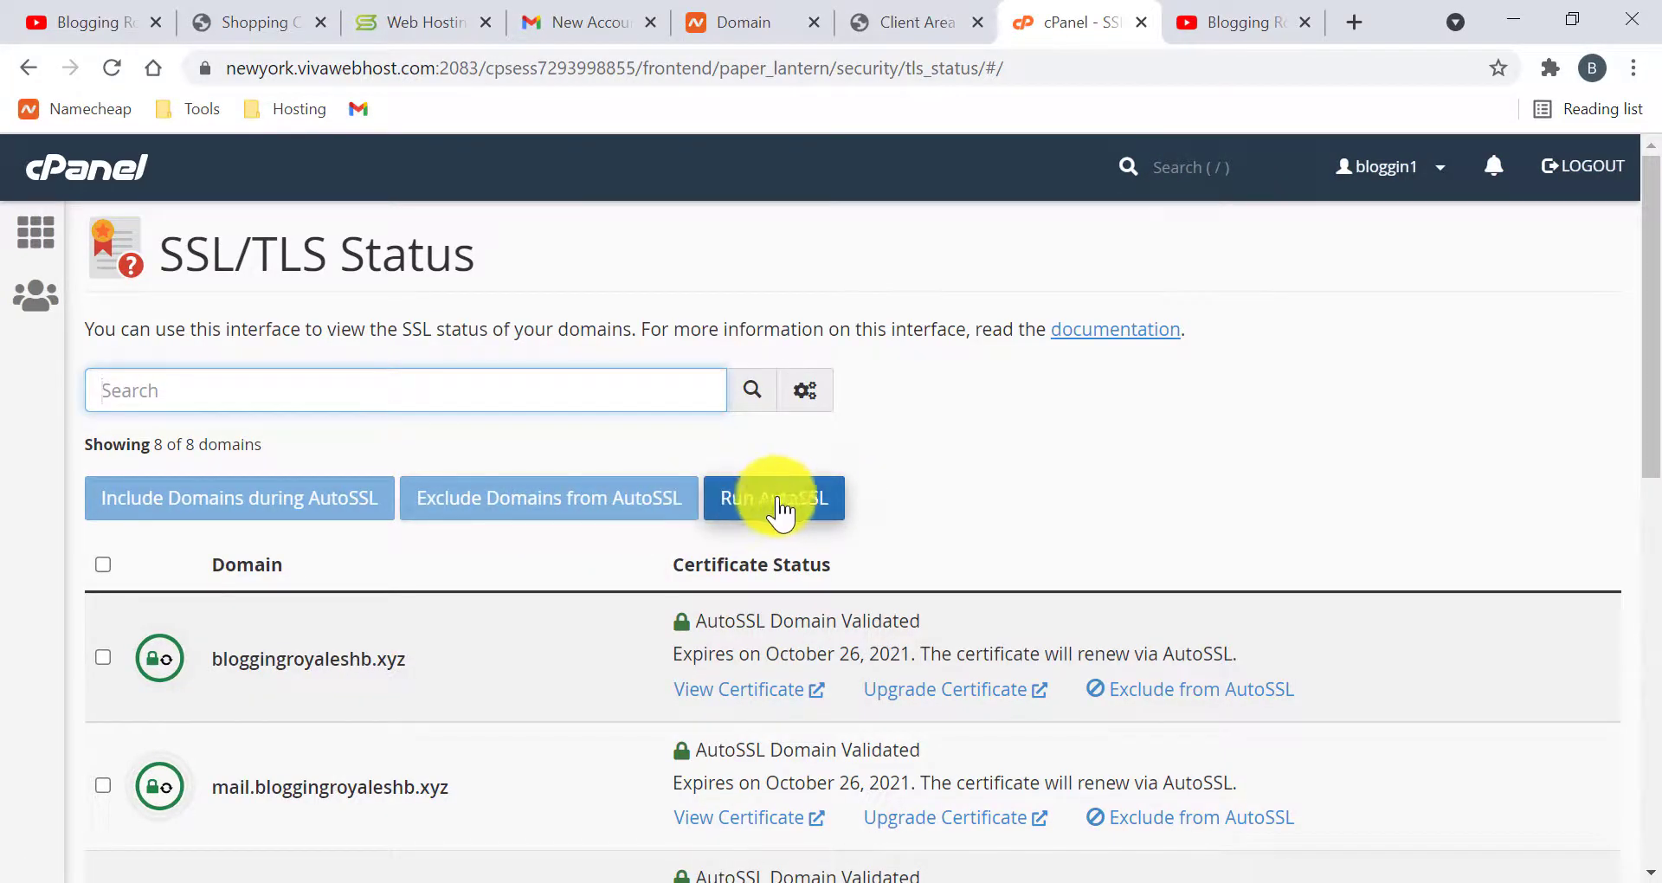
click(103, 564)
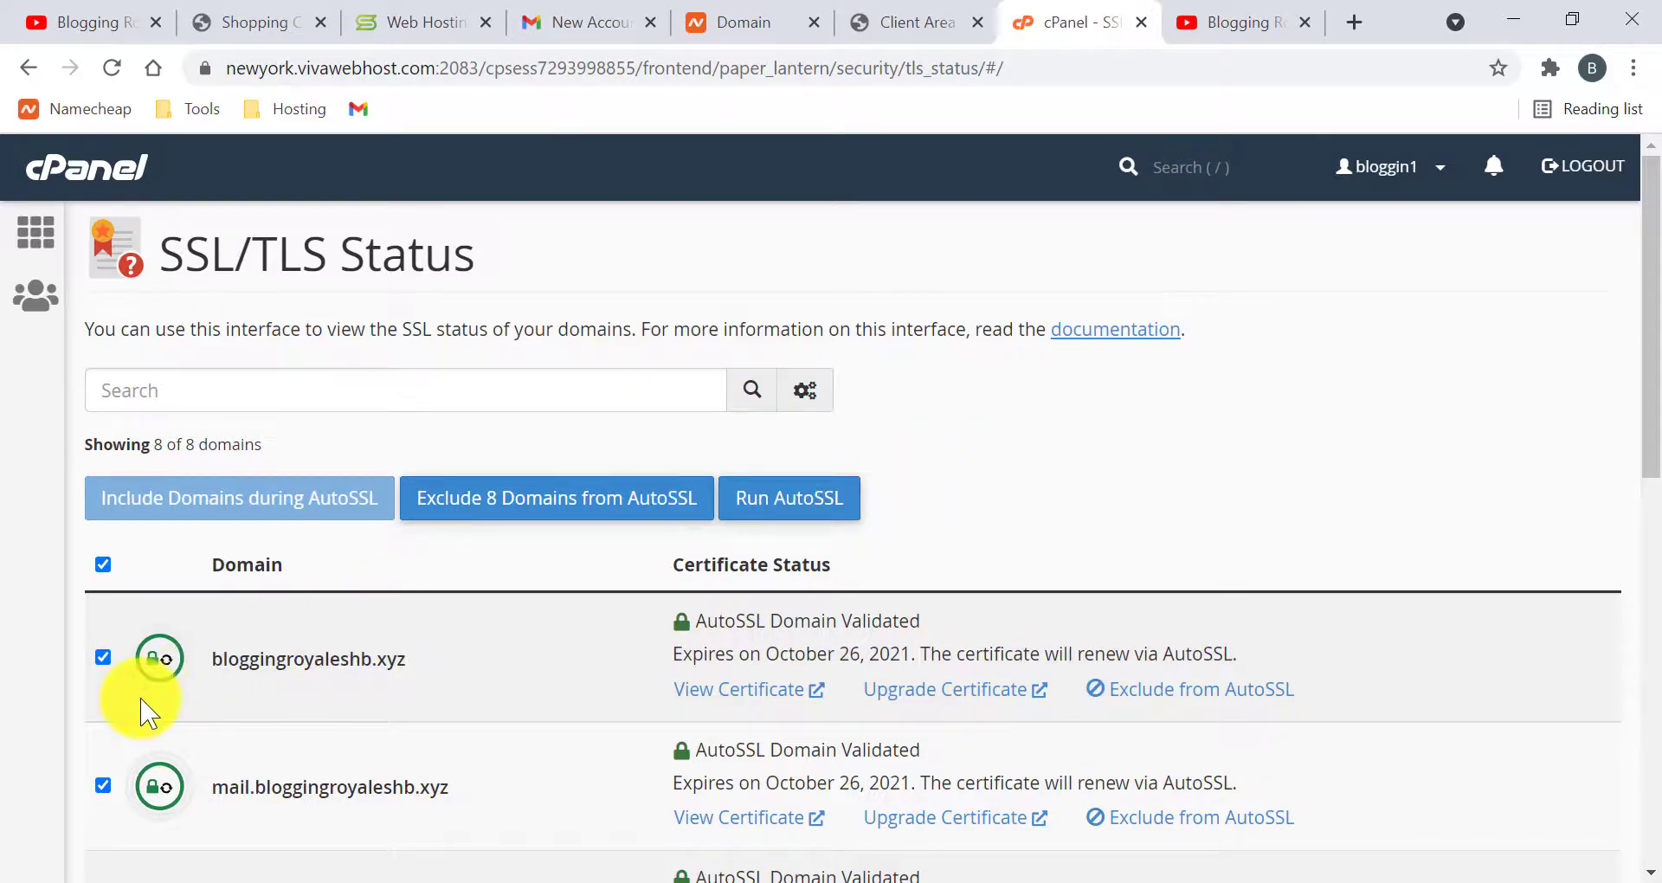
scroll(103, 697, down, 1)
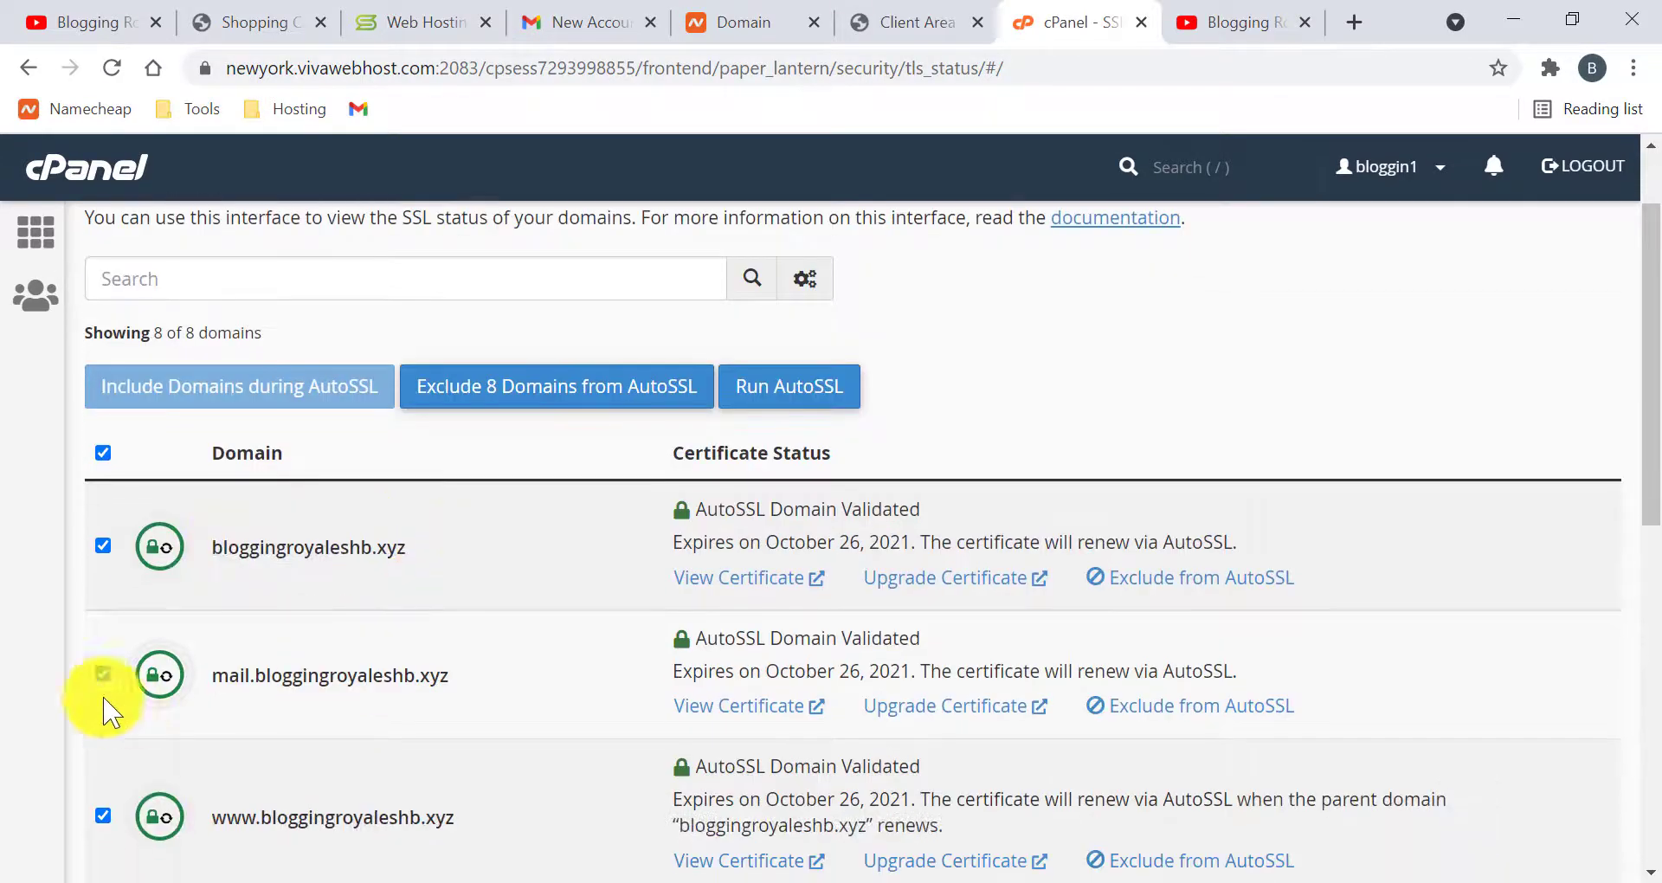
scroll(246, 545, up, 1)
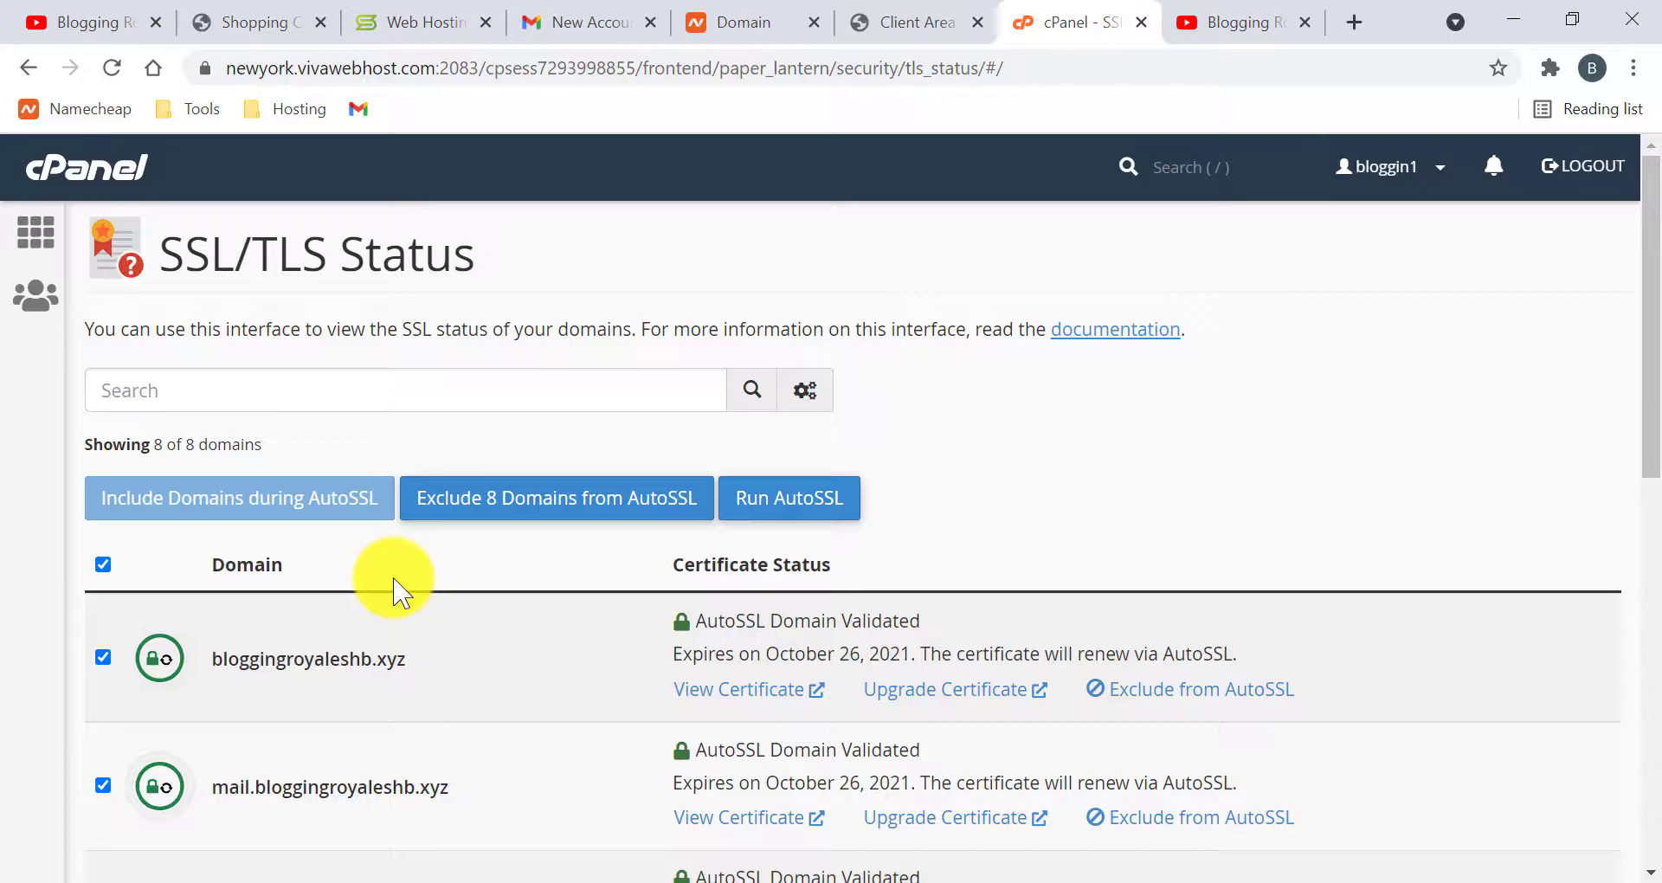
Step: Return to the cPanel home page and examine the tools in the Software, Advanced and Preferences sections
click(38, 242)
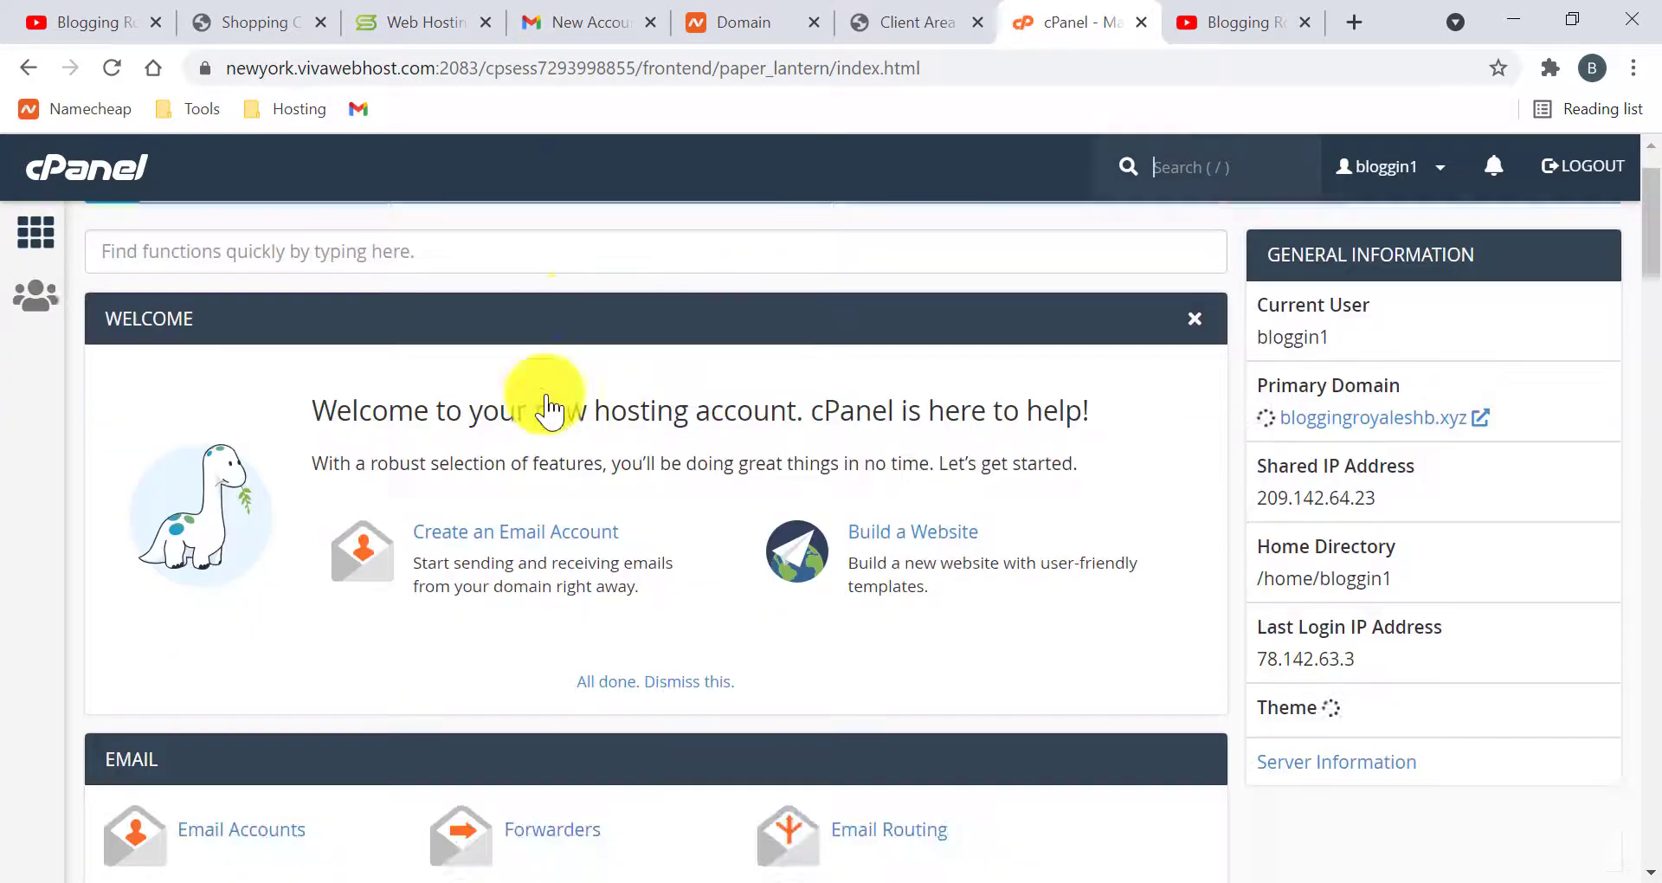
scroll(532, 631, down, 15)
scroll(458, 704, down, 20)
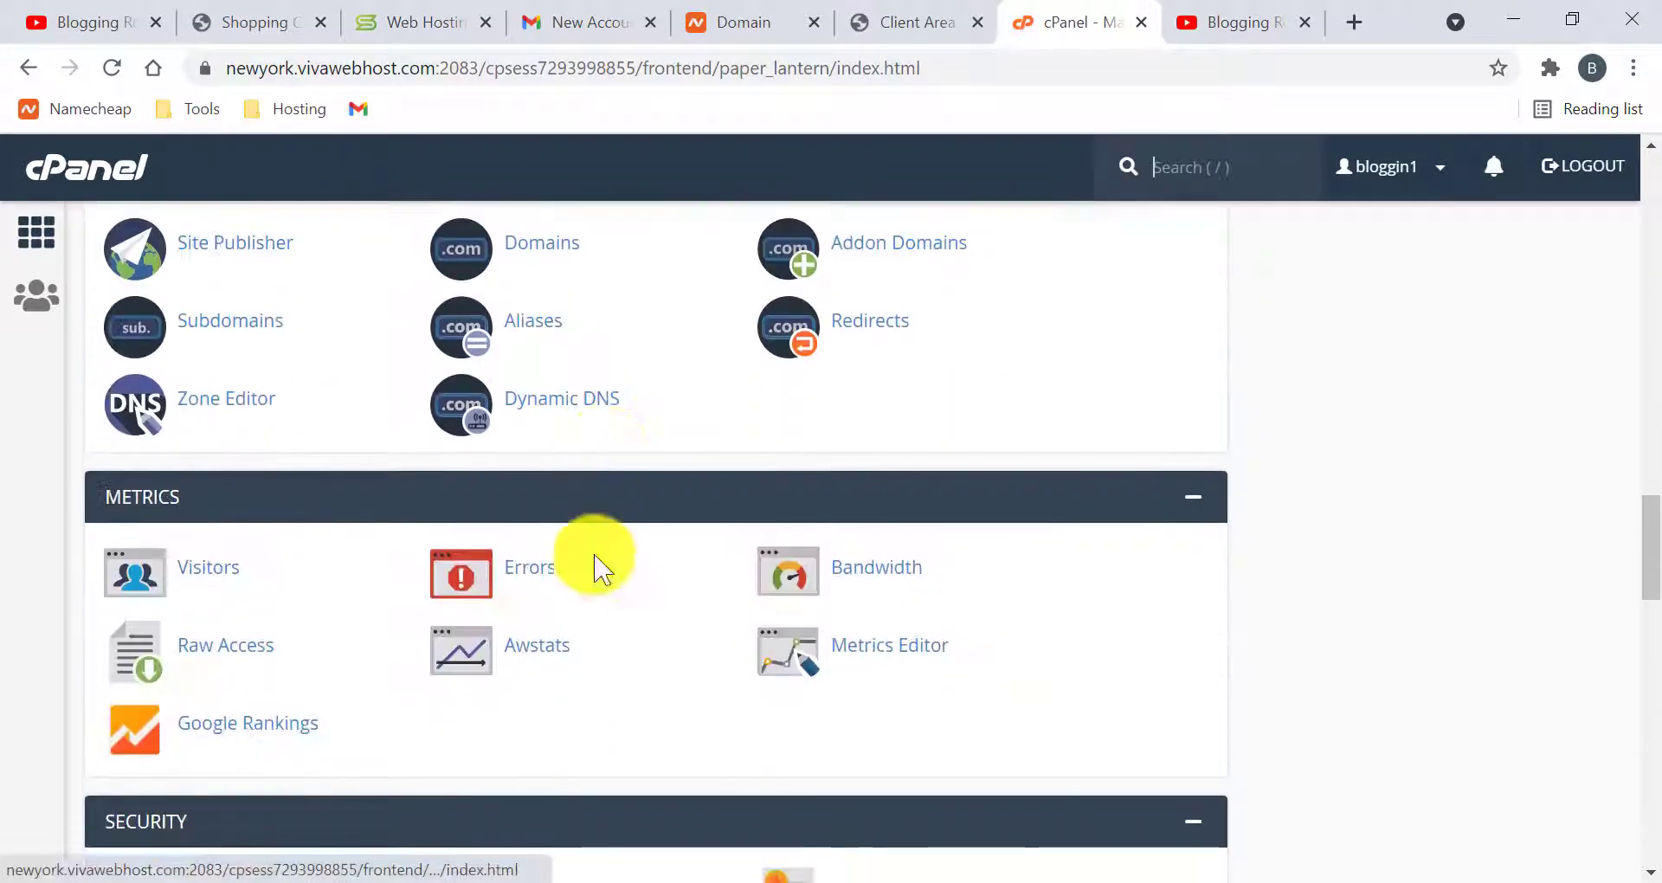
scroll(606, 463, down, 3)
scroll(519, 477, up, 1)
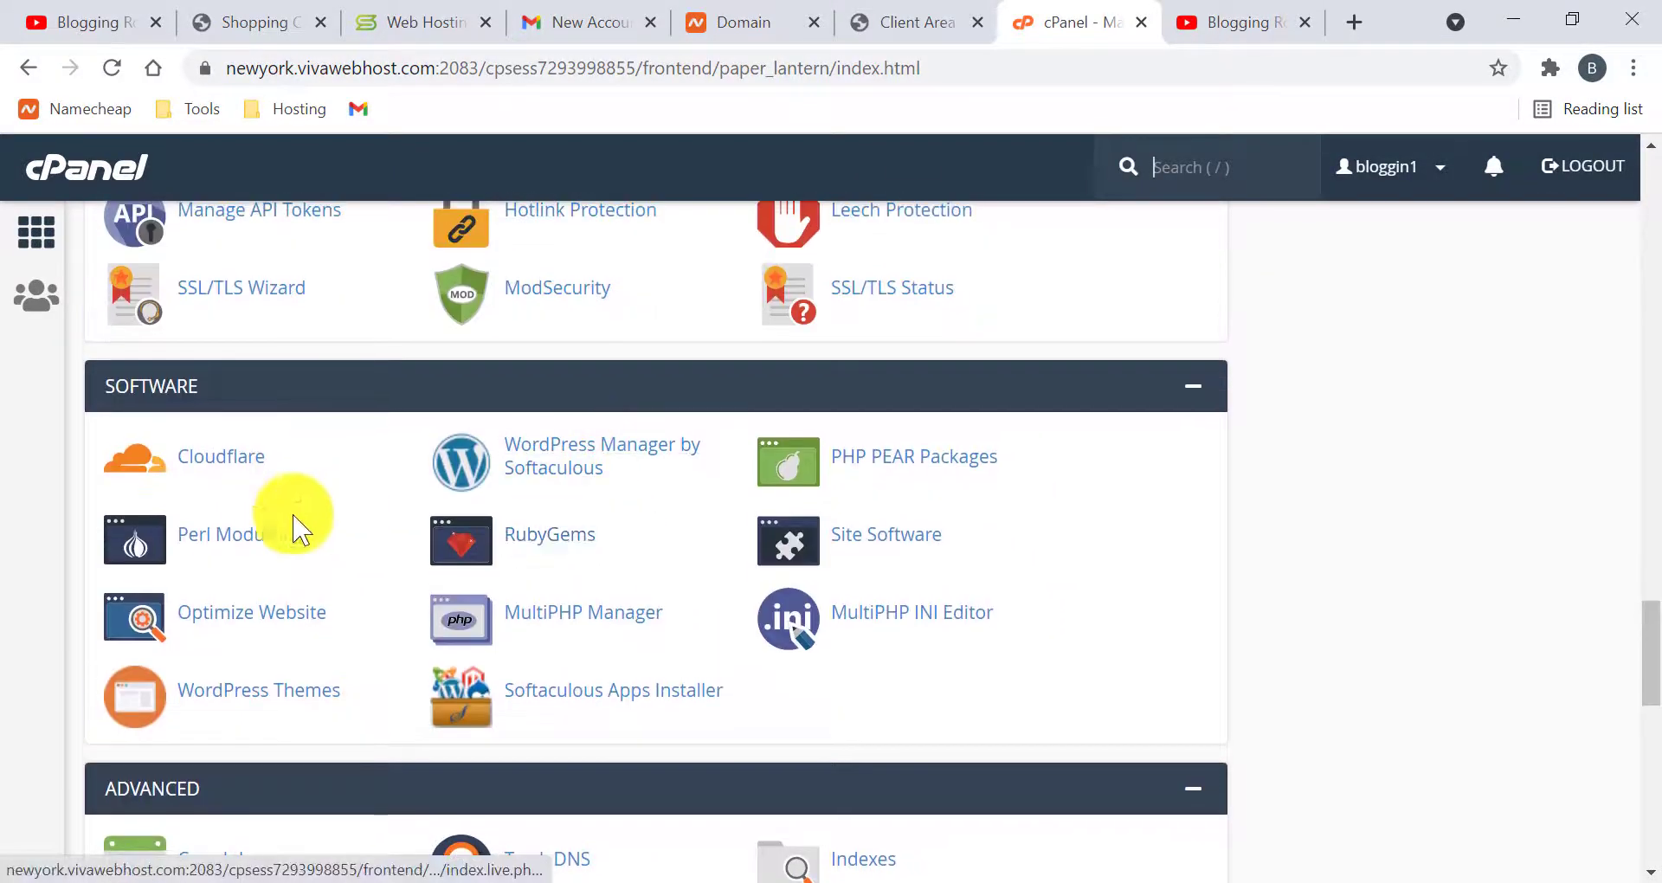
click(232, 456)
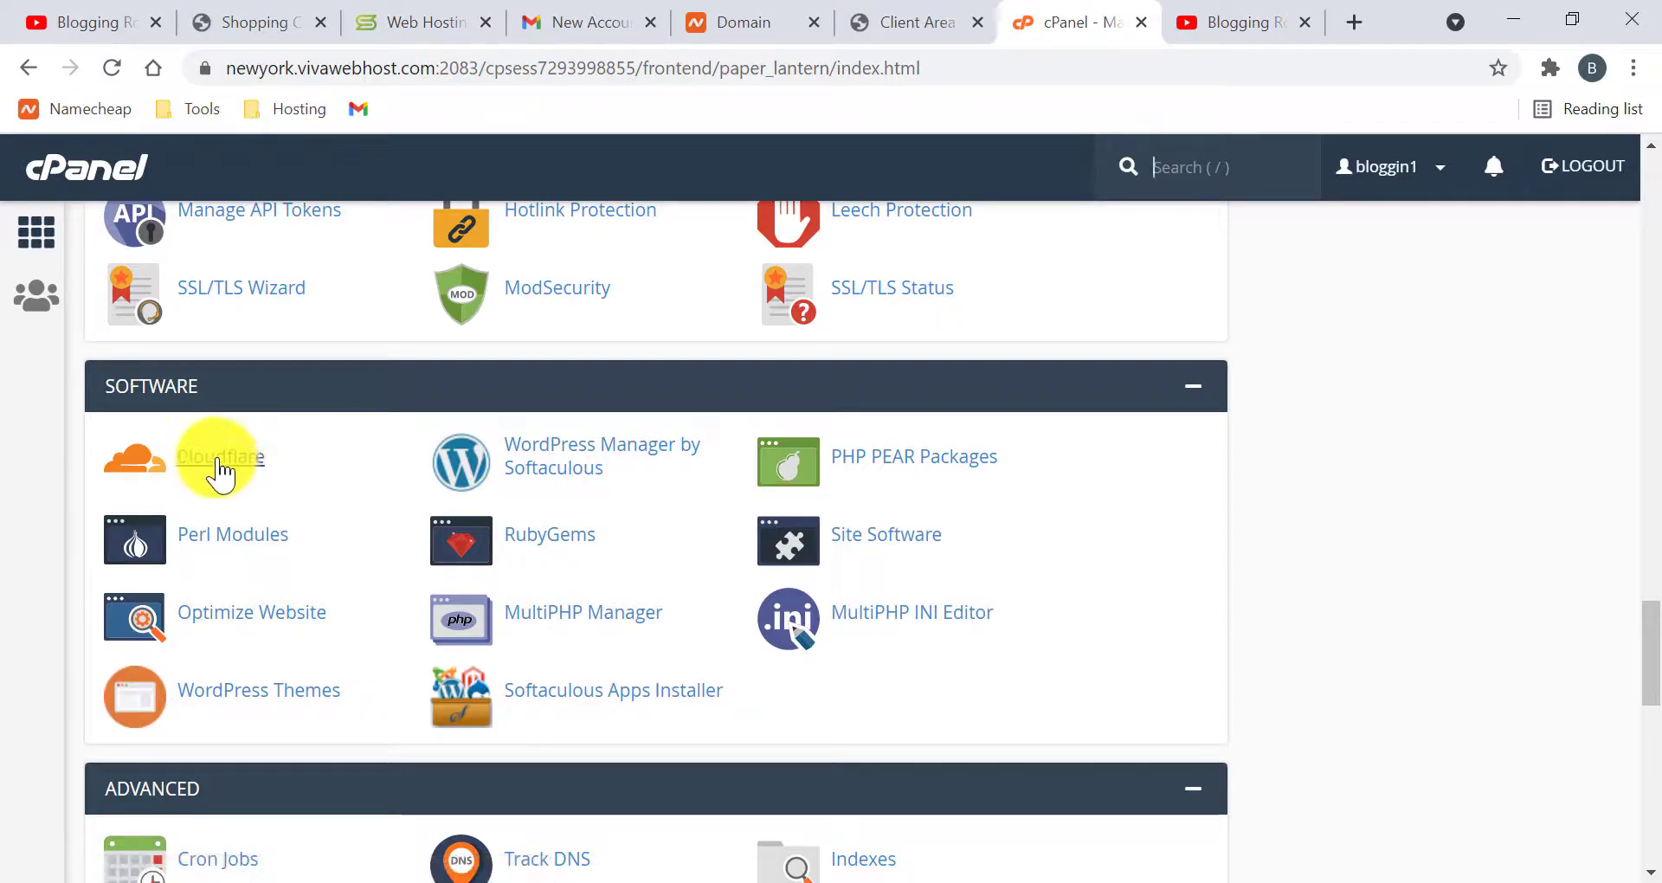
scroll(251, 605, down, 1)
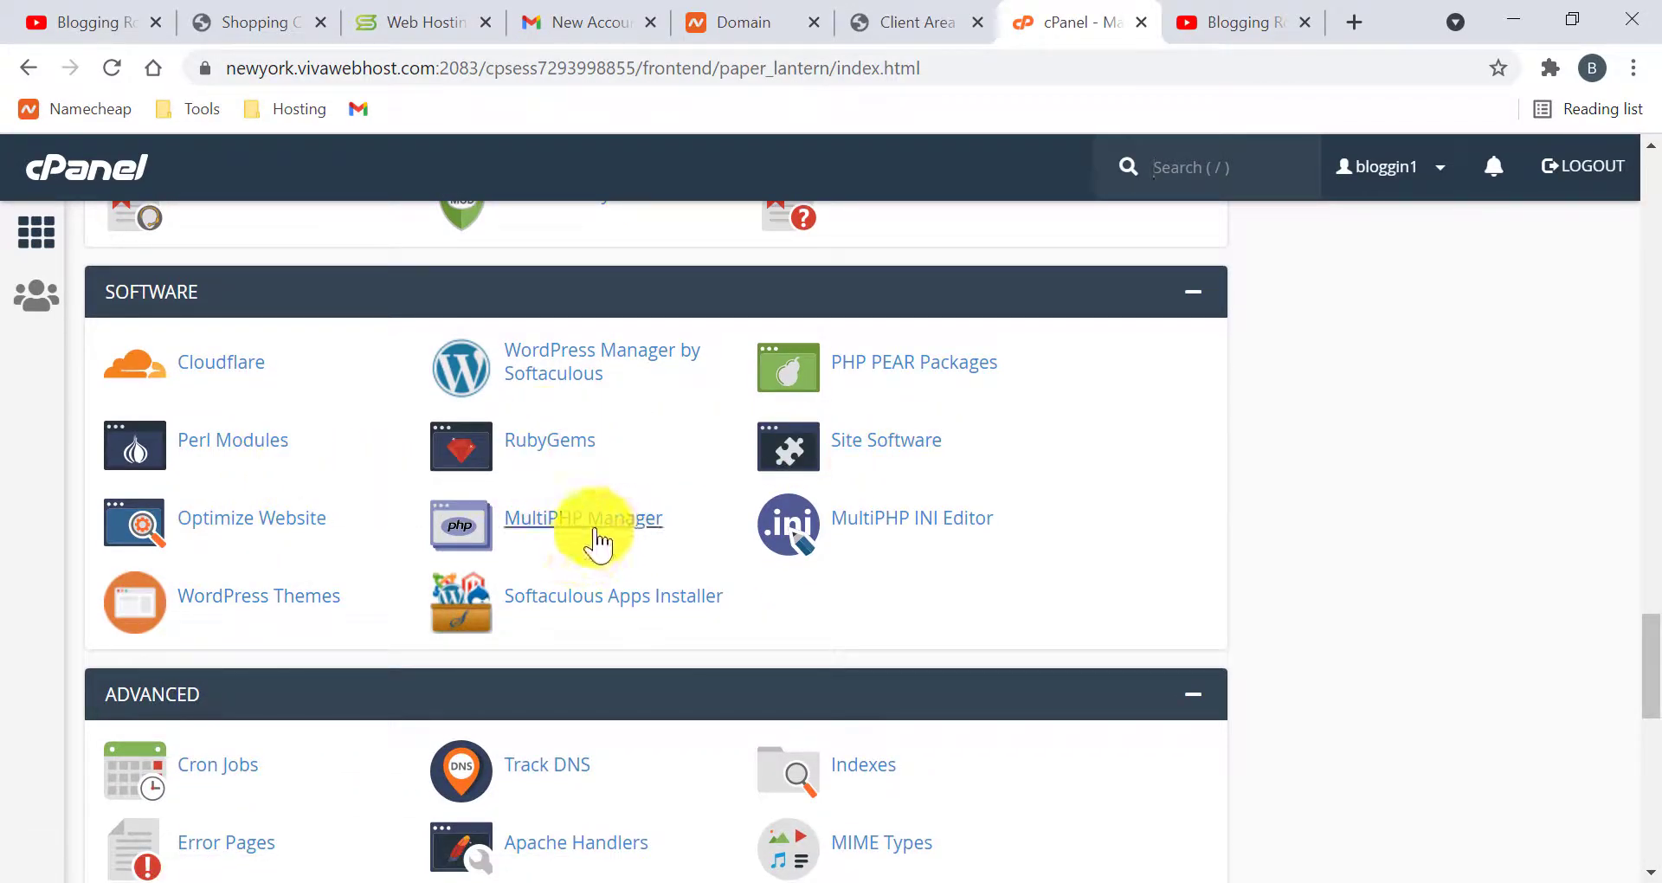
scroll(650, 520, down, 1)
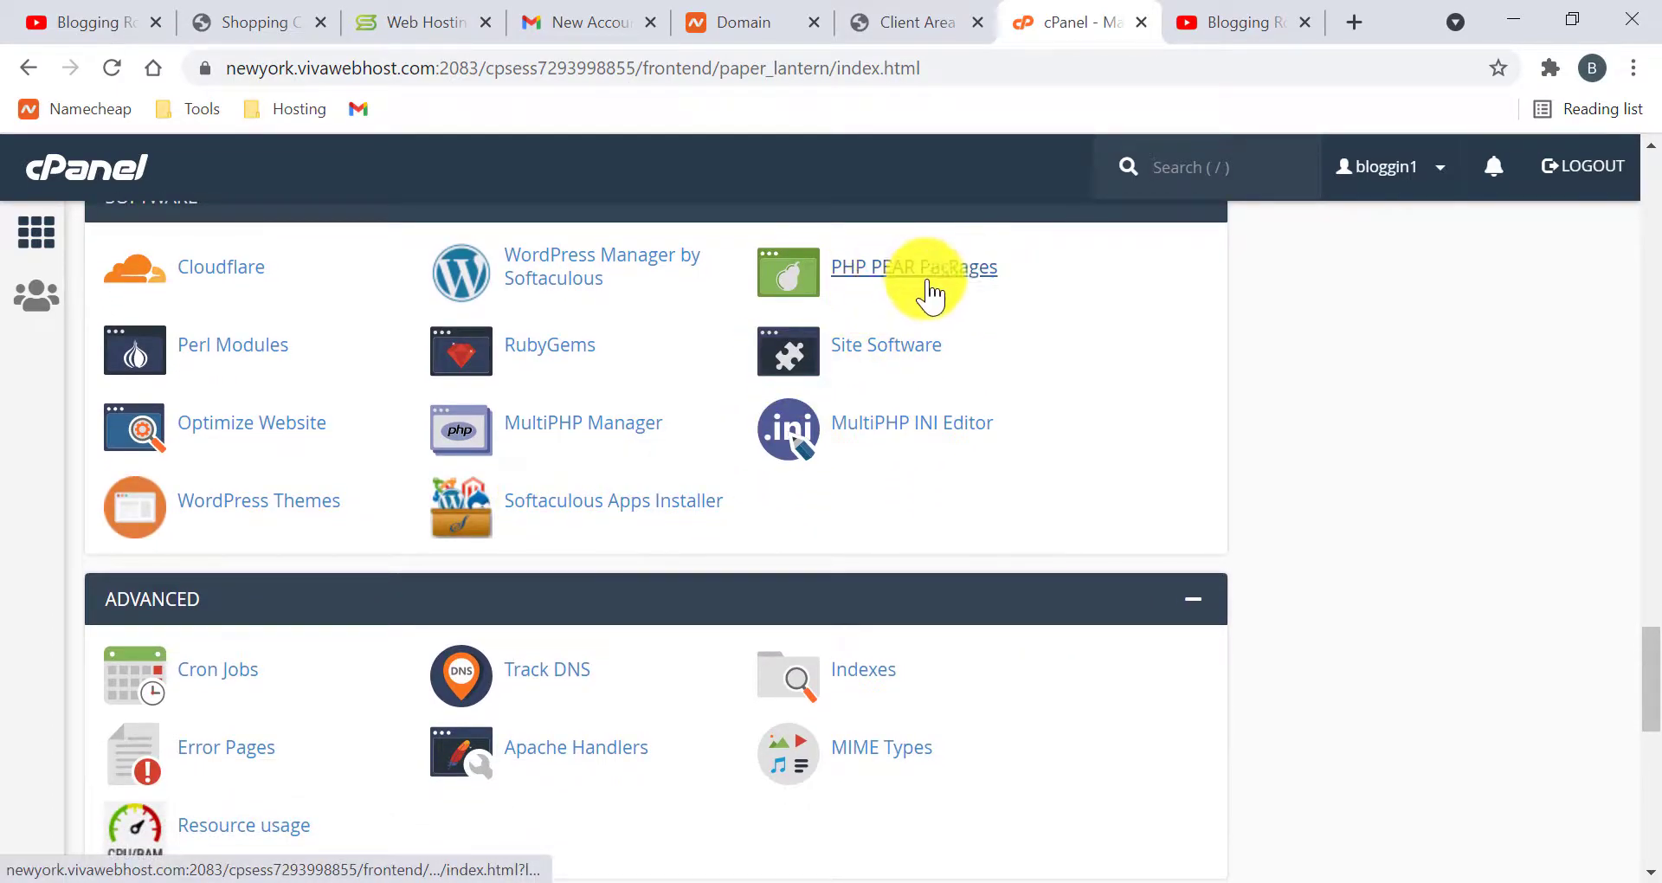
scroll(574, 538, down, 4)
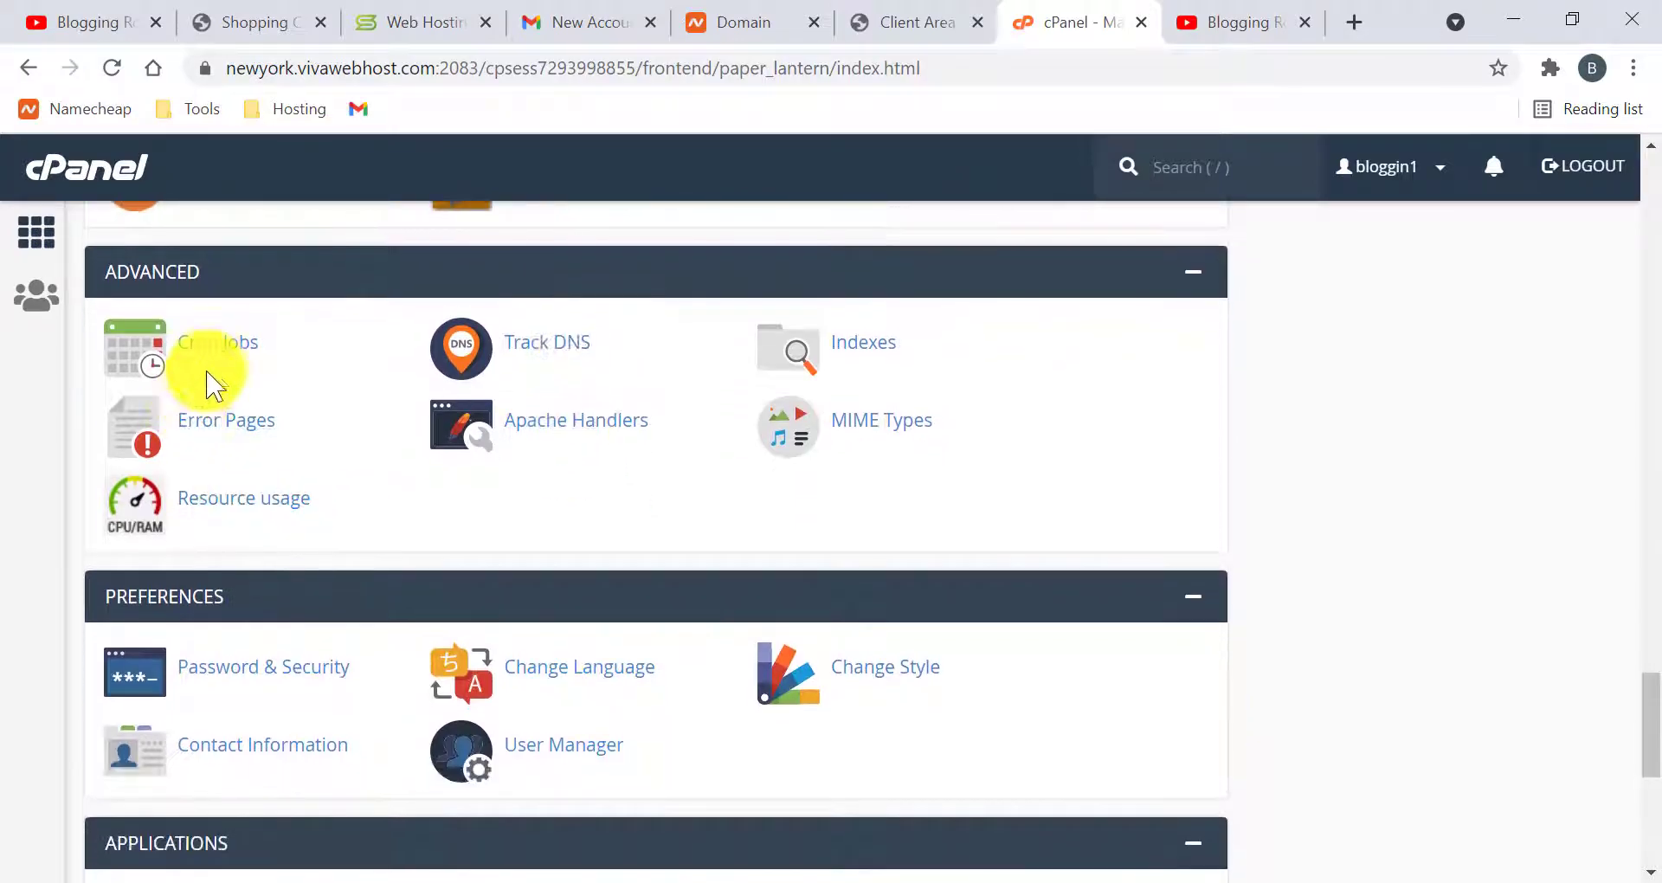
scroll(484, 534, down, 7)
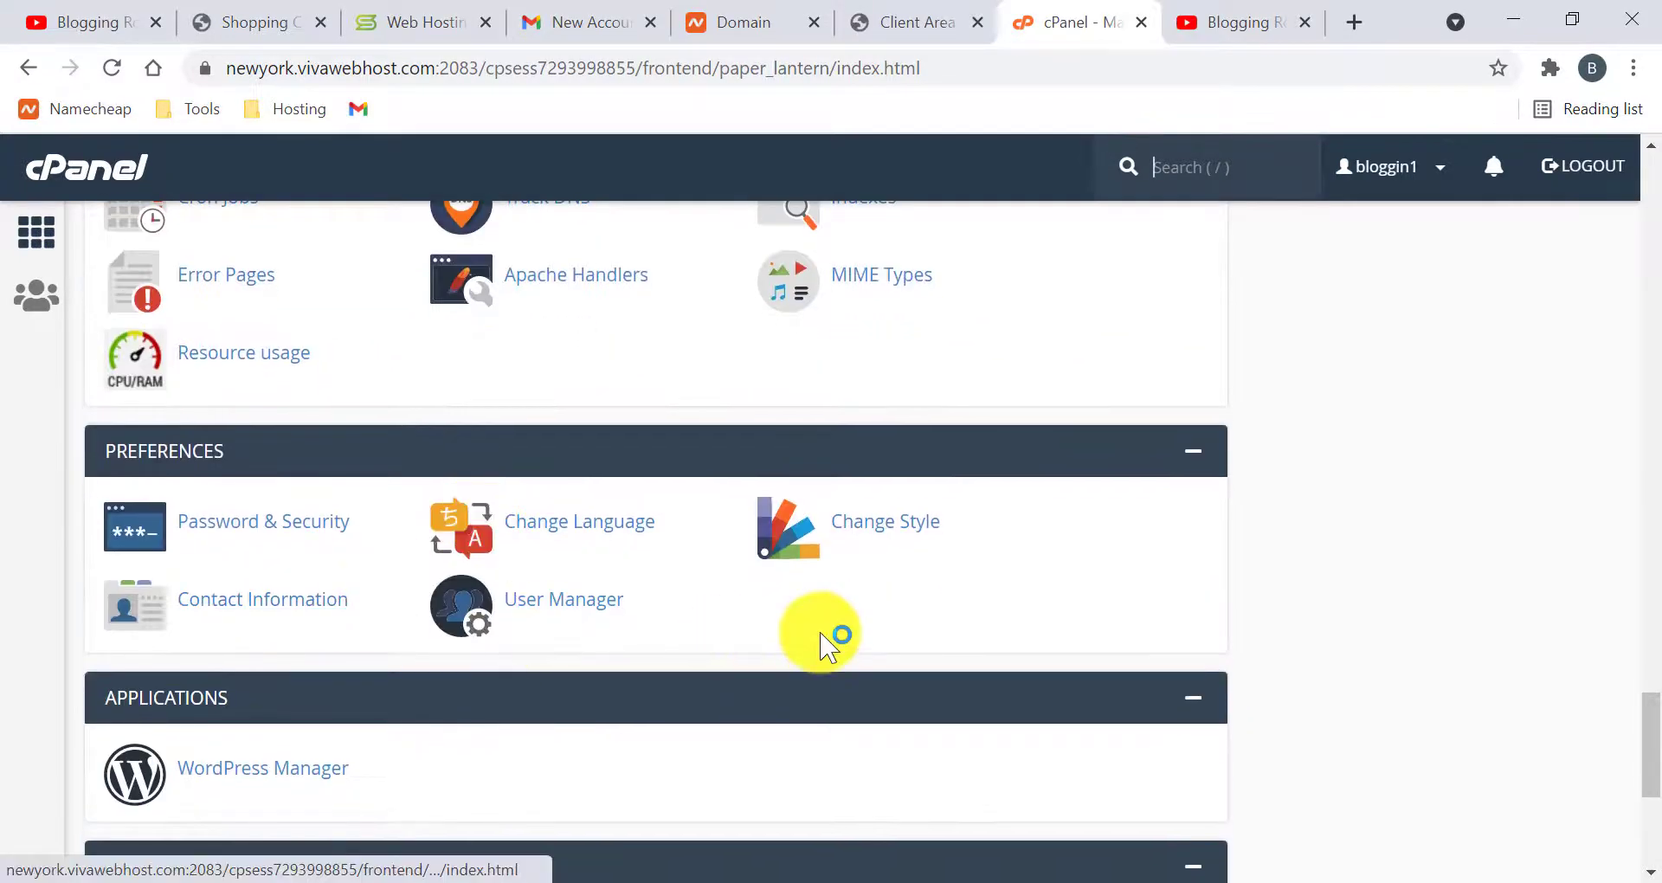
Step: Open WordPress Manager by Softaculous from the Software section and start a new WordPress installation
scroll(360, 556, up, 5)
scroll(360, 557, up, 9)
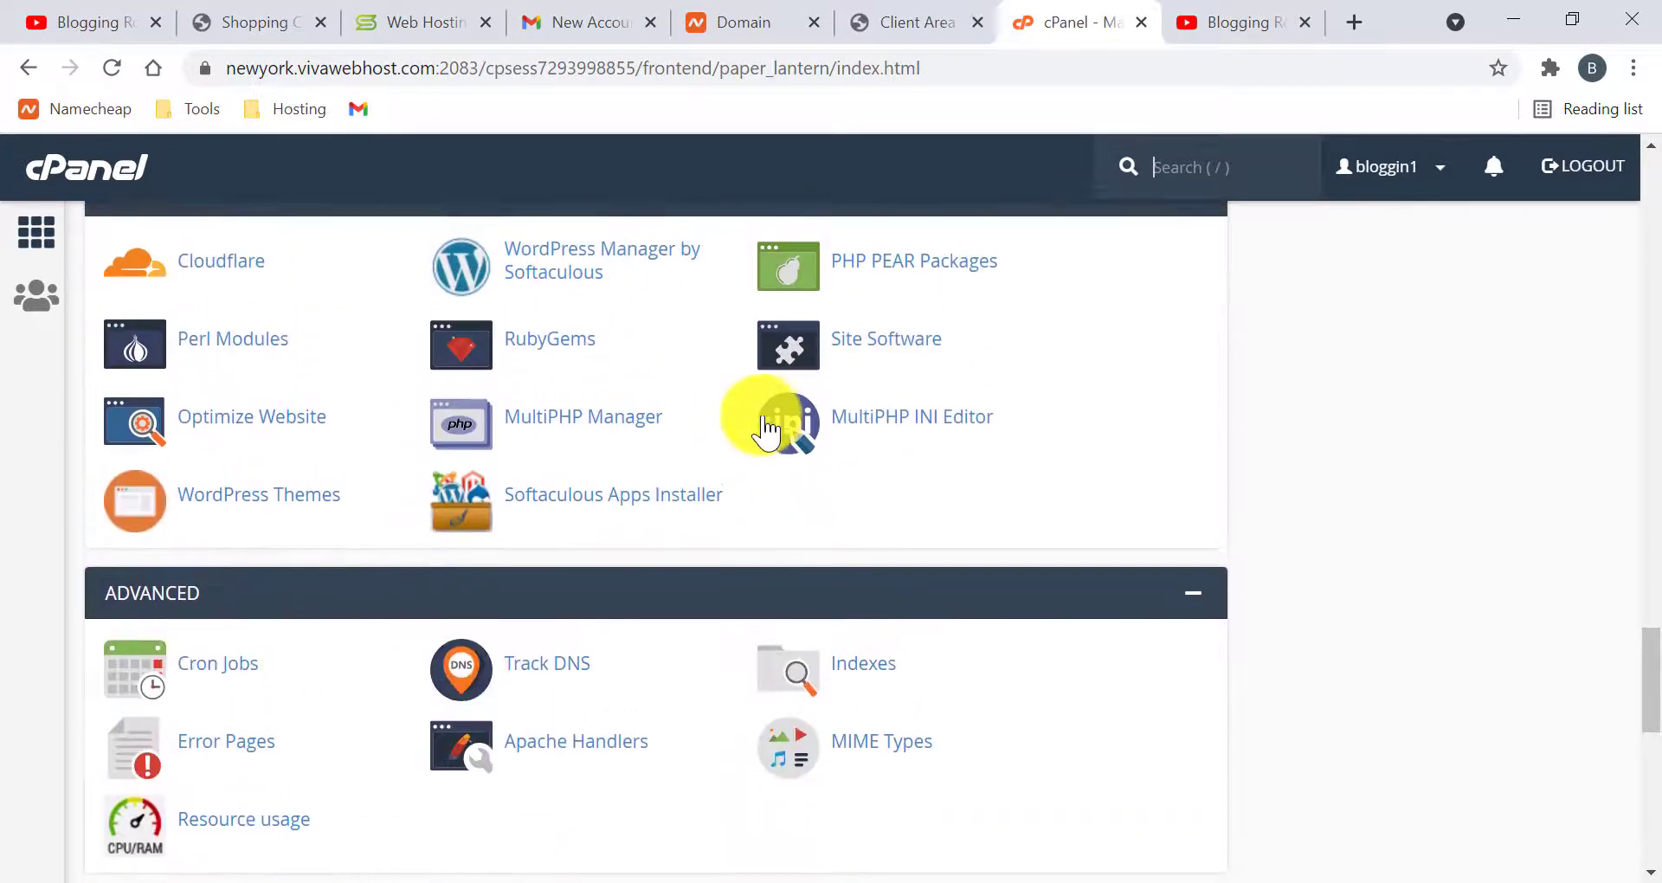
scroll(676, 554, down, 3)
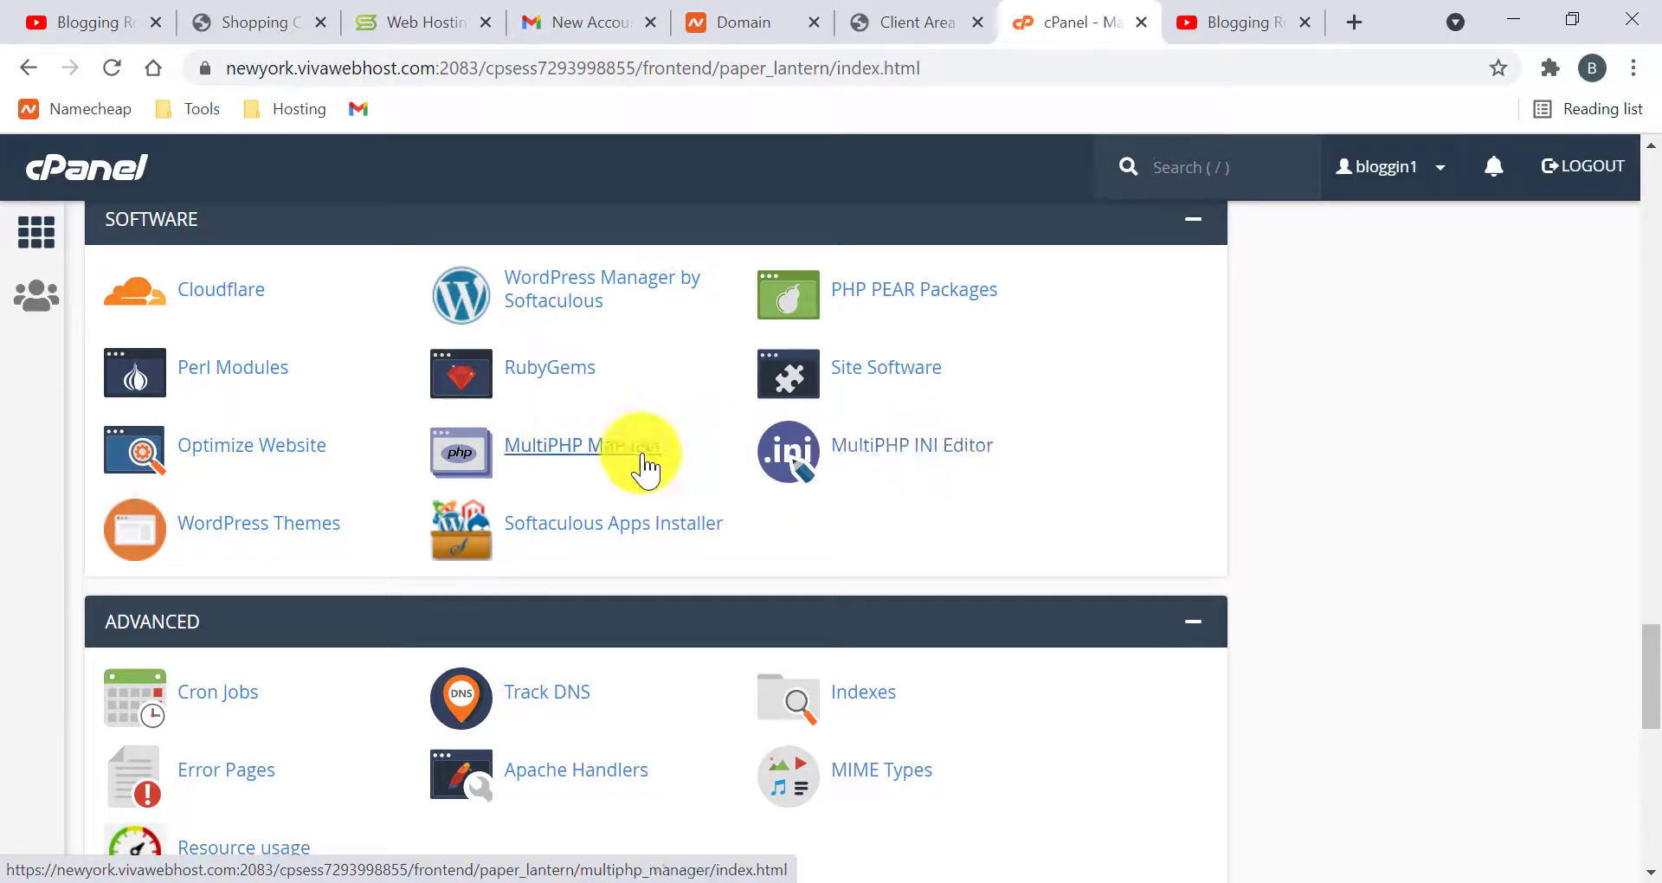
scroll(1094, 485, up, 1)
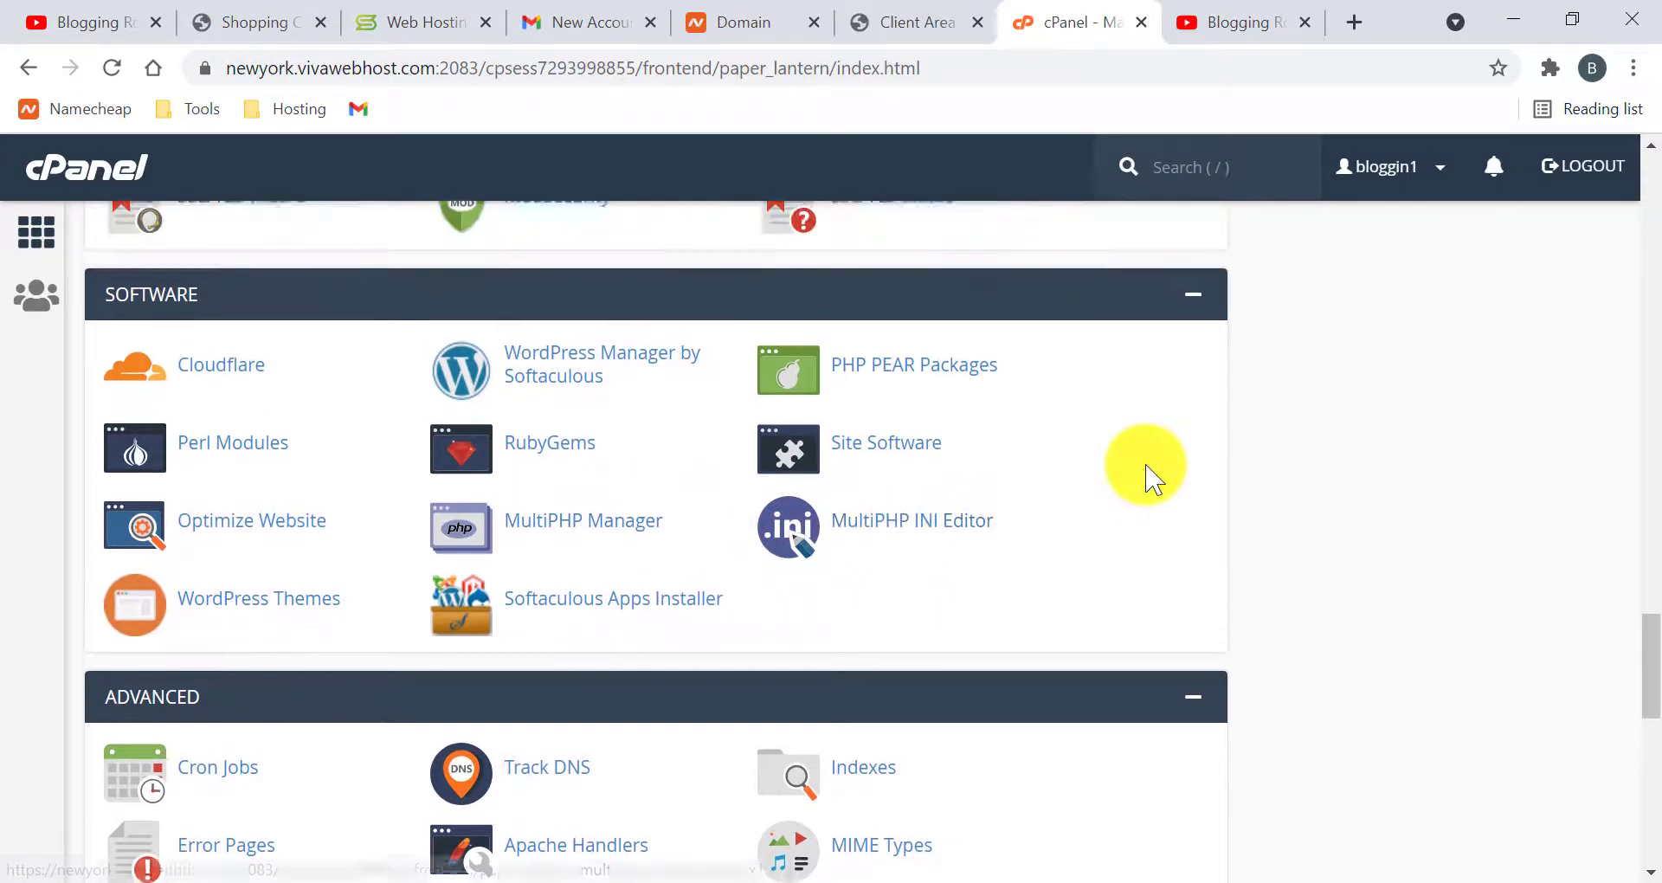
scroll(878, 601, down, 1)
scroll(675, 586, up, 2)
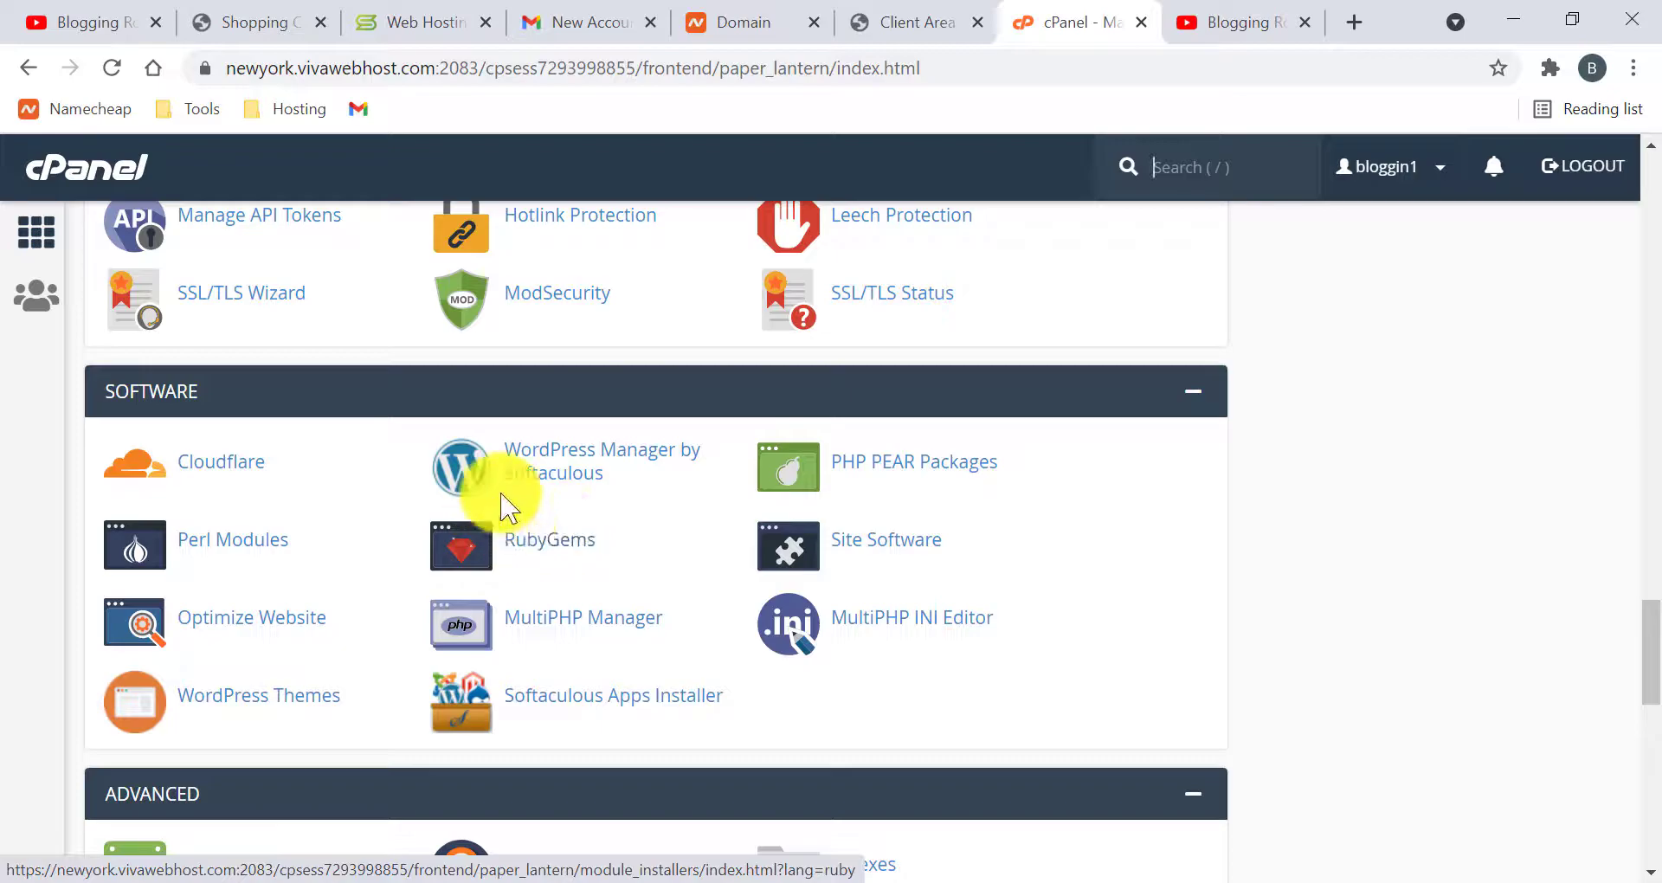
click(562, 479)
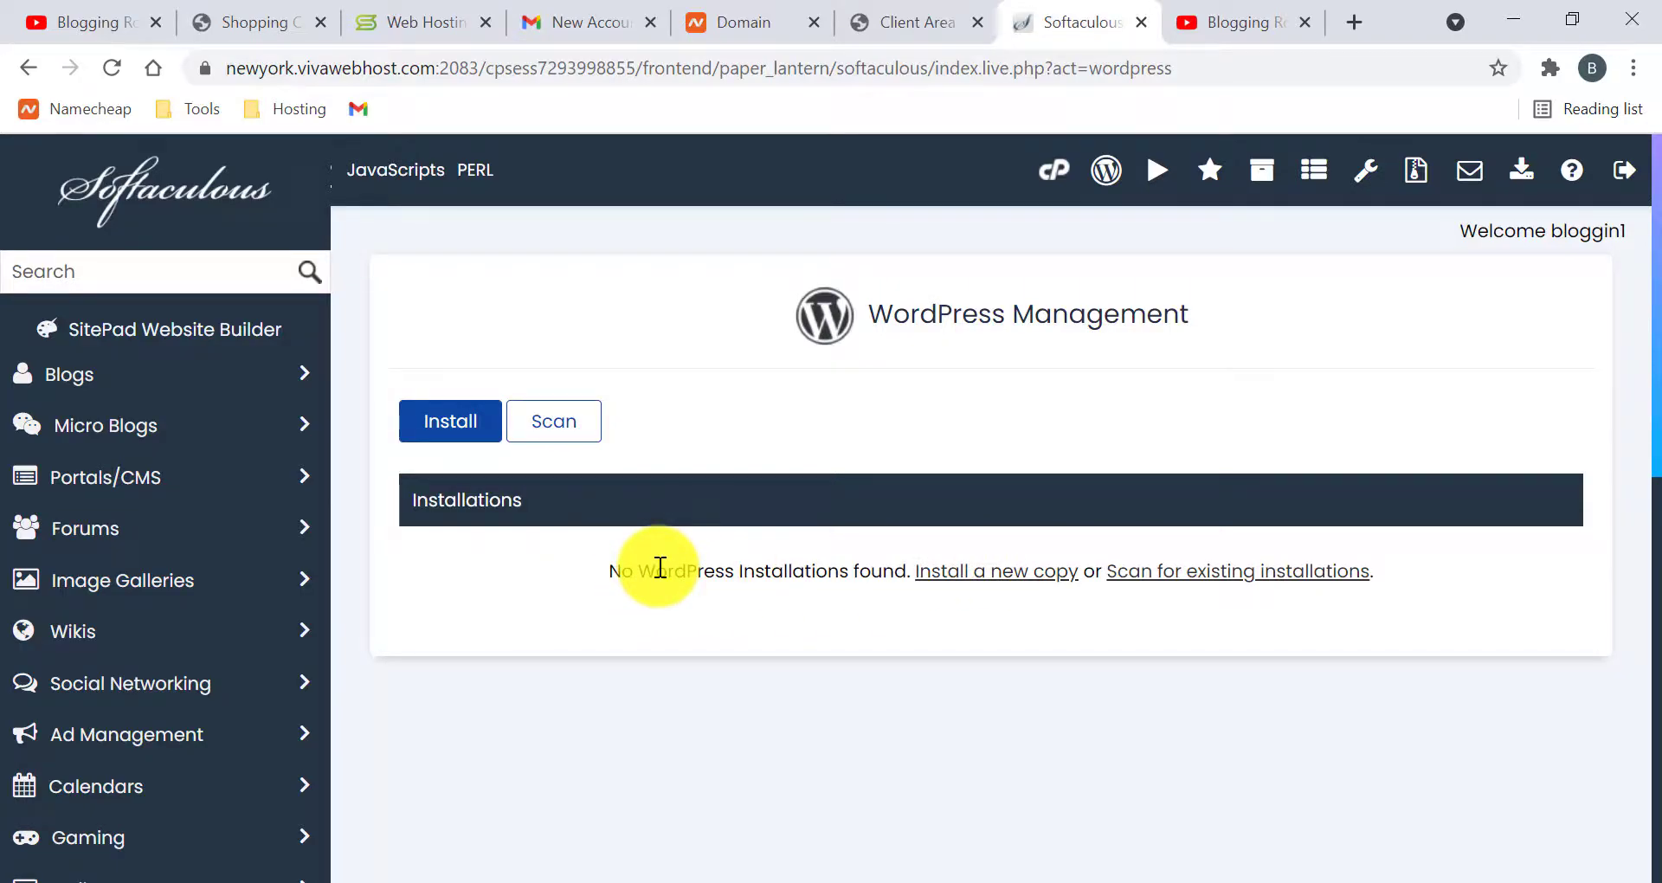
click(449, 432)
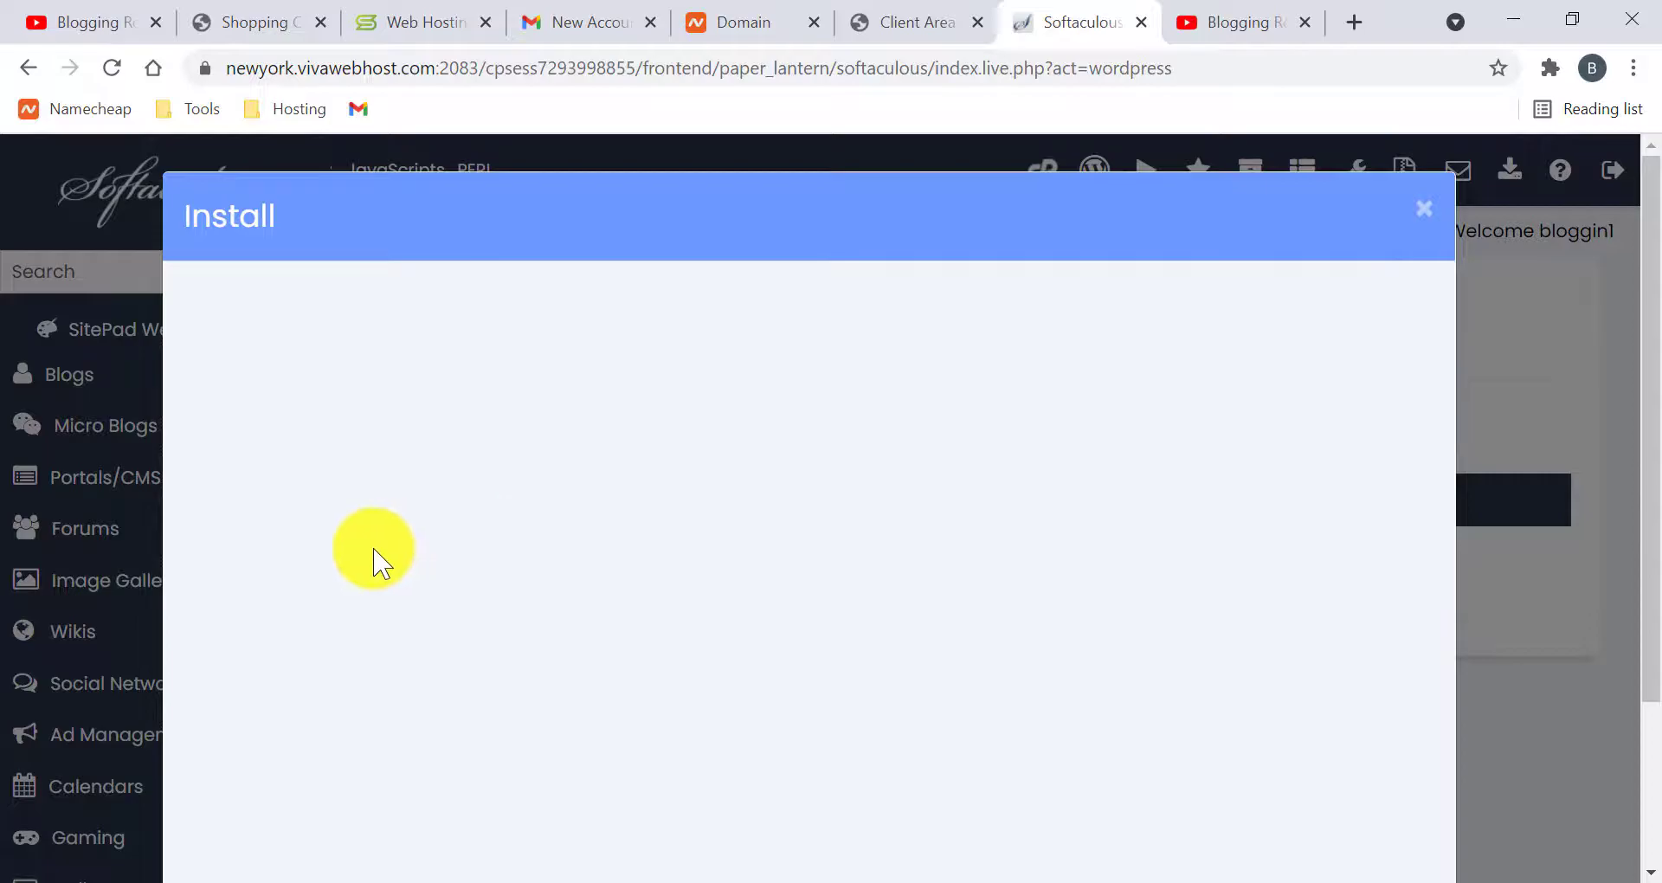
scroll(571, 520, down, 1)
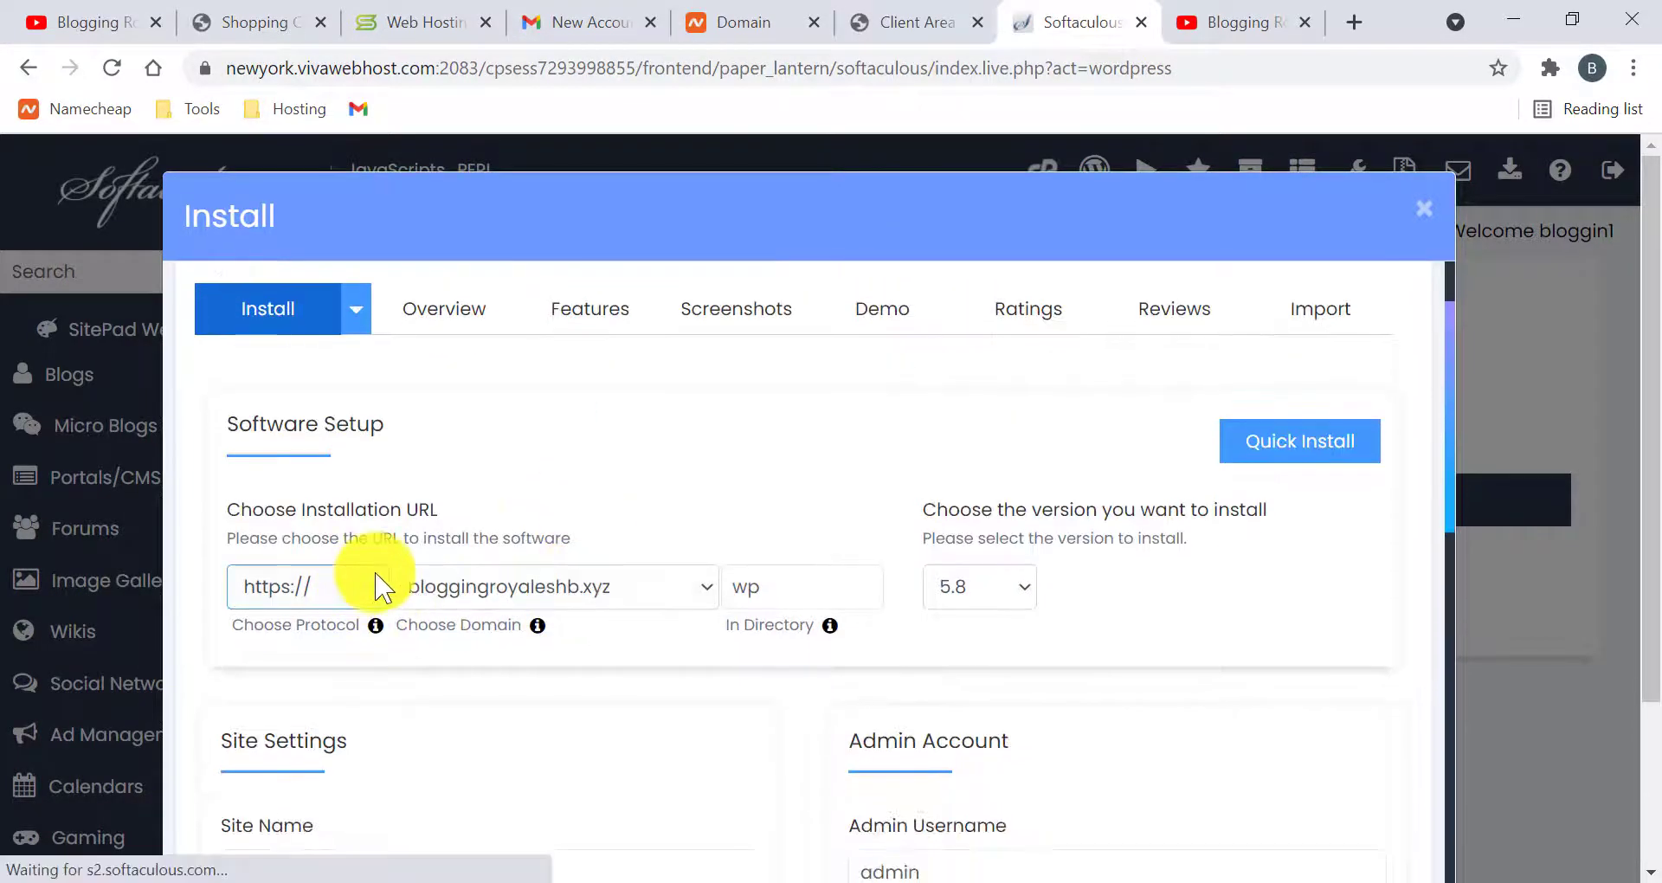
click(309, 597)
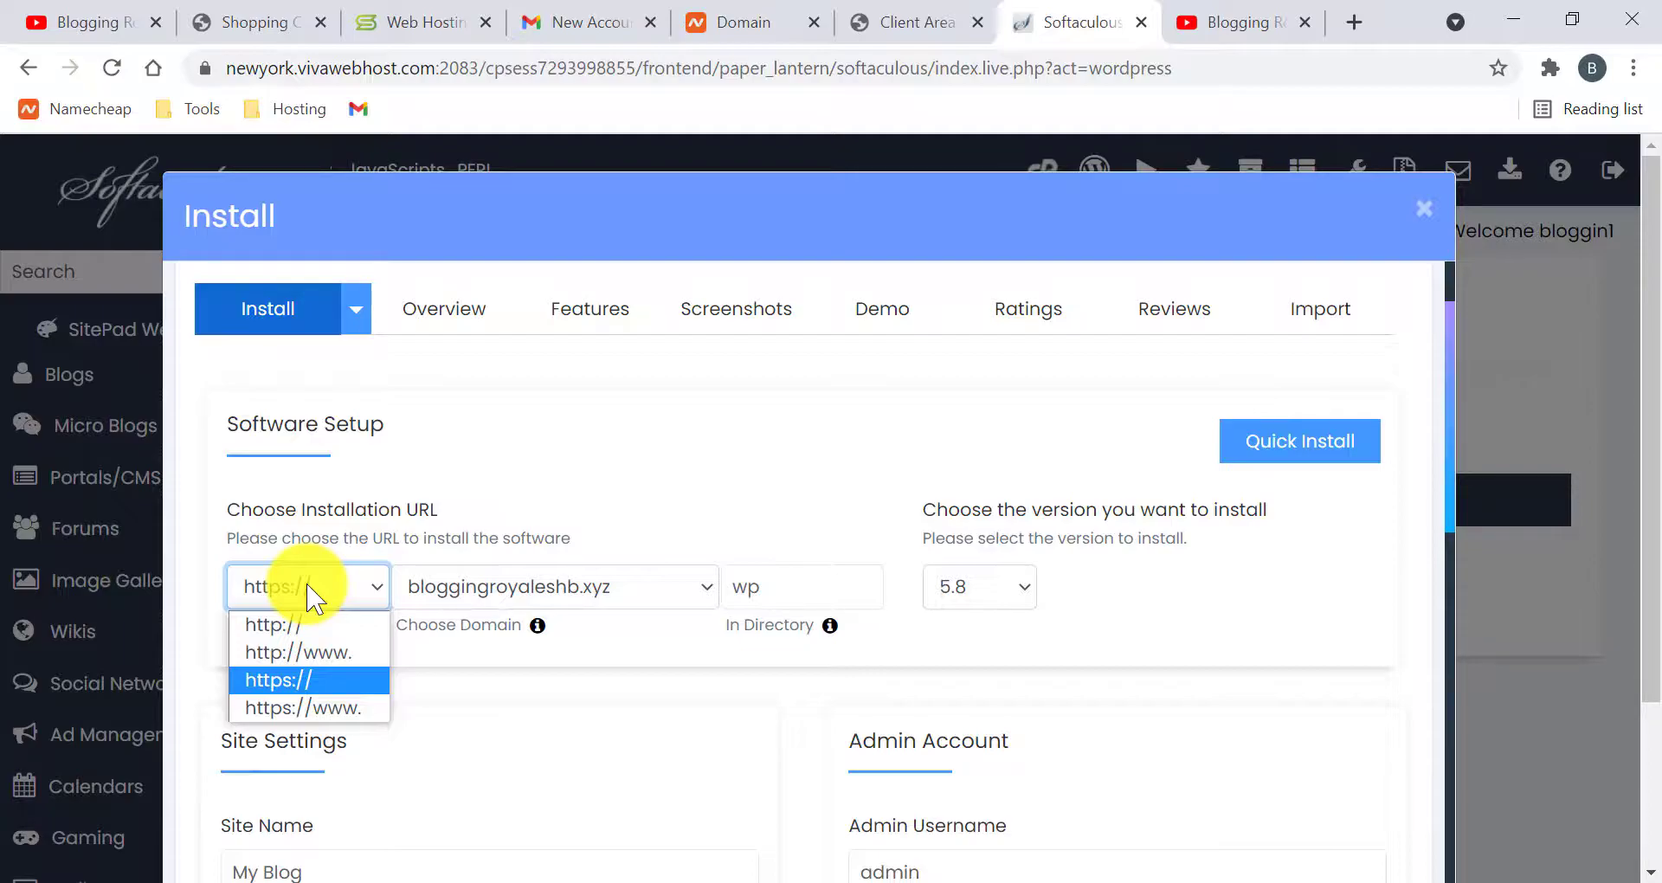
click(298, 680)
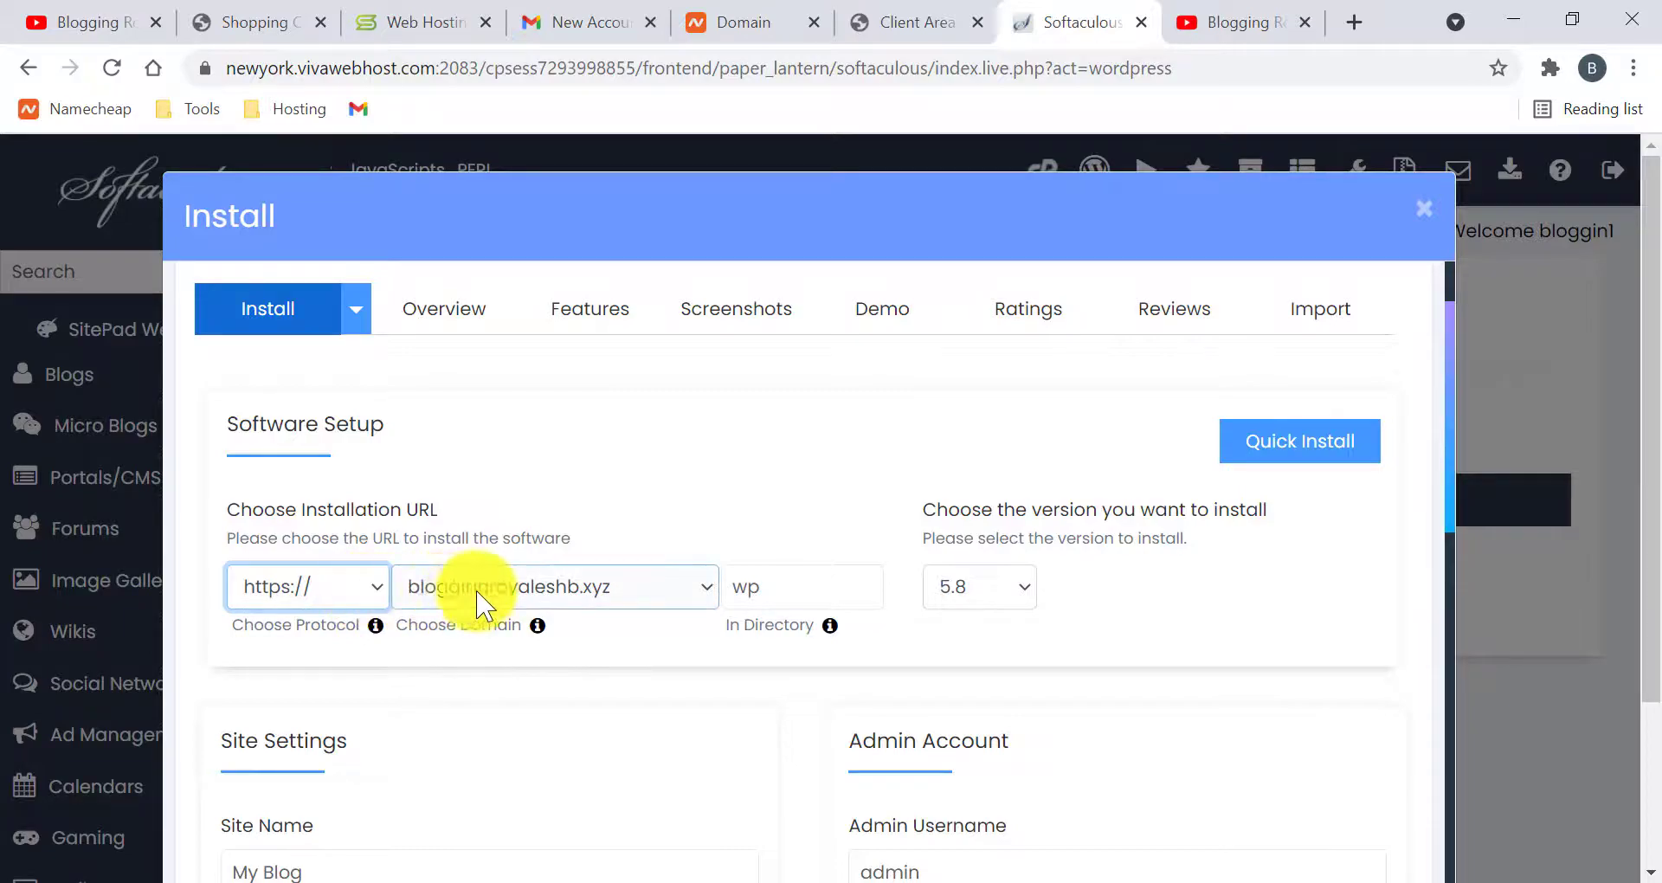
click(613, 589)
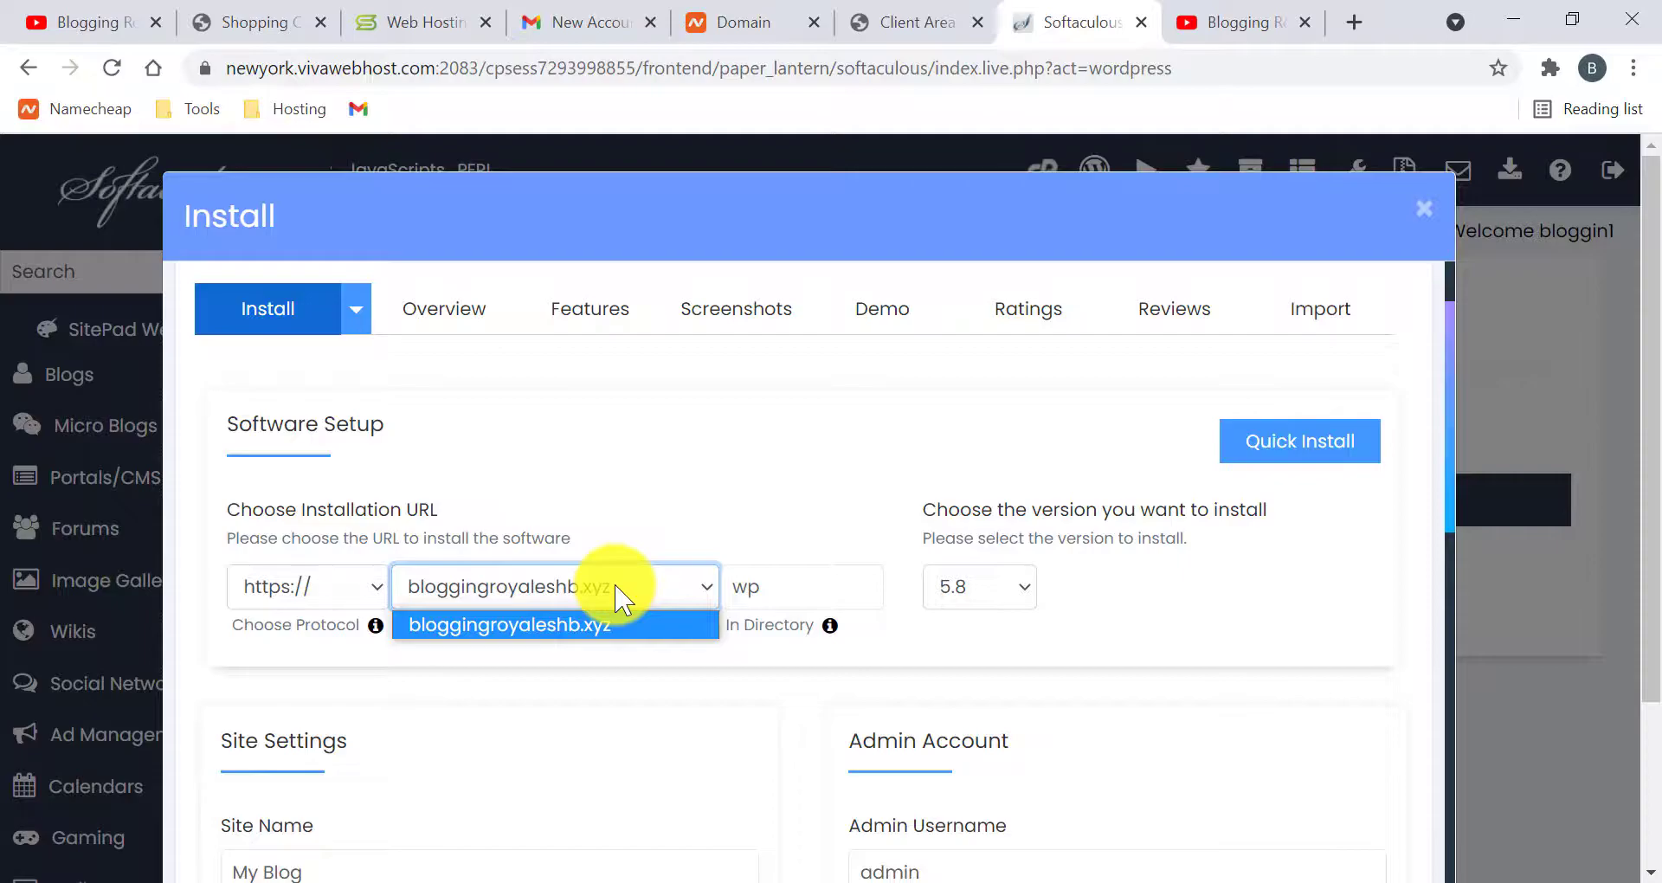
click(680, 571)
click(787, 579)
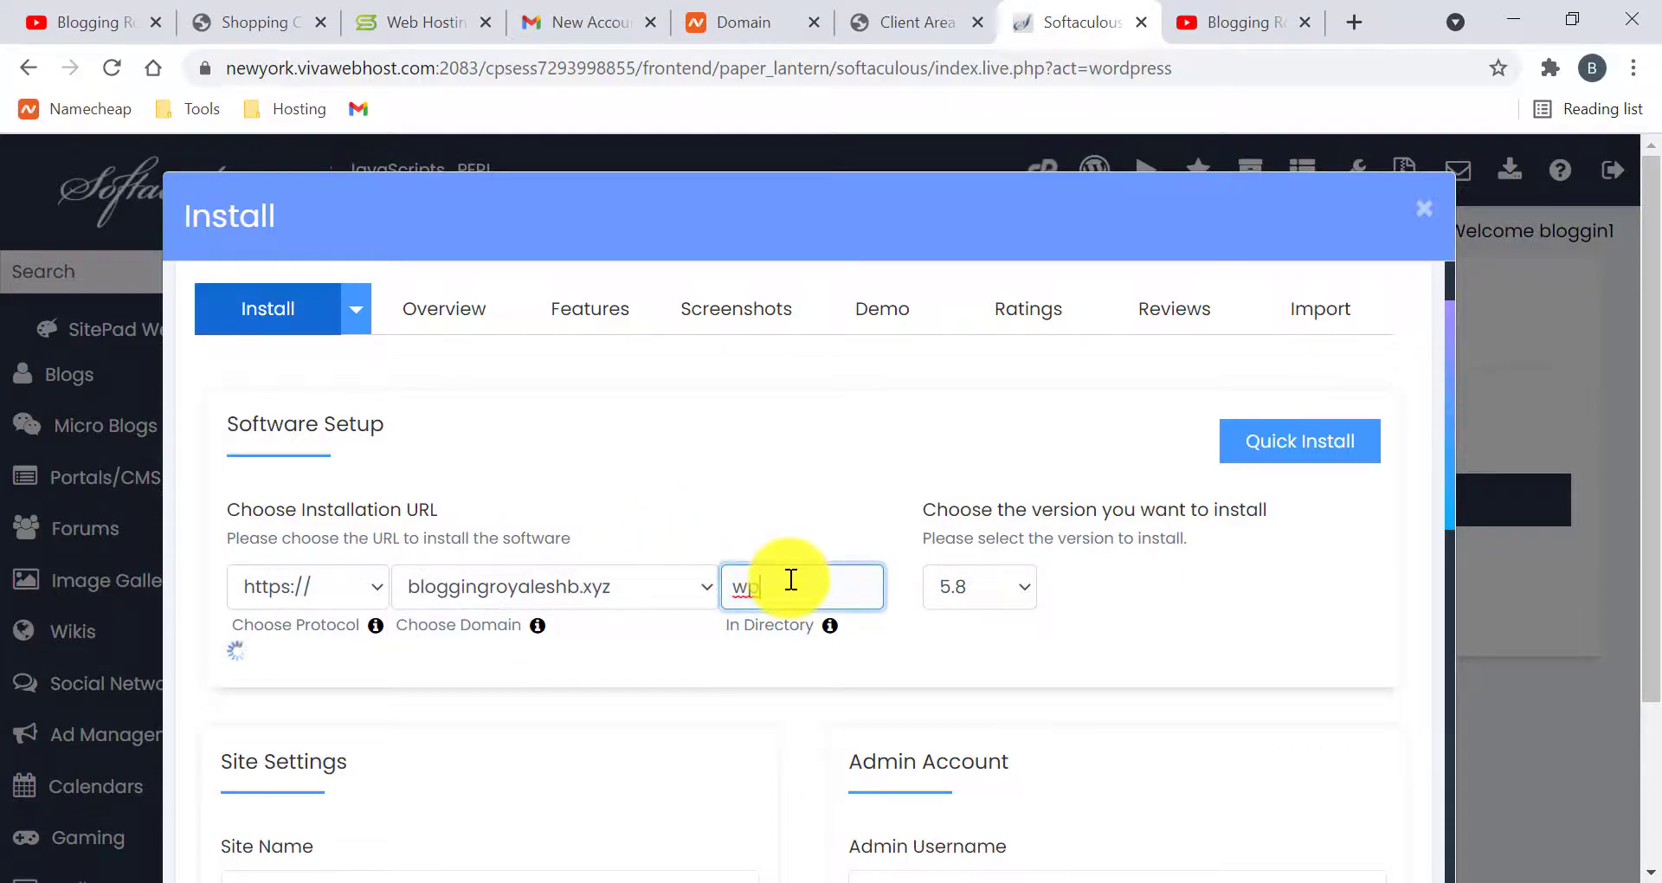
key(BackSpace)
key(BackSpace)
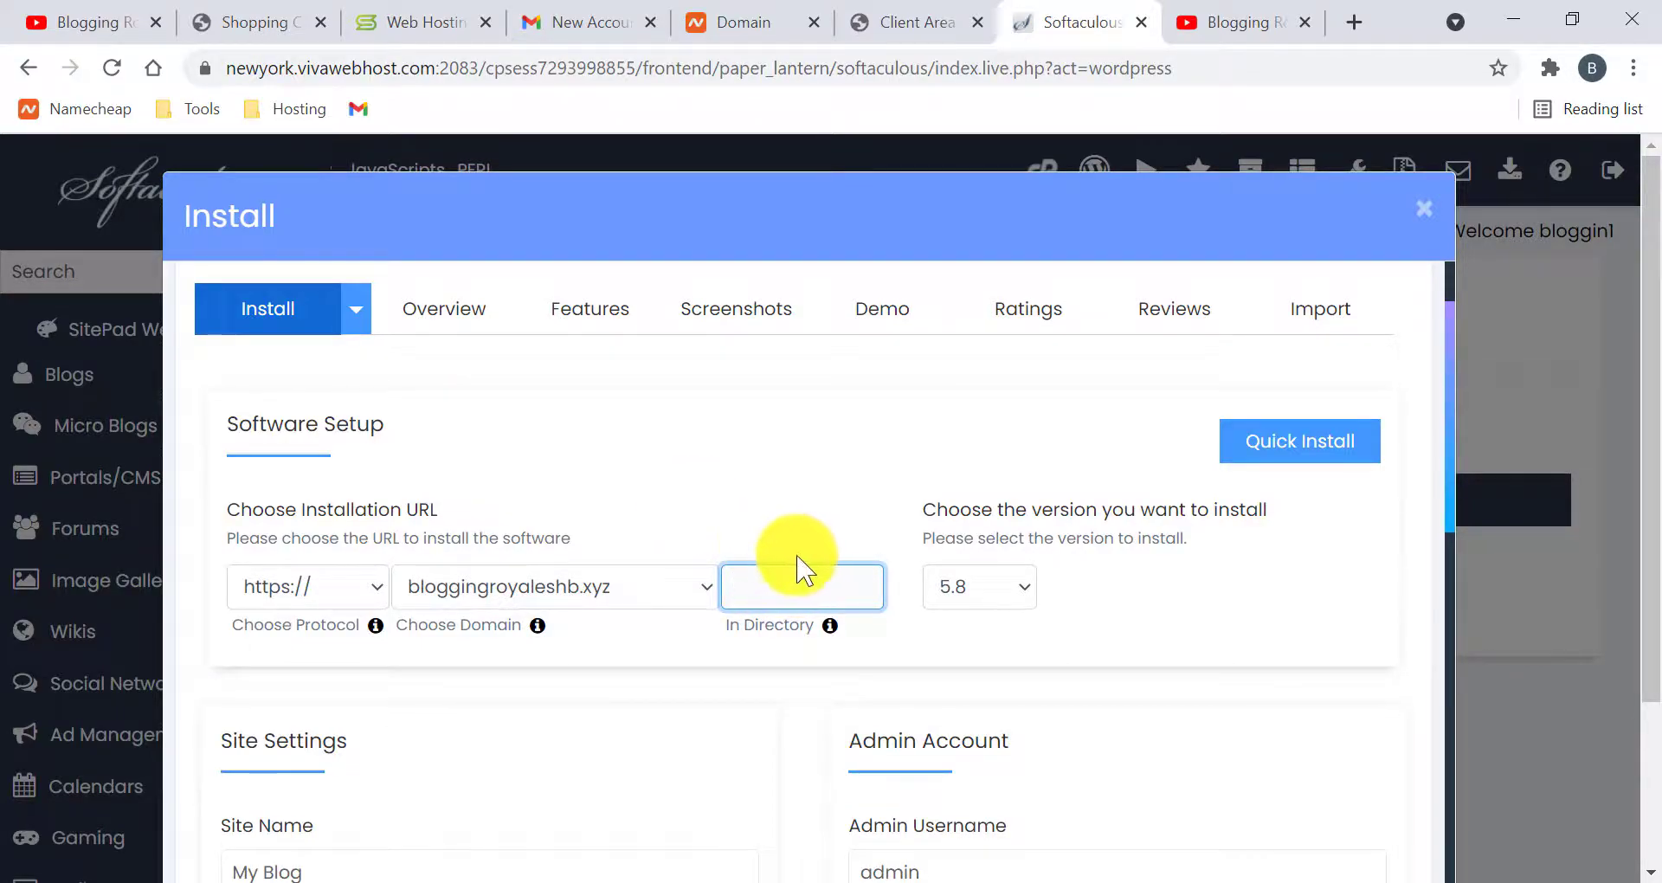
Step: Check the available WordPress versions and keep 5.8 as the version to install
click(952, 586)
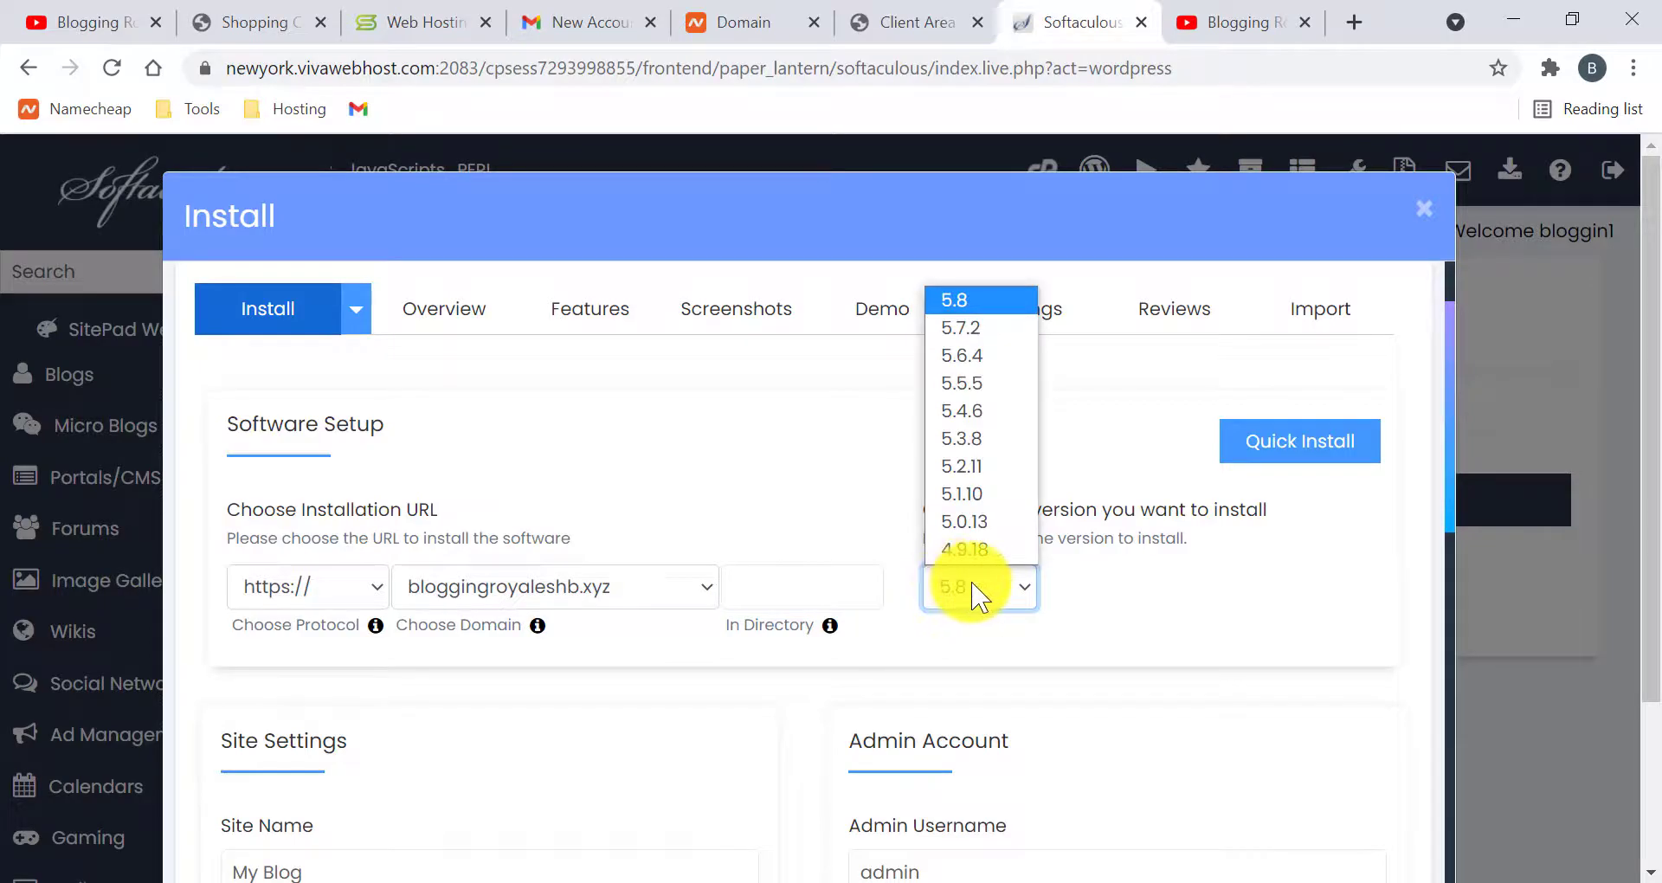
click(973, 593)
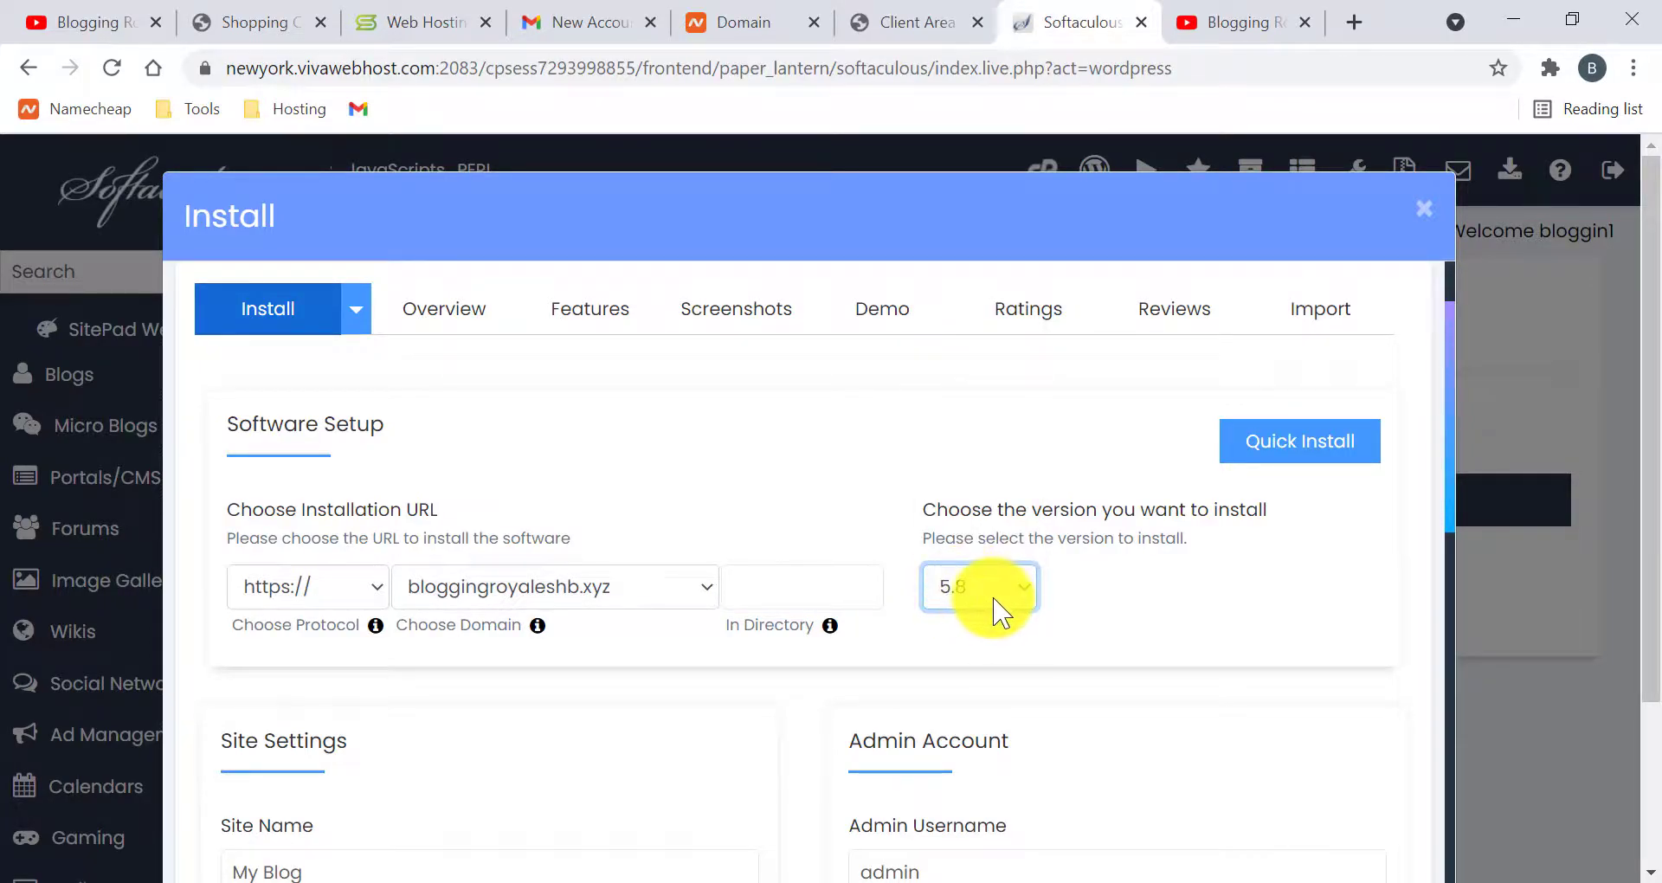
click(983, 595)
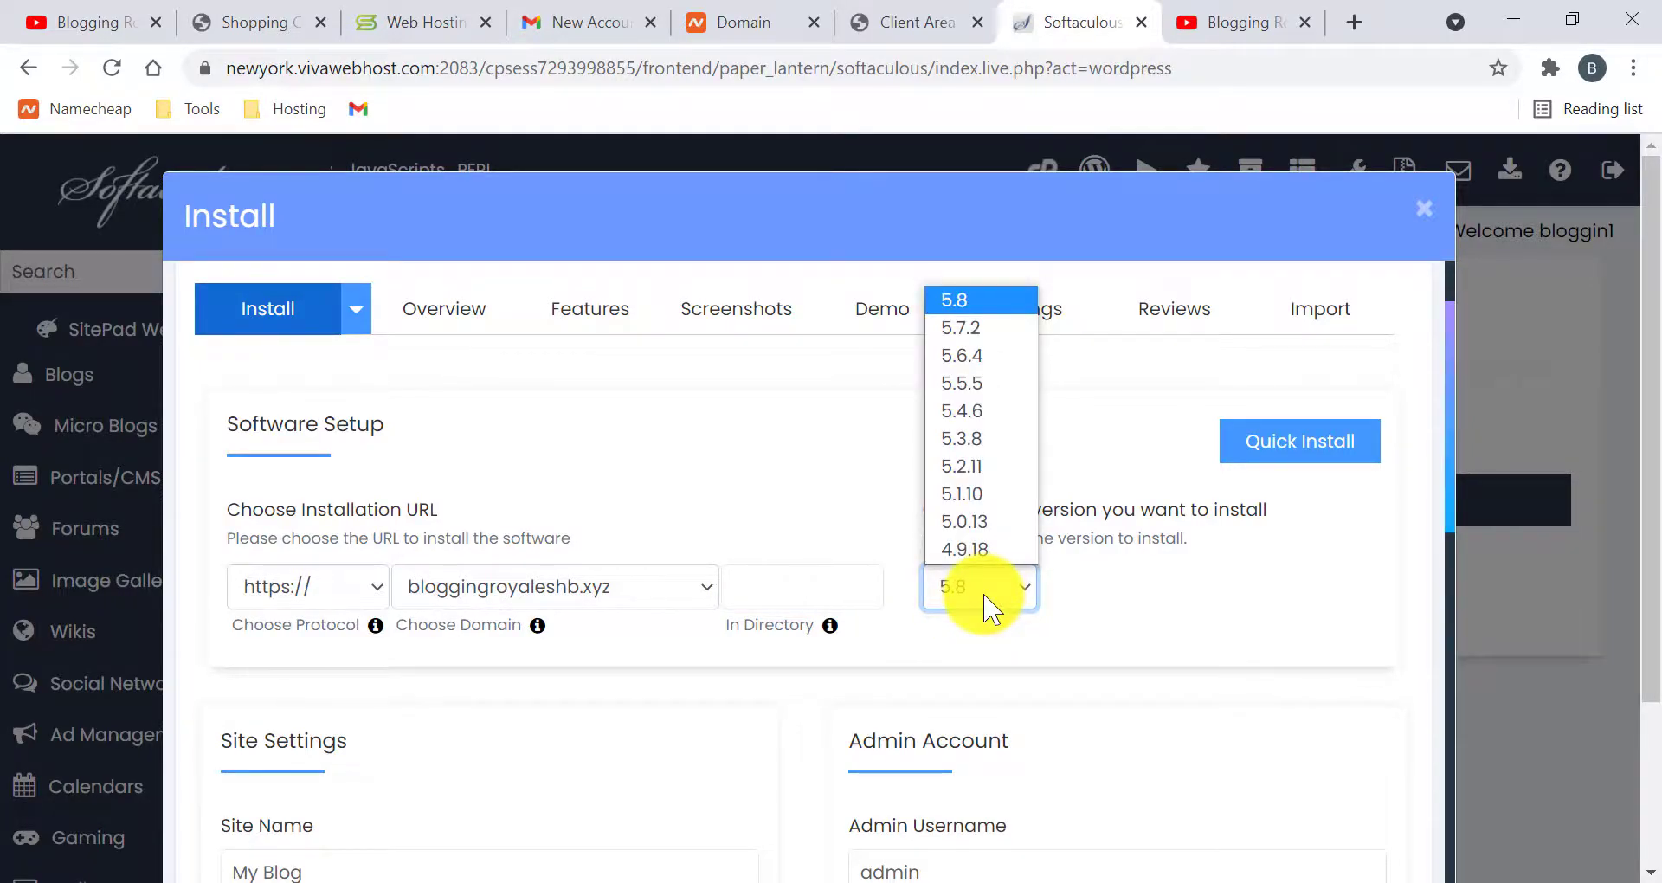
click(1069, 613)
Step: Set the site name to ScalaHosting in the Site Settings
scroll(866, 649, down, 3)
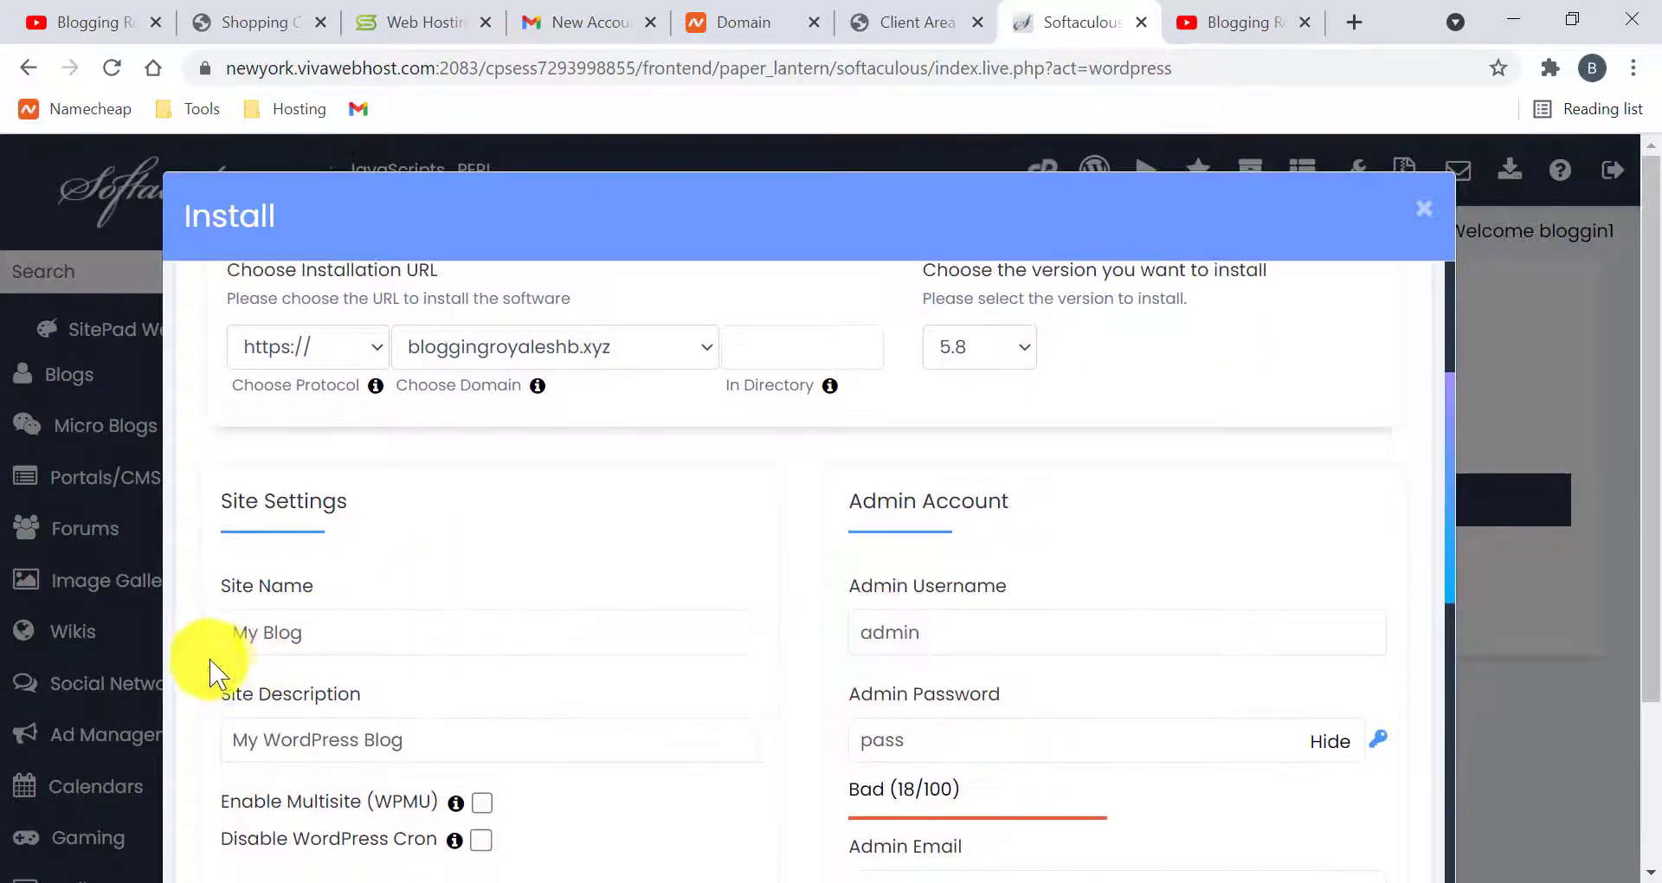
drag(230, 631, 394, 635)
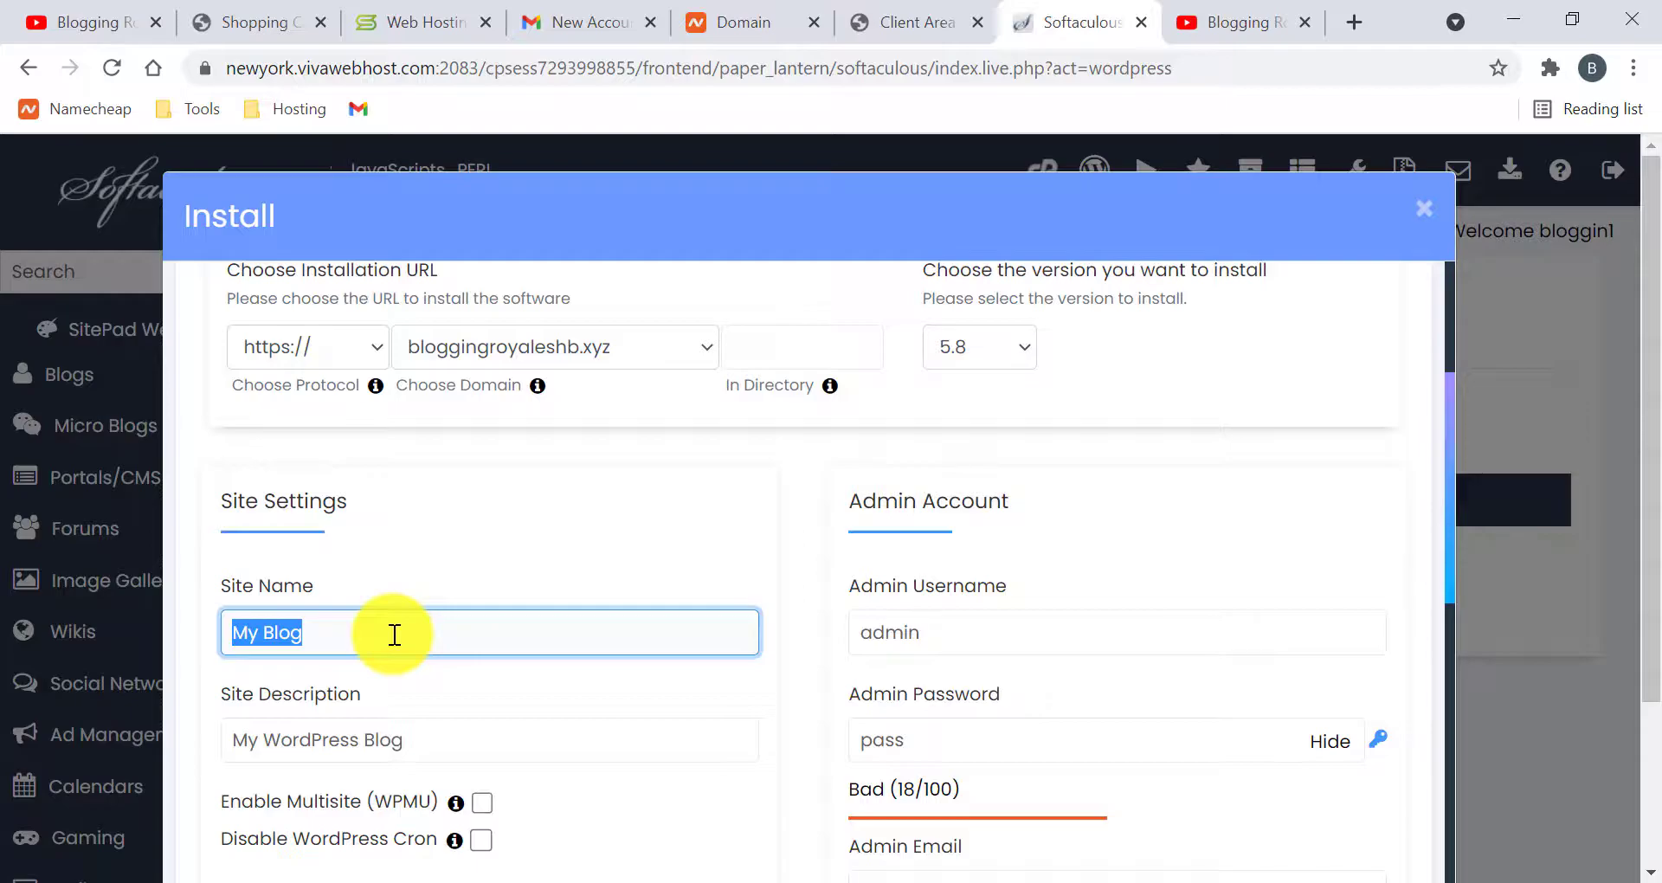
text(Scal)
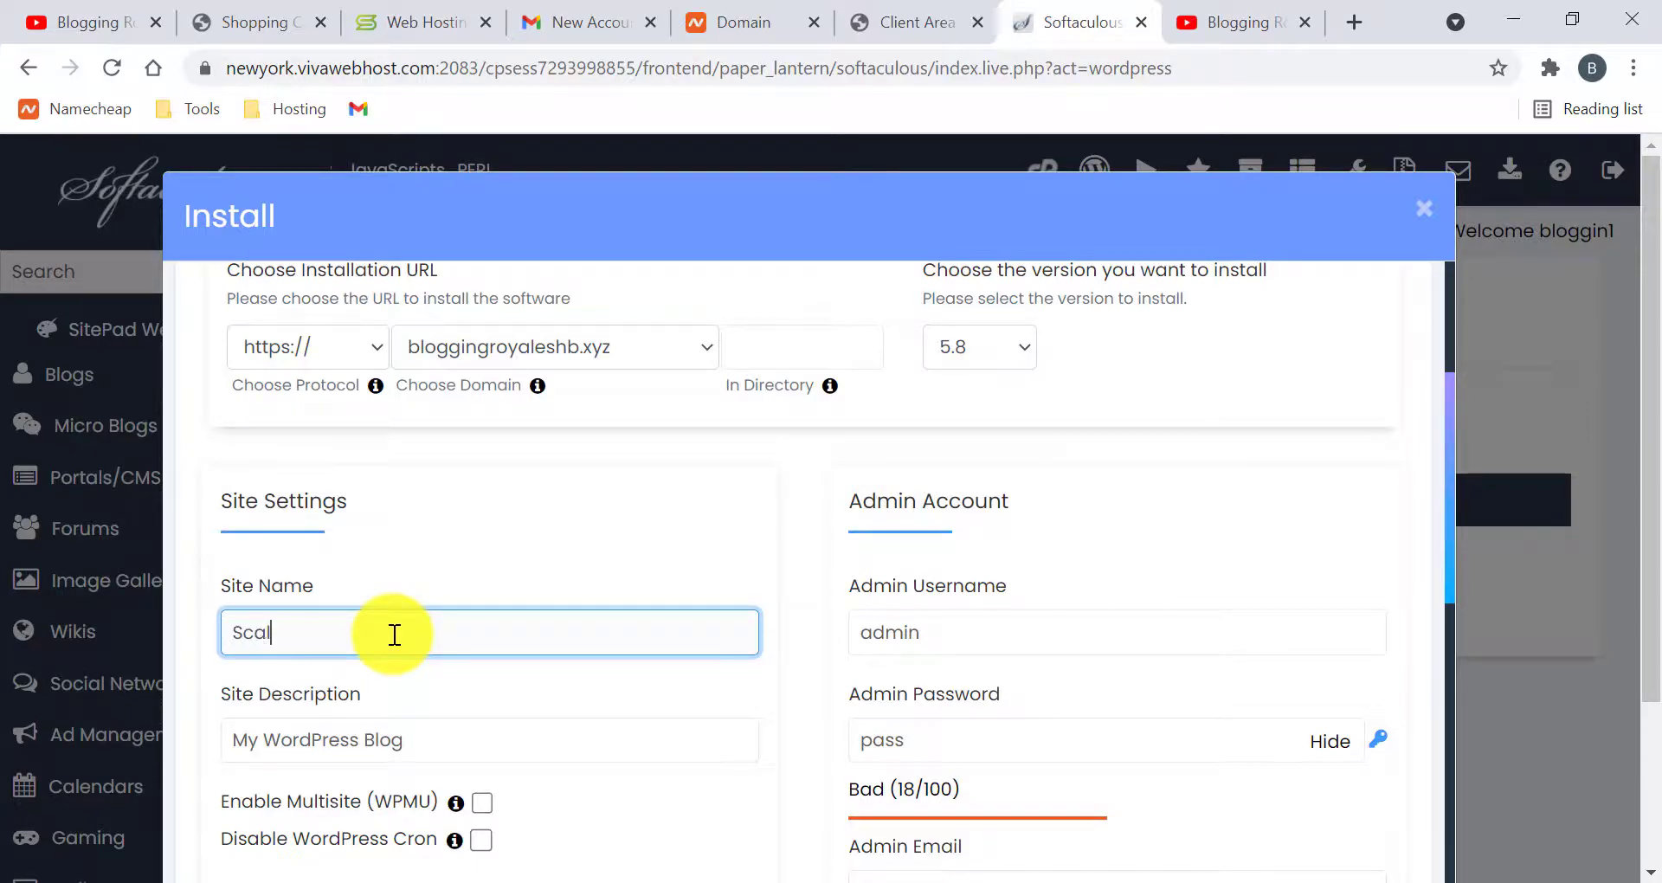
text(aHosting)
Step: Set the admin username to admin242uh and generate a random password for the admin account
scroll(792, 530, down, 2)
click(968, 480)
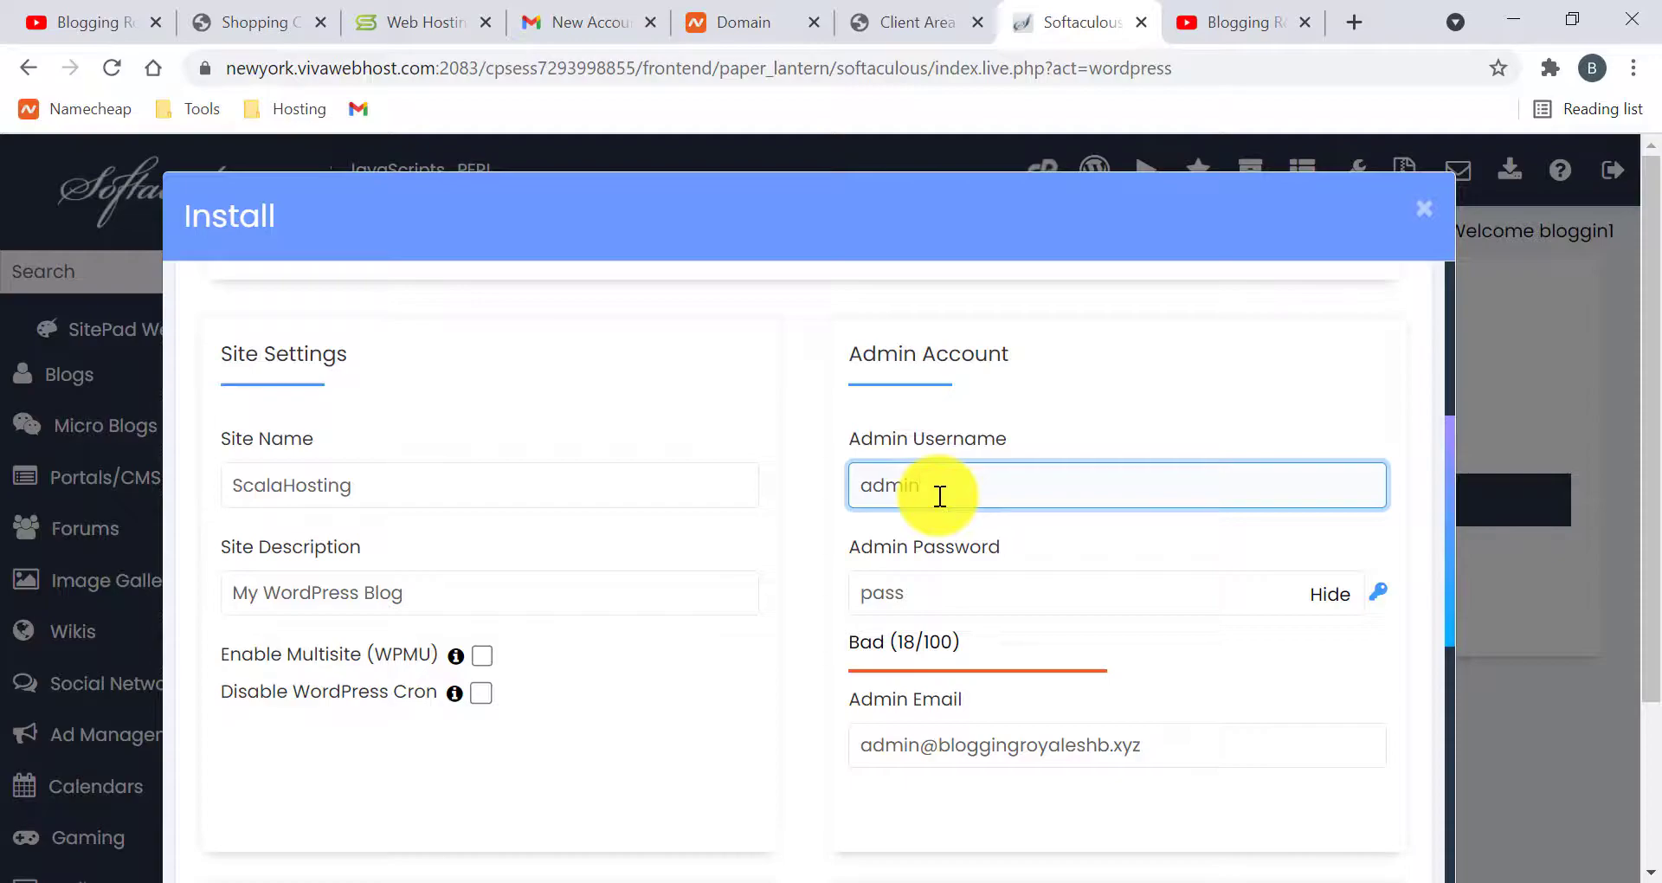
text(242uh)
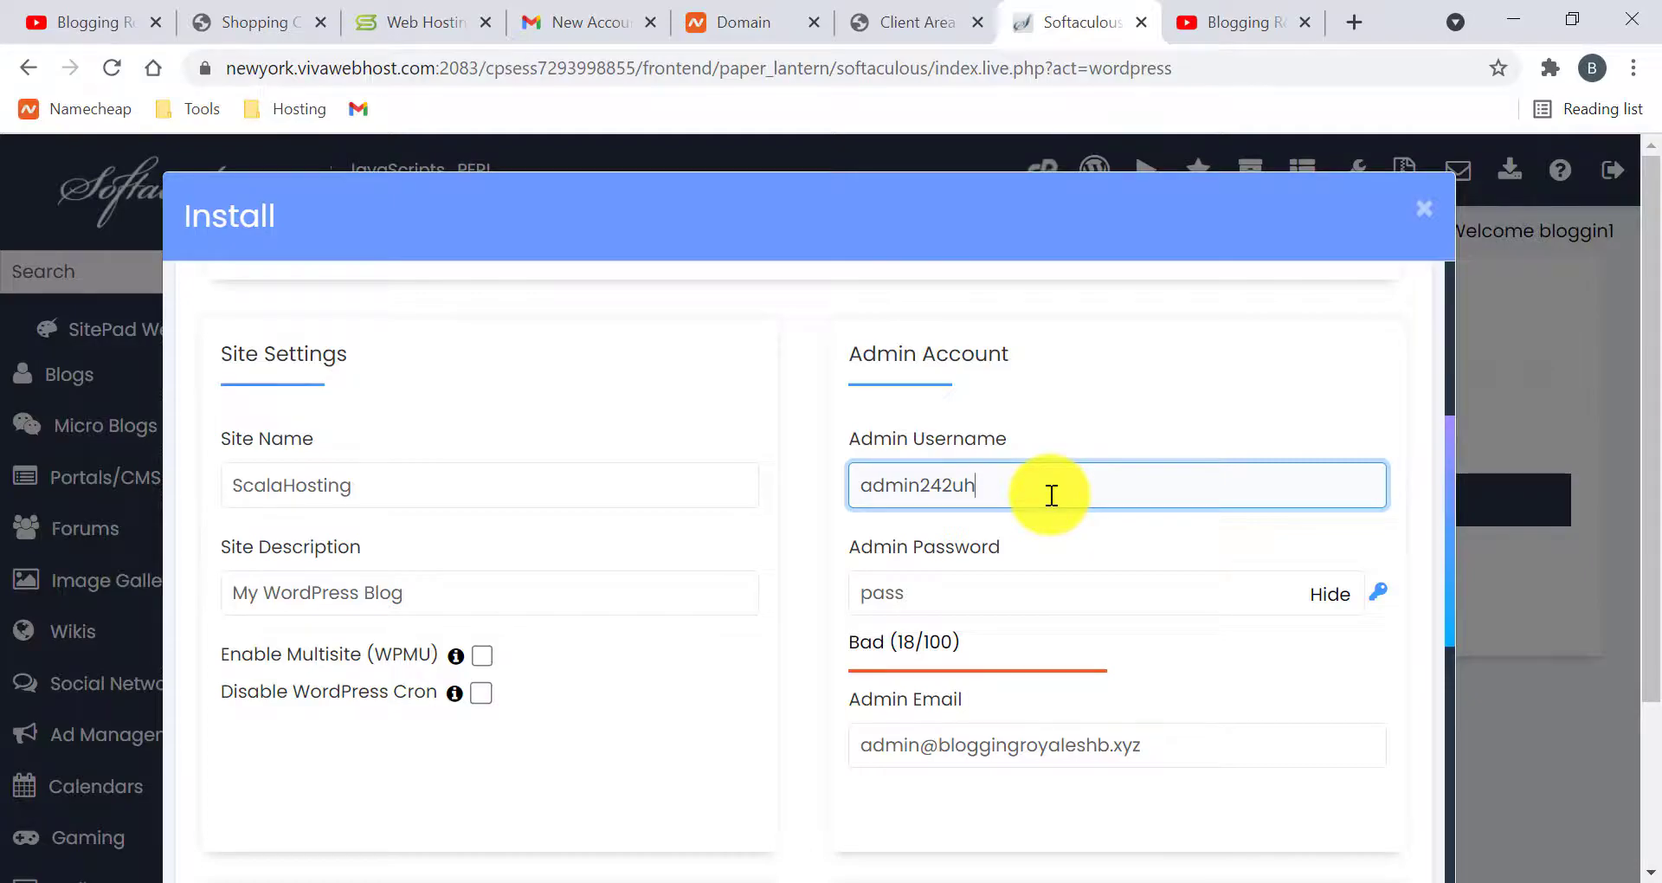
scroll(986, 563, down, 1)
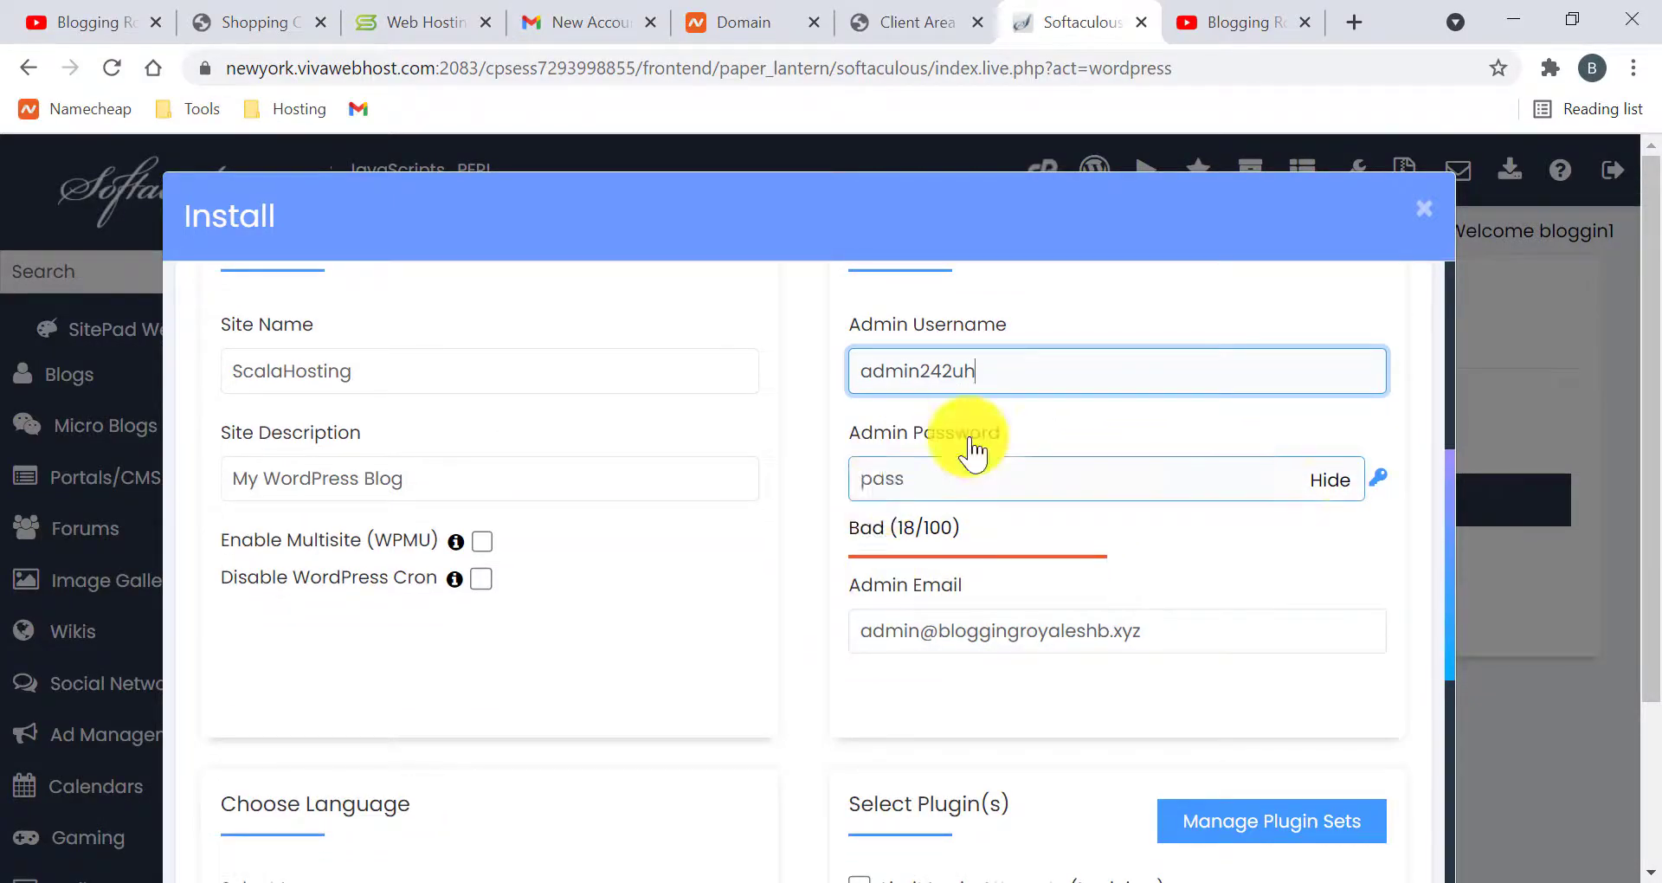
click(1381, 477)
click(1071, 497)
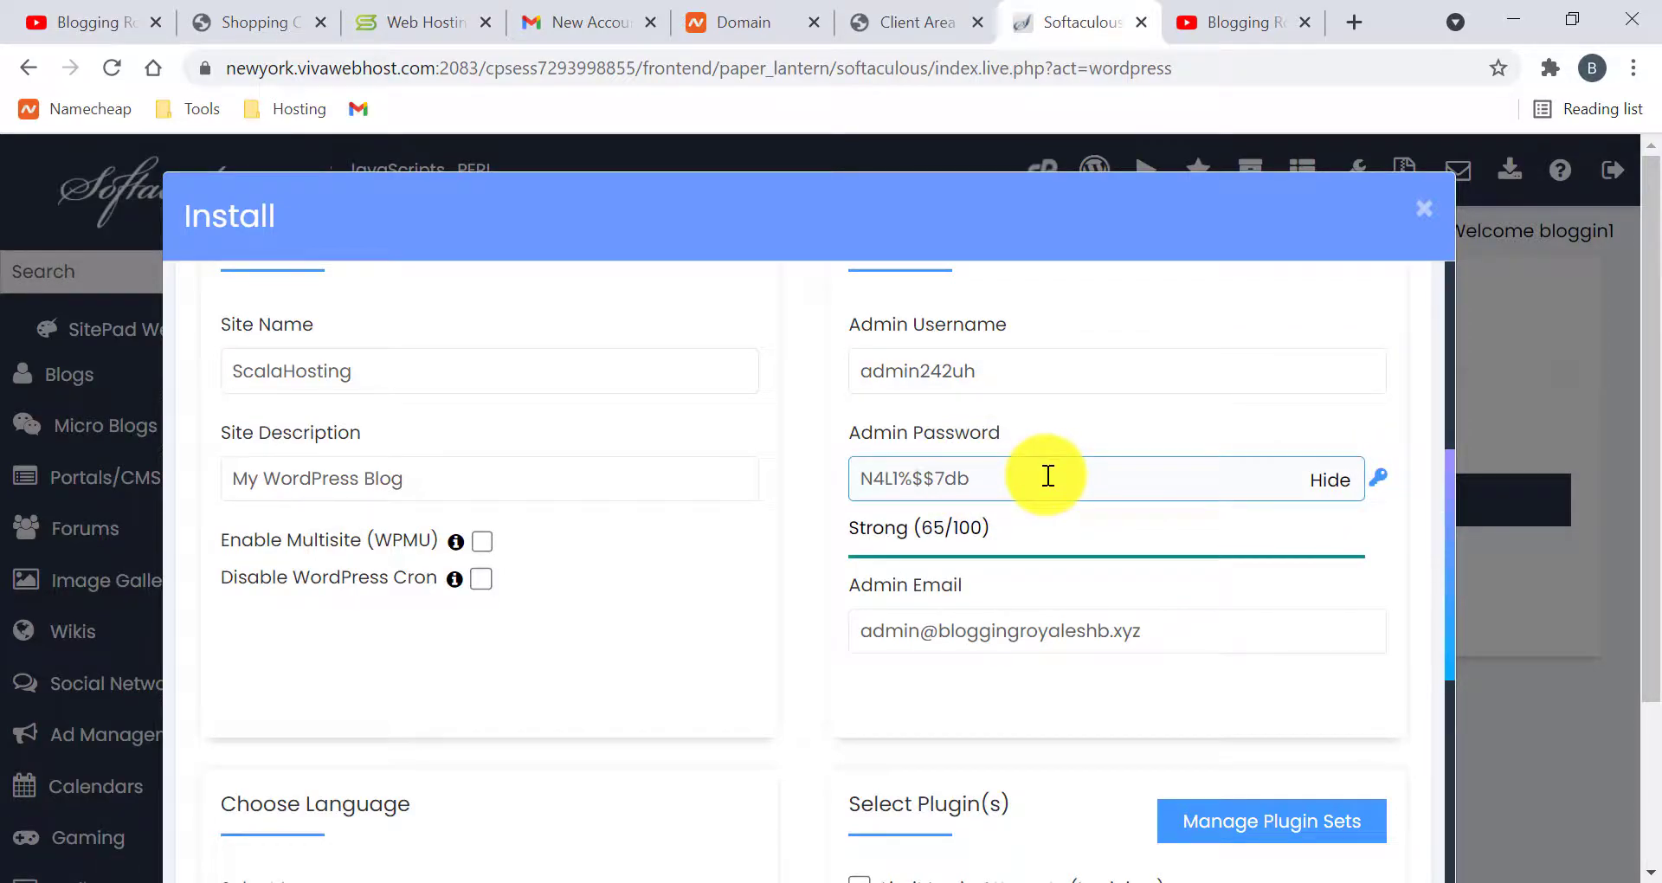
Step: Keep the default admin email, English language, unselected plugins and default theme, and install WordPress
scroll(1047, 476, down, 1)
click(1161, 526)
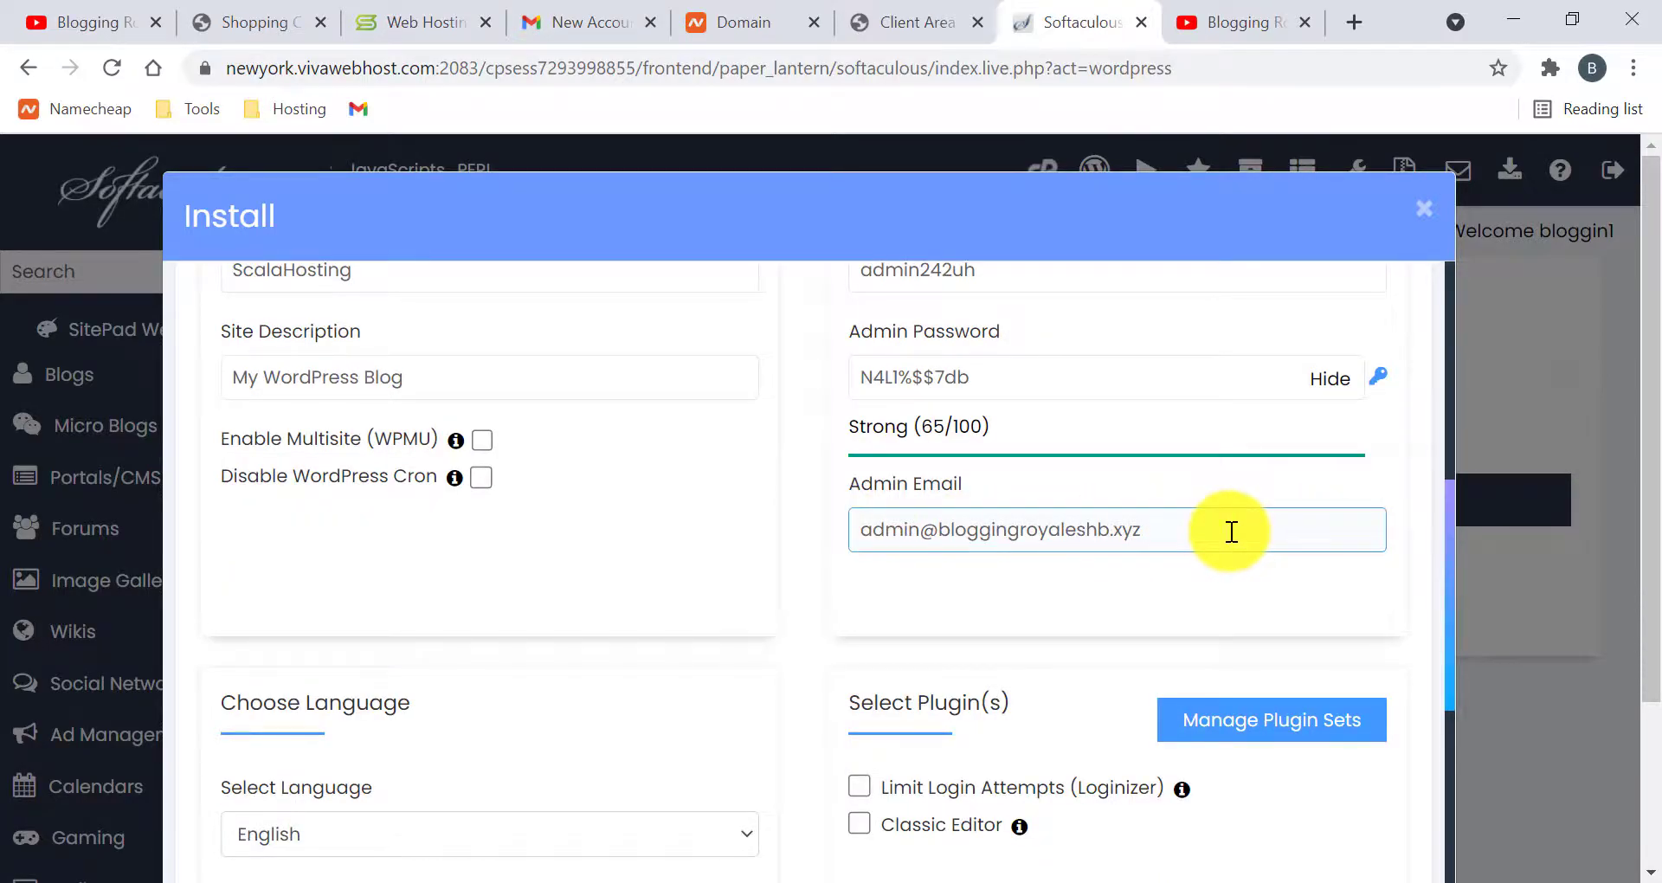
scroll(957, 586, down, 3)
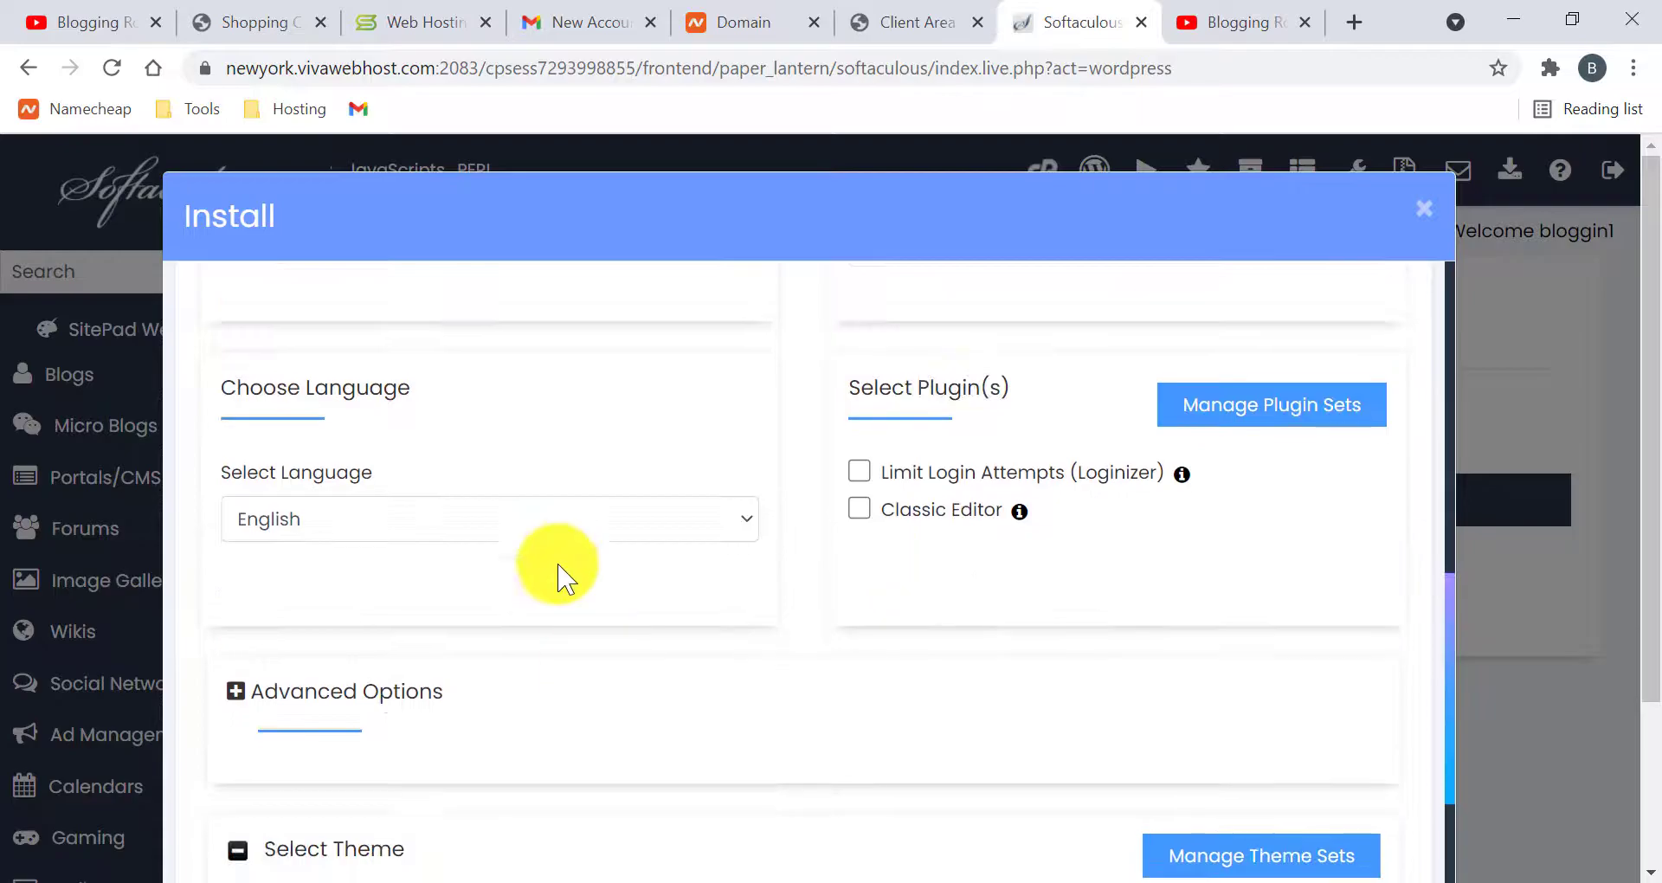
scroll(553, 553, down, 1)
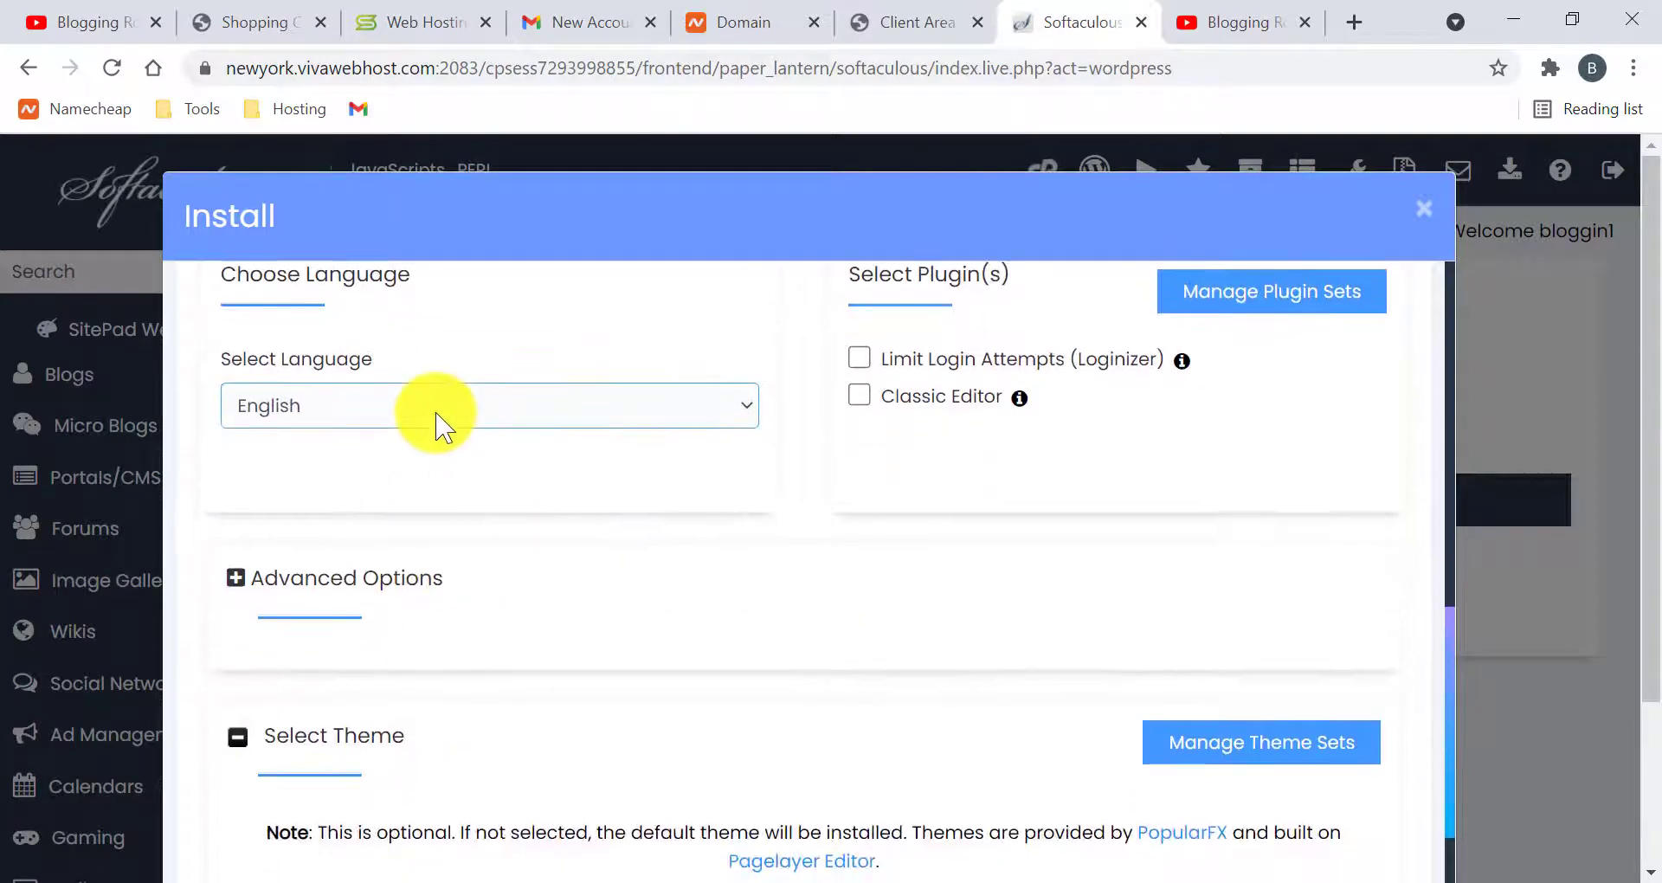
scroll(658, 459, up, 1)
scroll(900, 510, down, 1)
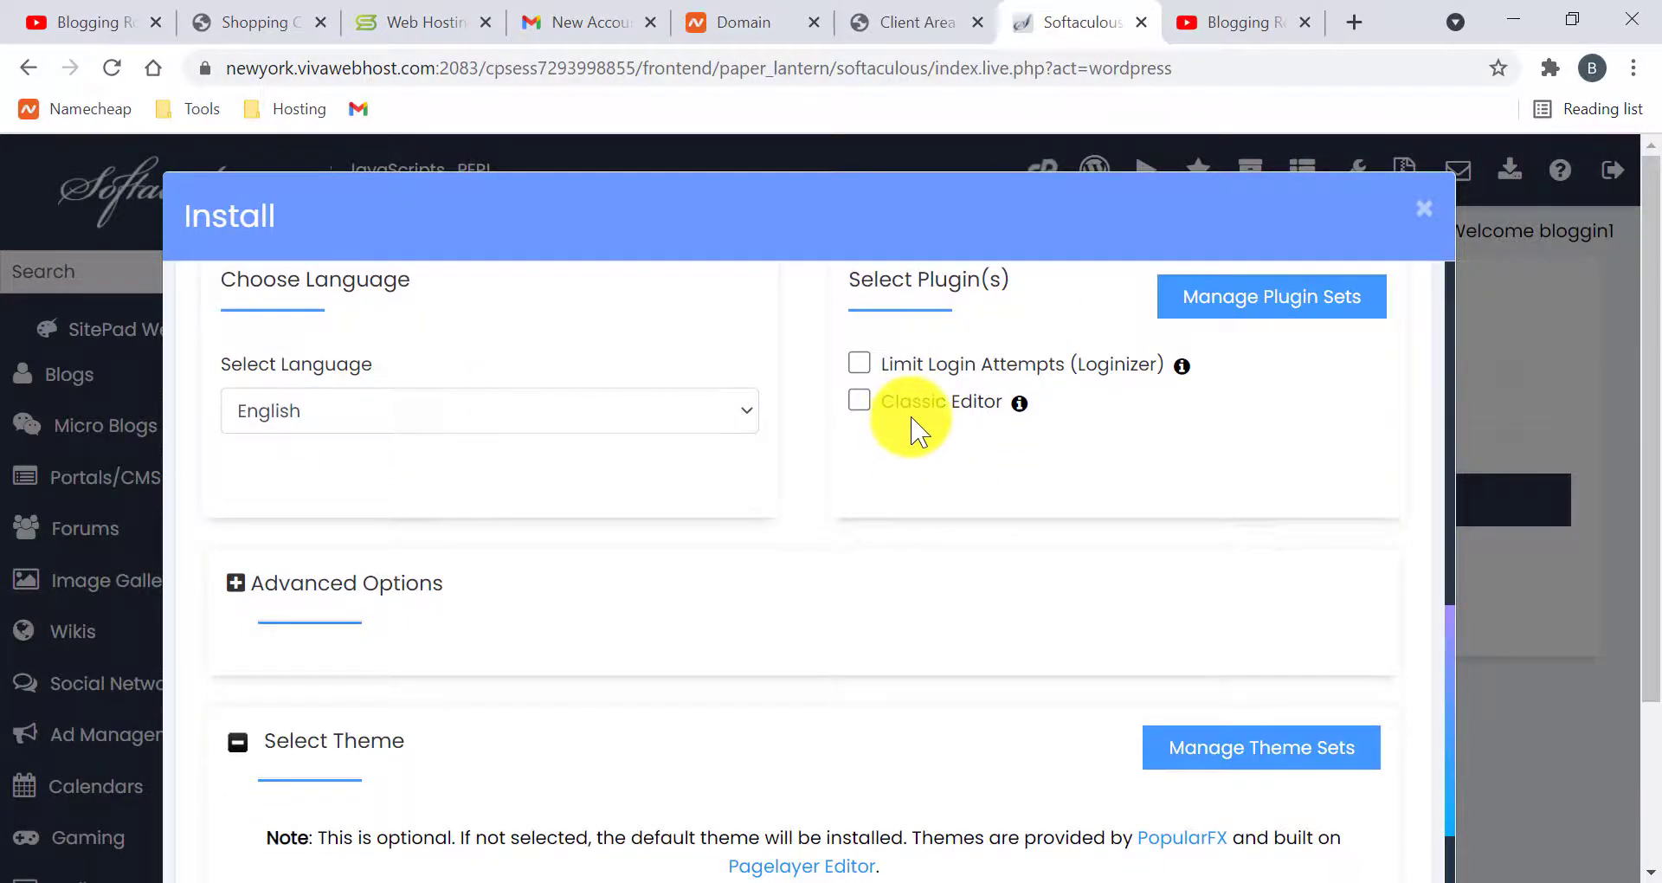
scroll(916, 428, down, 1)
scroll(916, 429, down, 7)
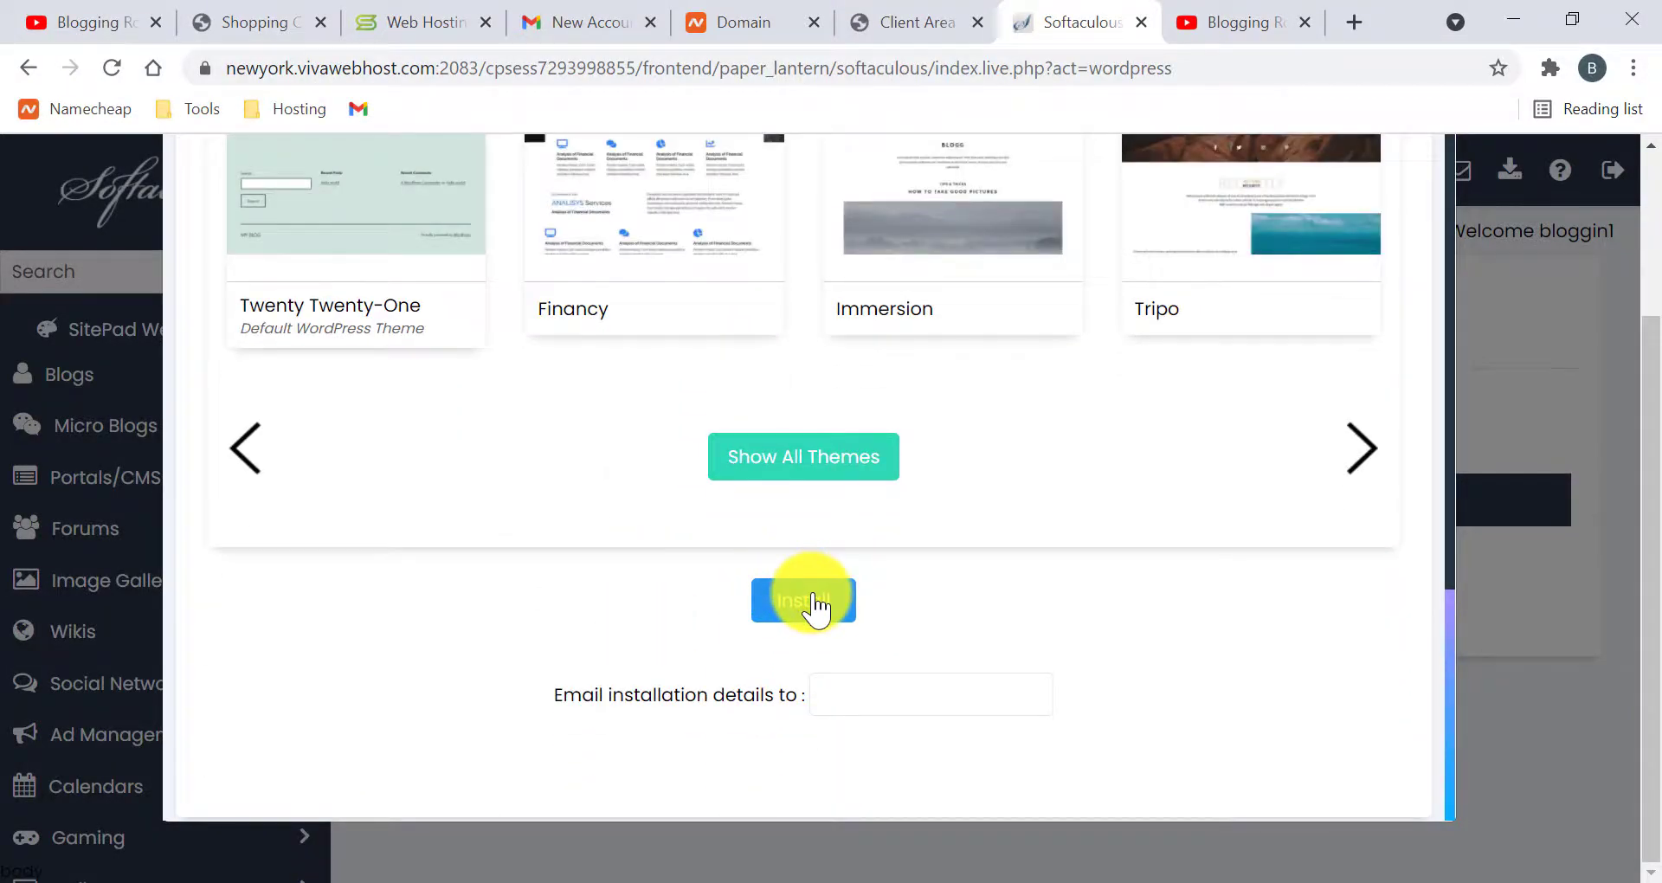
click(814, 606)
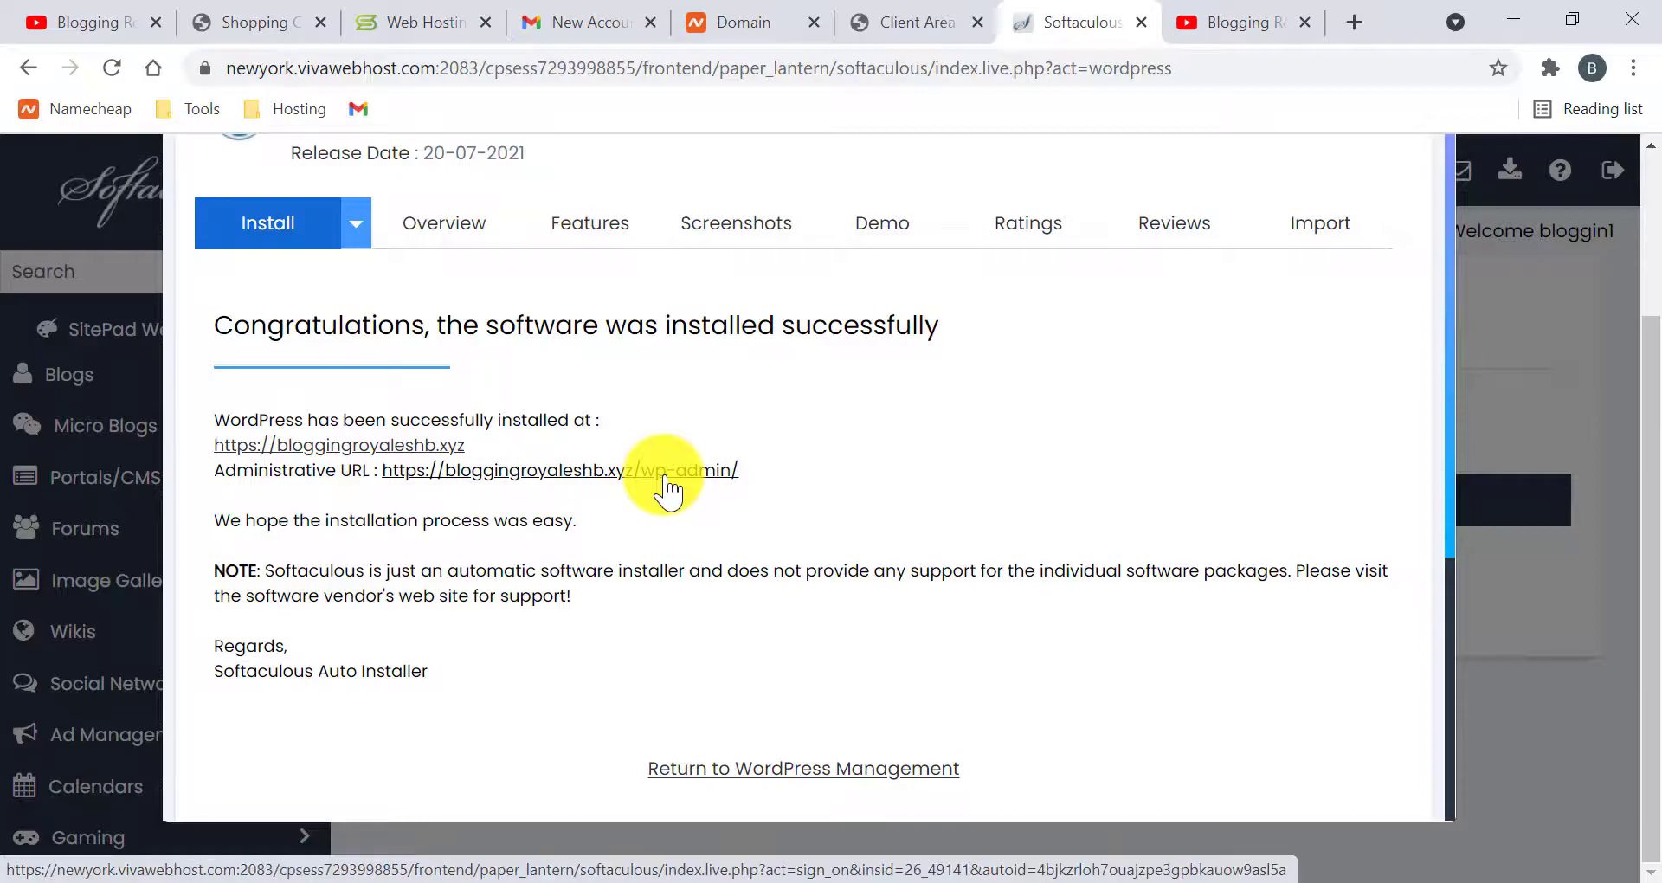
Step: Open the new site's front page, look through it and check its connection security information
click(436, 447)
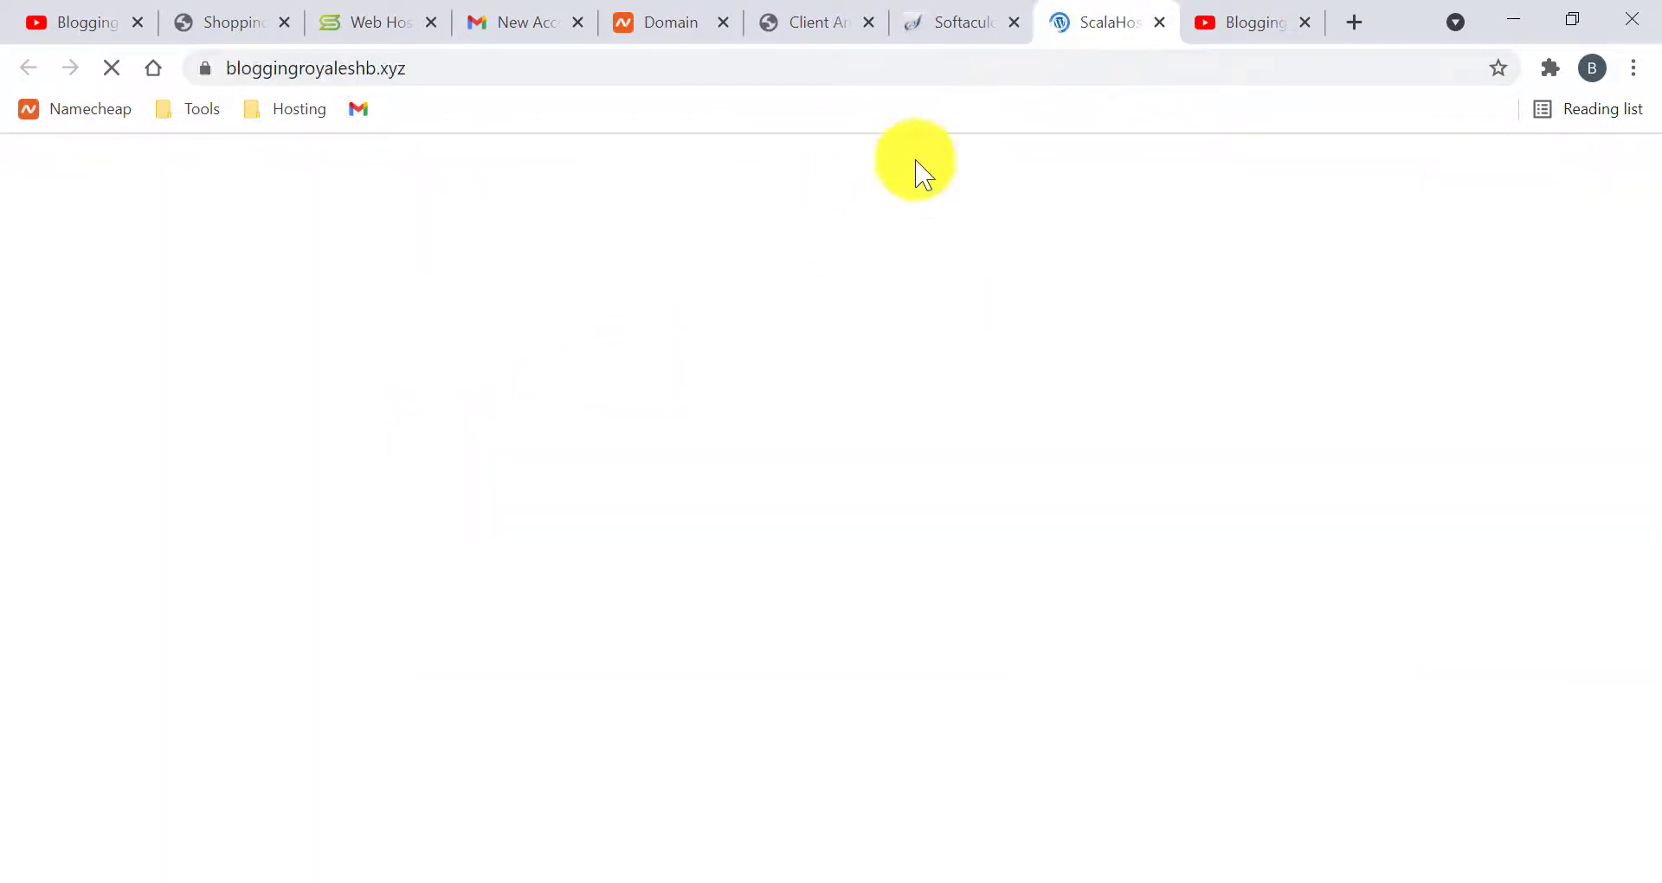
scroll(419, 286, down, 10)
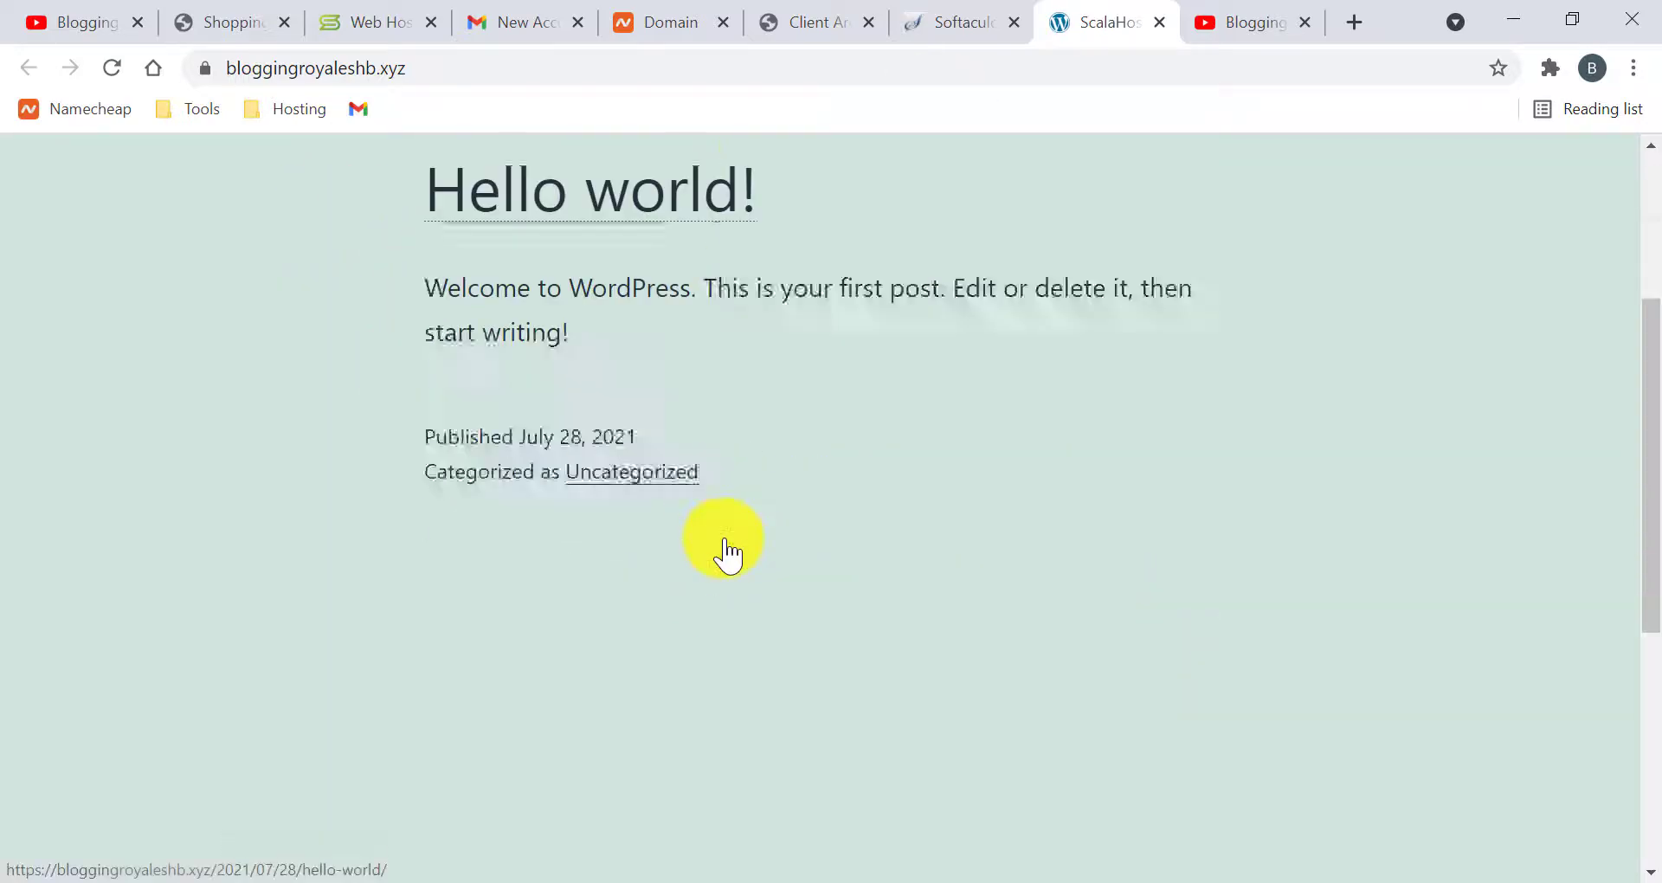
scroll(913, 546, up, 10)
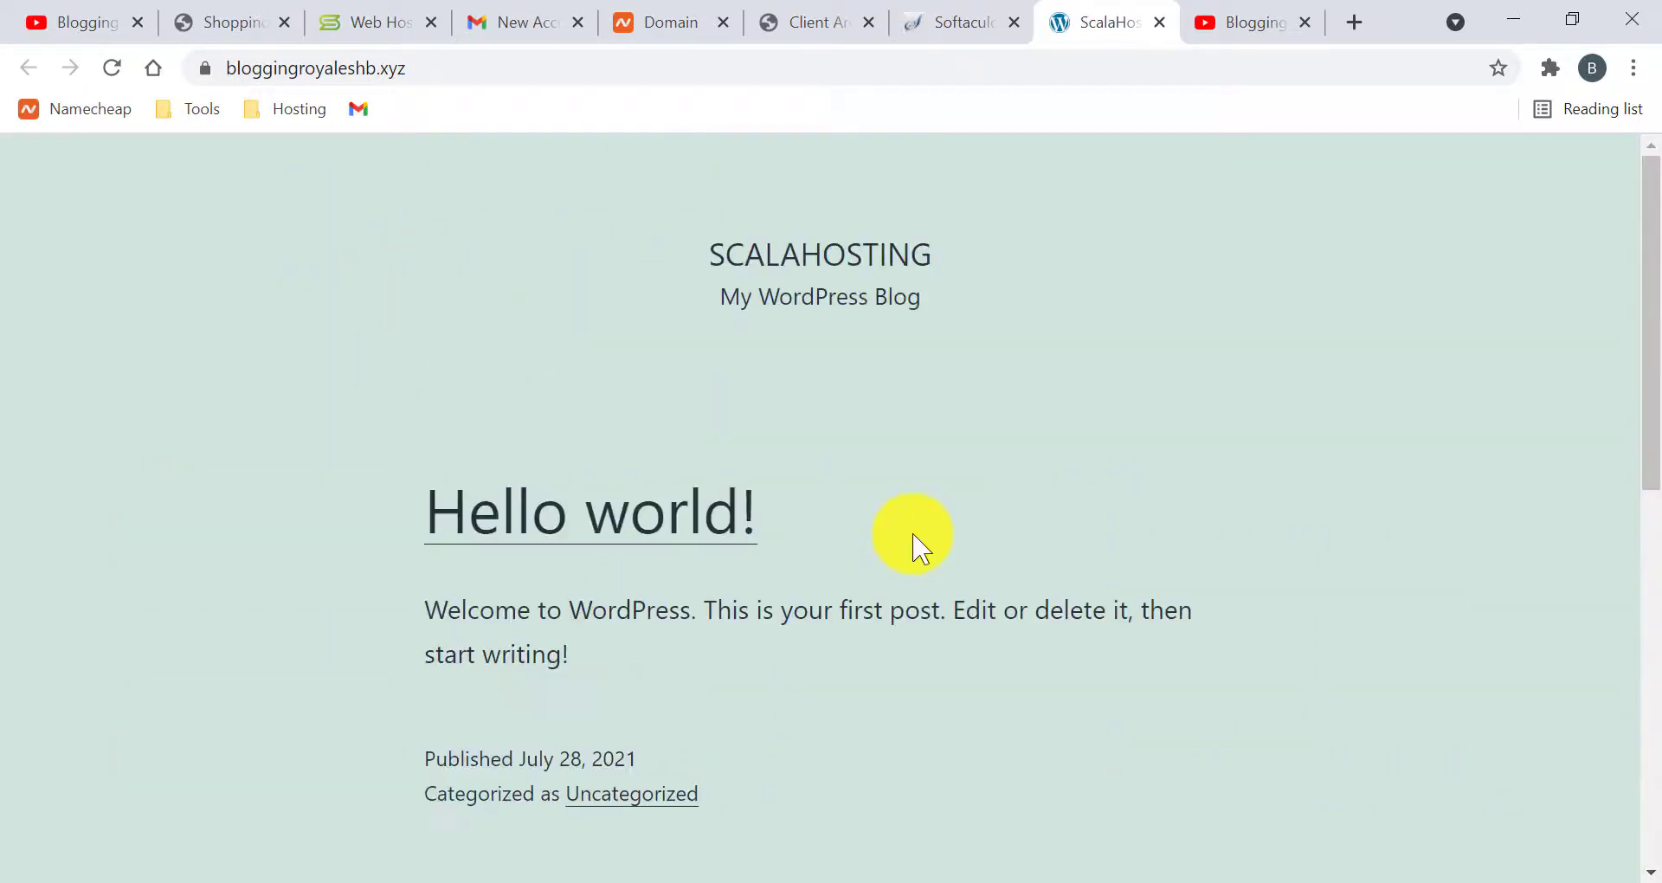
click(205, 68)
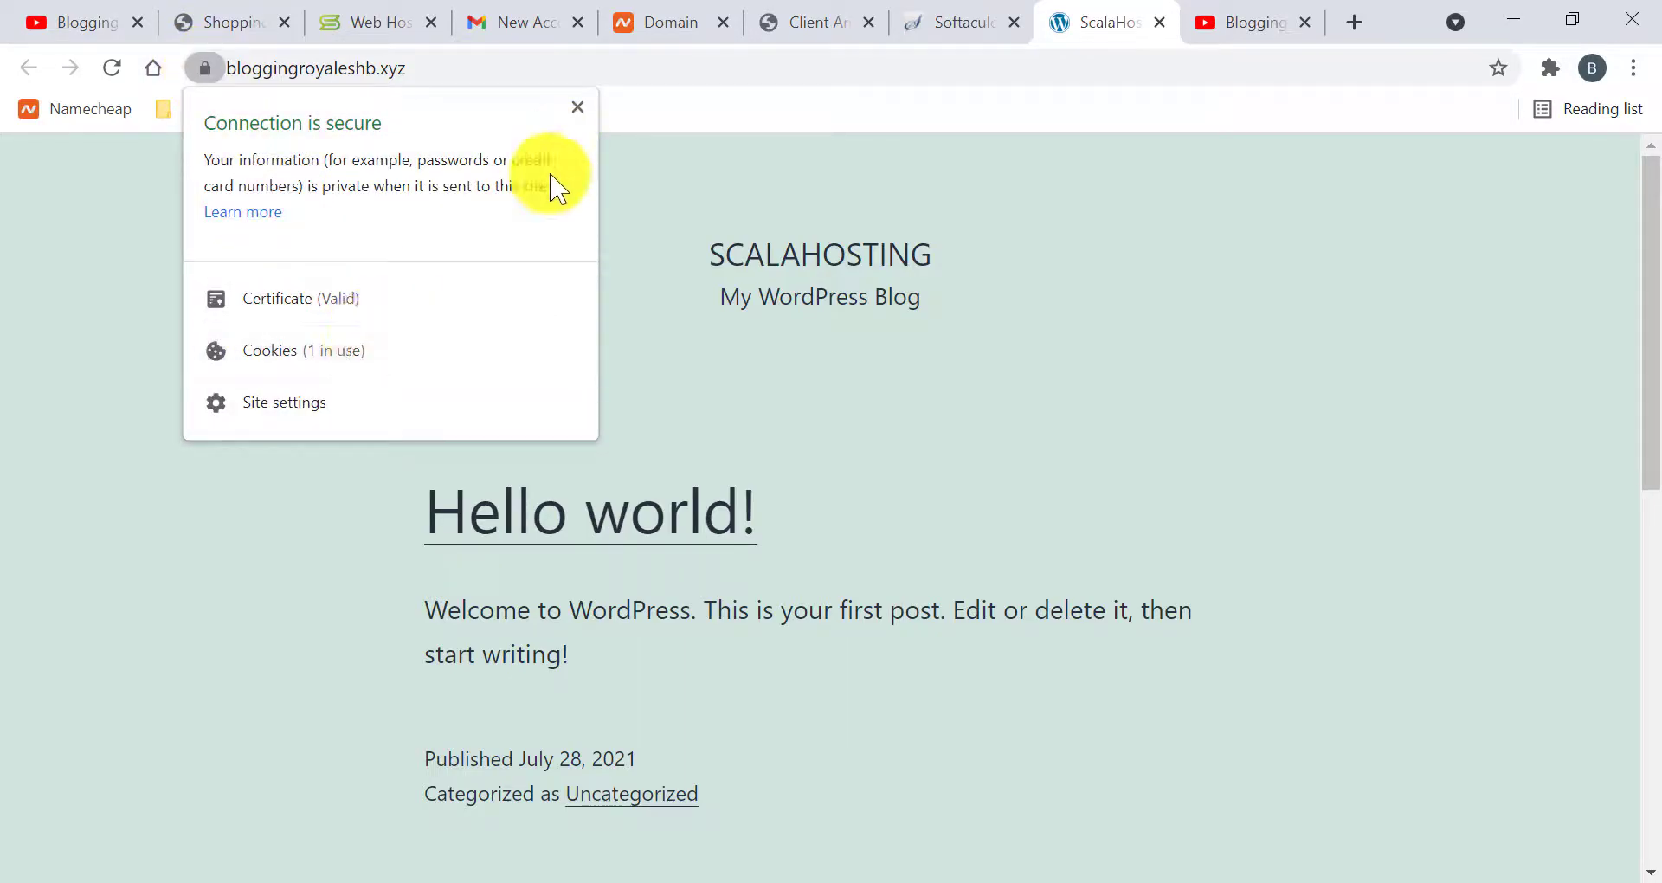
click(578, 110)
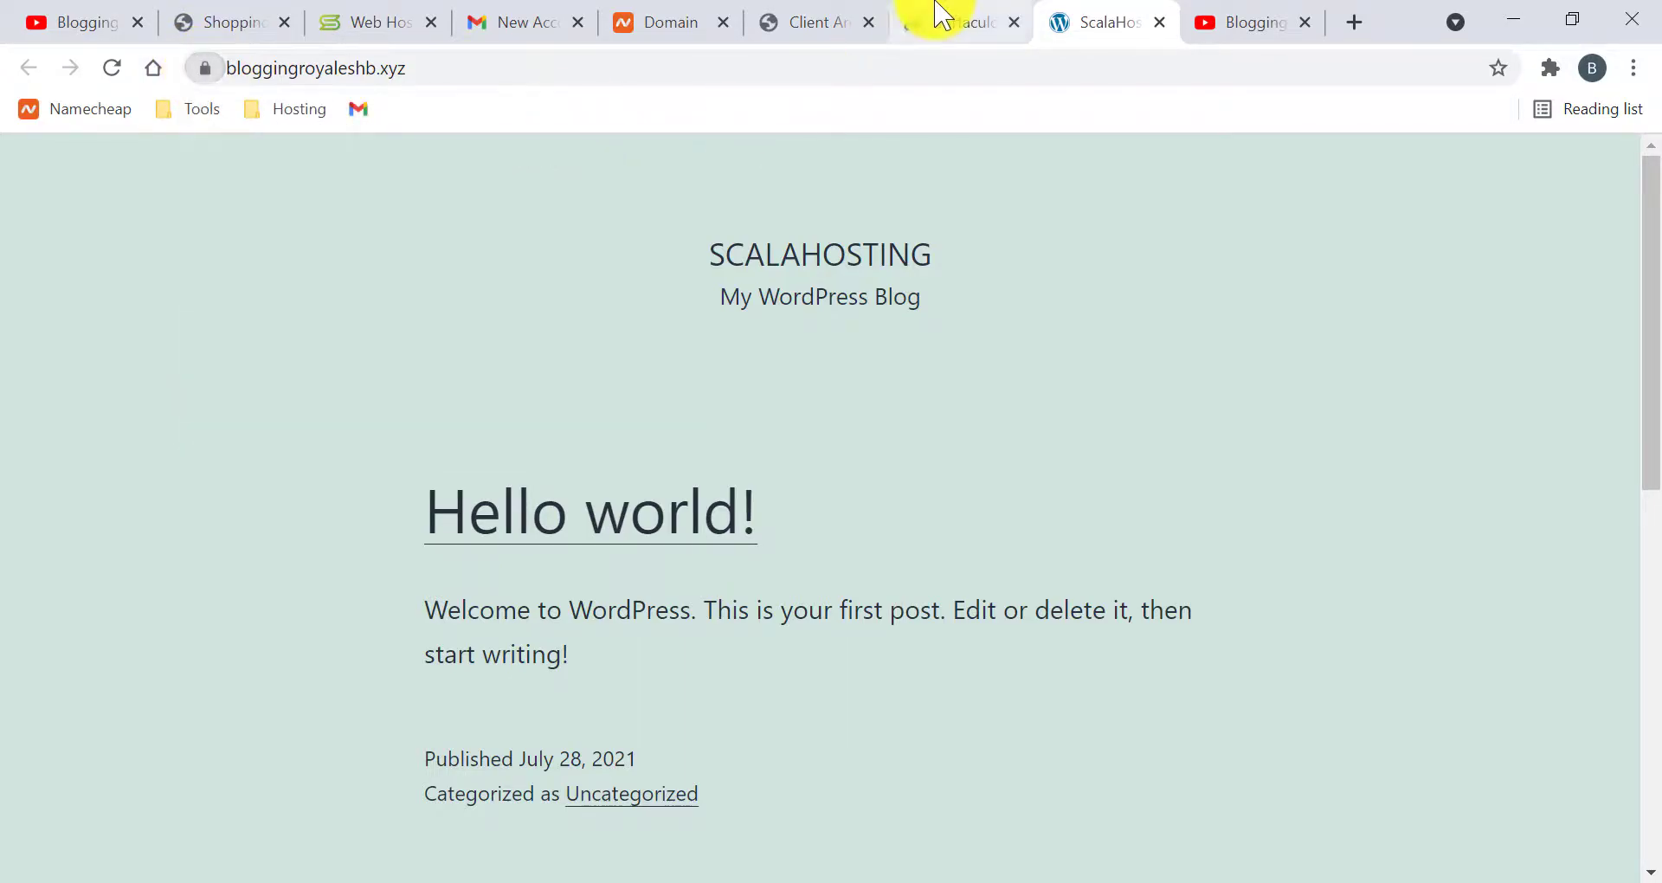
Step: Return to the Softaculous installation page and open the site's WordPress admin dashboard through its administrative URL
click(939, 18)
click(680, 472)
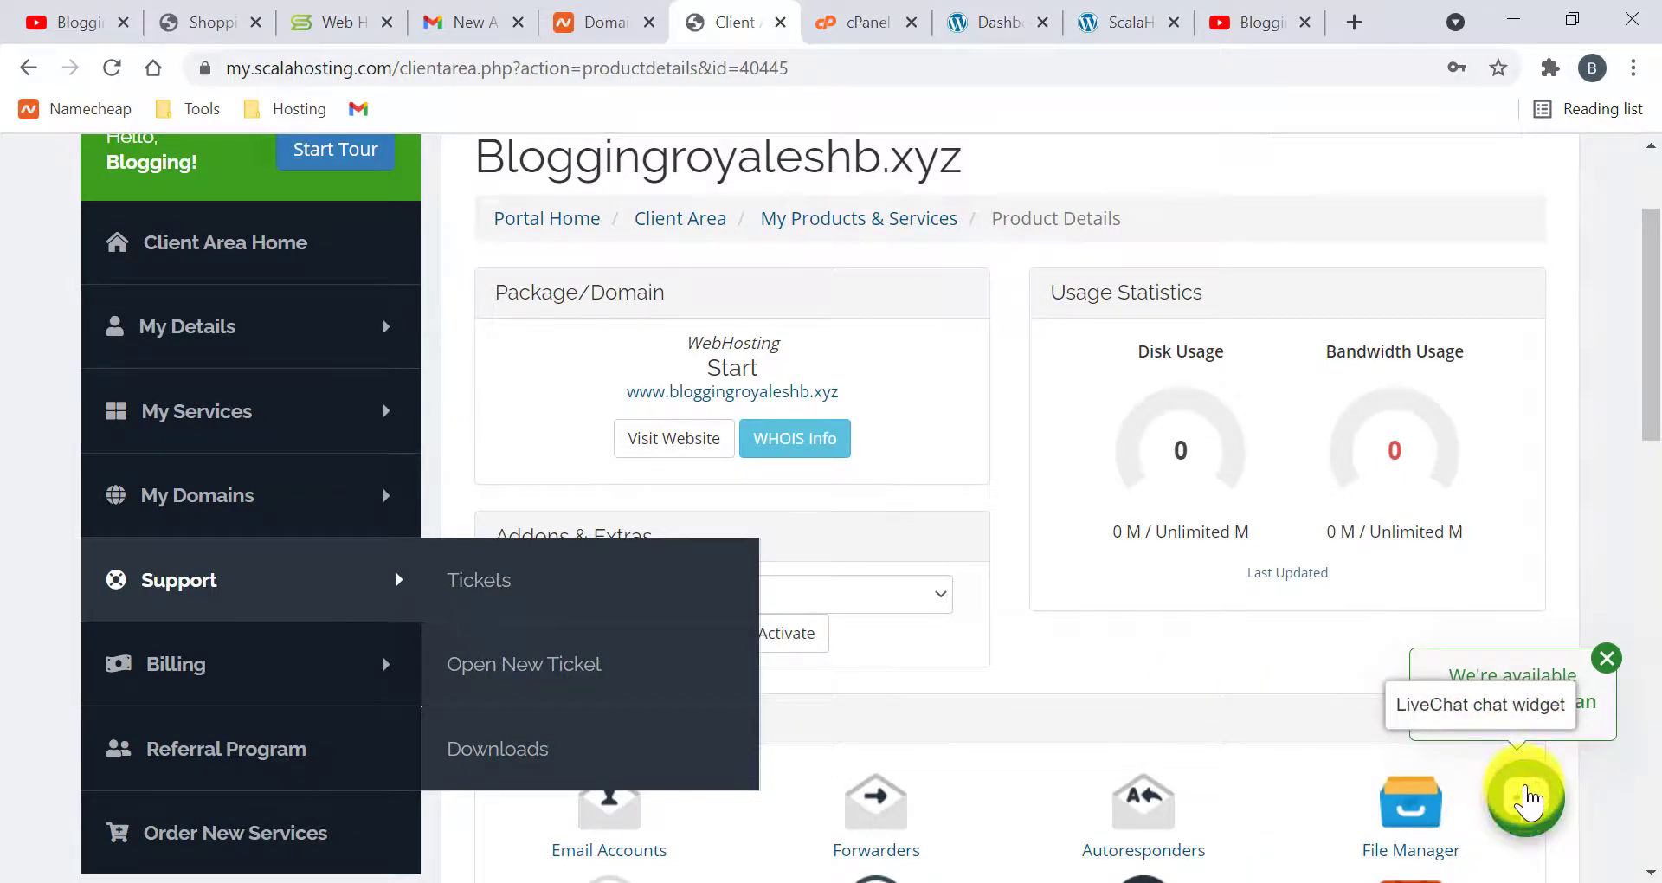
Step: Open the live support chat in the ScalaHosting client area, view its department choices, and dismiss the chat
click(1528, 800)
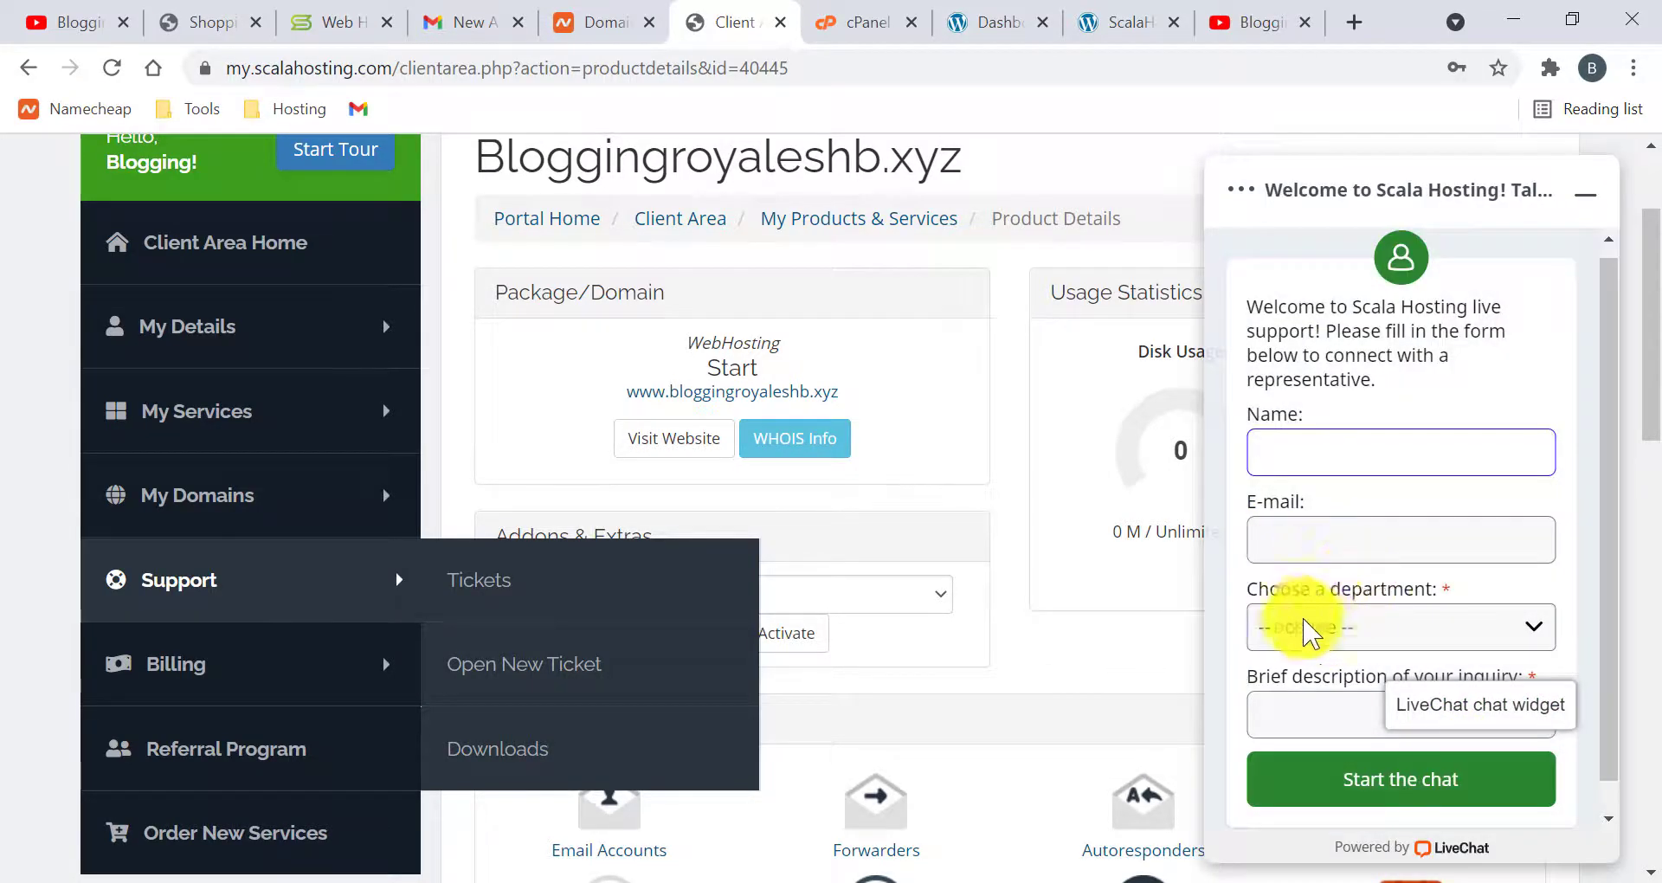
click(1380, 628)
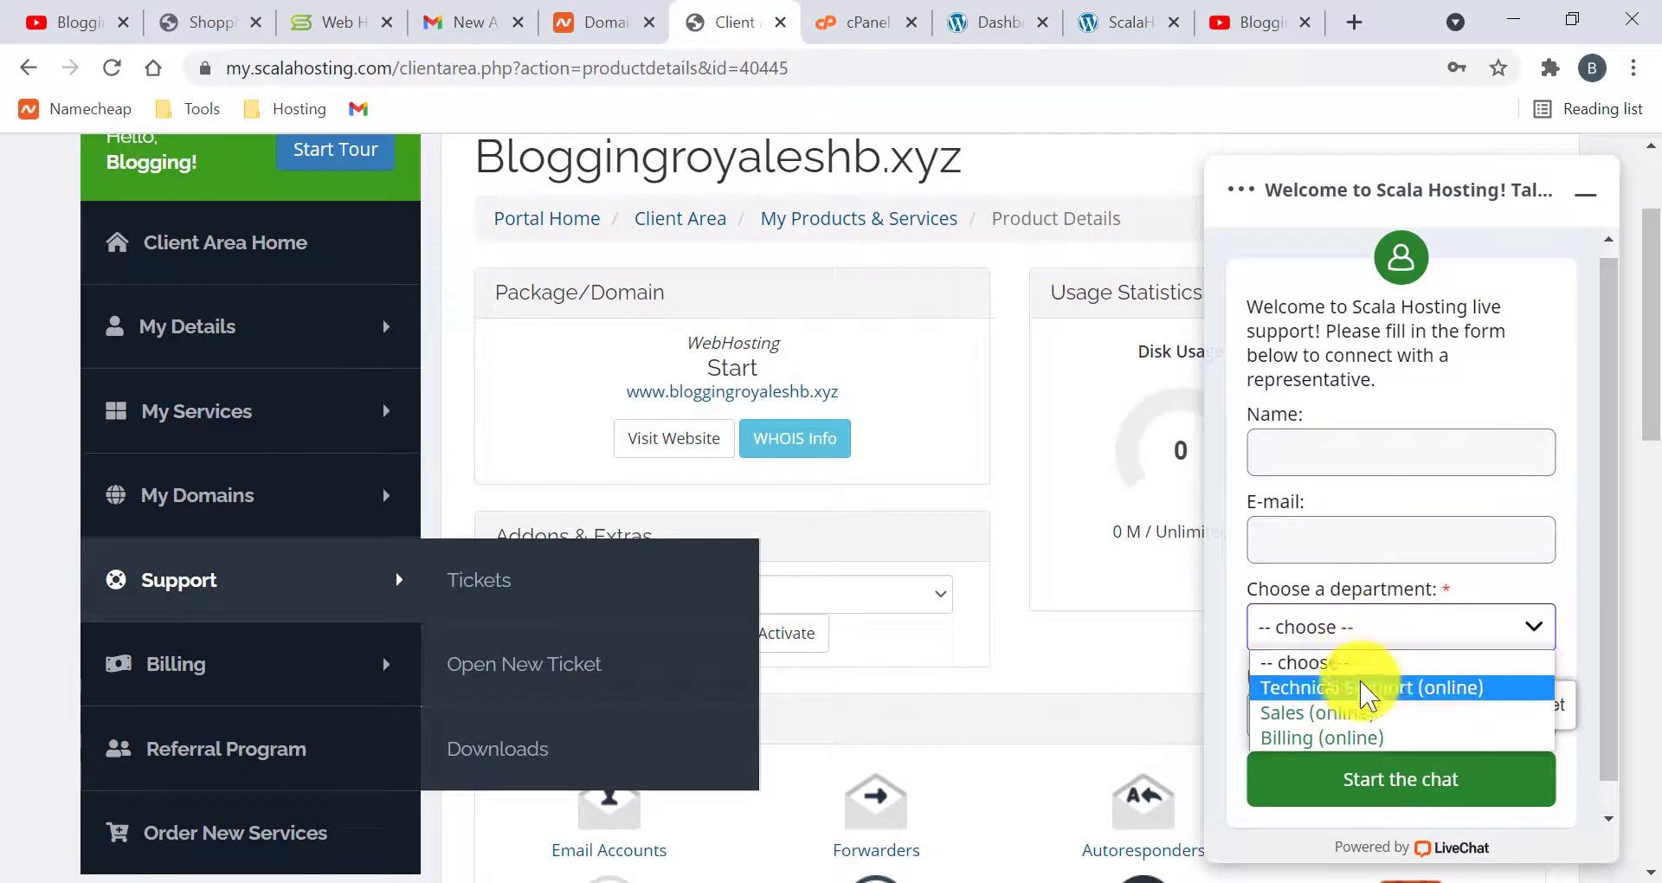
click(1578, 203)
scroll(1151, 407, up, 2)
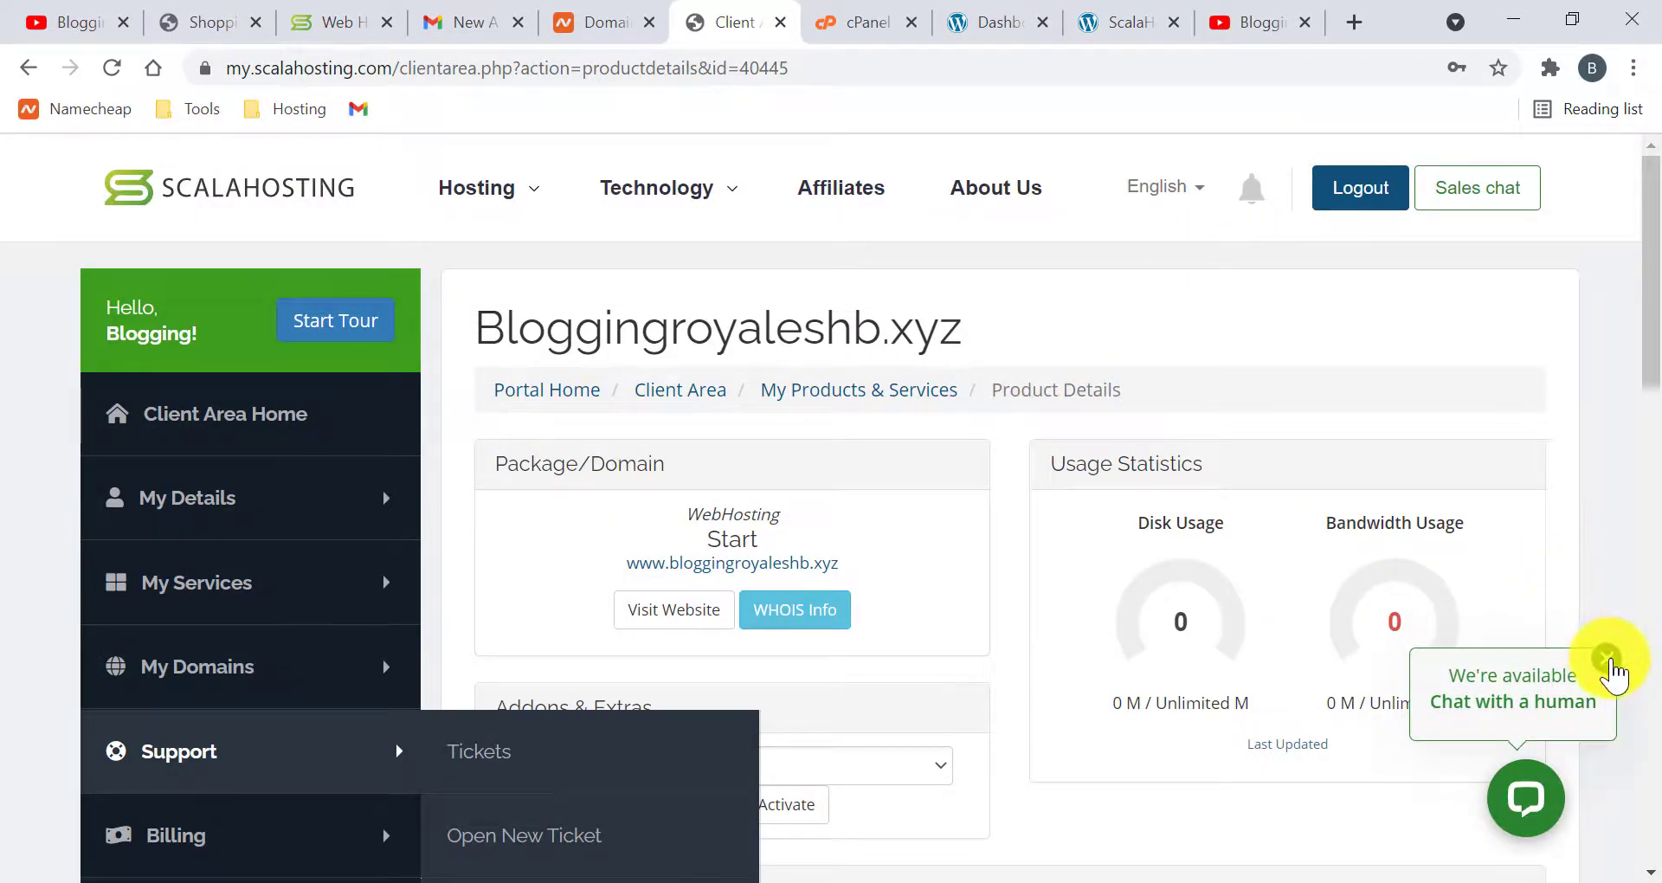
click(1606, 658)
Step: Switch to the Blogging Royale channel page on YouTube
click(1255, 21)
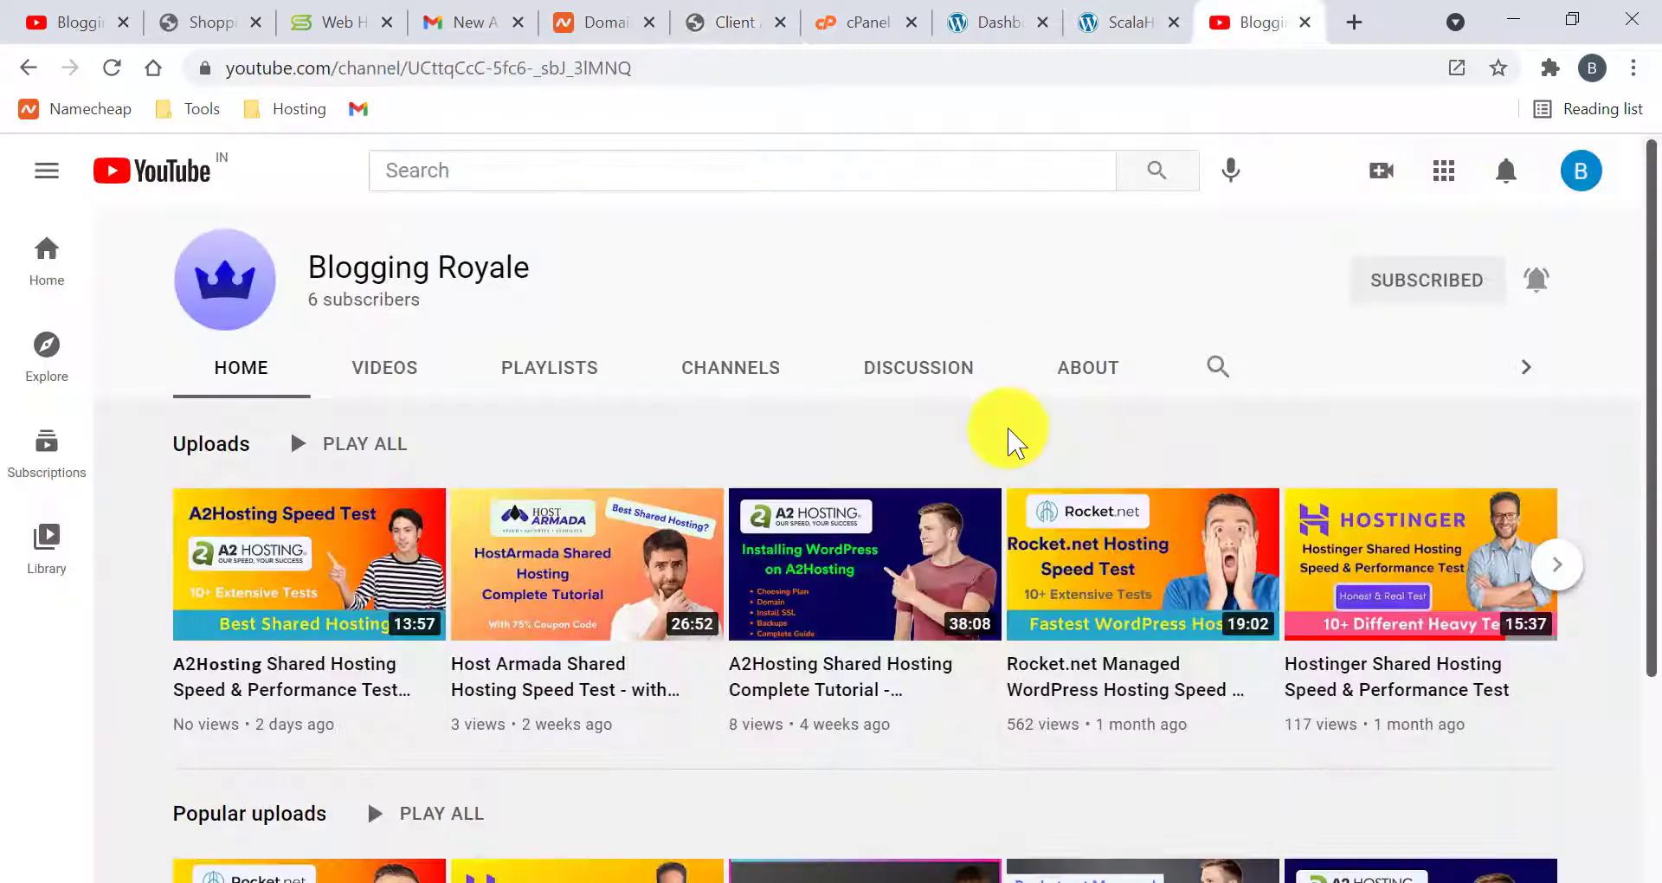